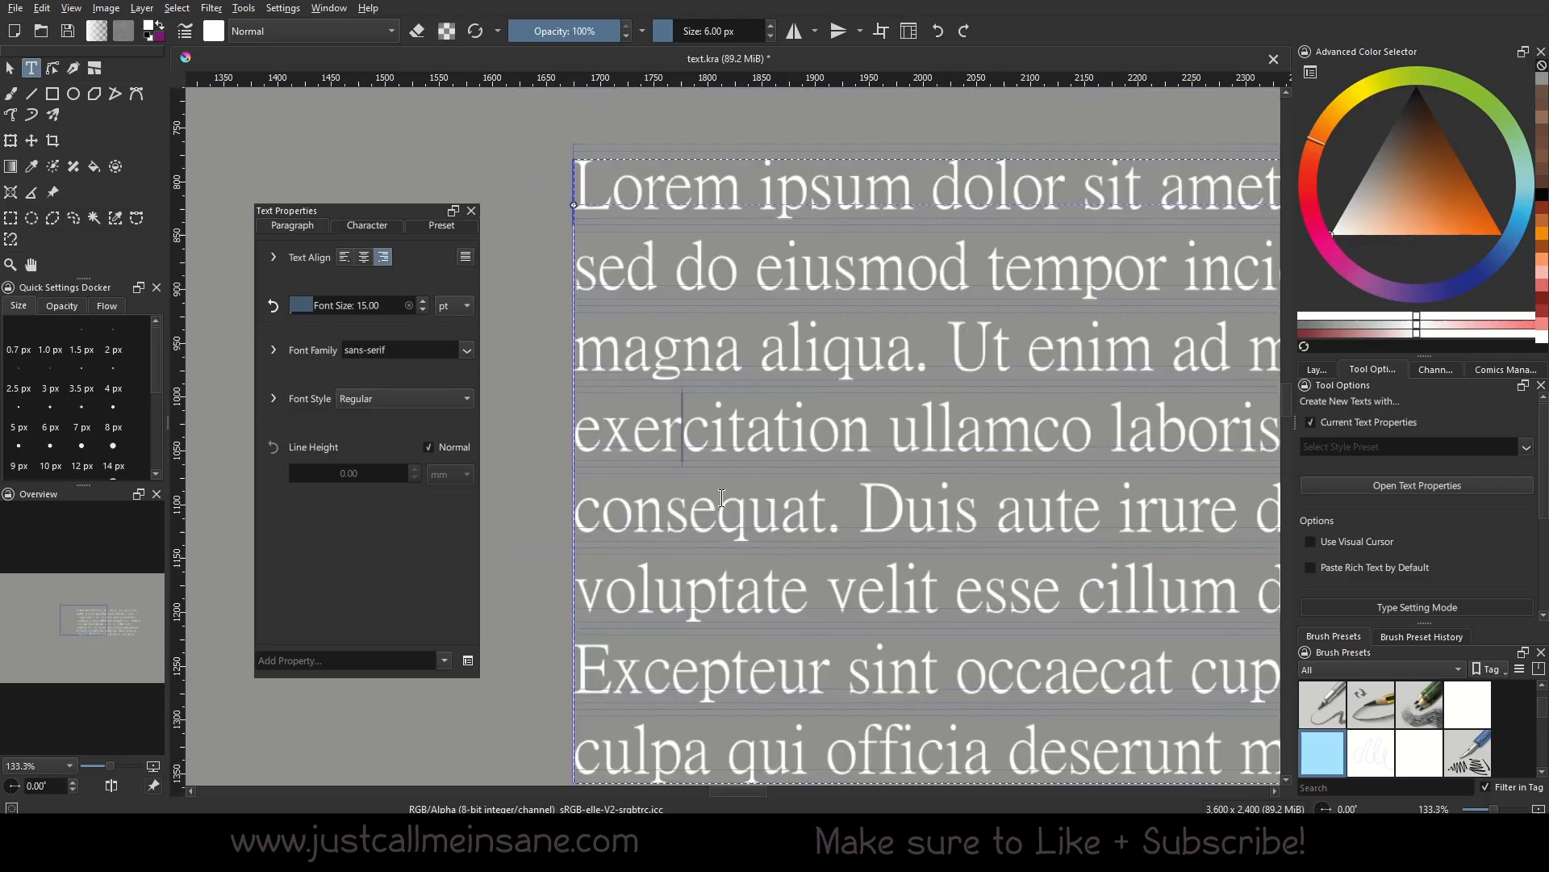
Step: Turn off the normal line height for the Lorem ipsum paragraph and set a custom line height of 19.38 pt
left_click_drag(954, 607, 758, 499)
left_click_drag(918, 434, 276, 453)
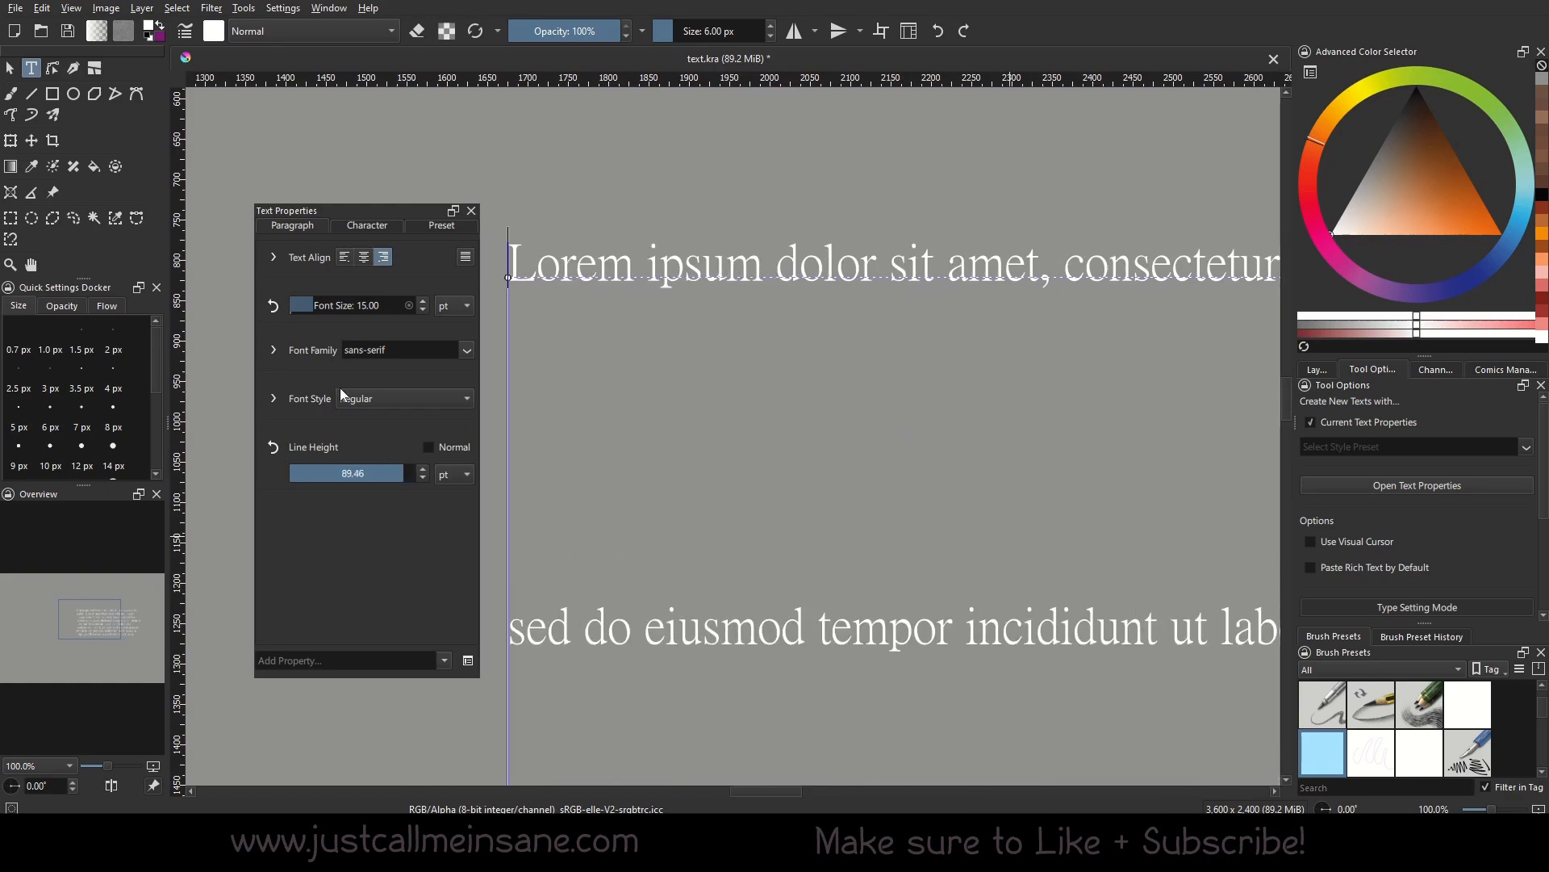
left_click_drag(341, 389, 434, 326)
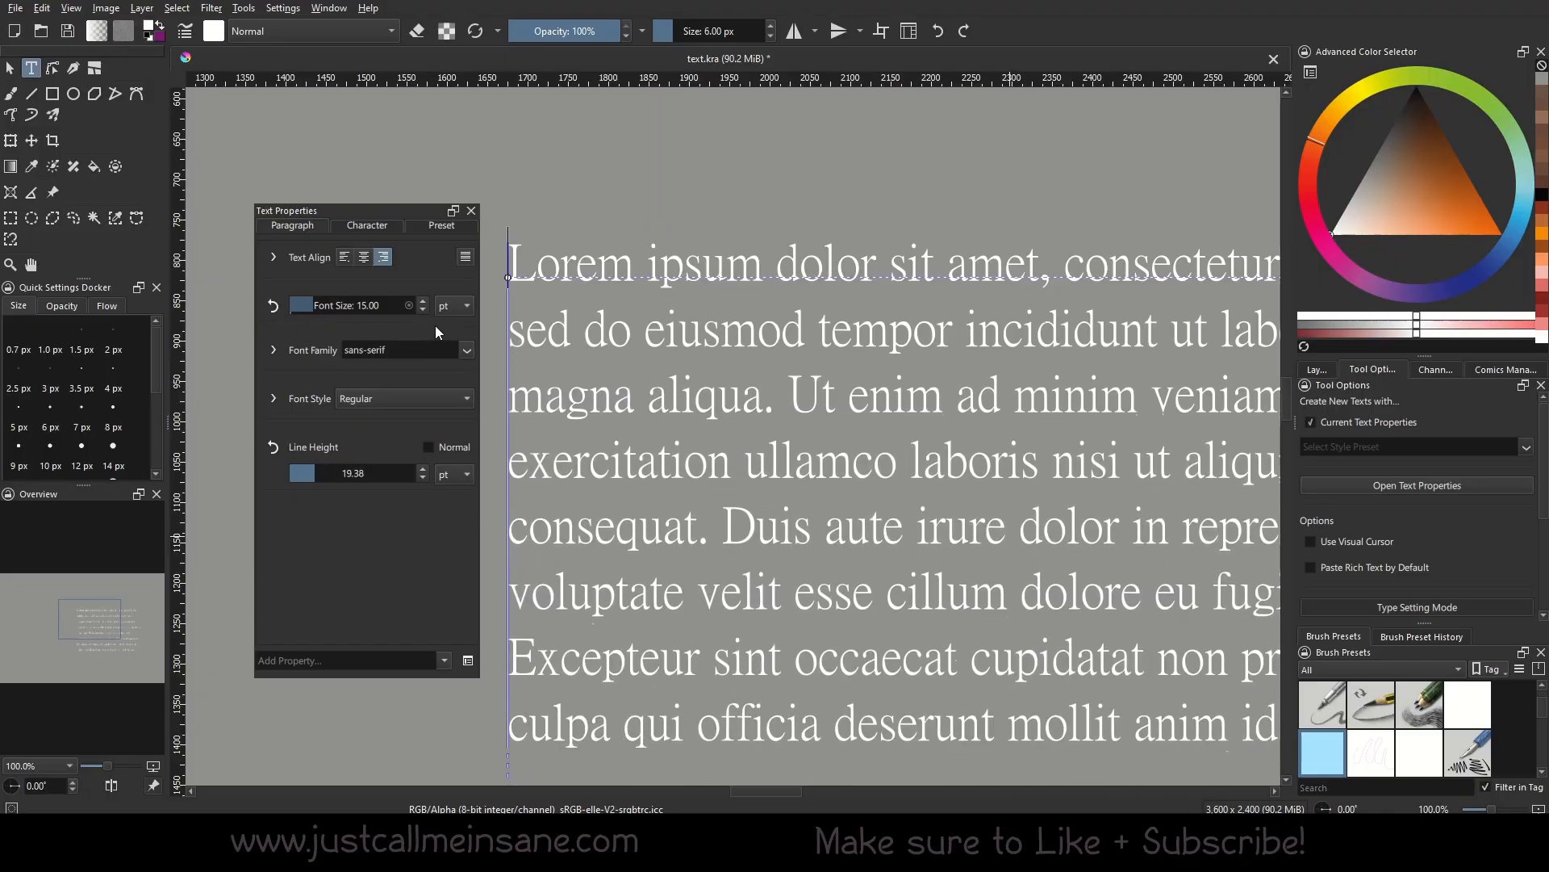
Step: Set the paragraph's line height to 10 pt and bring the whole text block into view
left_click_drag(337, 476, 358, 473)
left_click(354, 473)
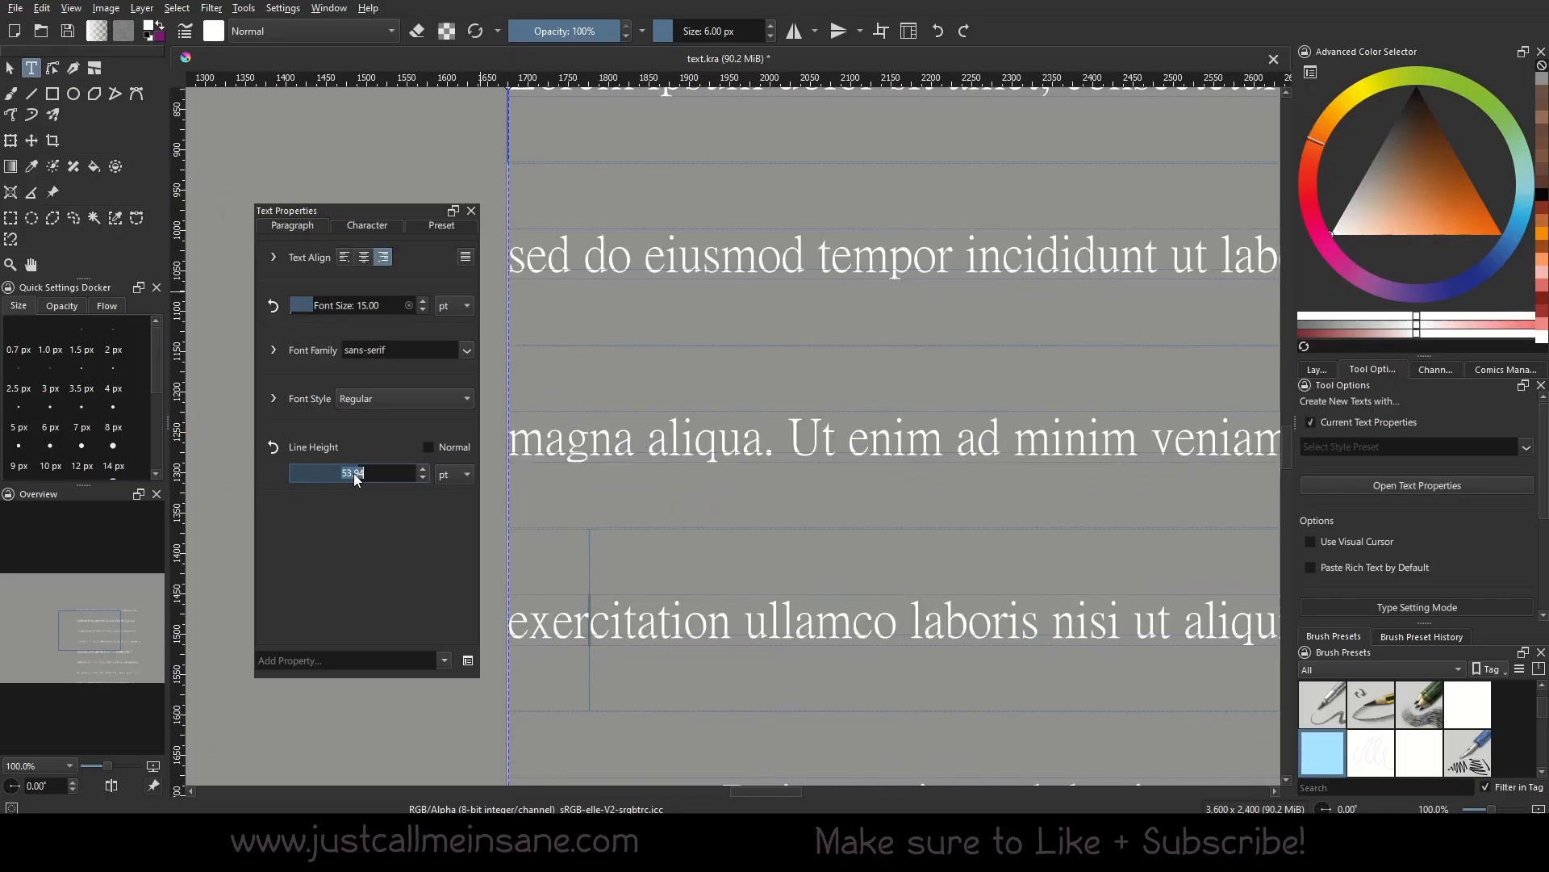
type("10")
key("Return")
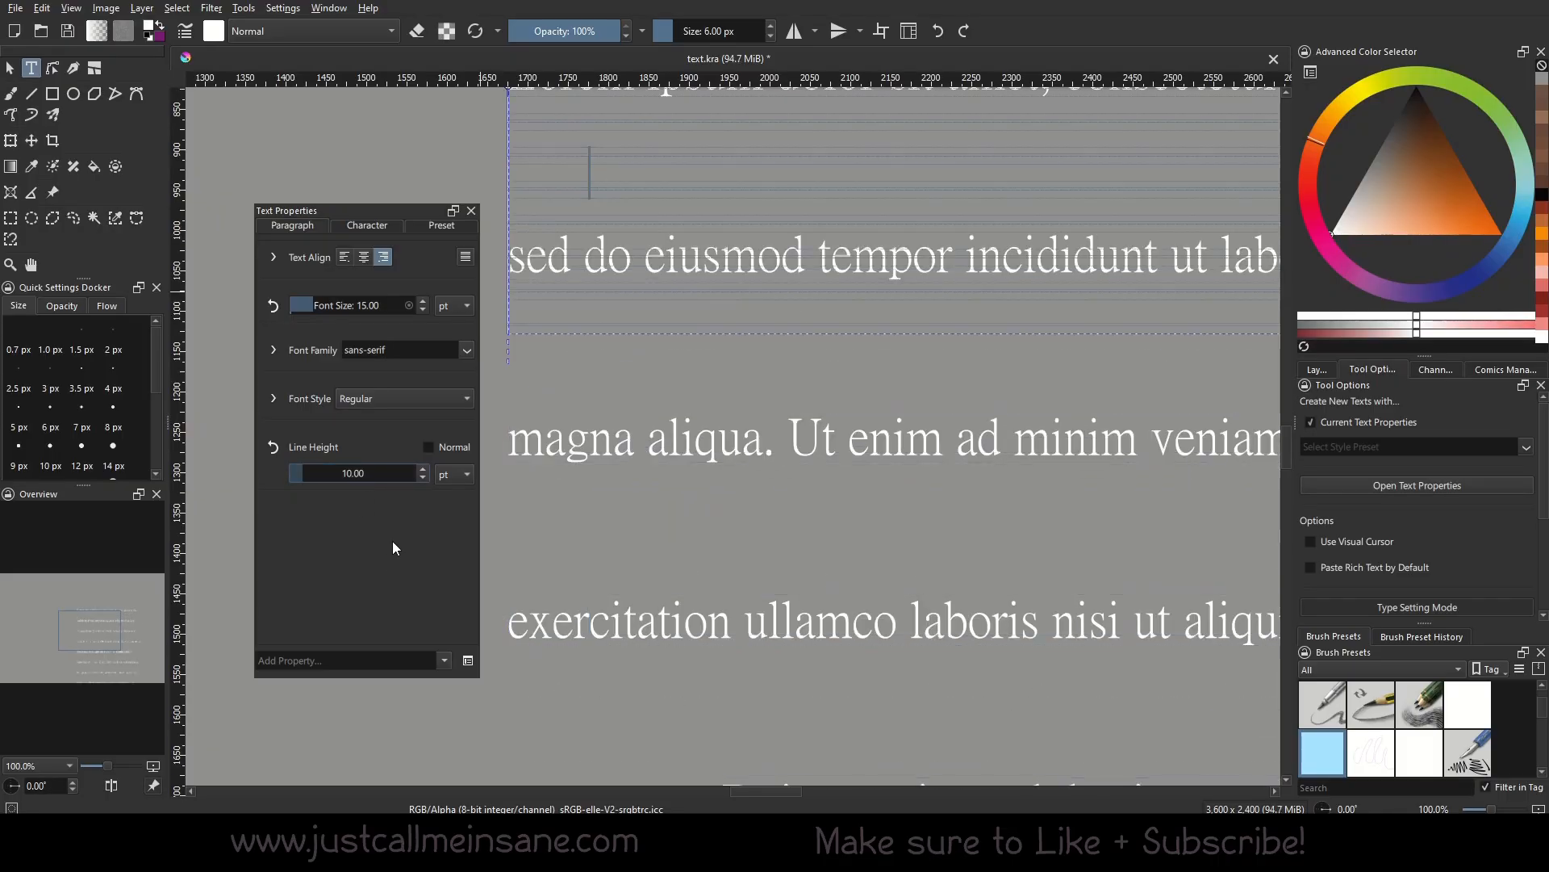
scroll(778, 318, "down", 1)
left_click_drag(777, 317, 716, 450)
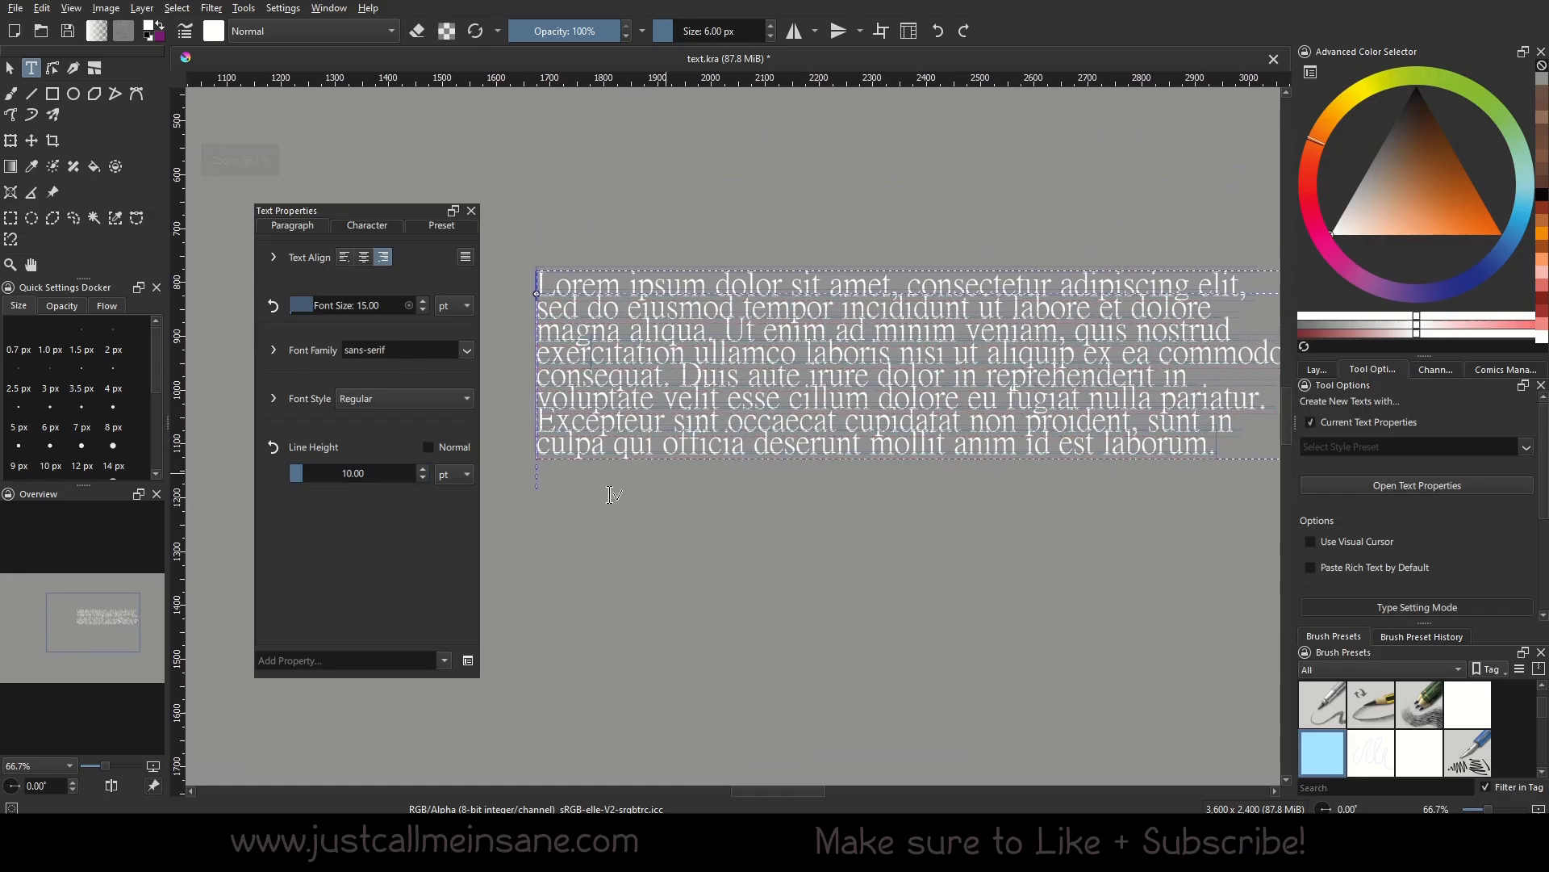
Step: View the available line height units, keep points, and set the paragraph's line height to 20 pt
left_click(452, 476)
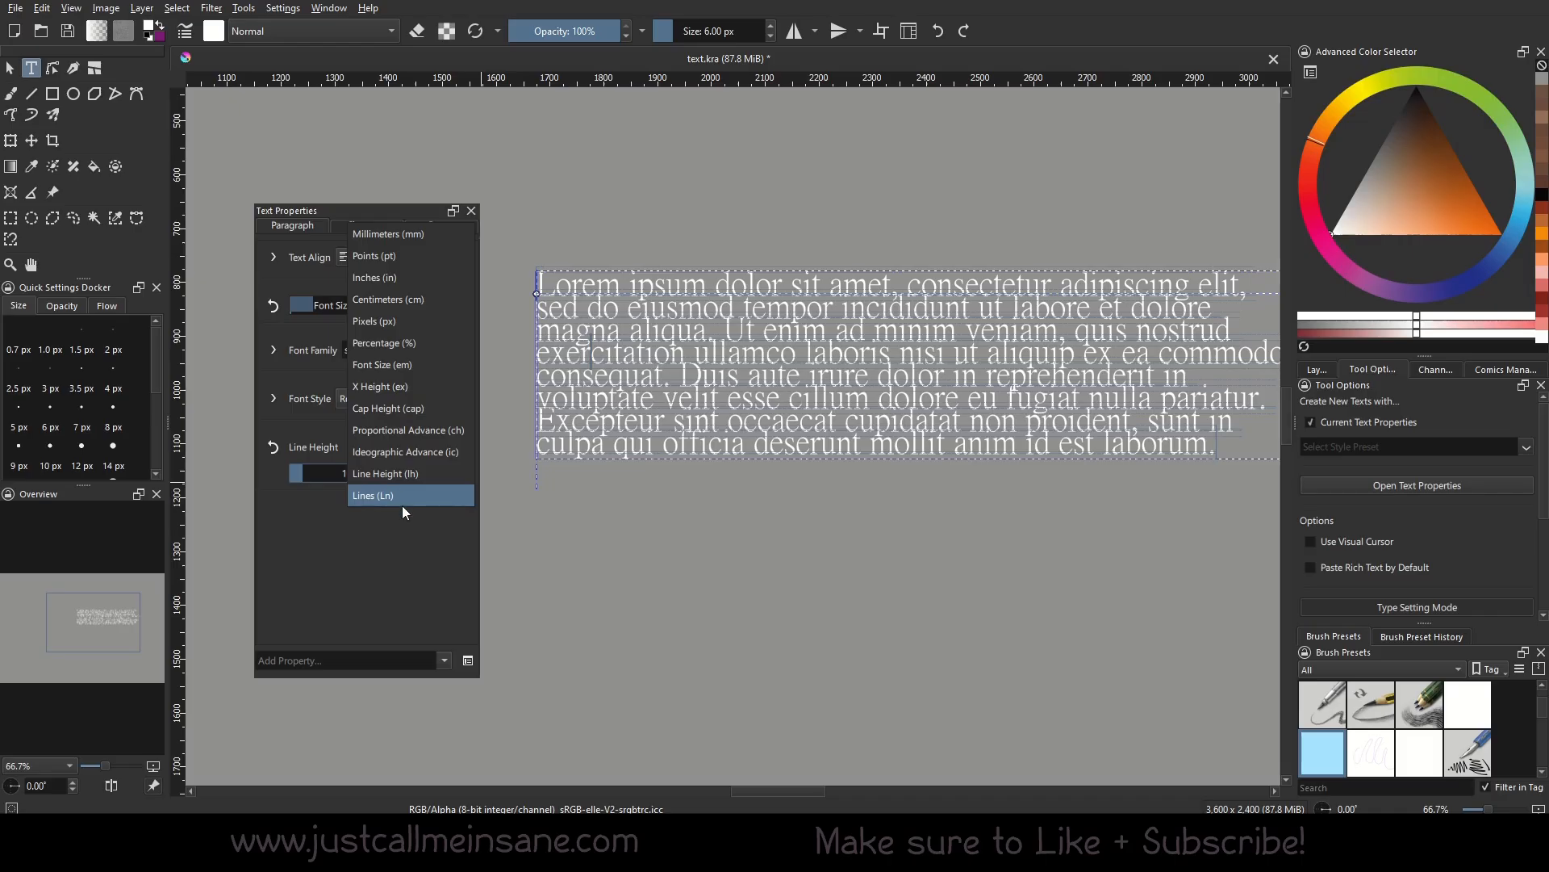
left_click(433, 603)
double_click(360, 476)
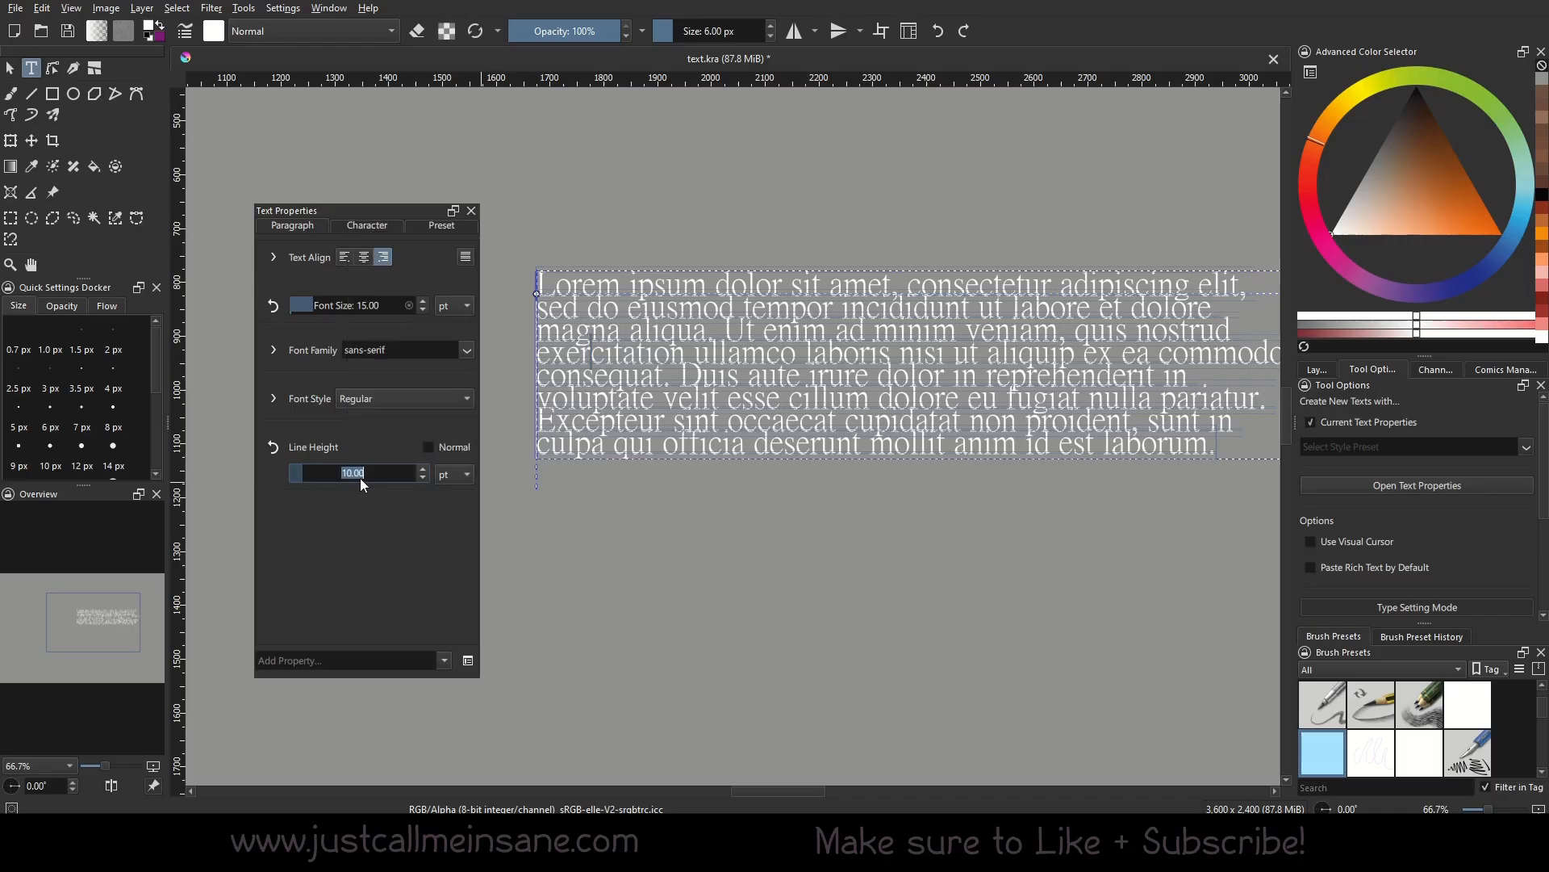
type("20")
key("Return")
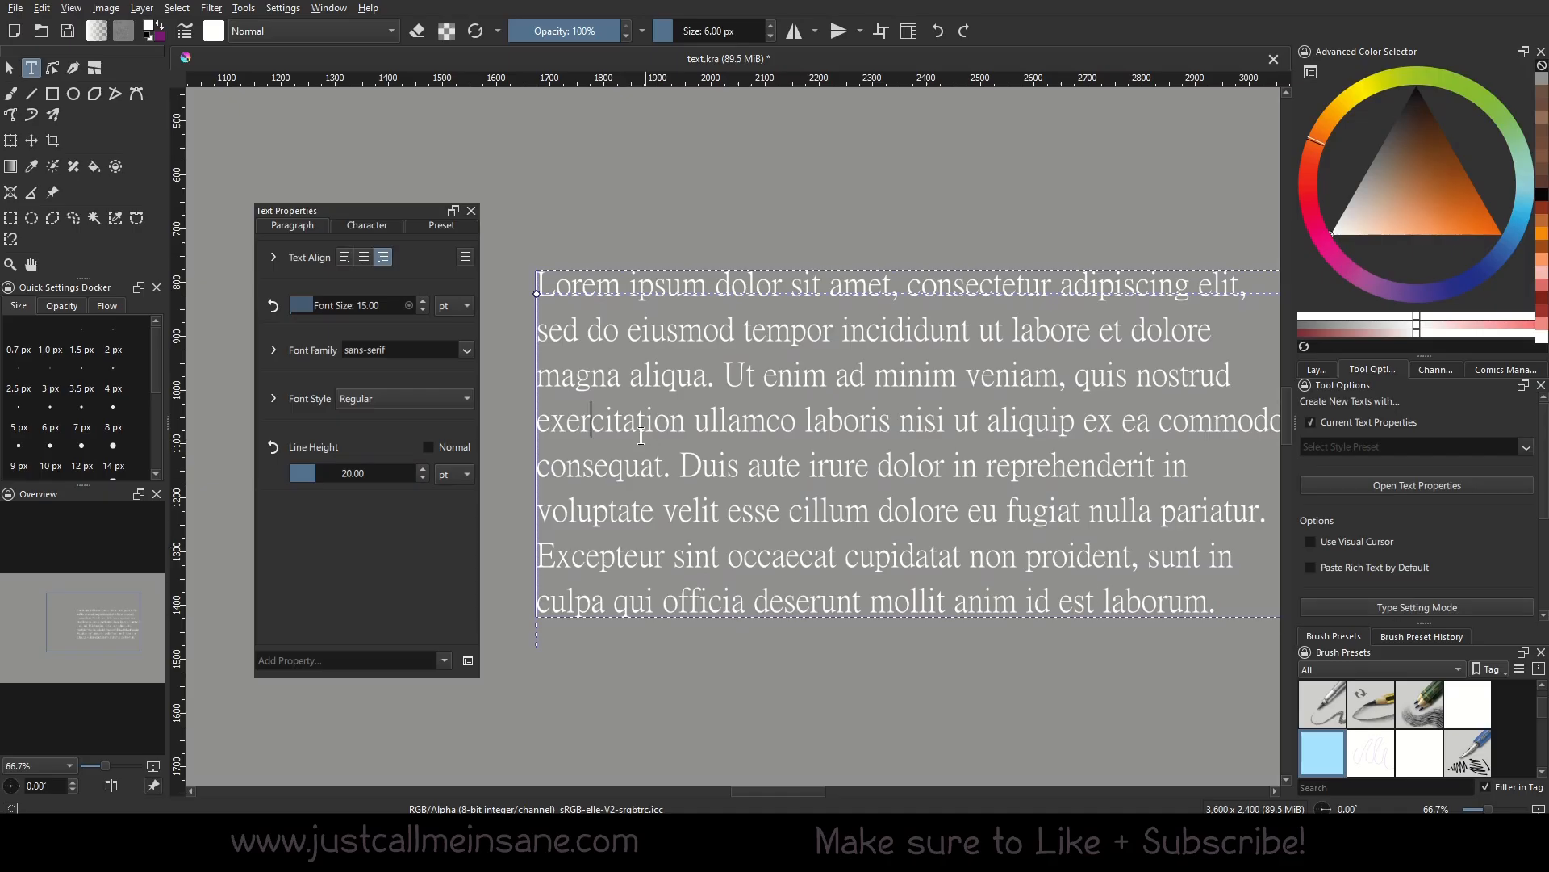
Step: Select the whole Lorem ipsum paragraph and set its line height to 15 pt
left_click_drag(1220, 601, 510, 298)
left_click(353, 474)
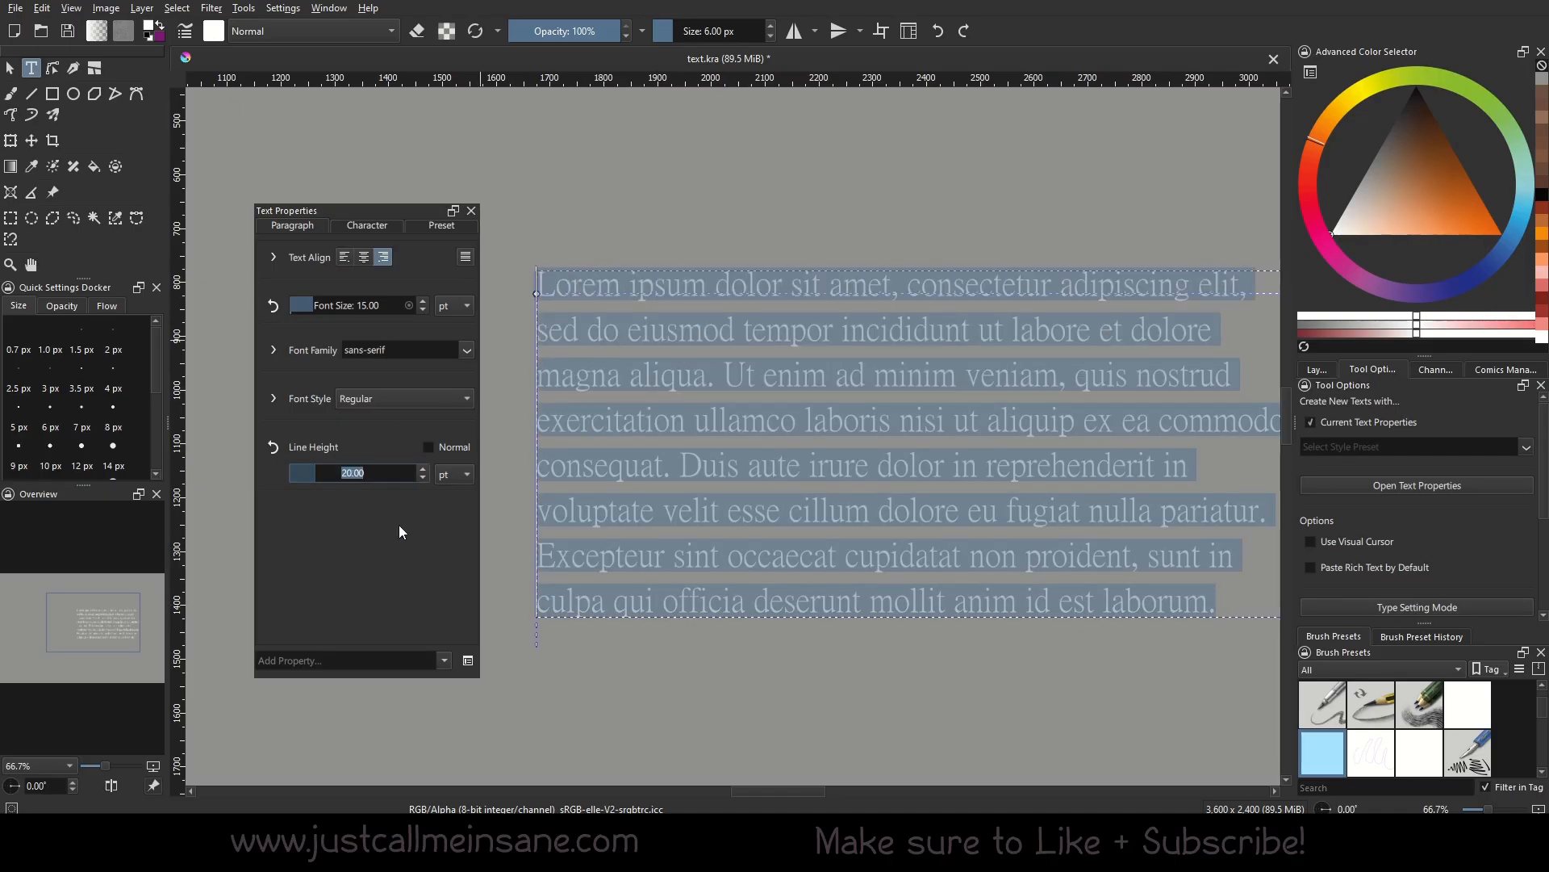
type("15")
key("Return")
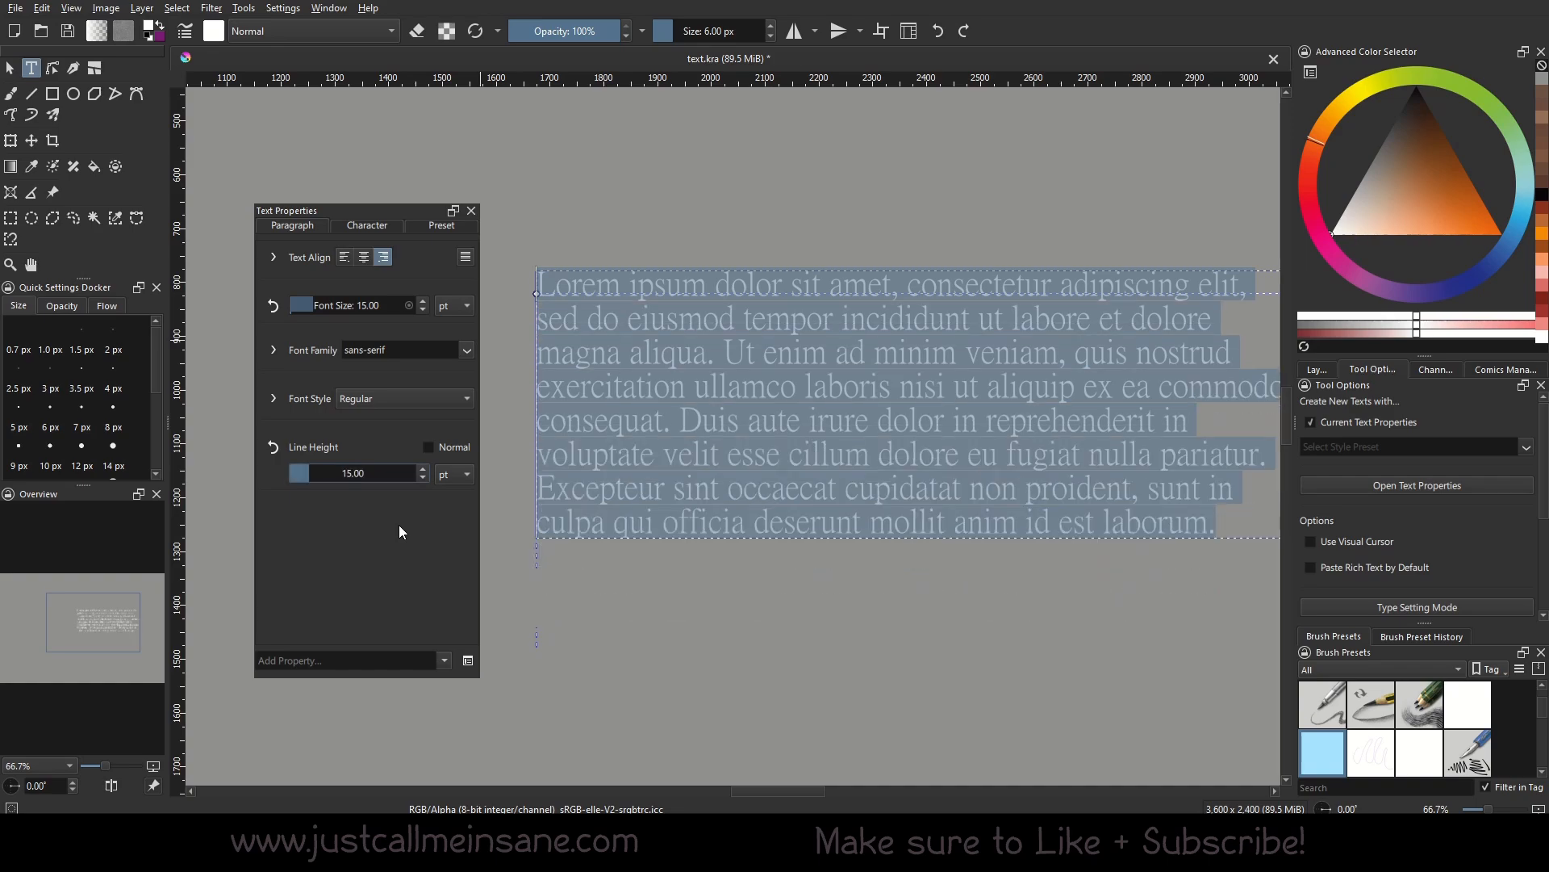
left_click(591, 452)
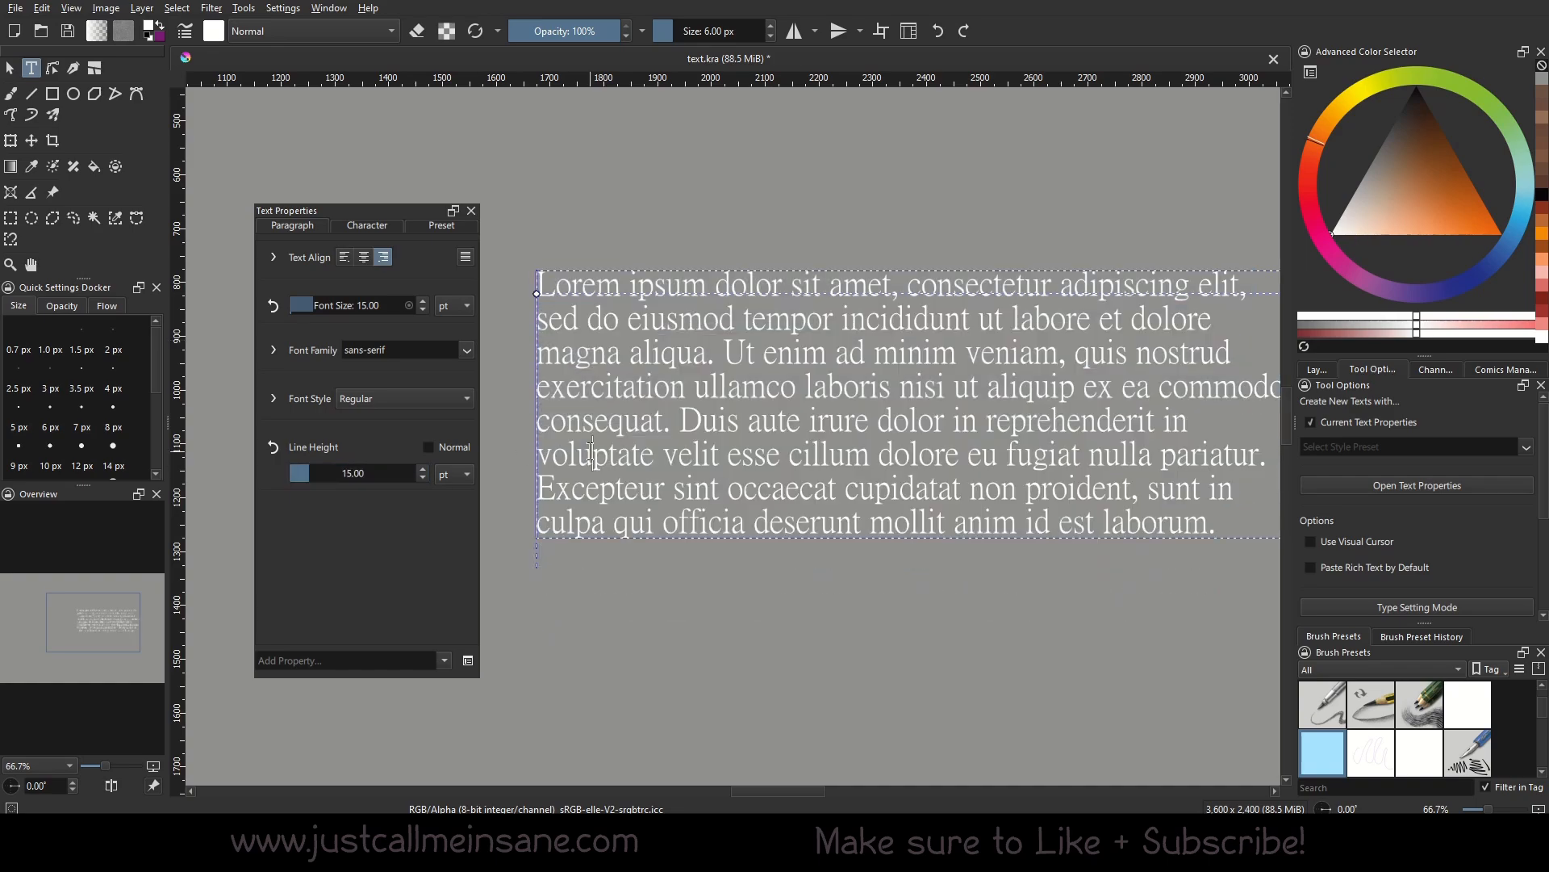
Step: Select the whole paragraph and look through the list of additional paragraph text properties
left_click_drag(1248, 517, 473, 291)
left_click(874, 393)
left_click_drag(1226, 533, 525, 266)
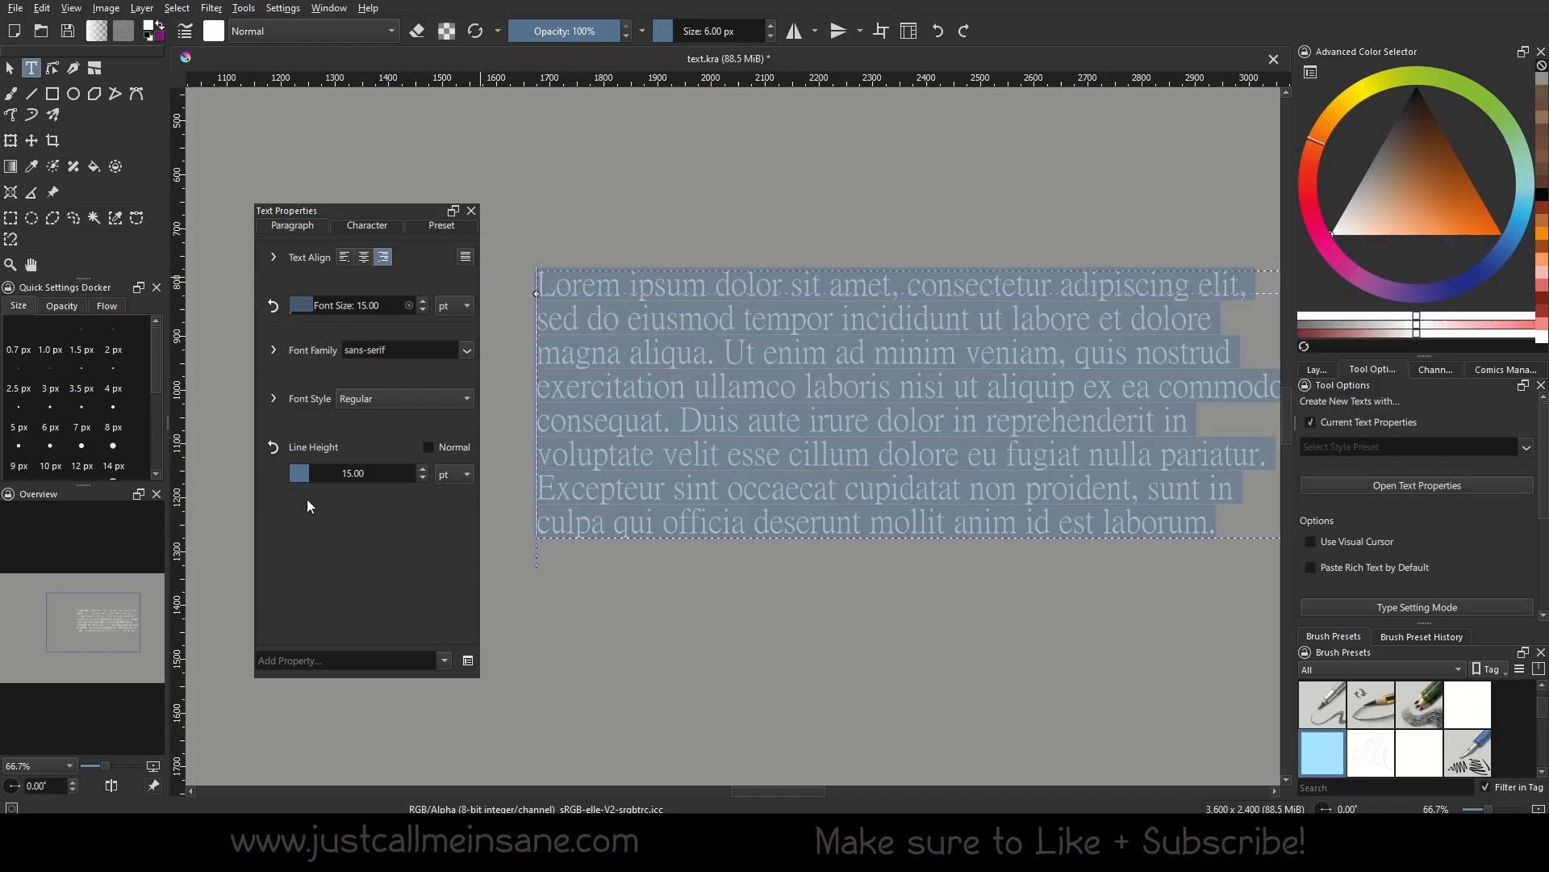
left_click(445, 661)
scroll(366, 560, "down", 3)
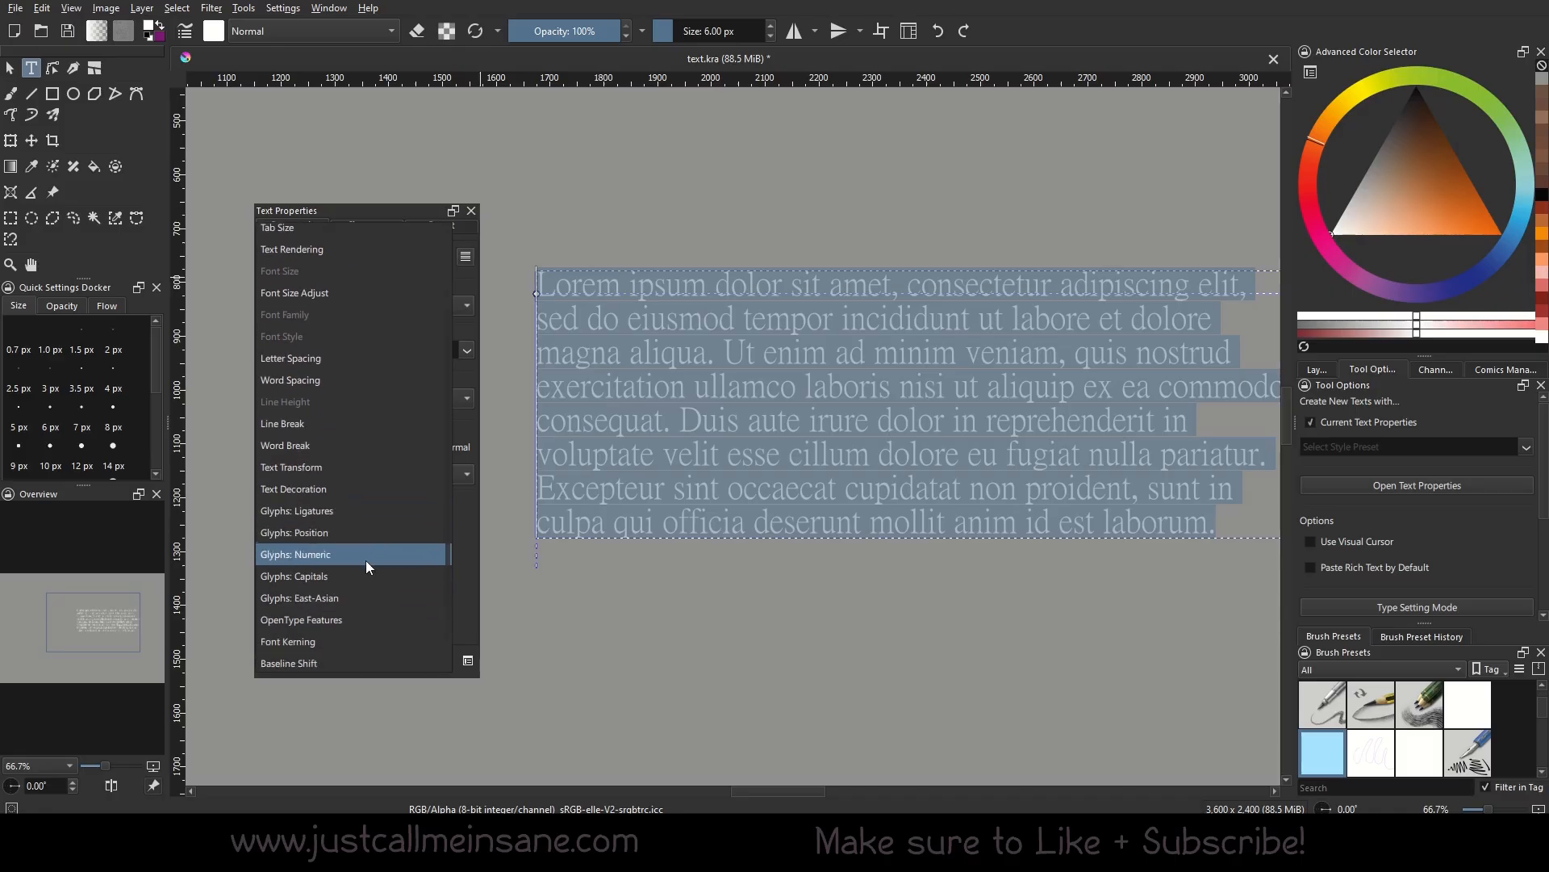
scroll(361, 564, "up", 3)
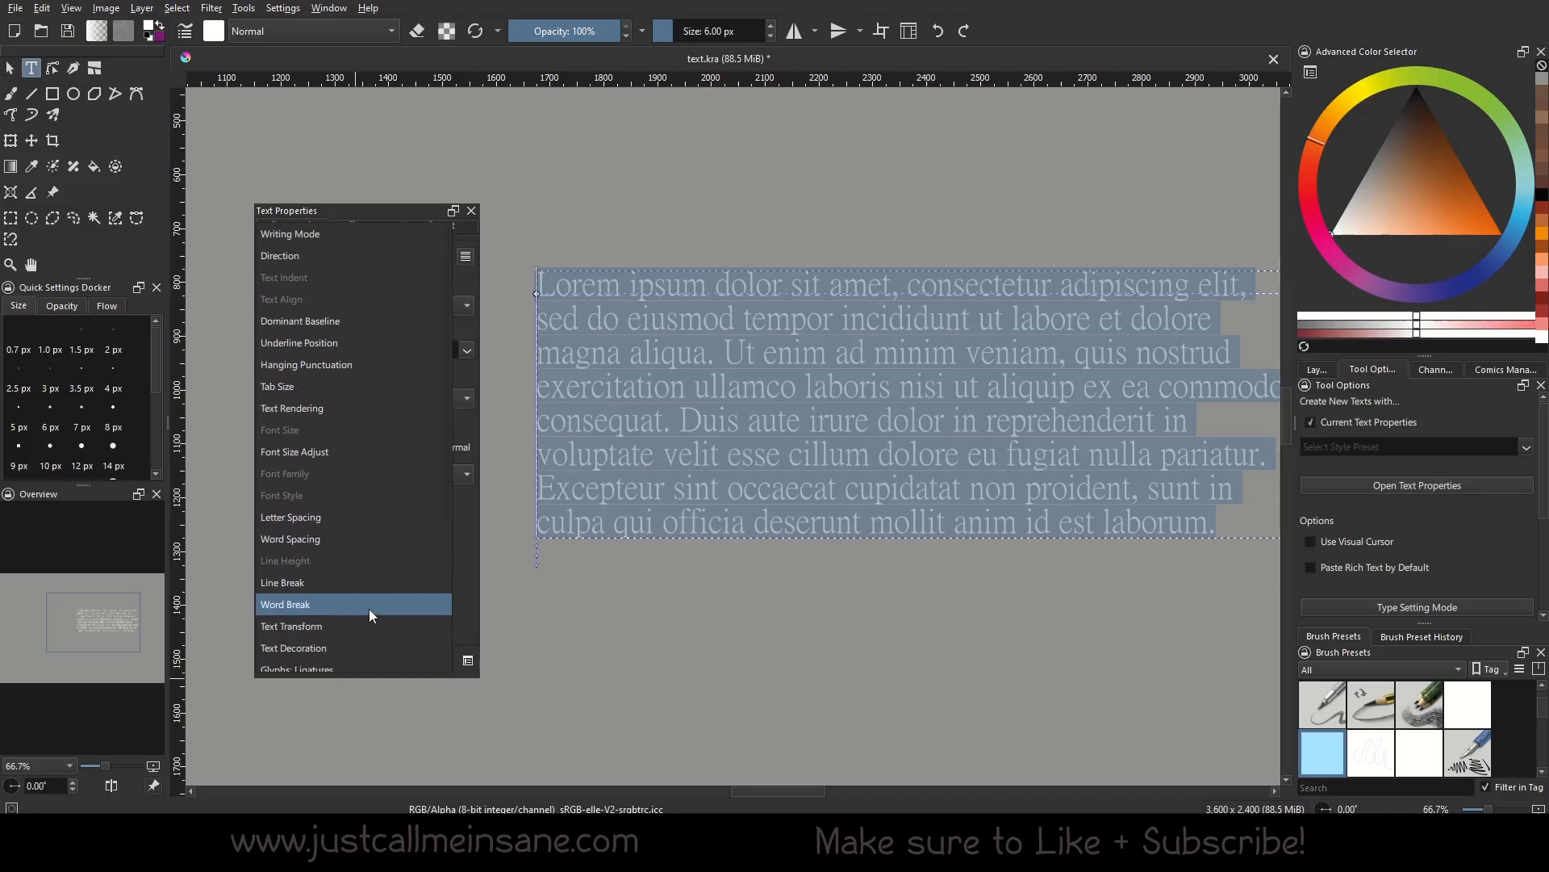
left_click(466, 623)
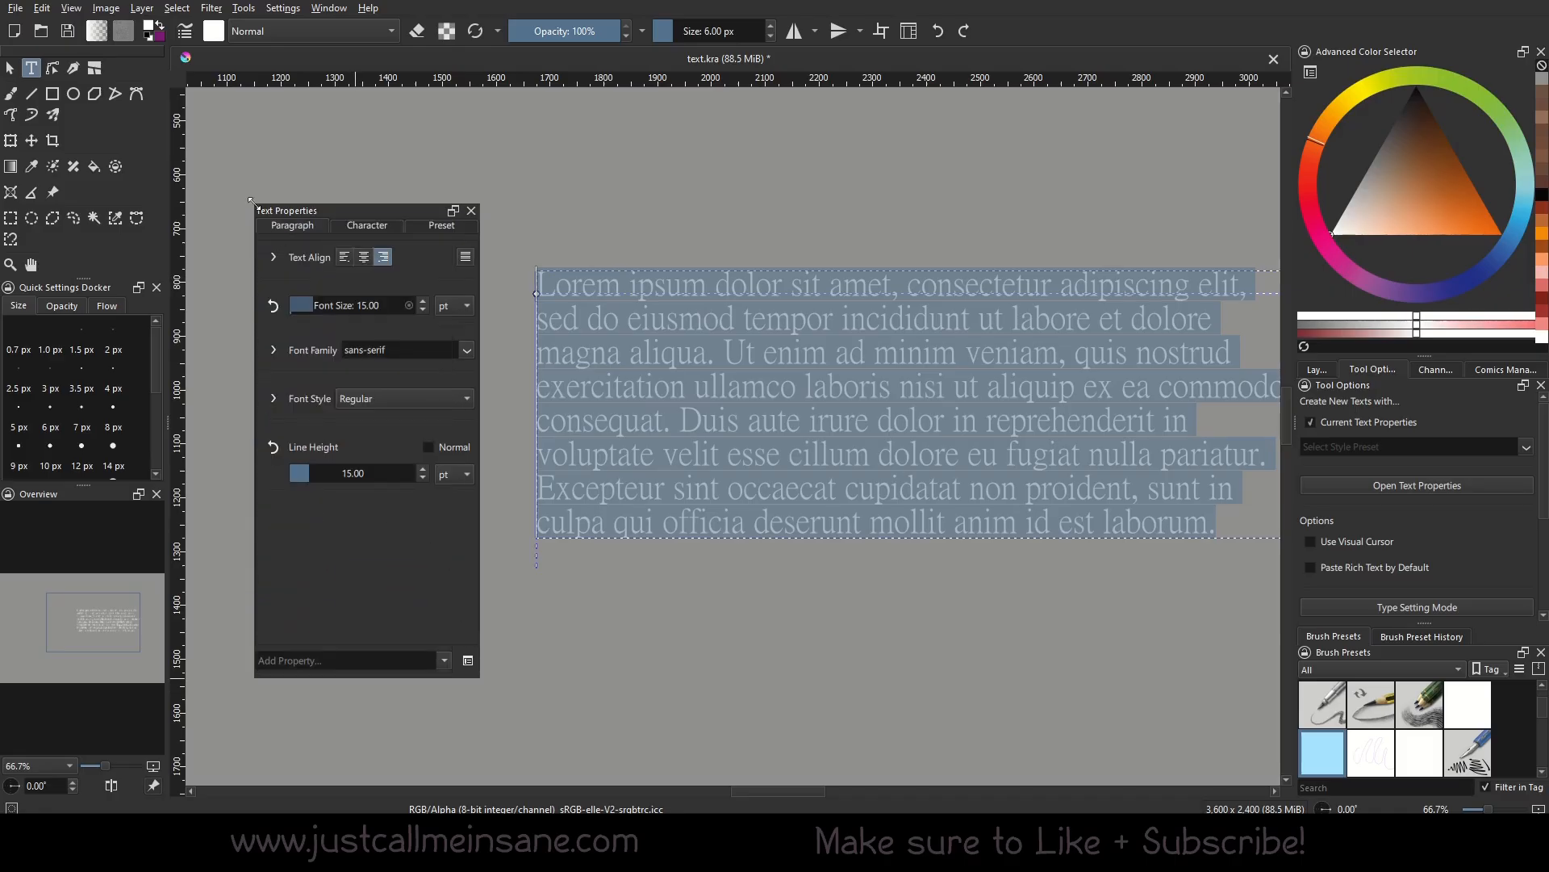
left_click(444, 660)
scroll(339, 549, "down", 3)
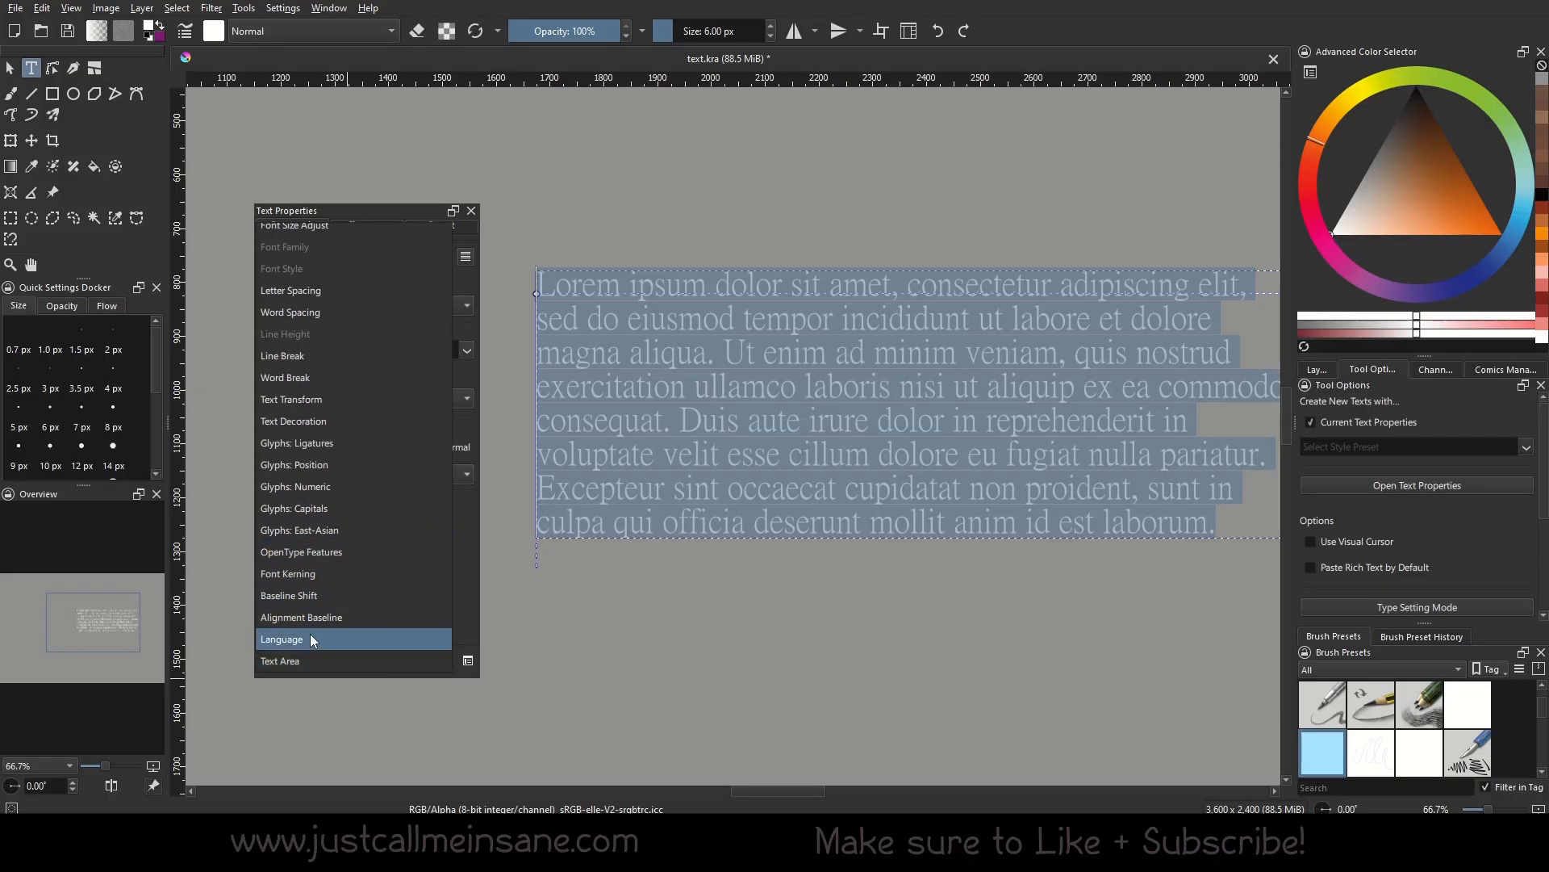
scroll(300, 520, "up", 3)
scroll(304, 520, "up", 1)
left_click(465, 564)
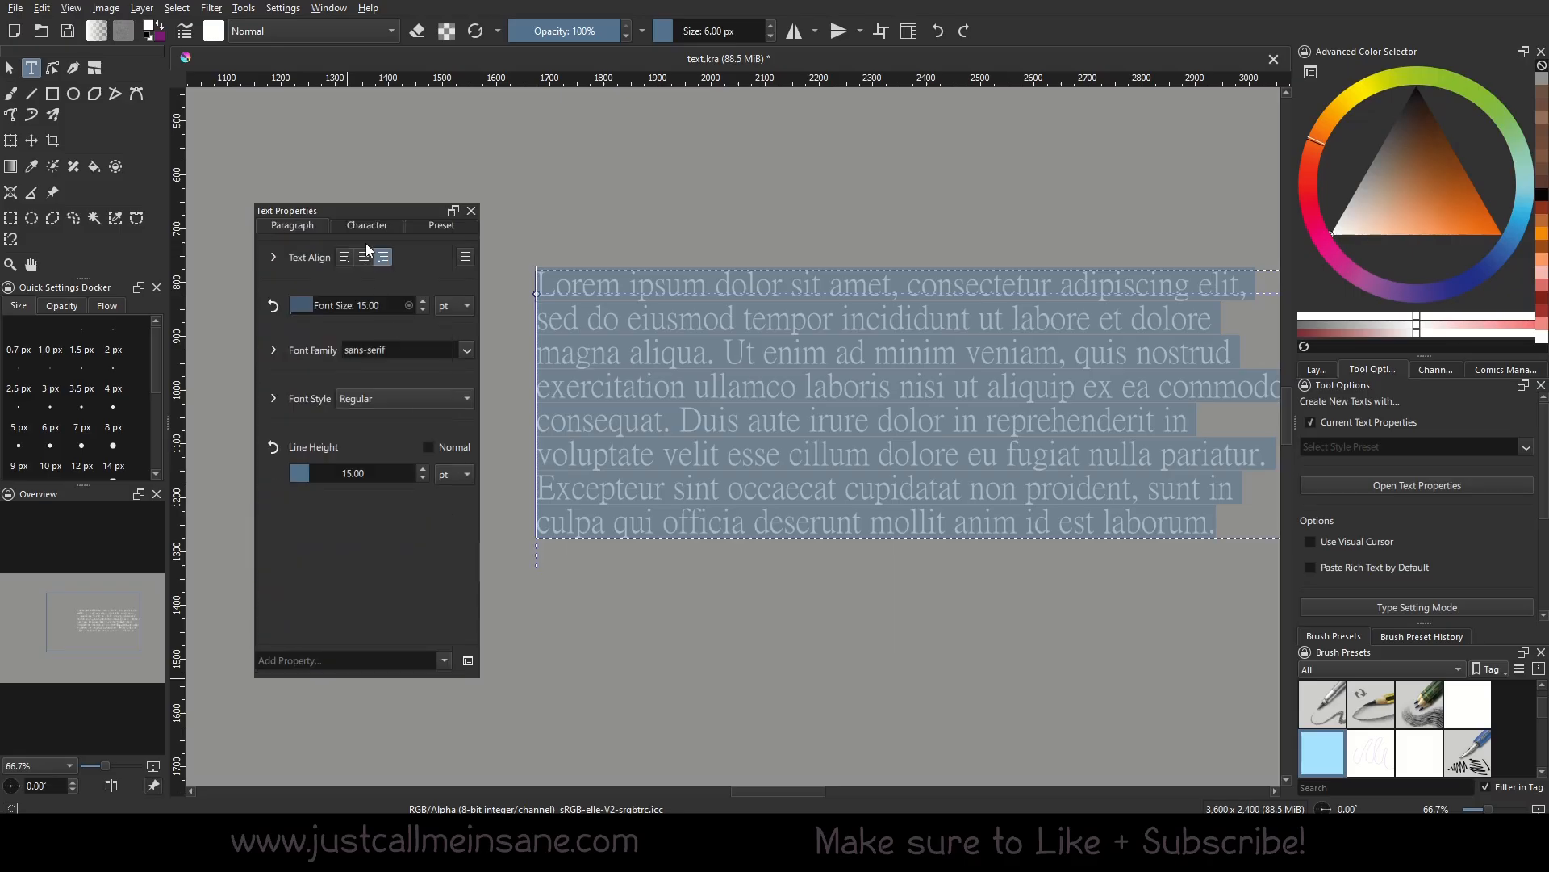
Step: Check which additional properties are offered for character-level formatting
left_click(367, 227)
left_click(452, 660)
scroll(384, 613, "down", 1)
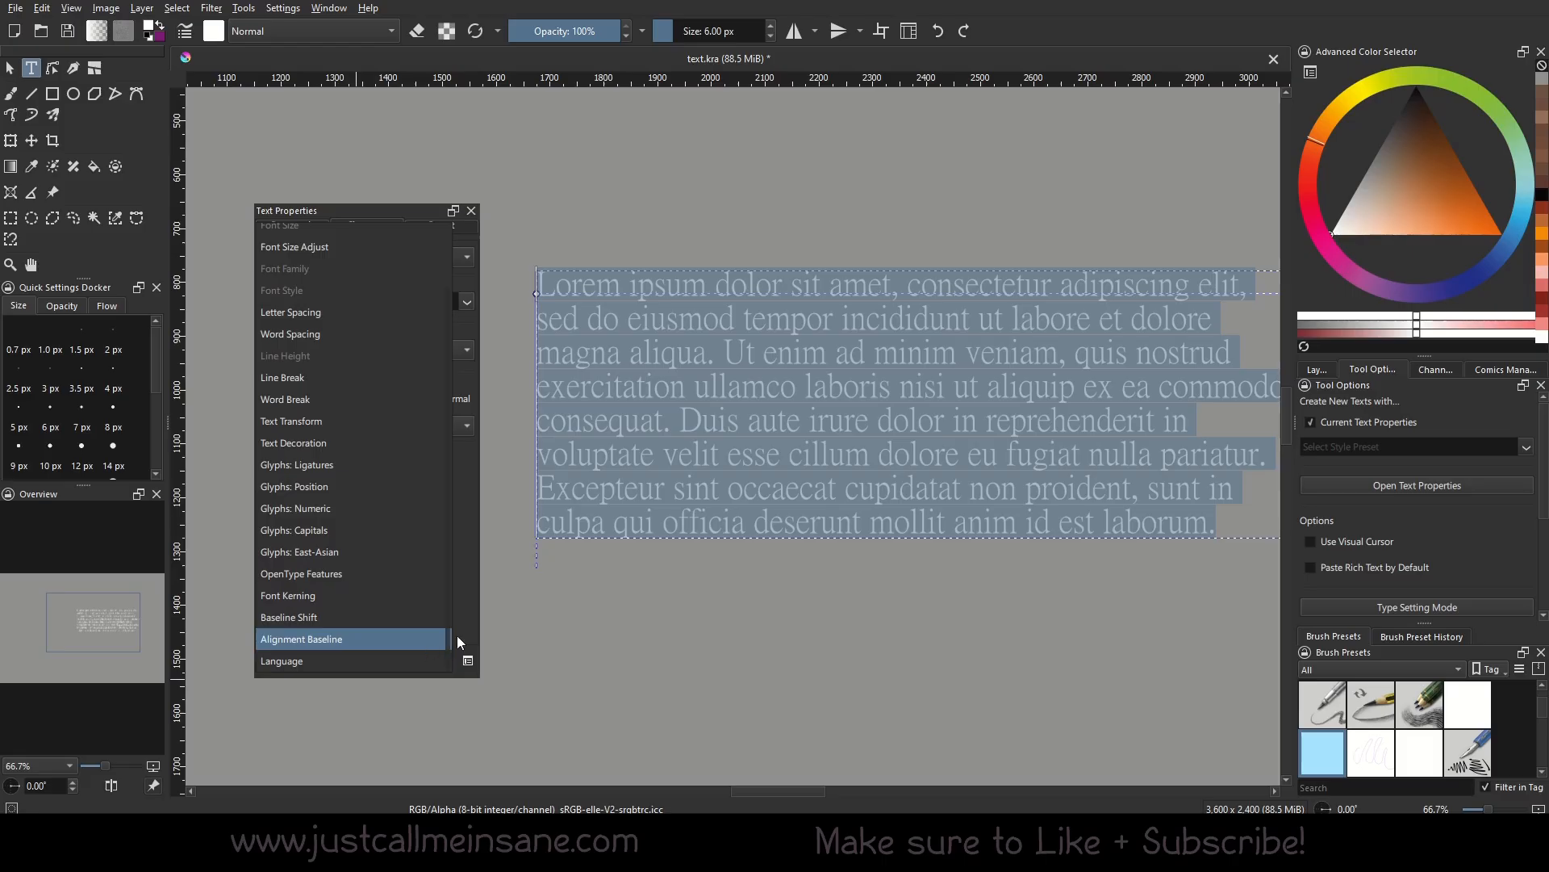
left_click(462, 594)
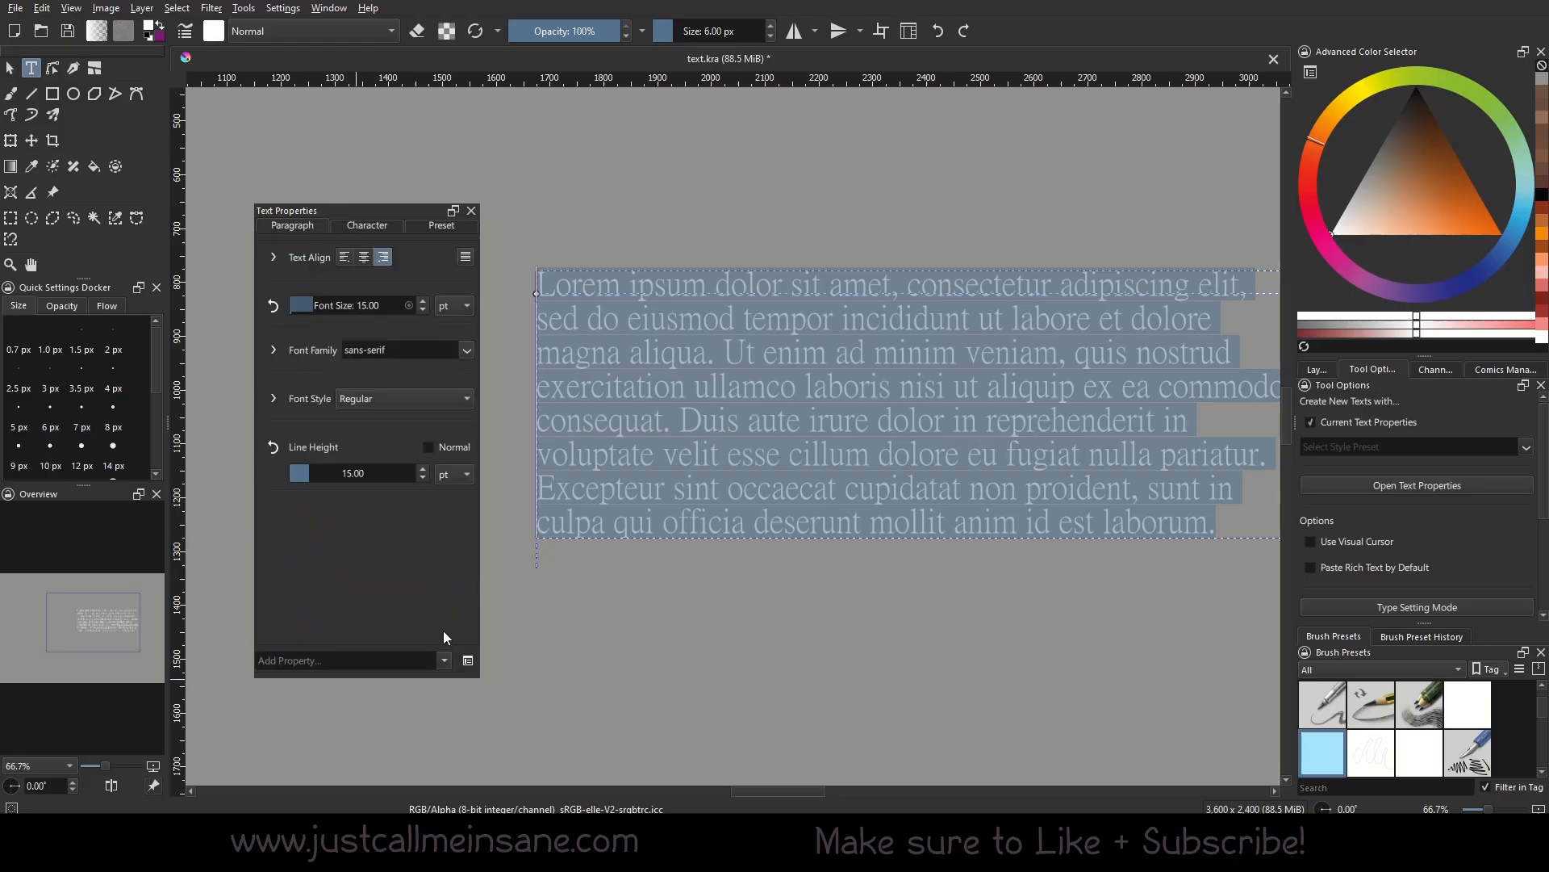
Step: Examine the additional paragraph properties again, from Writing Mode to Text Area, including the description of Line Break
left_click(444, 657)
scroll(336, 555, "down", 4)
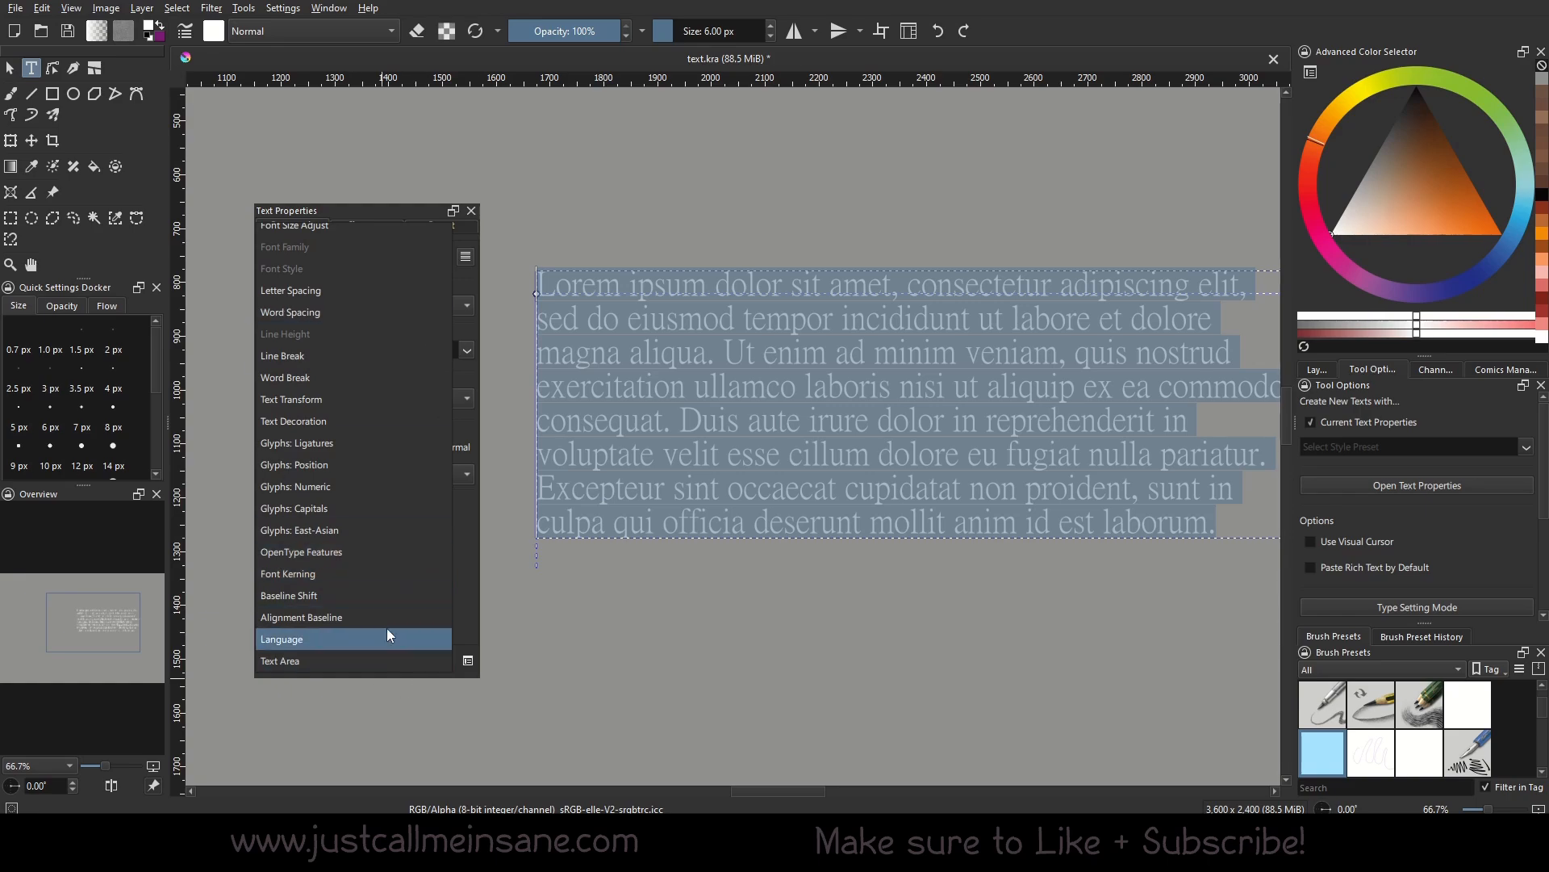
scroll(369, 638, "up", 2)
scroll(367, 634, "up", 2)
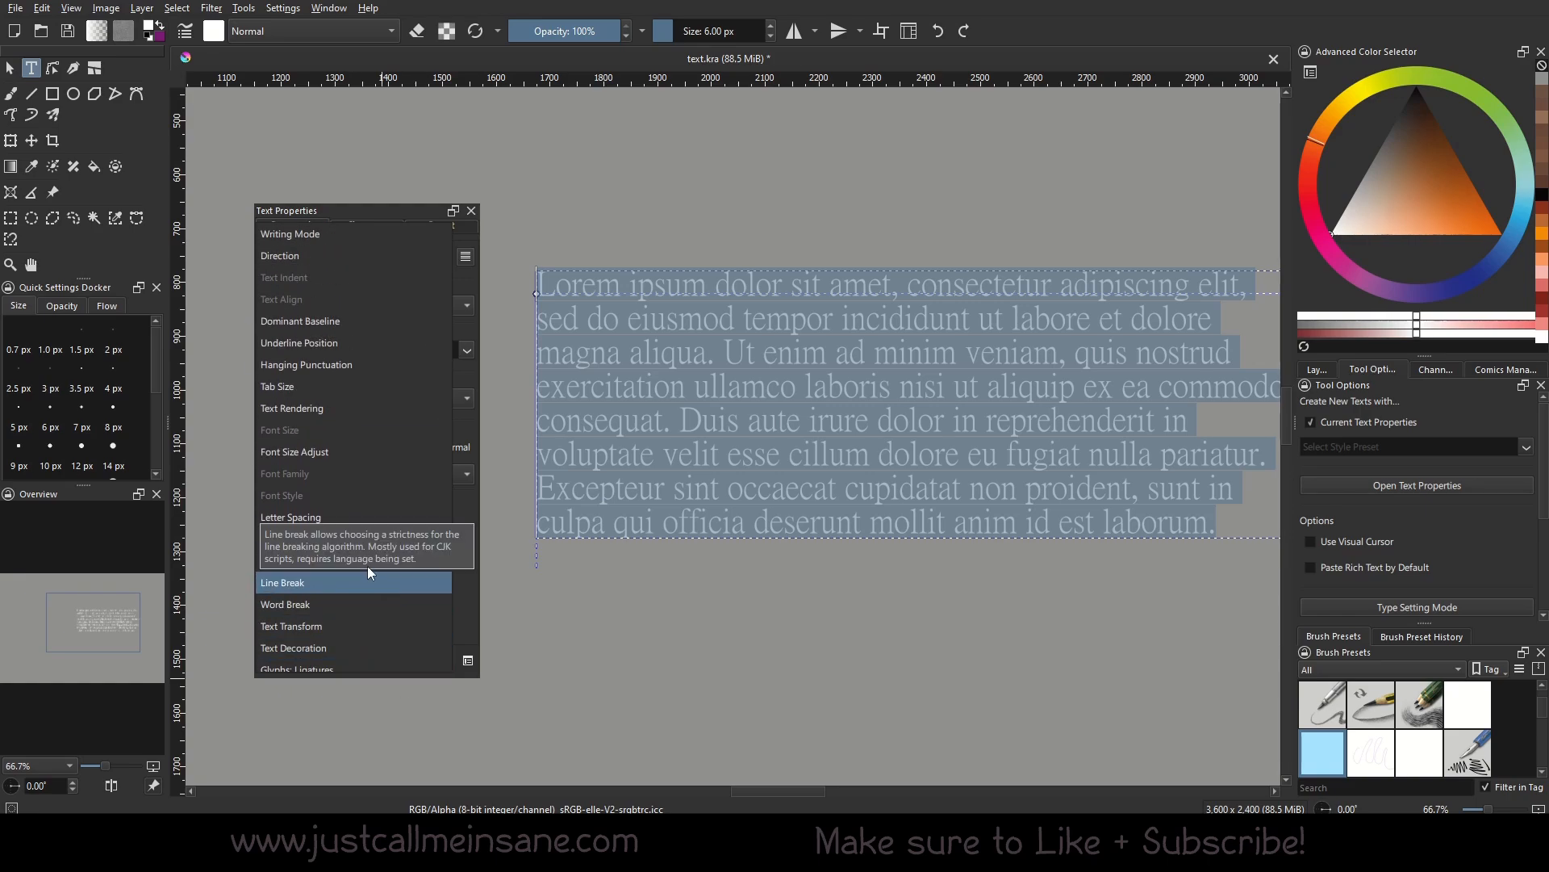
scroll(340, 589, "down", 4)
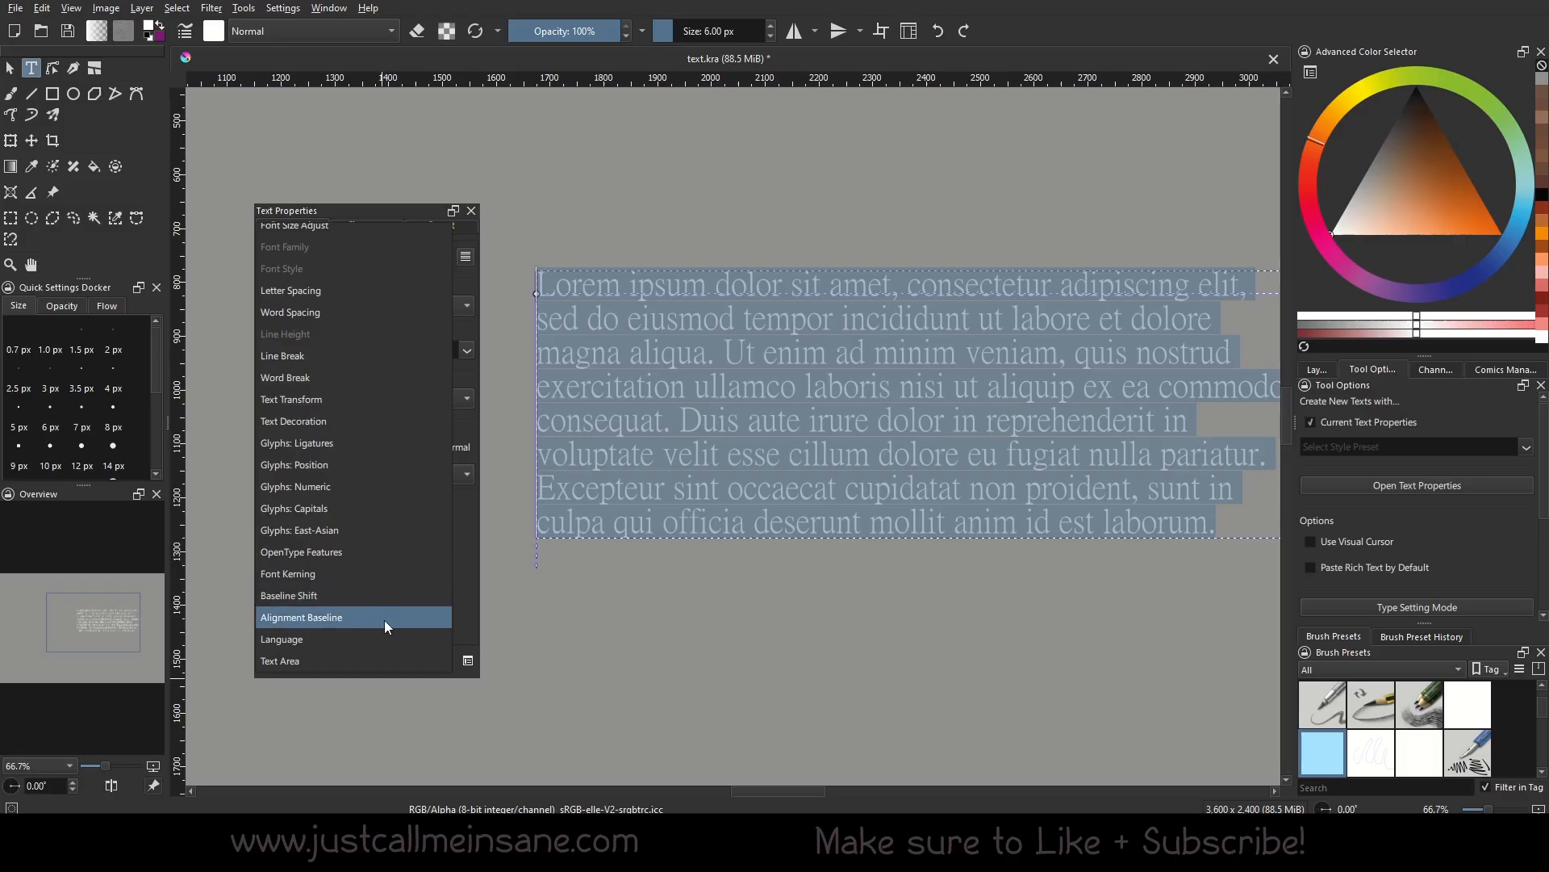
scroll(358, 582, "up", 2)
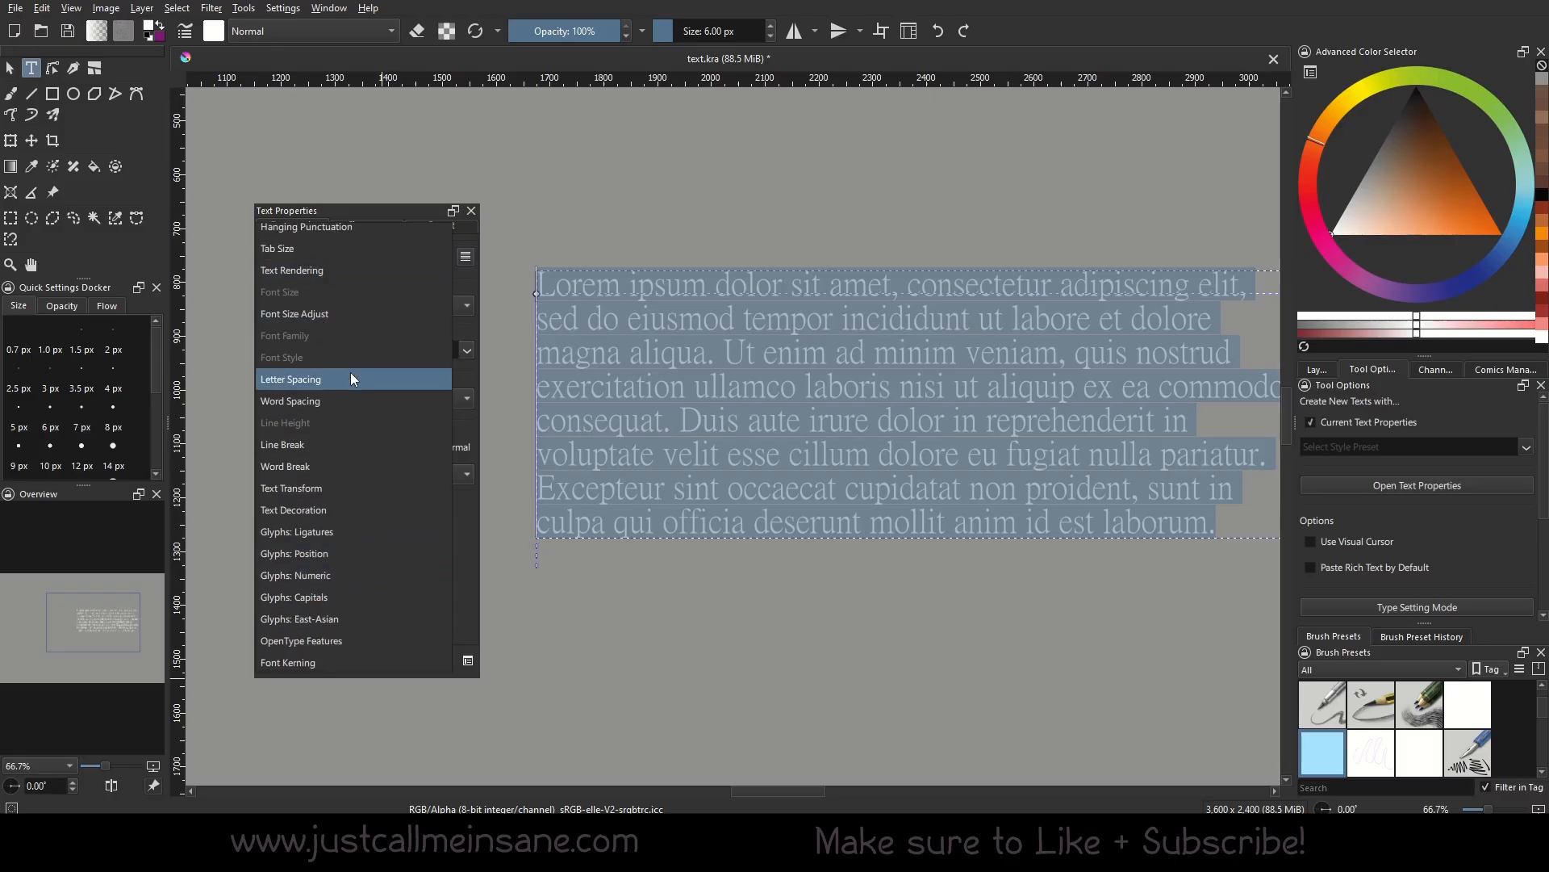
scroll(379, 532, "up", 2)
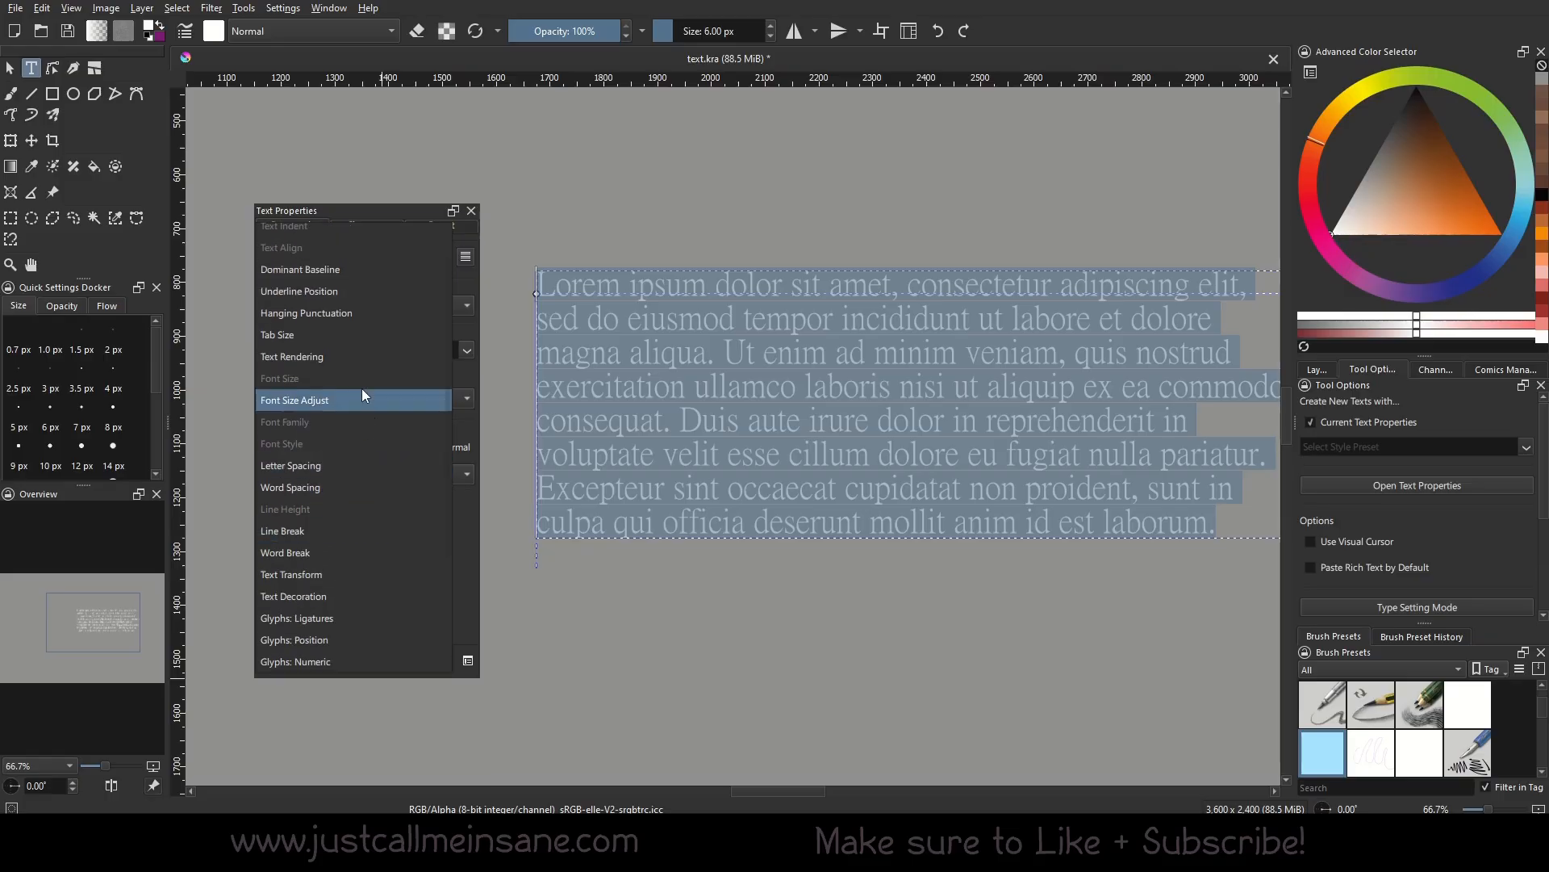
scroll(324, 576, "down", 2)
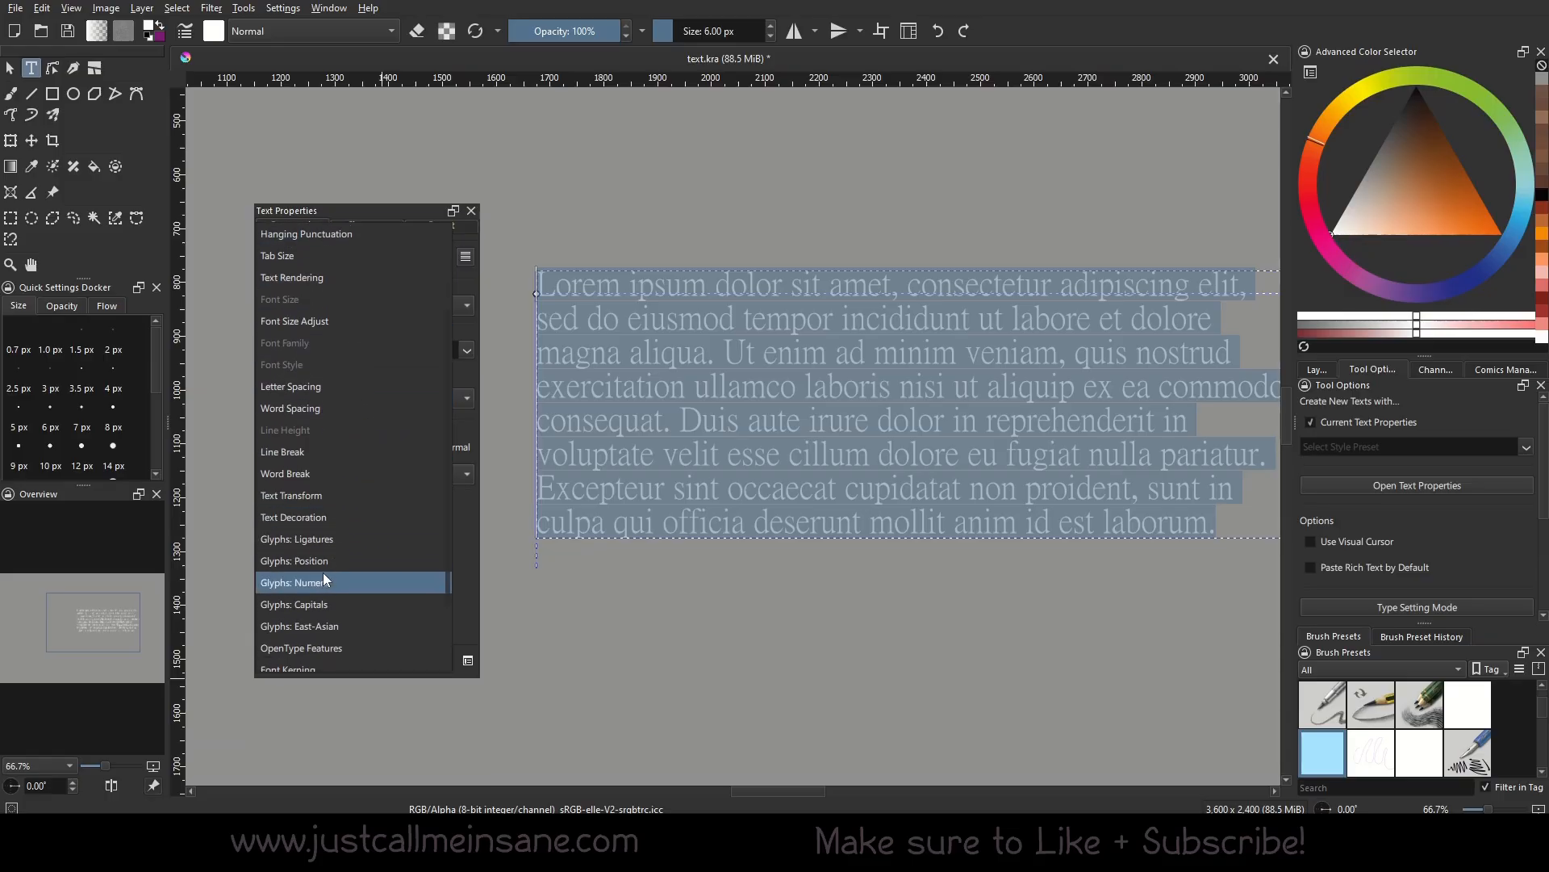
scroll(323, 573, "down", 2)
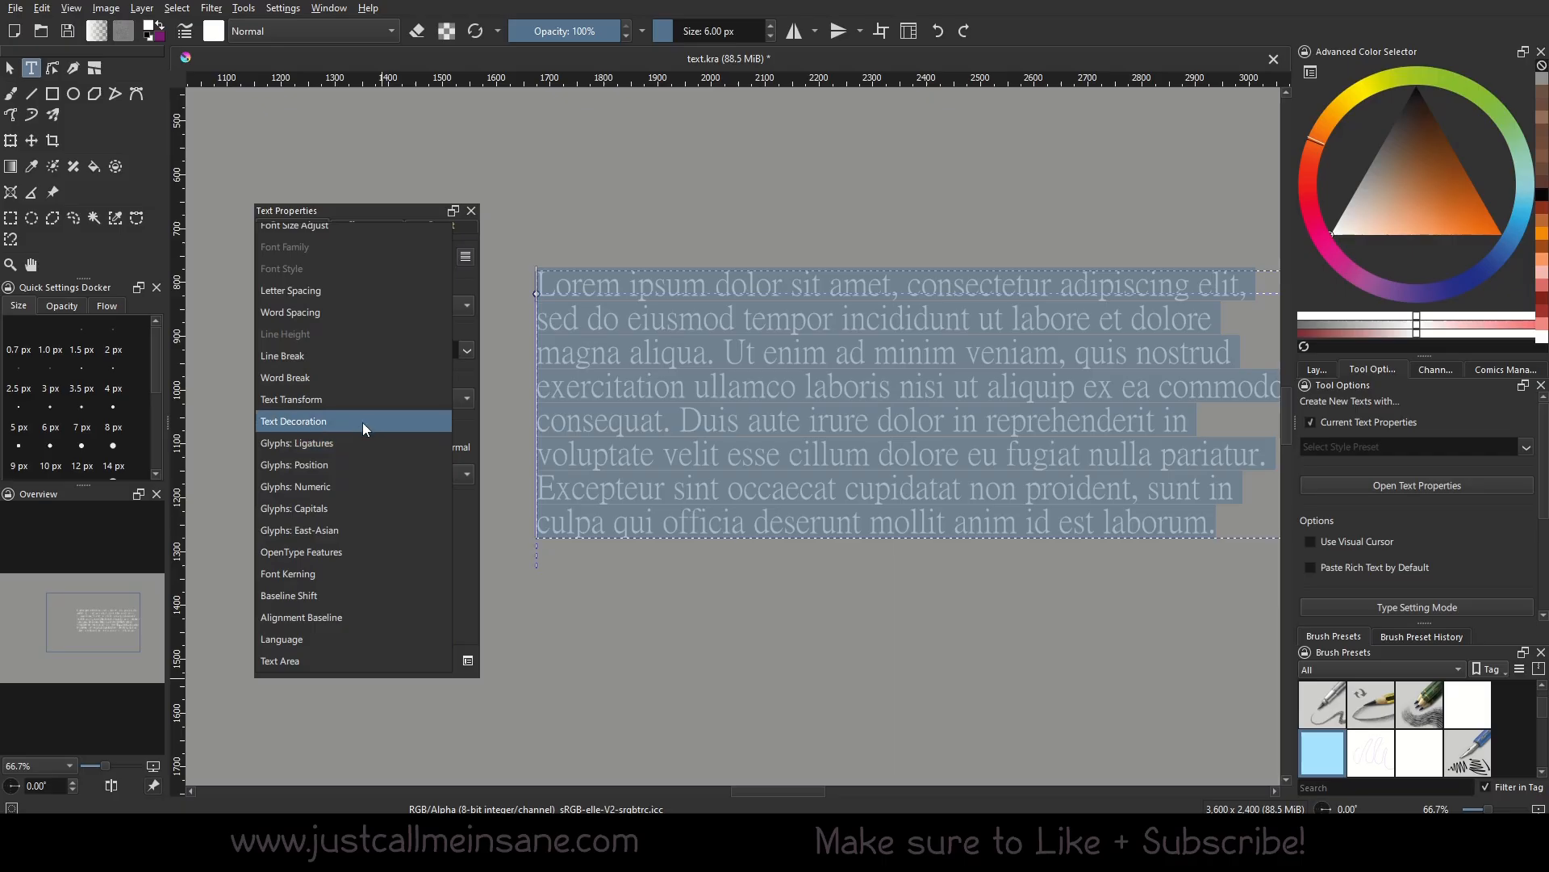
Step: Add the Glyphs: East-Asian property to the paragraph and view its variant options, keeping Normal
left_click(373, 531)
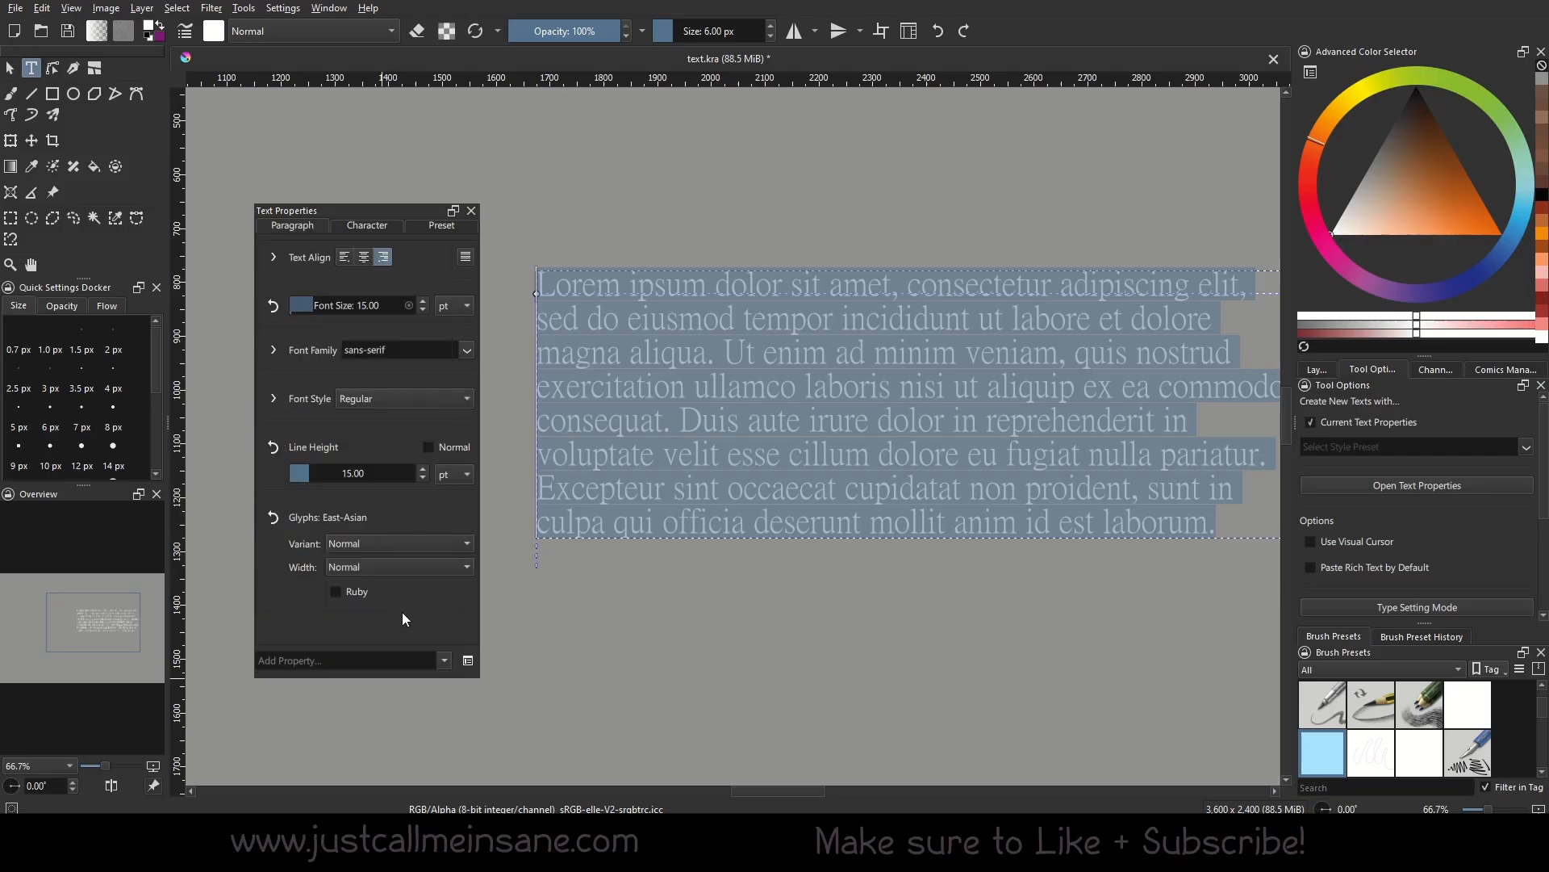
left_click(334, 542)
left_click(389, 519)
left_click(390, 546)
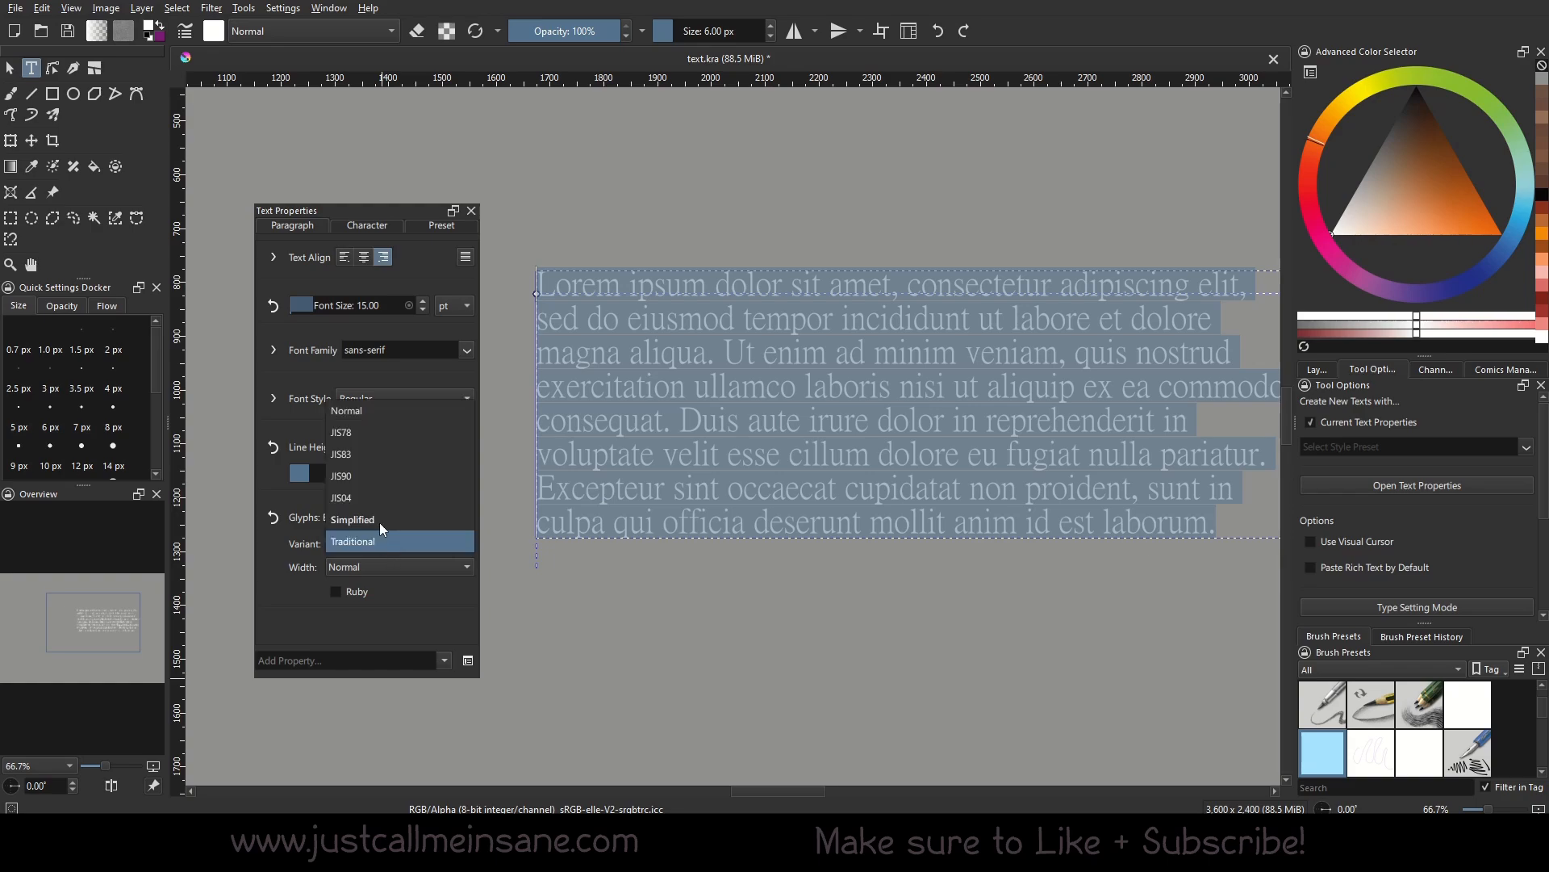
left_click(375, 412)
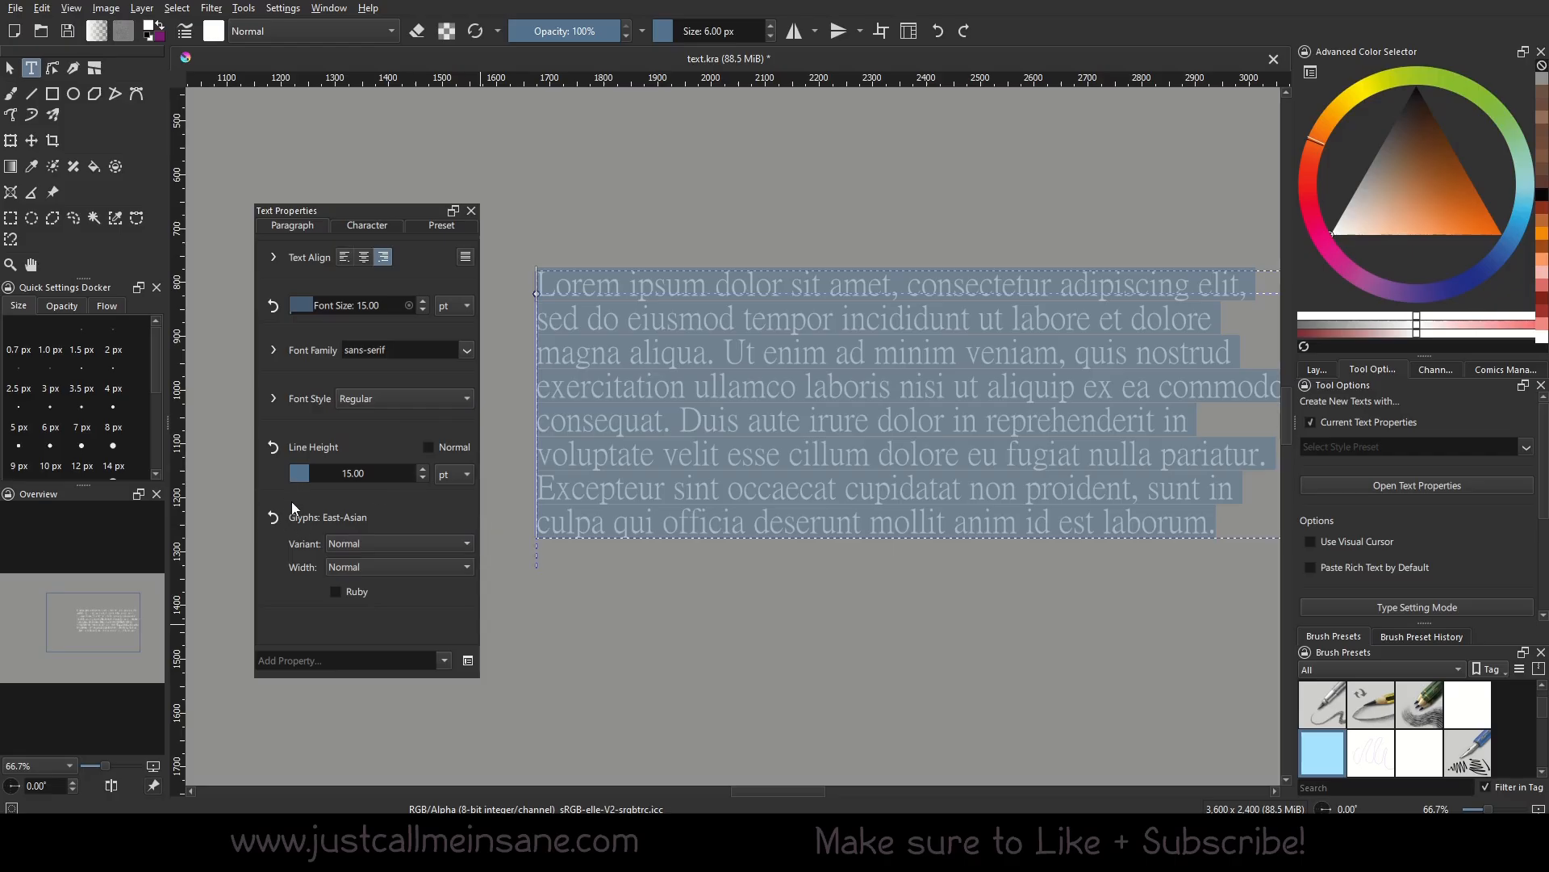
Step: Add the Tab Size property to the paragraph and set it to 8.30 spaces
left_click(444, 662)
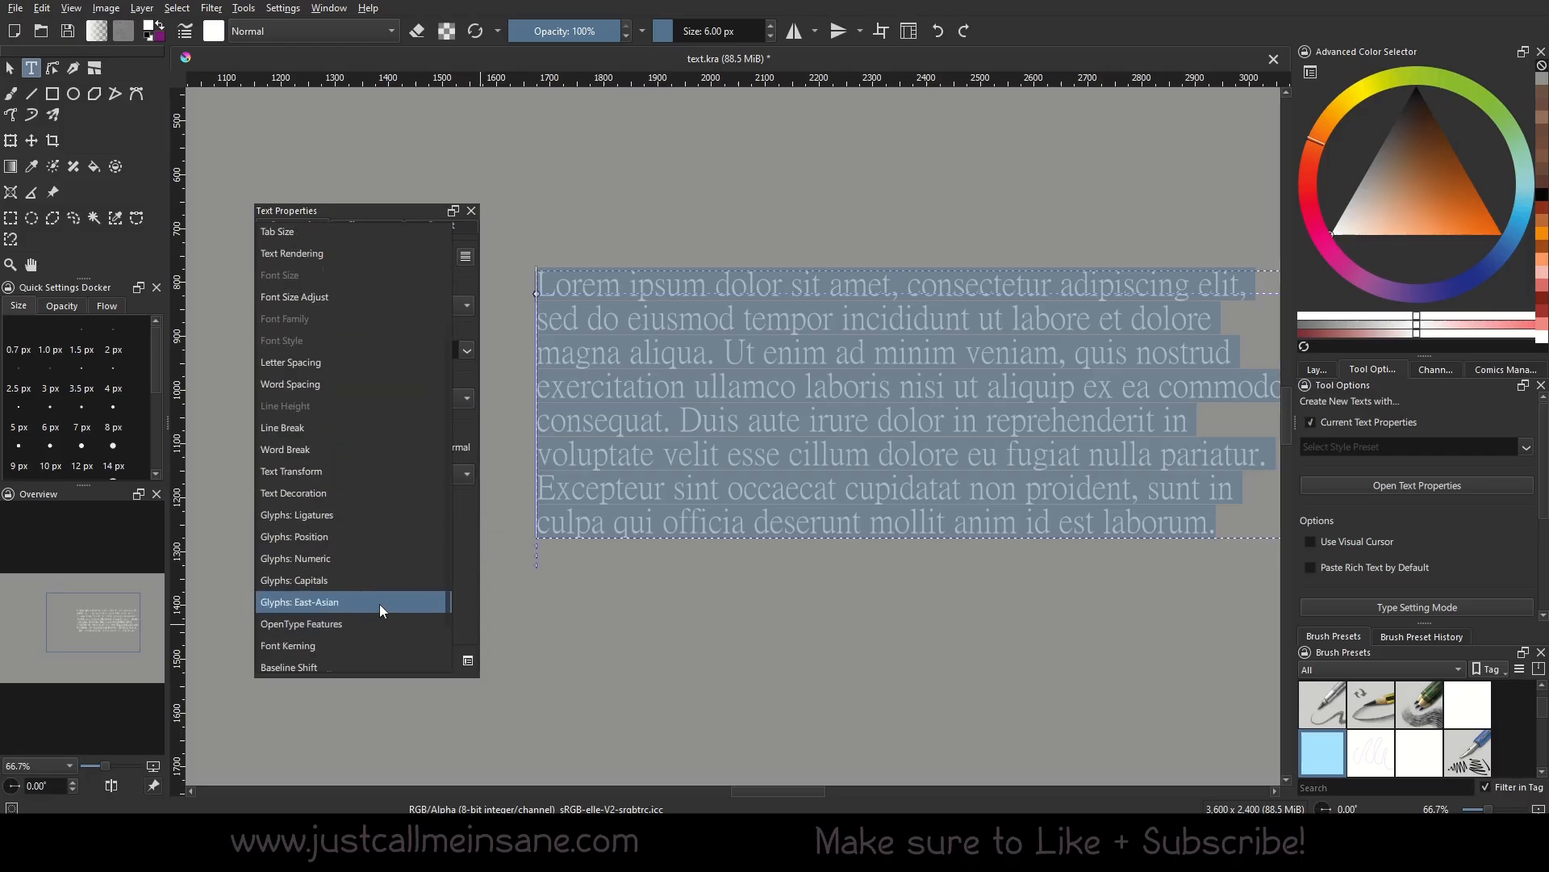
scroll(380, 609, "up", 2)
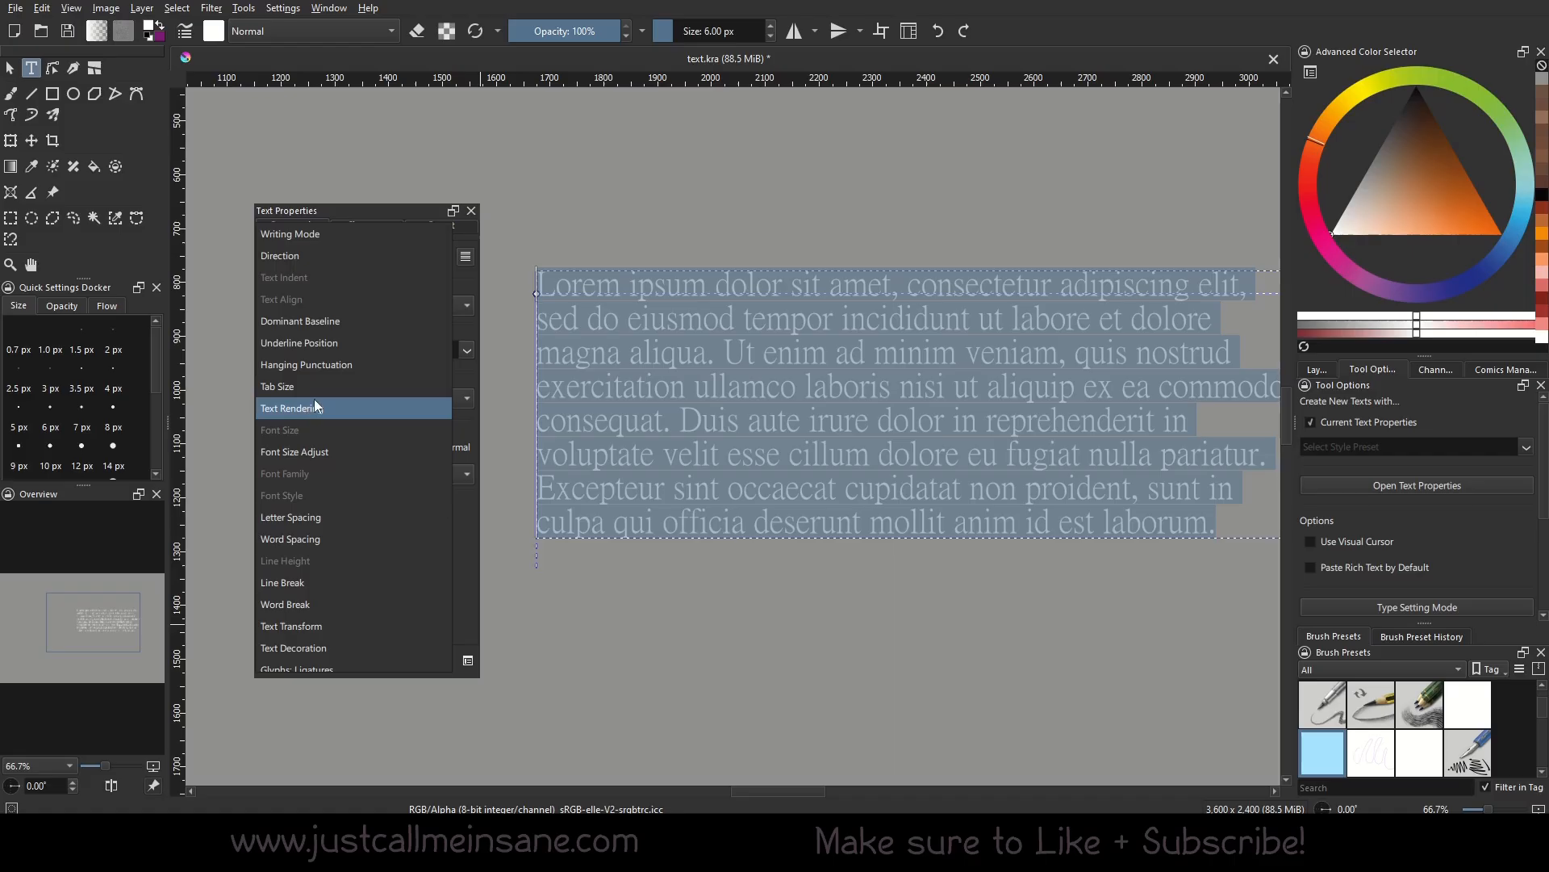
left_click(315, 407)
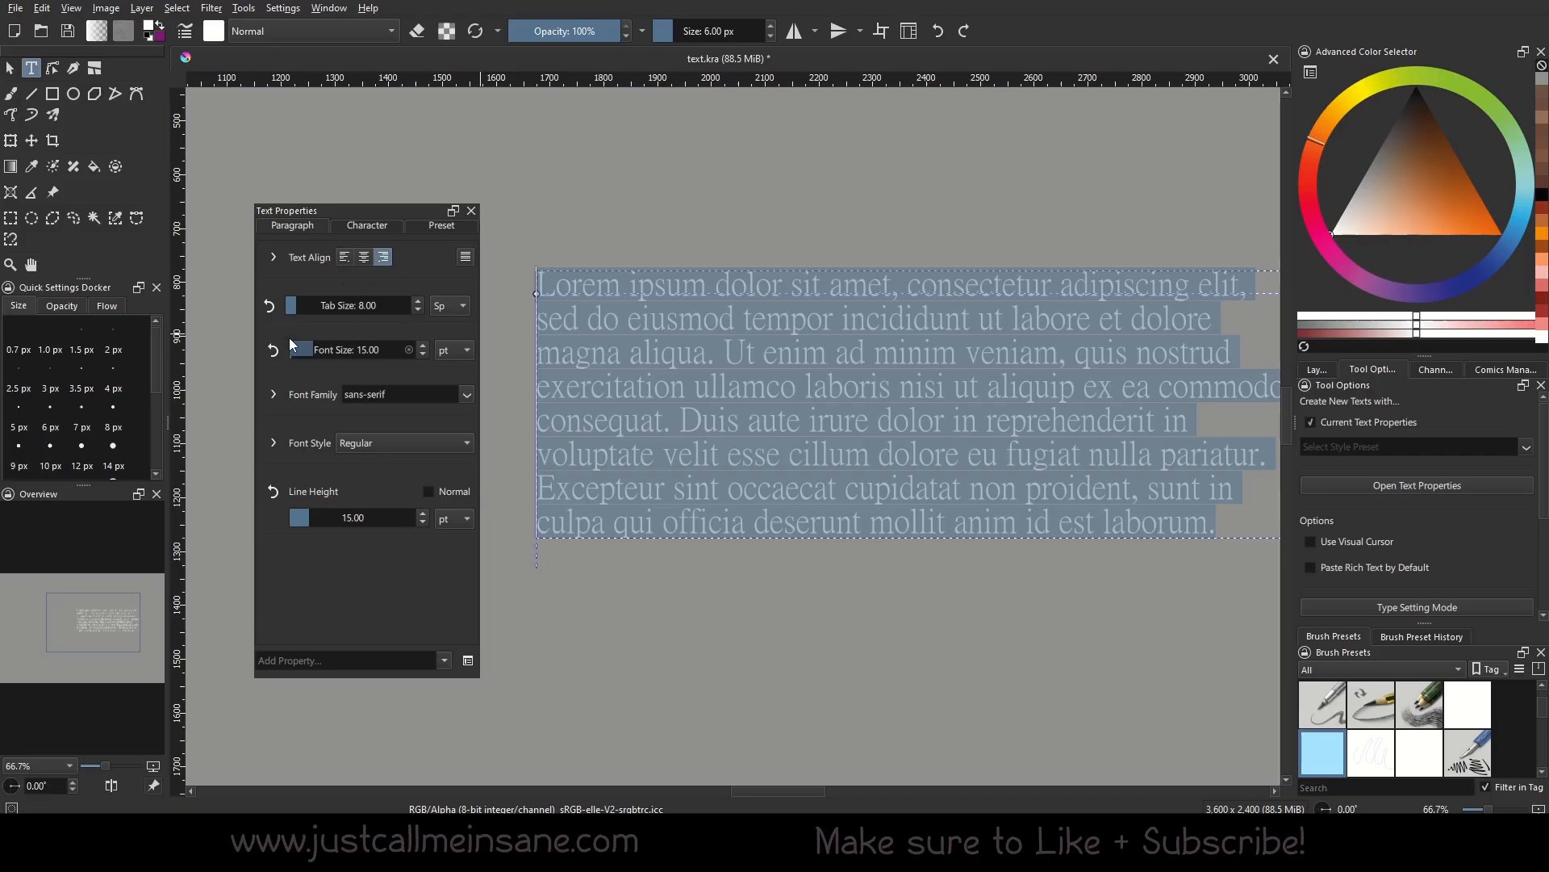
left_click(351, 307)
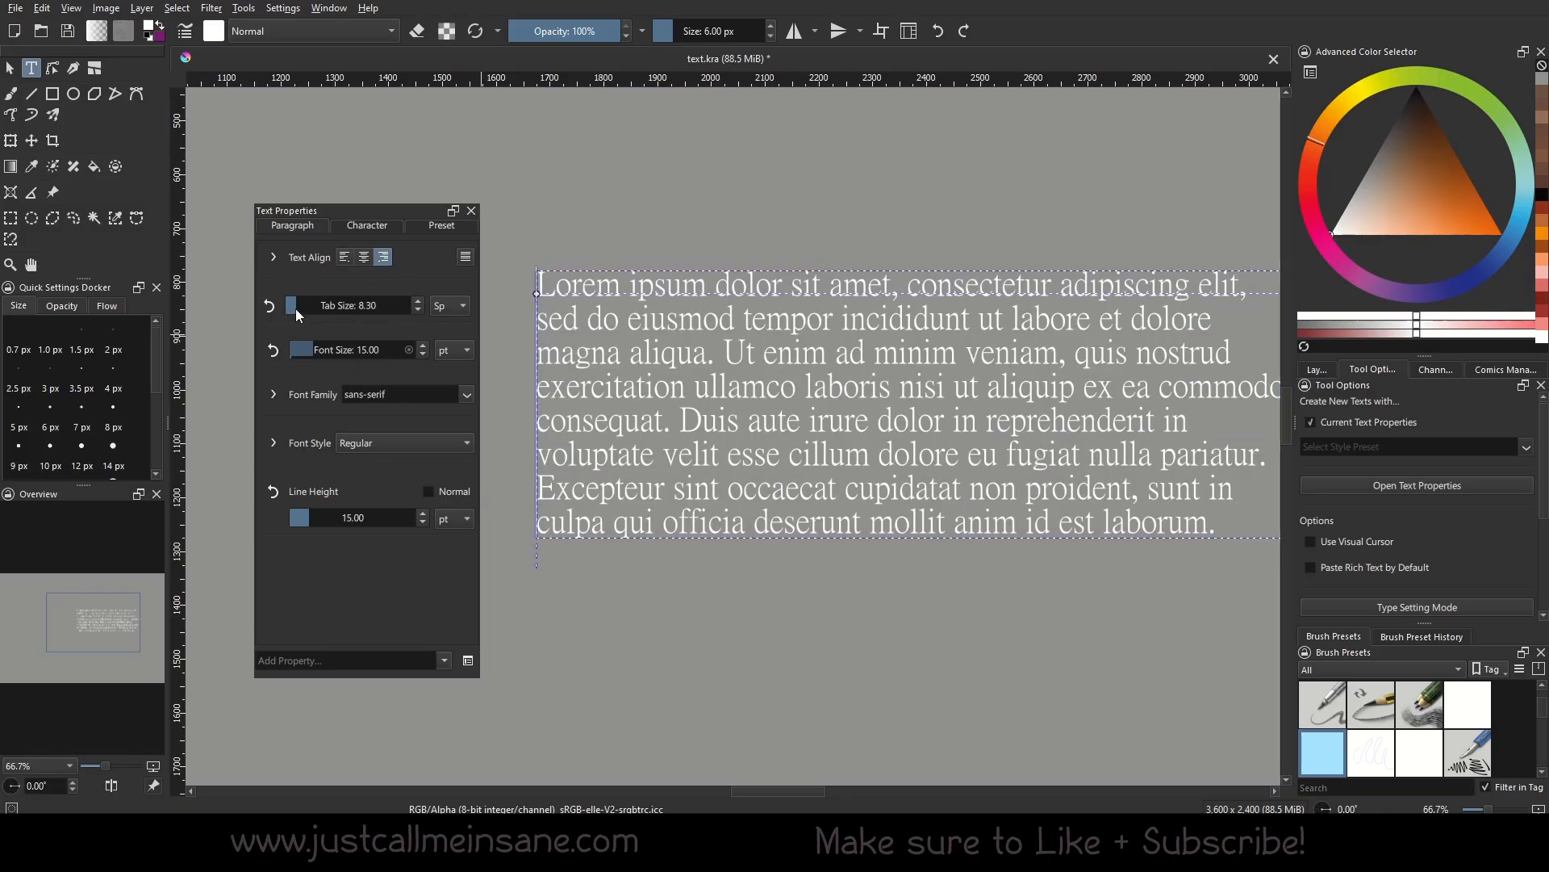
Step: Try to insert a tab within the second line of the paragraph
left_click(592, 321)
key("Tab")
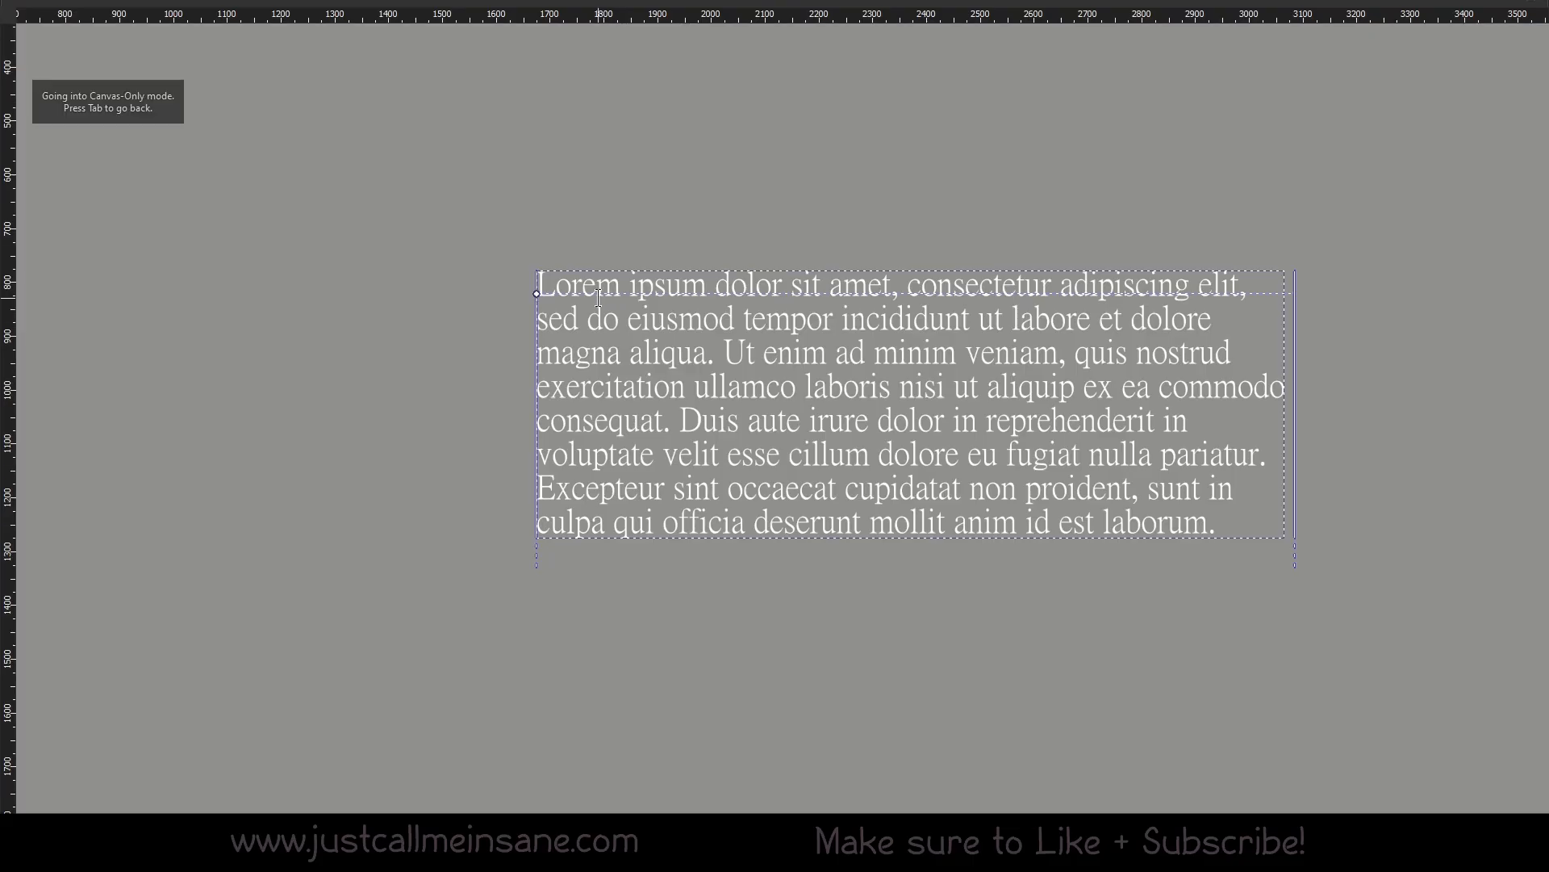
key("Tab")
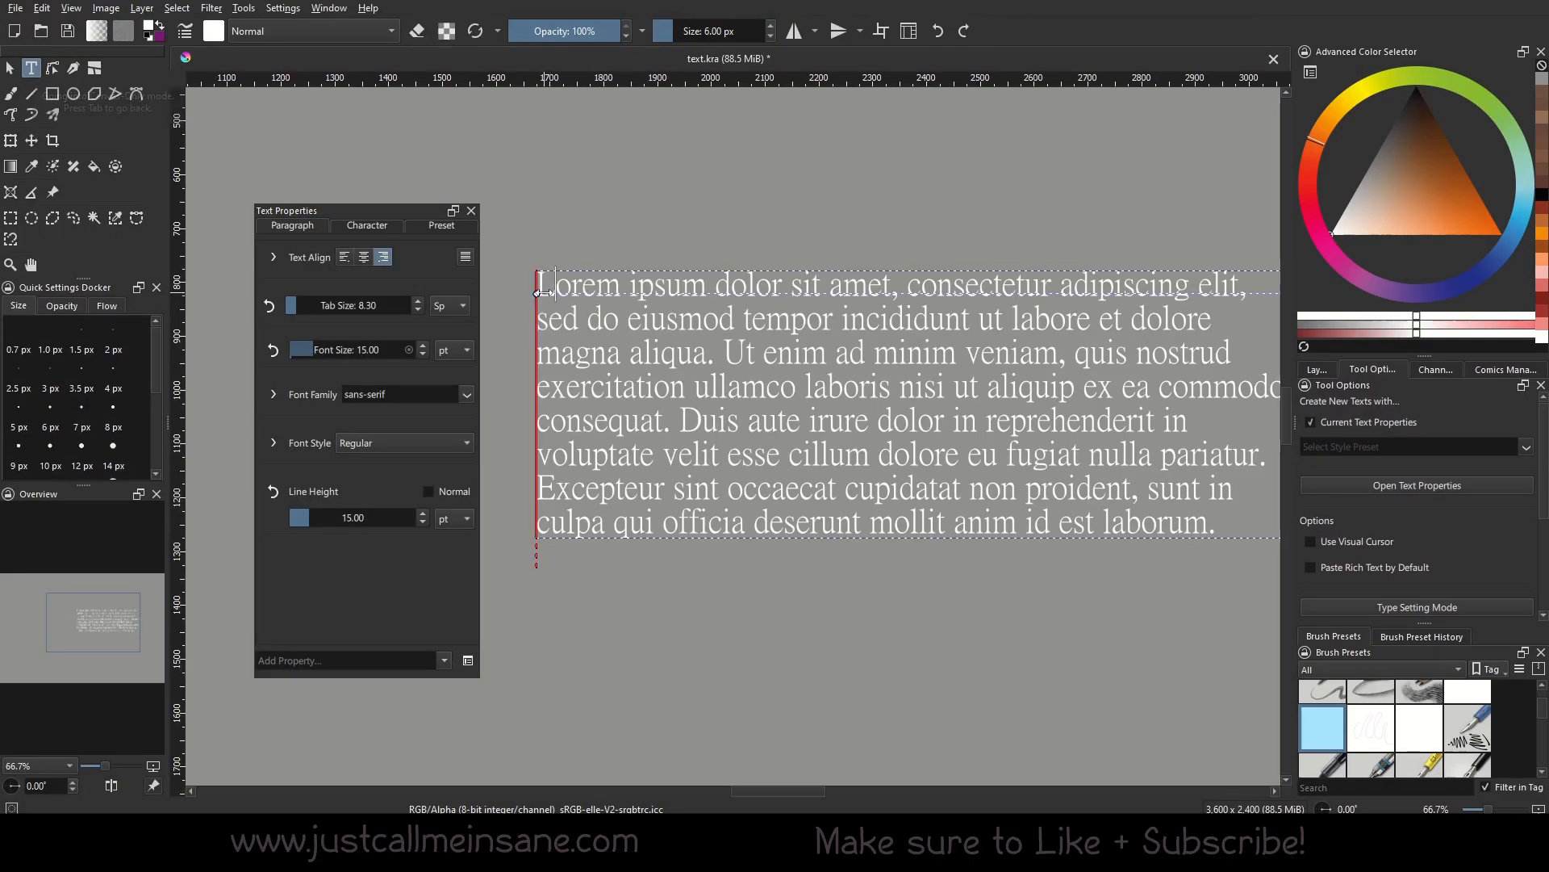
Step: Insert a tab at the start of the paragraph's first line and raise the tab size to 16.30 spaces
key("Tab")
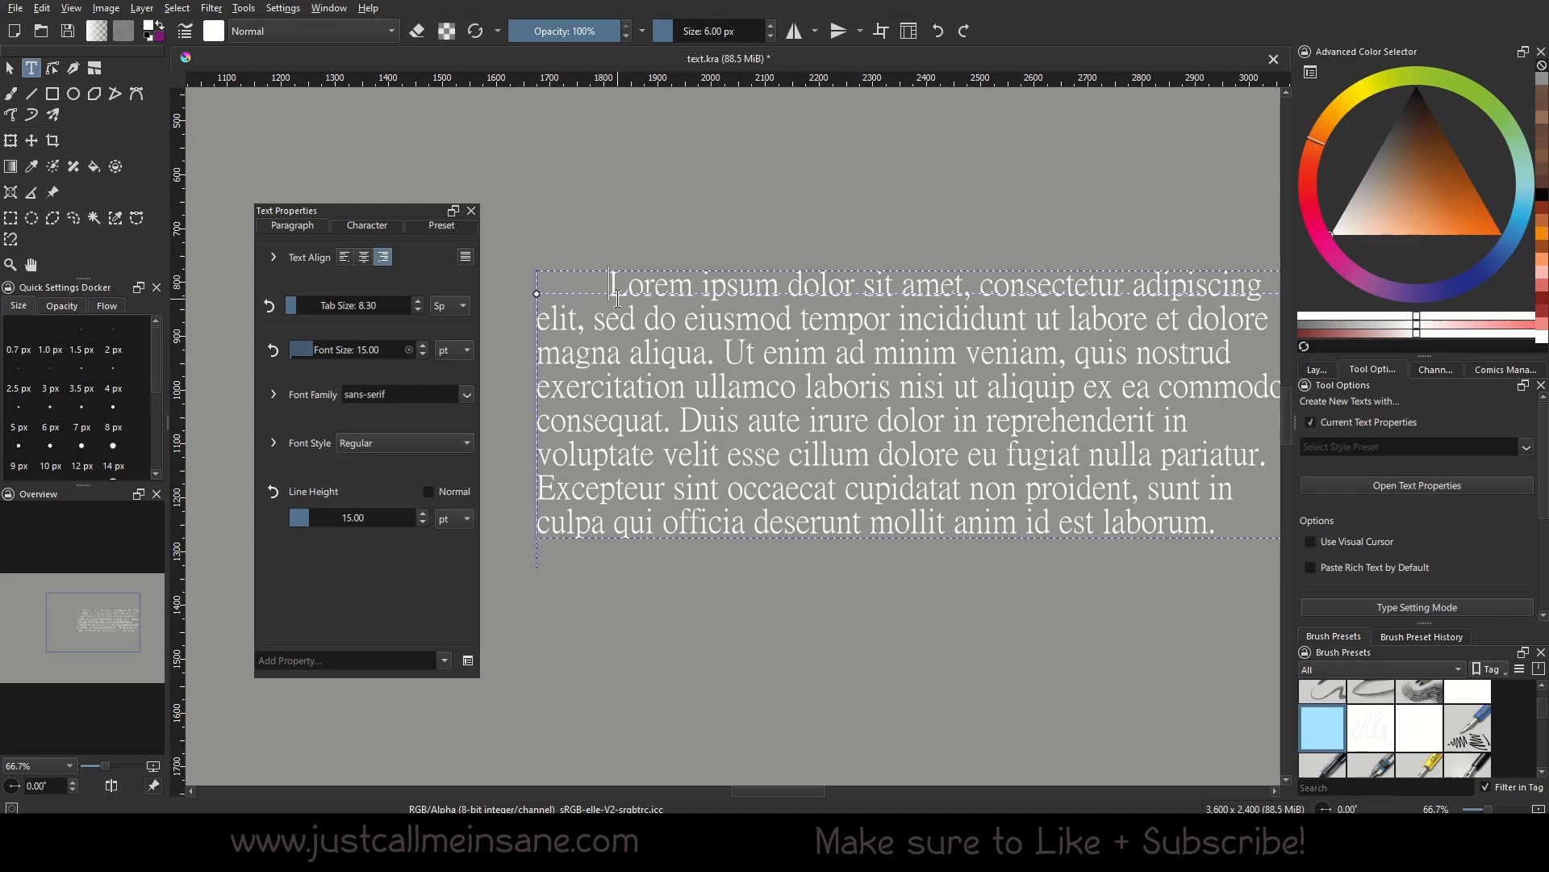
left_click(421, 301)
left_click(421, 300)
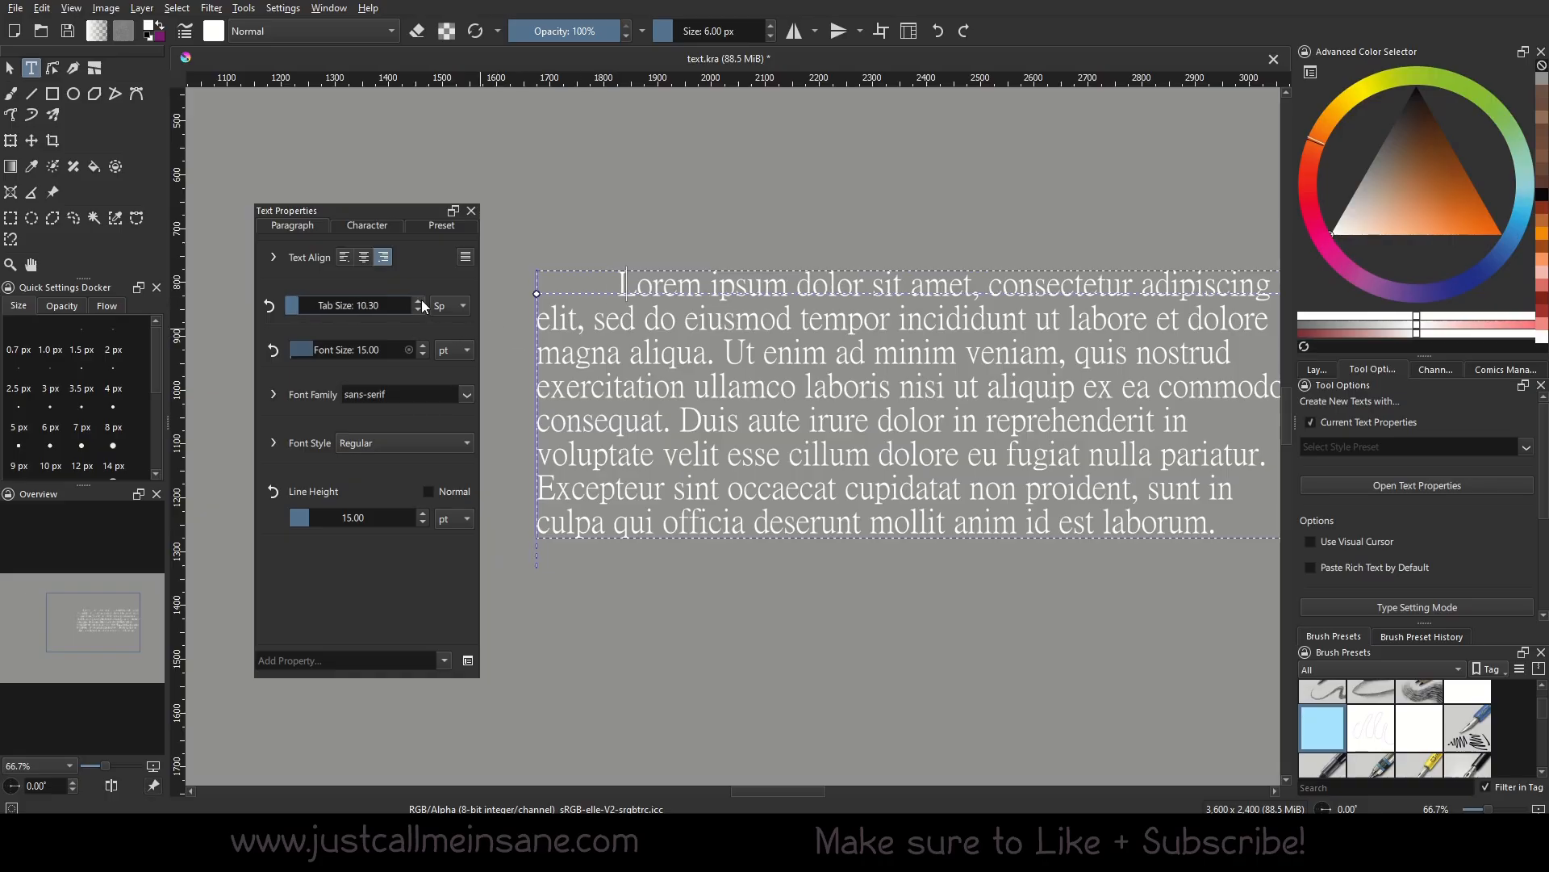
left_click(421, 300)
left_click(421, 301)
left_click(420, 300)
left_click(420, 300)
left_click(420, 300)
left_click(420, 300)
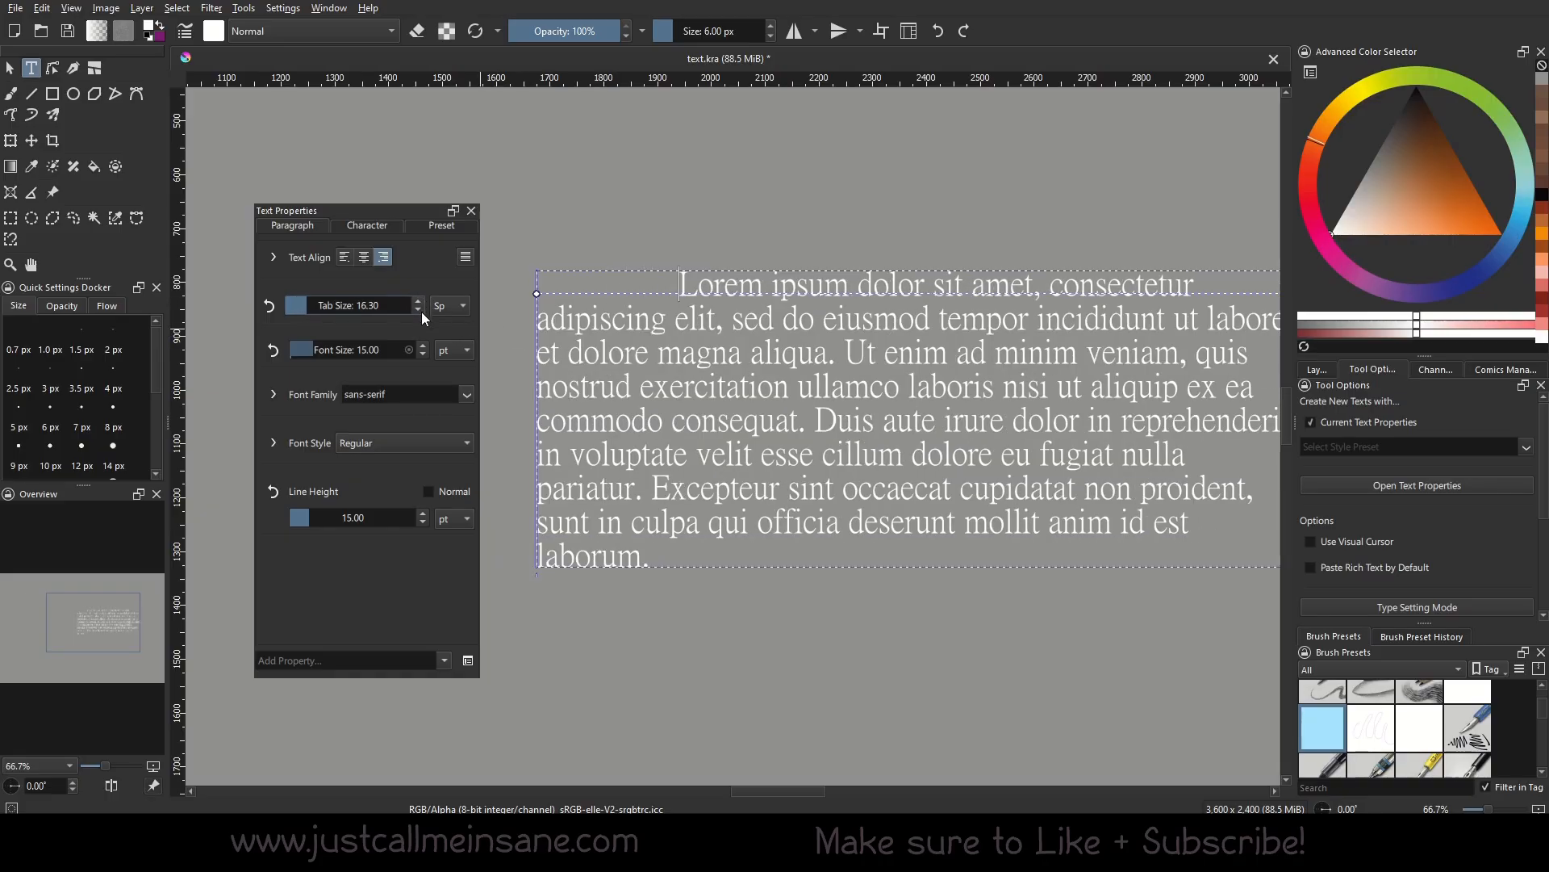
Step: Lower the paragraph's tab size to 8.30 spaces
left_click(416, 311)
left_click(416, 310)
left_click(417, 311)
left_click(416, 310)
left_click(416, 312)
left_click(417, 312)
left_click(417, 311)
left_click(416, 311)
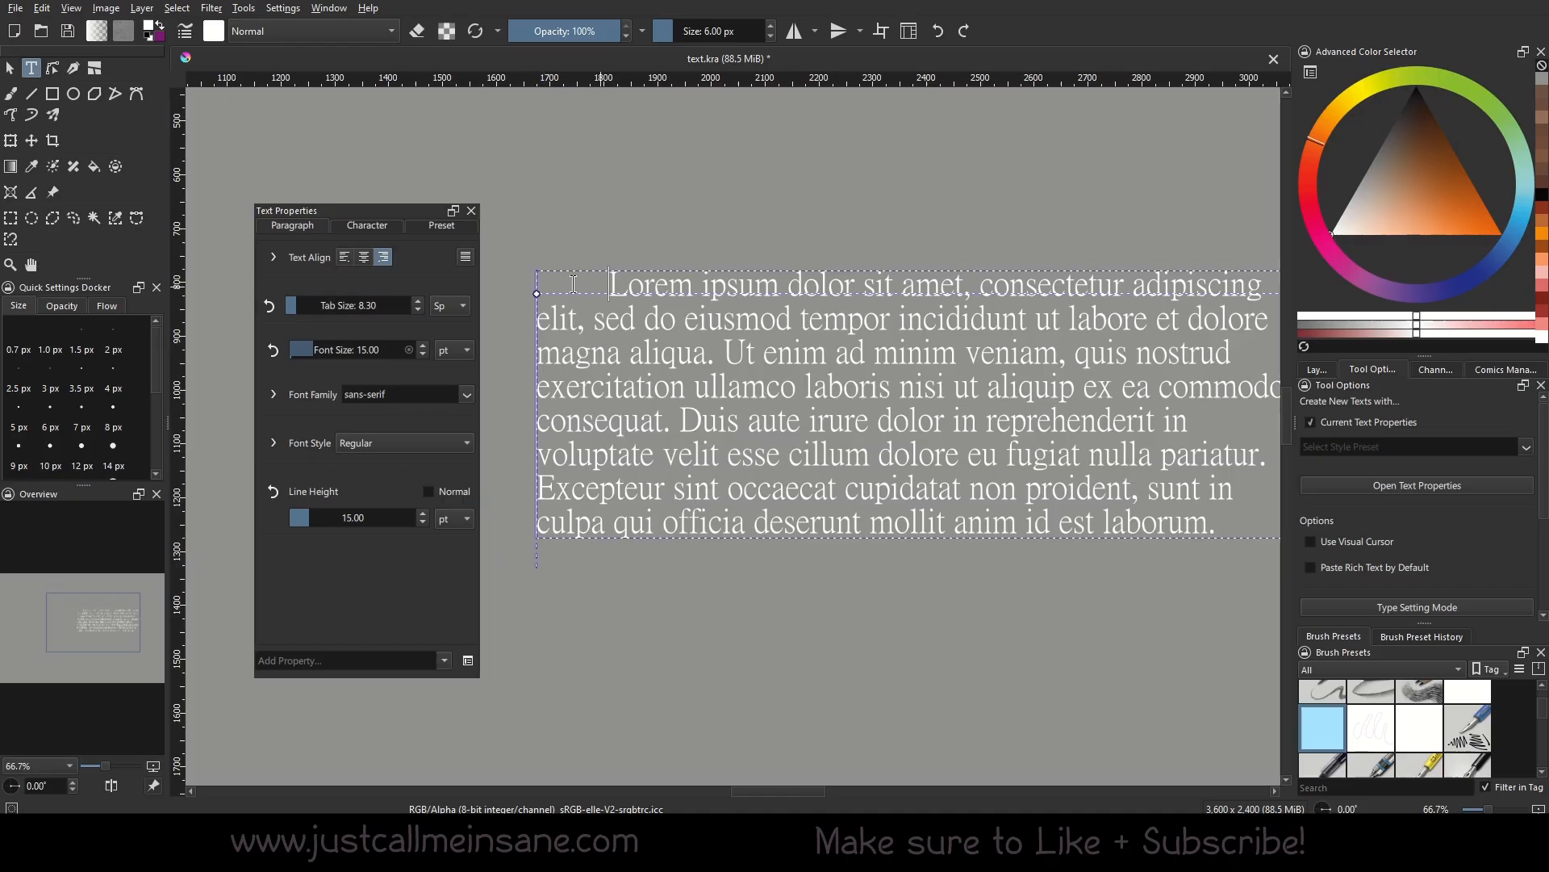
Step: Delete the tab at the start of the first line and remove the Tab Size property
key("BackSpace")
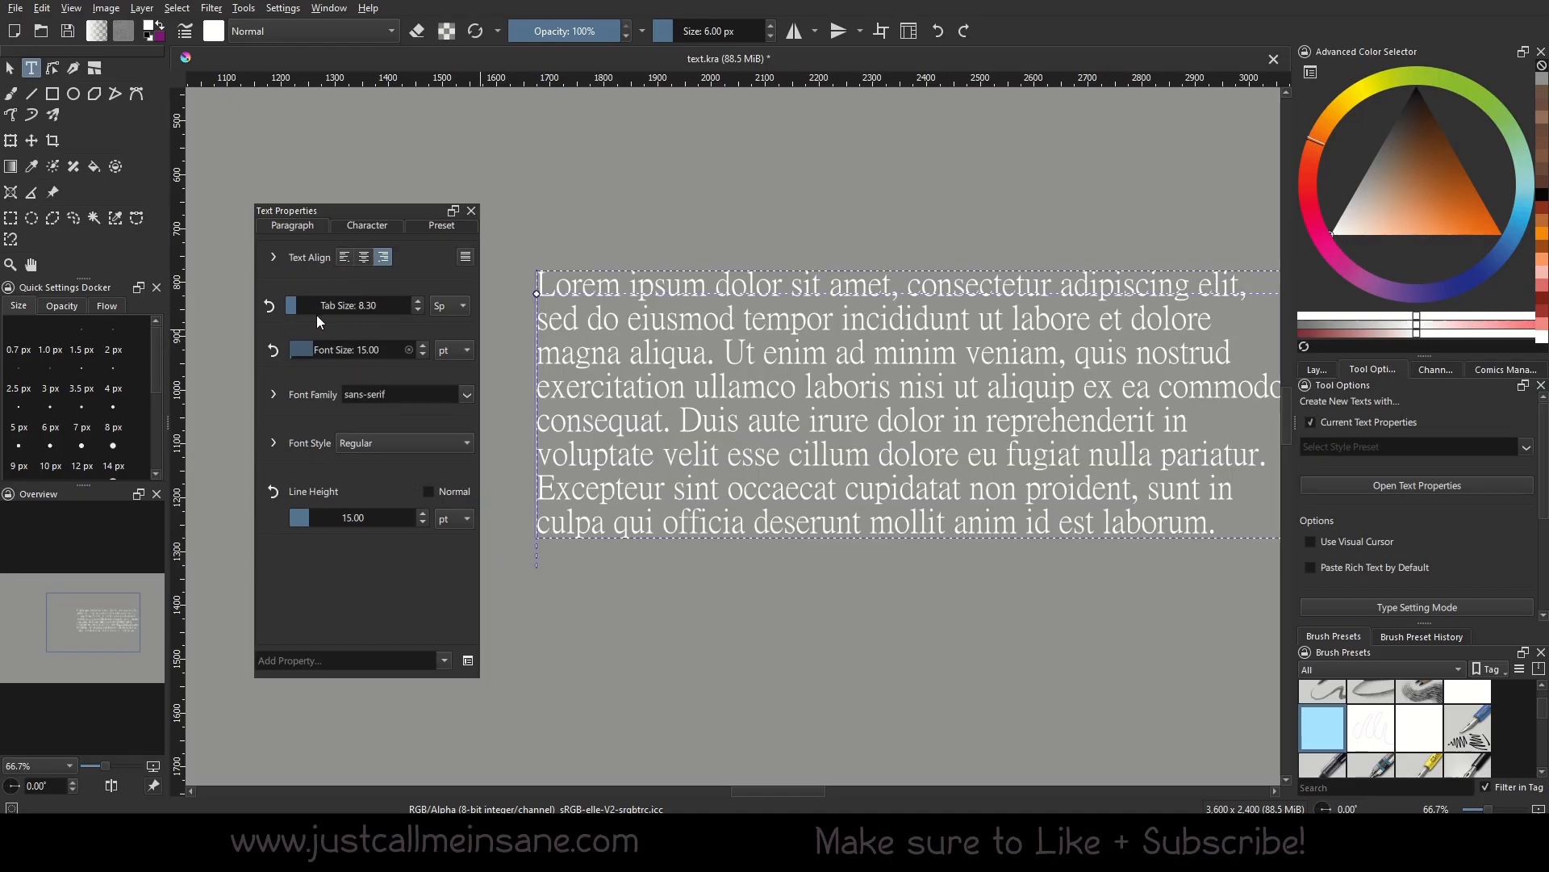
left_click(270, 306)
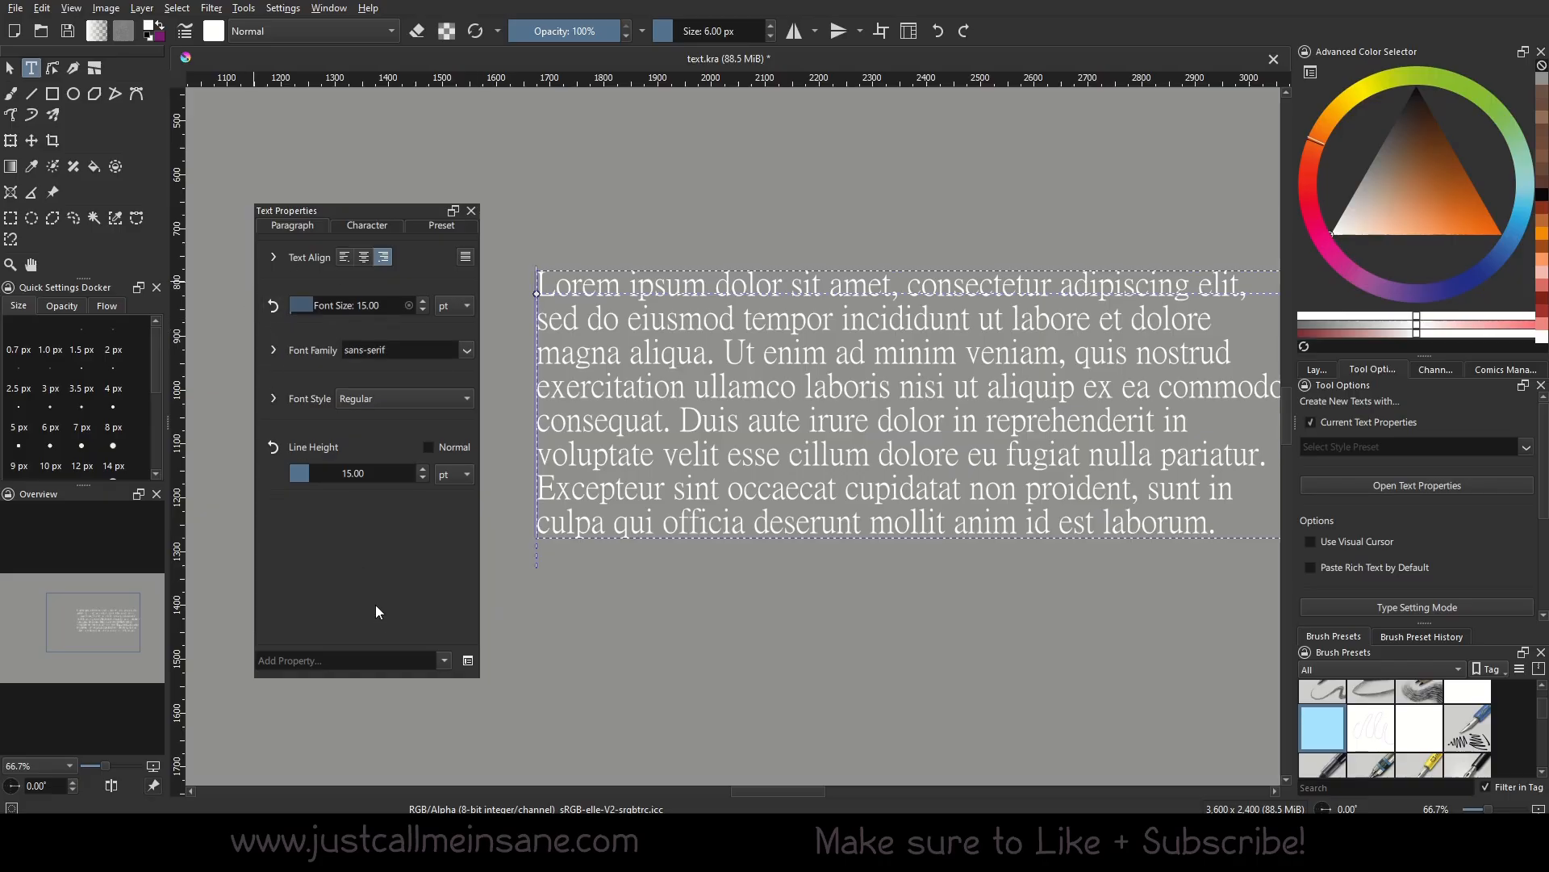
Step: Reset the paragraph's font size to its default, and set the font size of the whole text to 15 pt
left_click(273, 306)
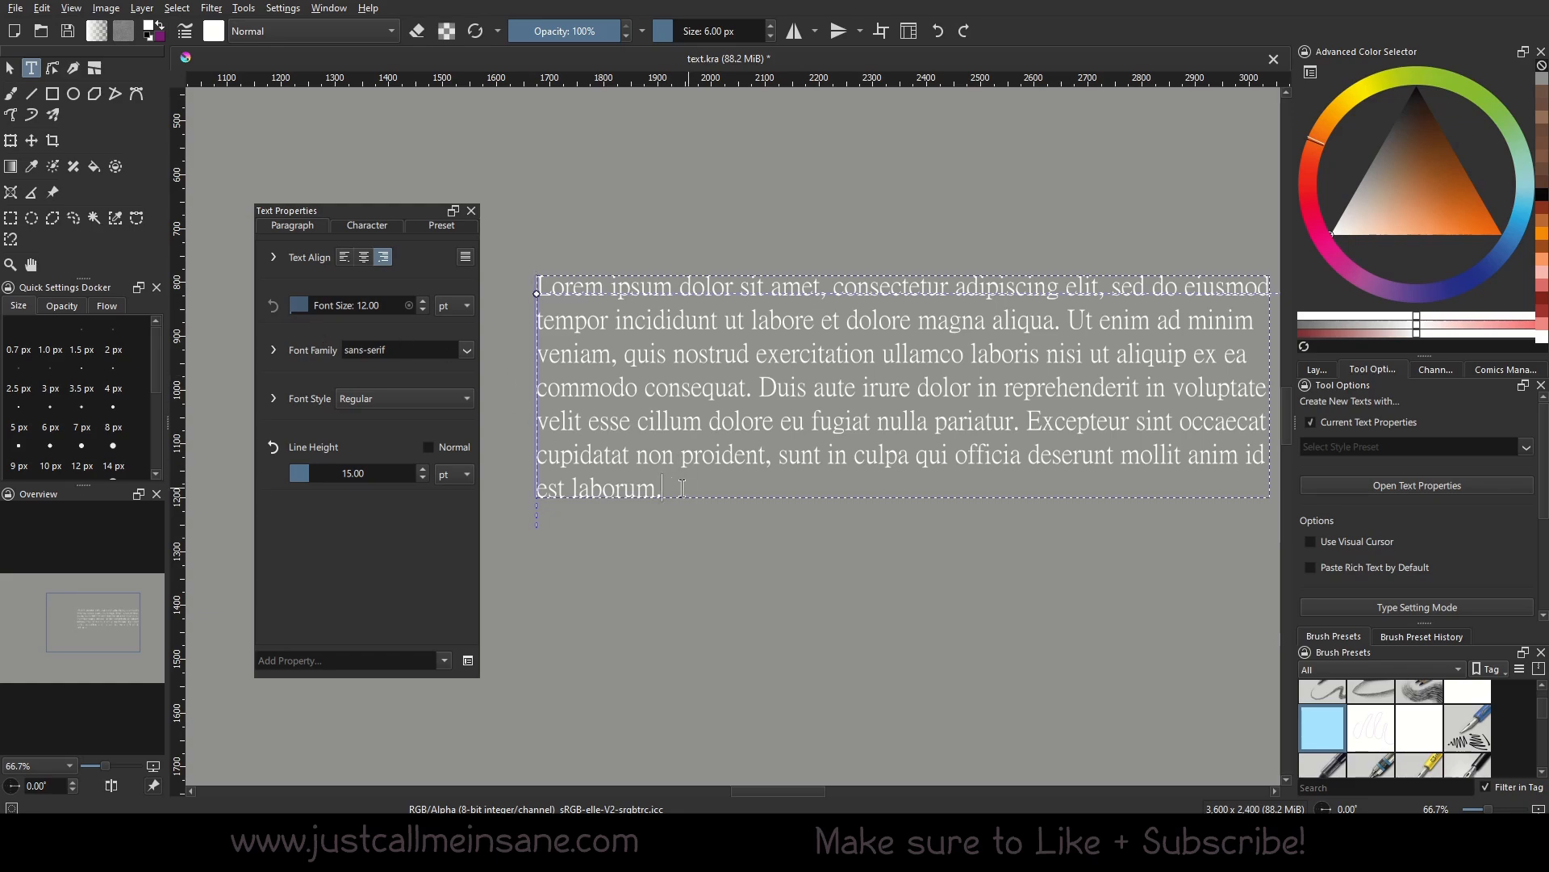
left_click_drag(685, 484, 503, 290)
double_click(376, 307)
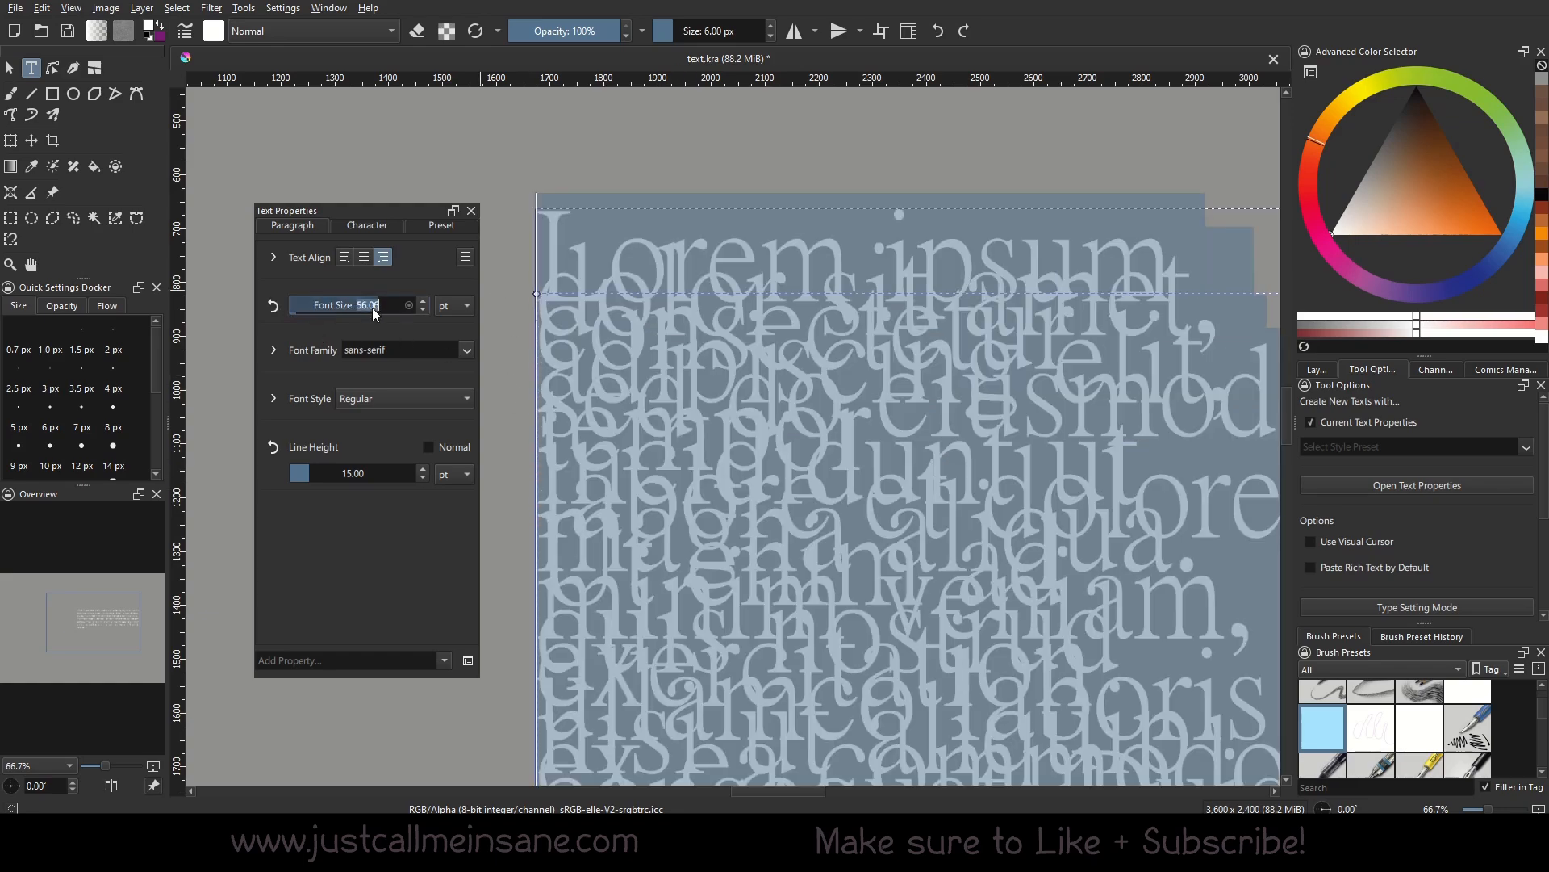
type("15")
key("Return")
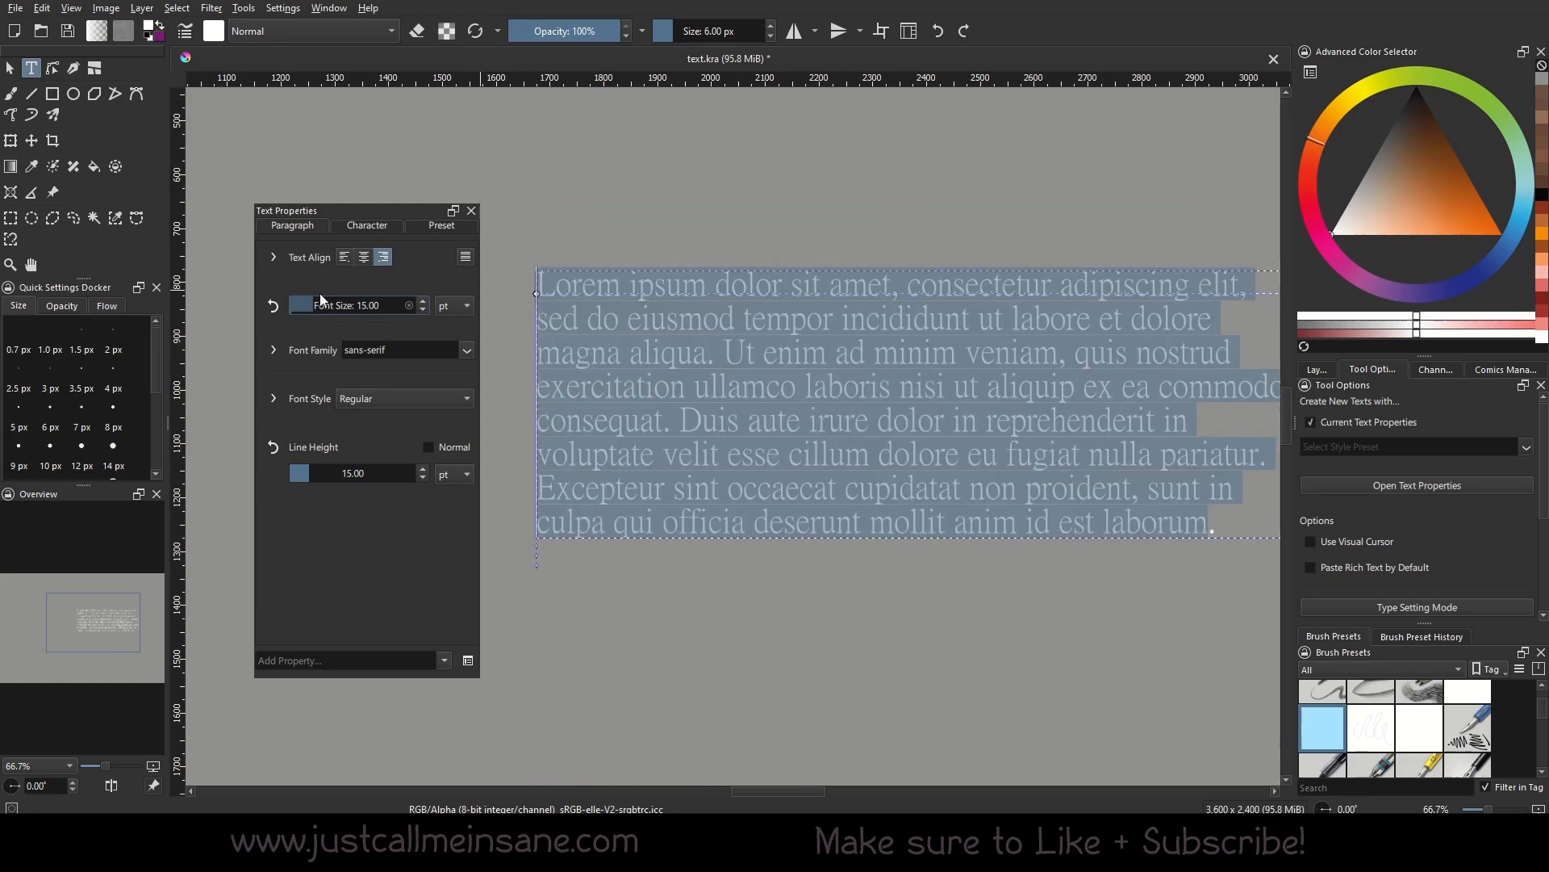
Step: Add the Writing Mode property to the paragraph and view its direction options, keeping Horizontal
left_click(435, 660)
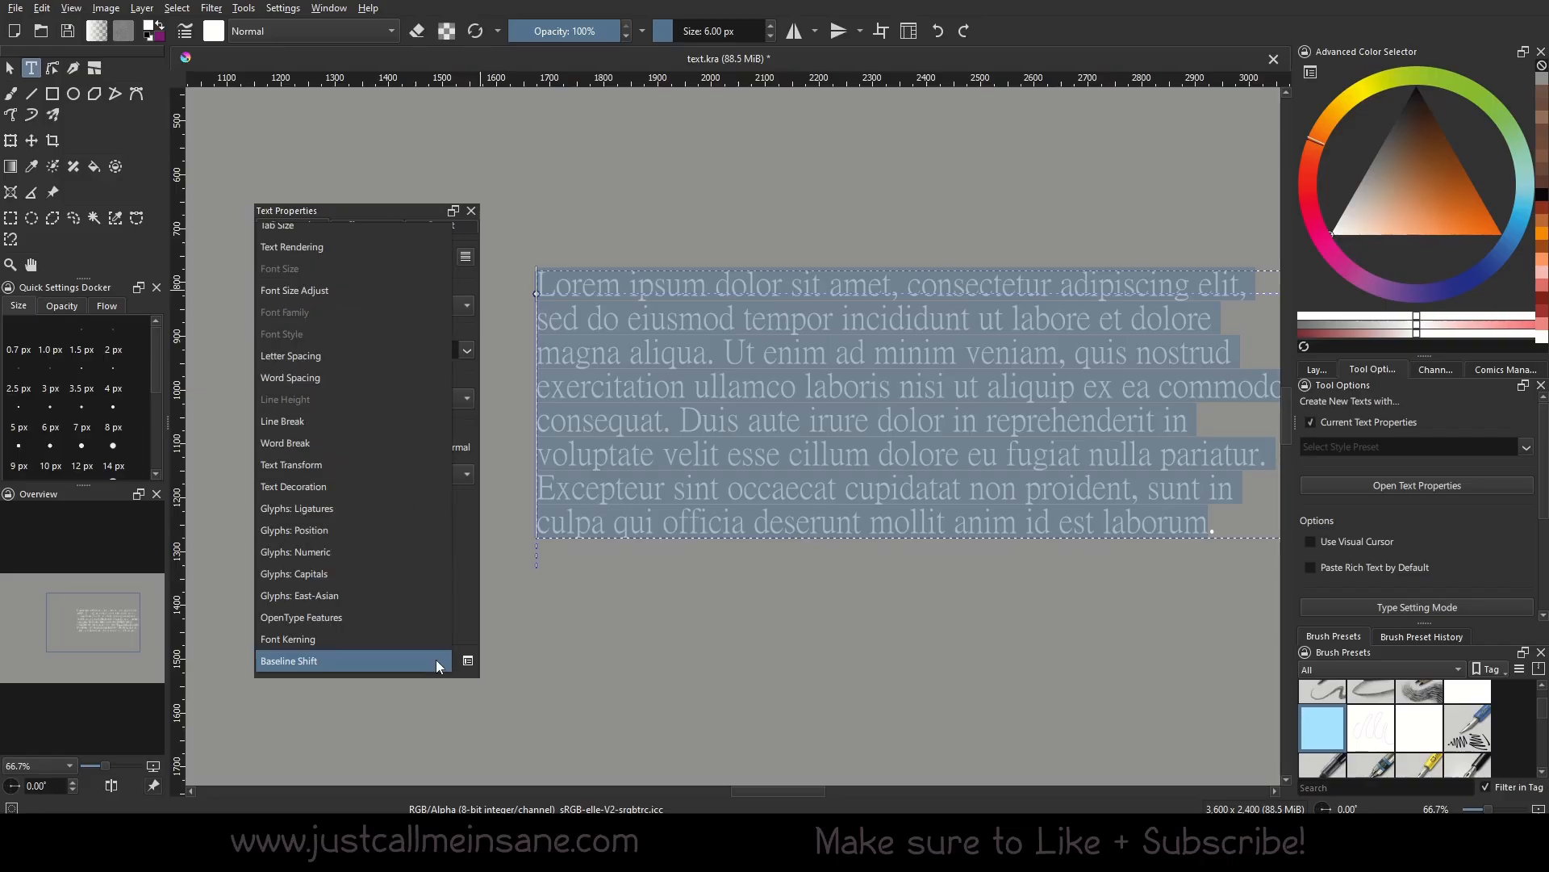
left_click(466, 579)
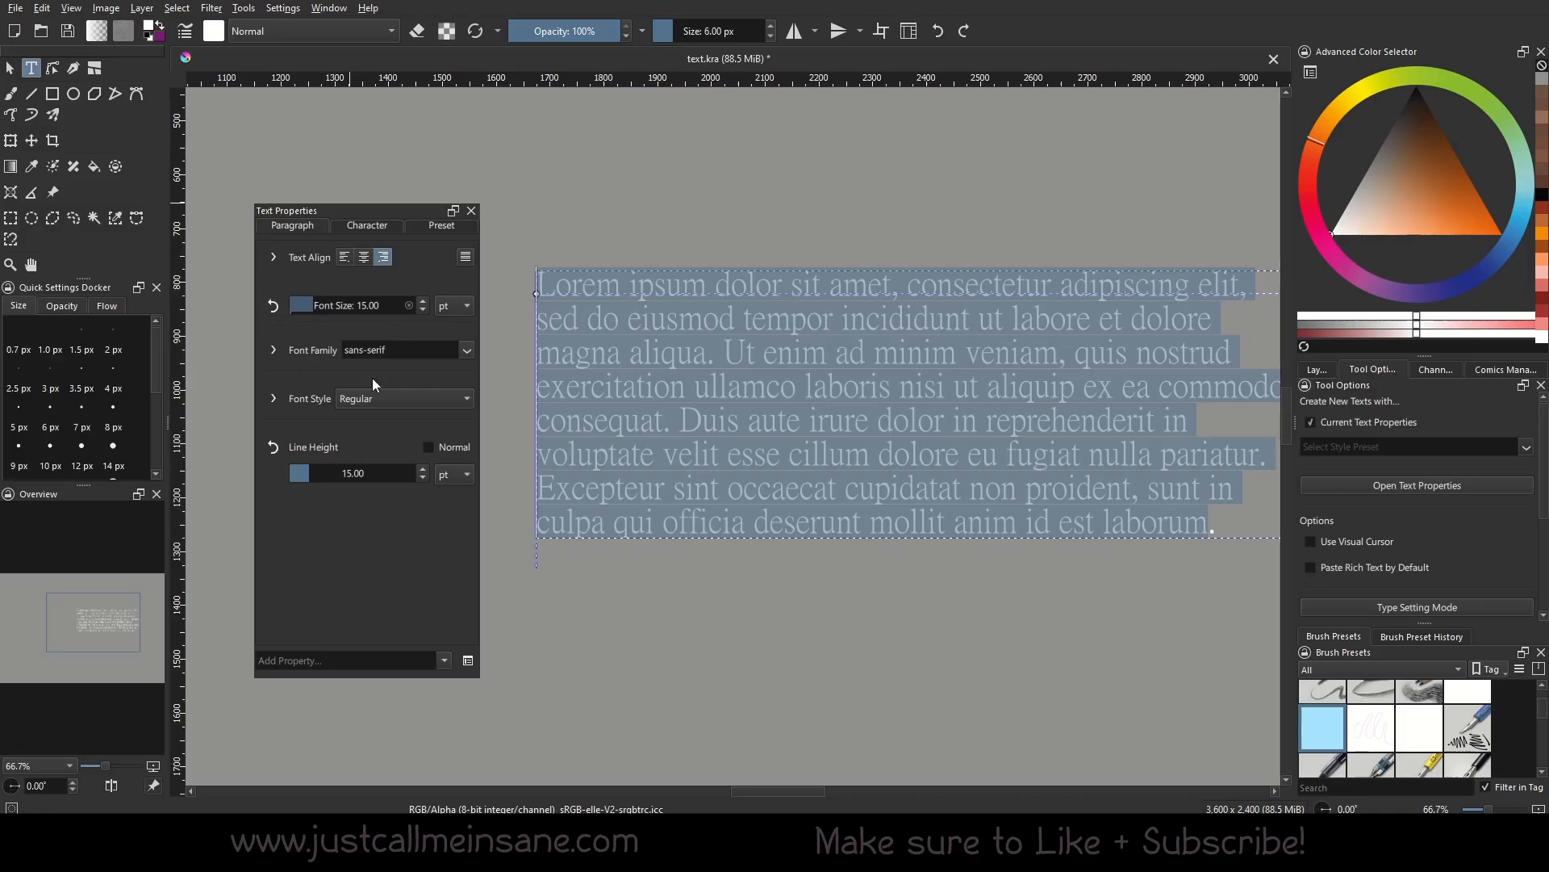
left_click(444, 658)
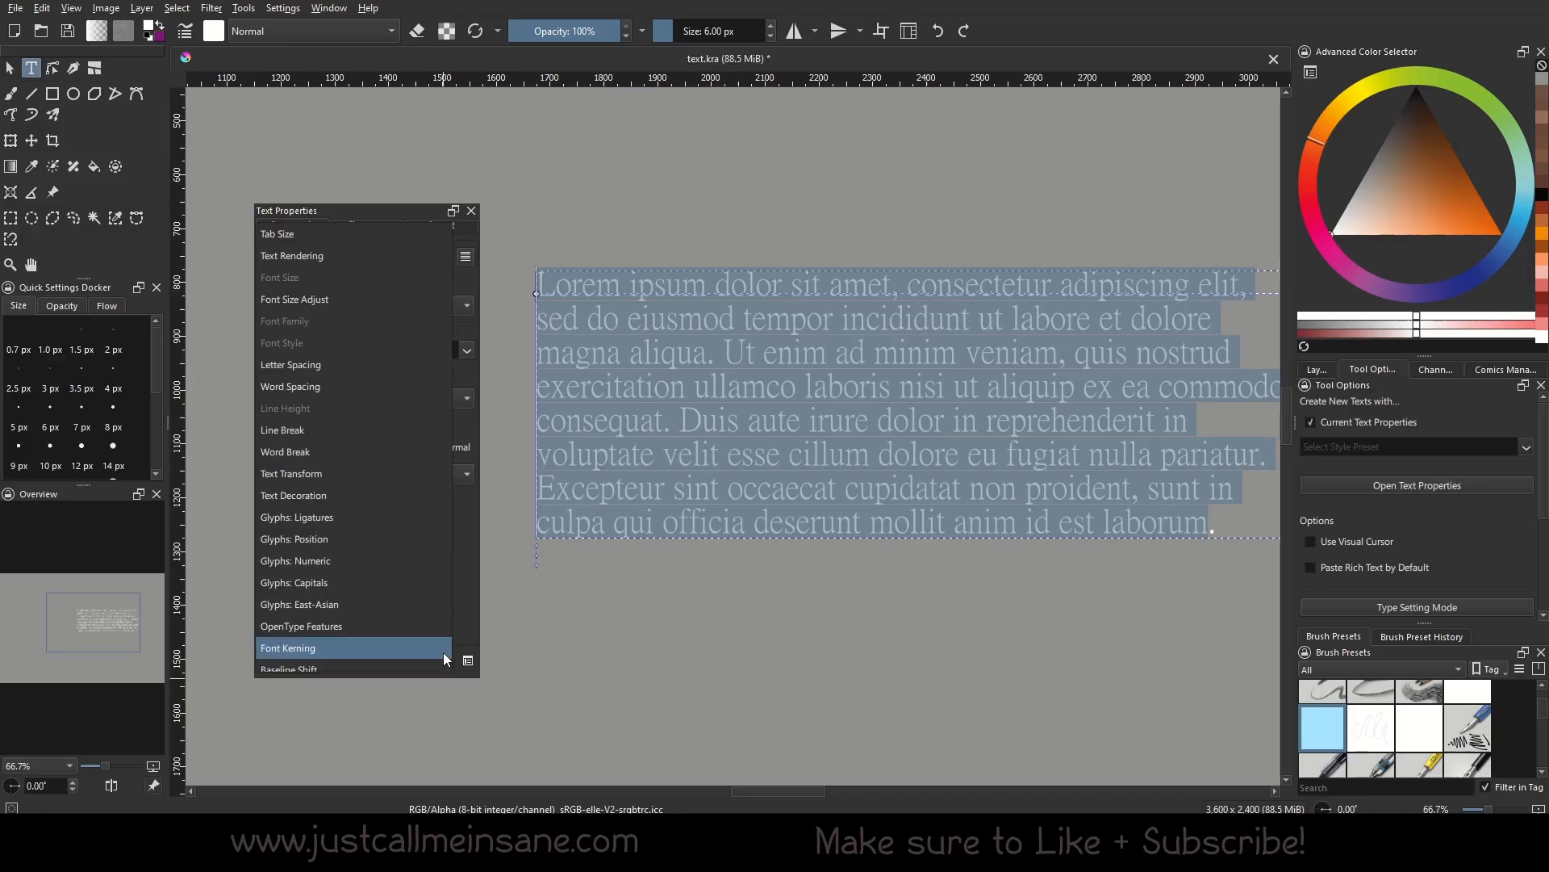
scroll(394, 445, "up", 3)
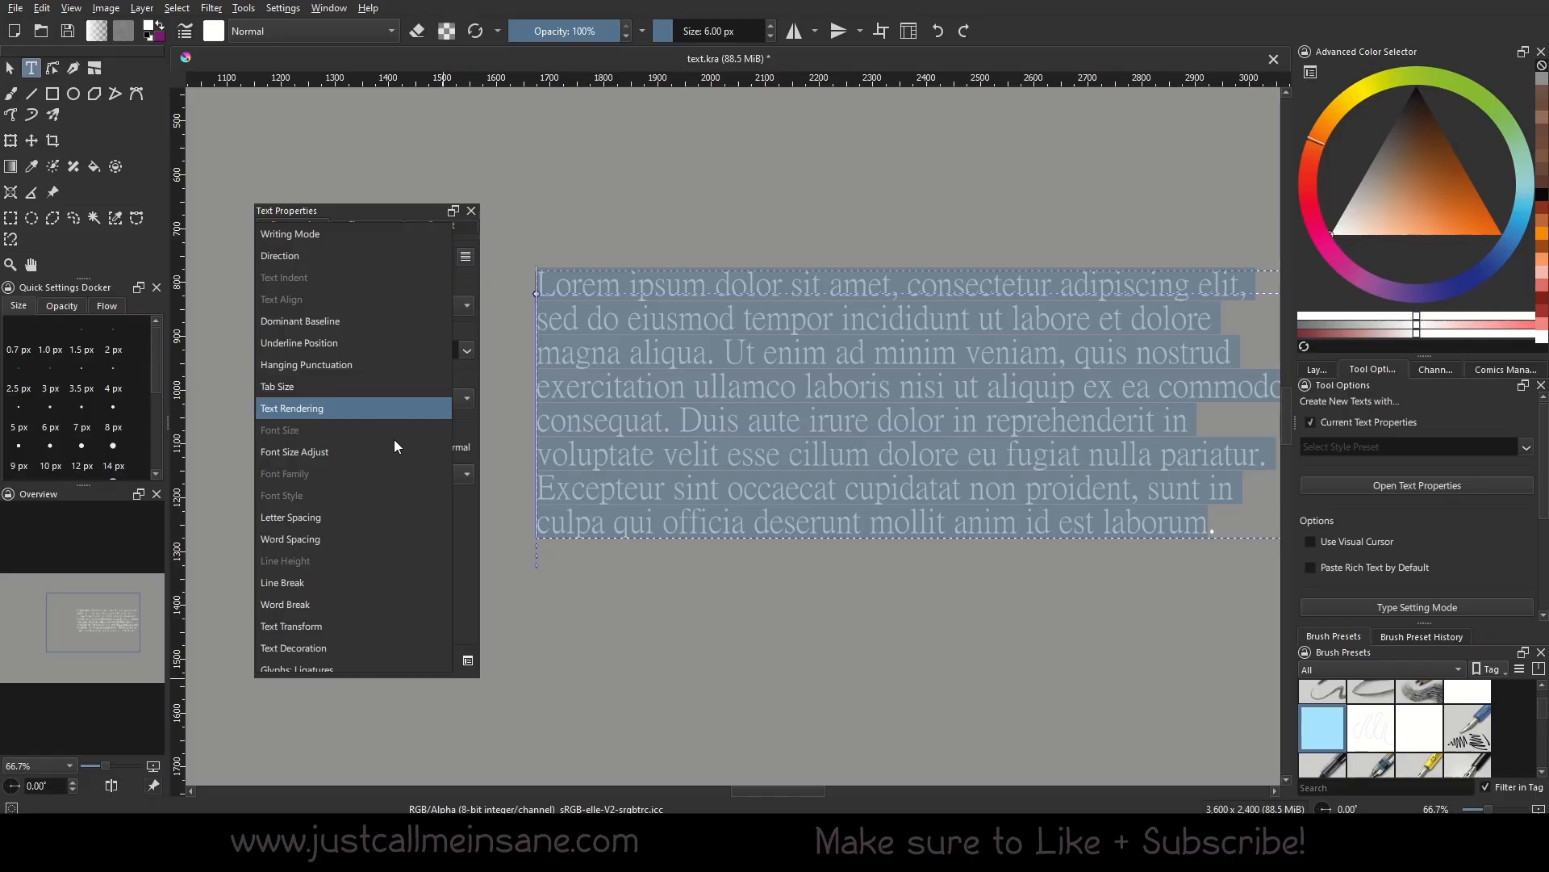
left_click(394, 234)
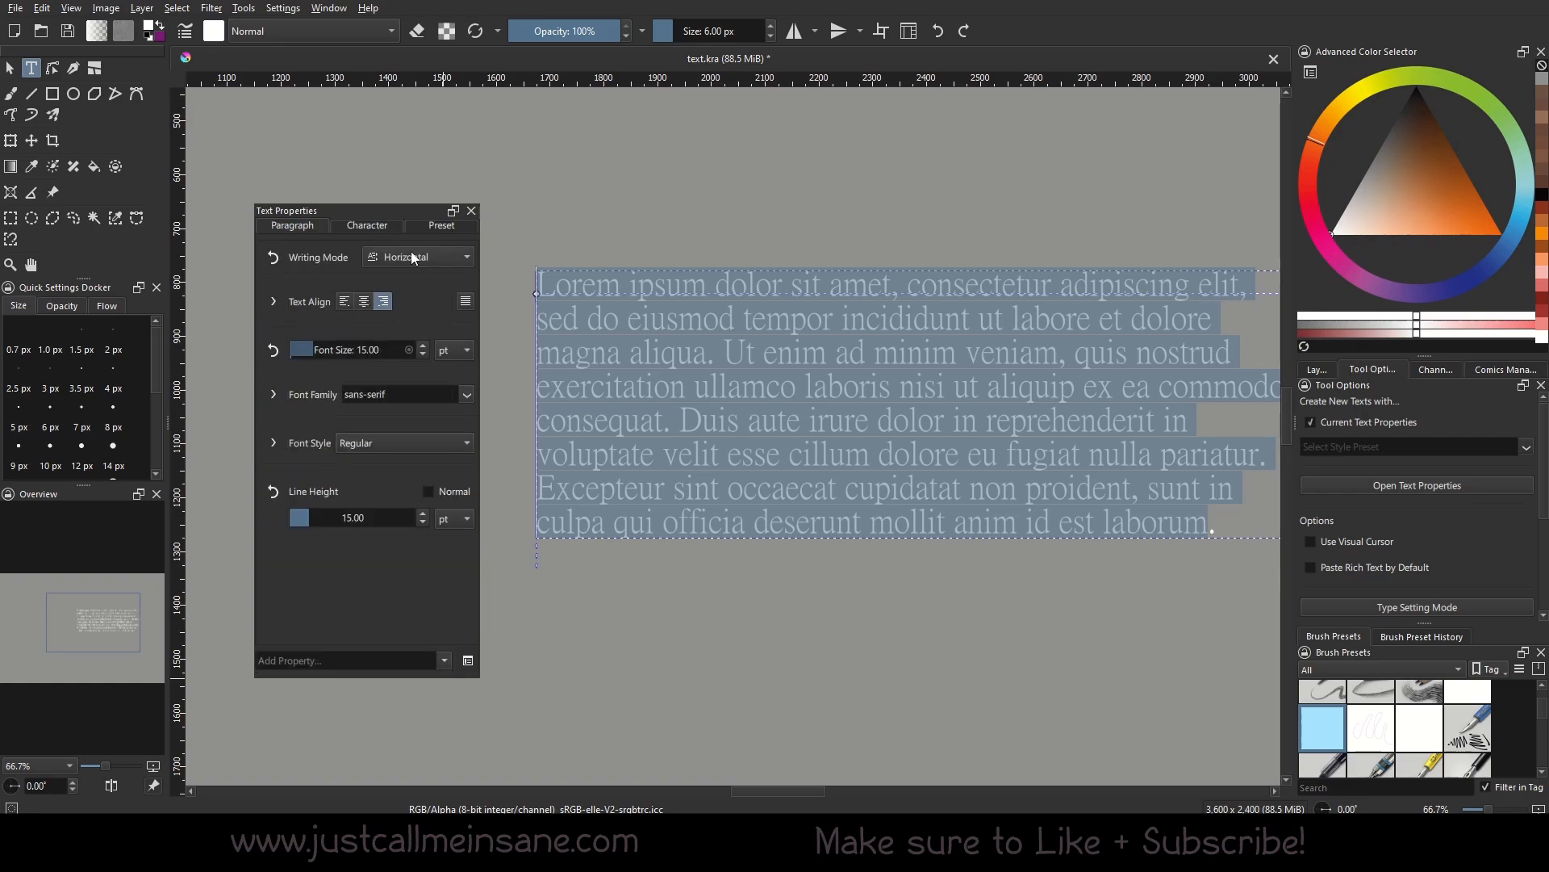
left_click(410, 257)
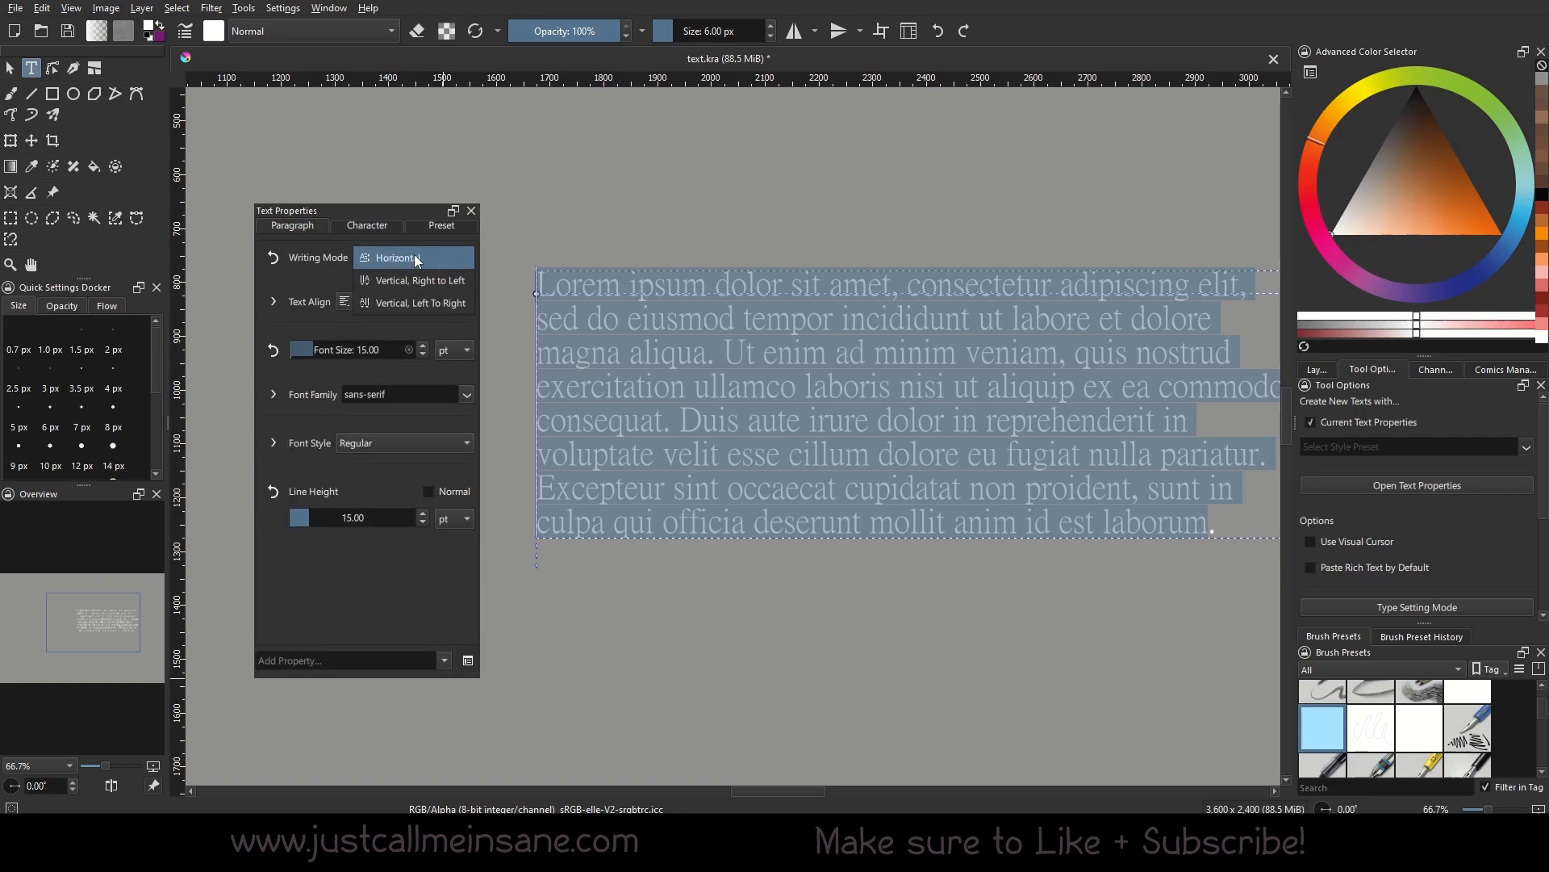
left_click(414, 257)
Step: Set the paragraph's writing mode to Vertical, Right to Left
scroll(1051, 474, "down", 3)
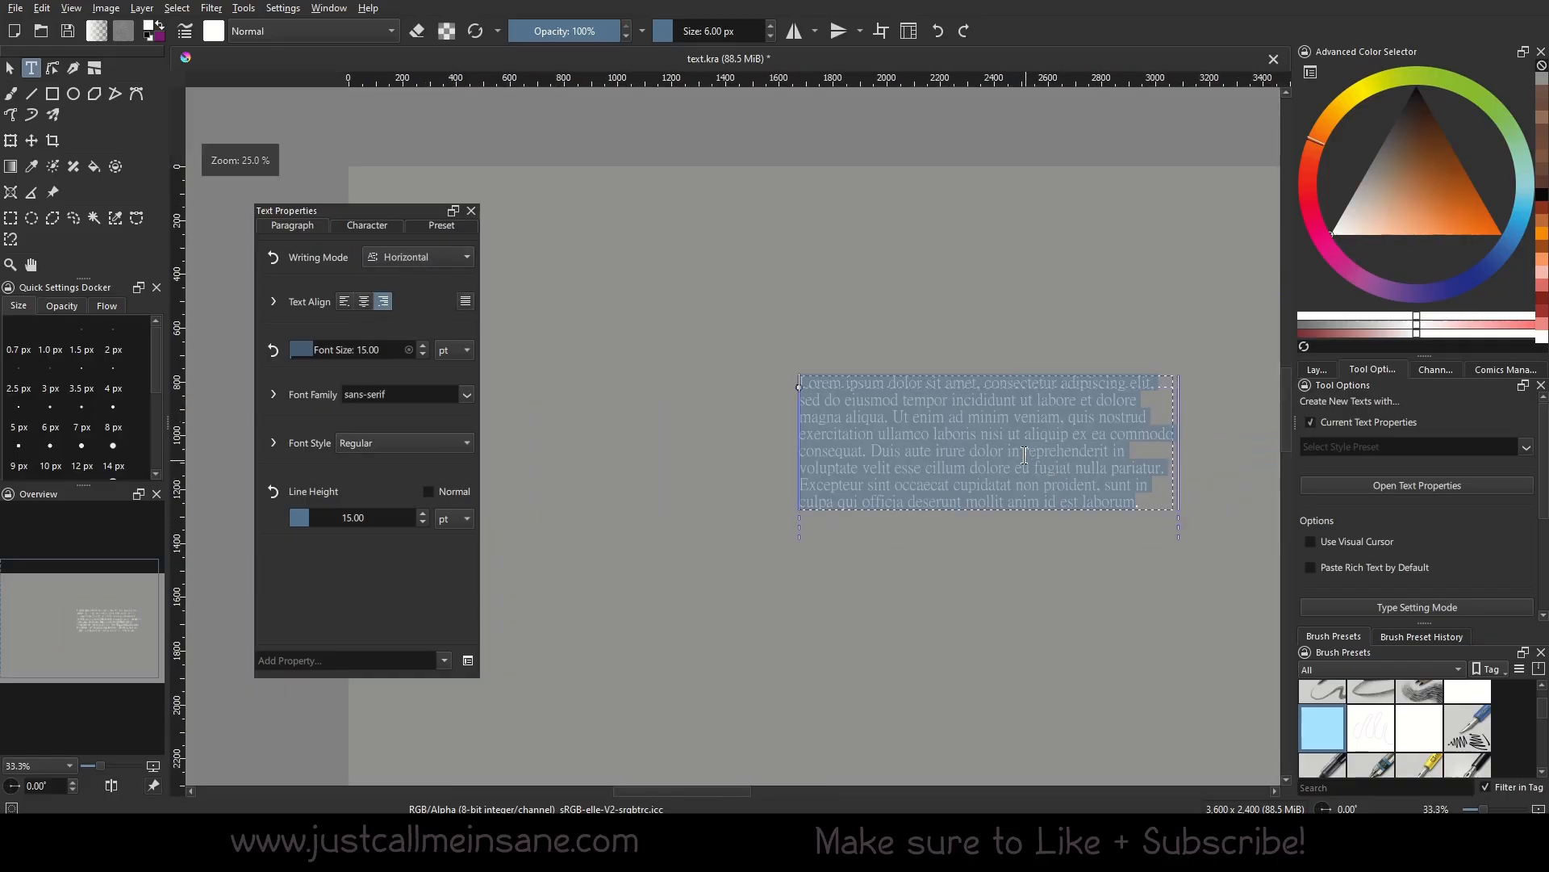
left_click_drag(969, 424, 942, 401)
left_click(467, 260)
left_click(457, 284)
left_click(651, 454)
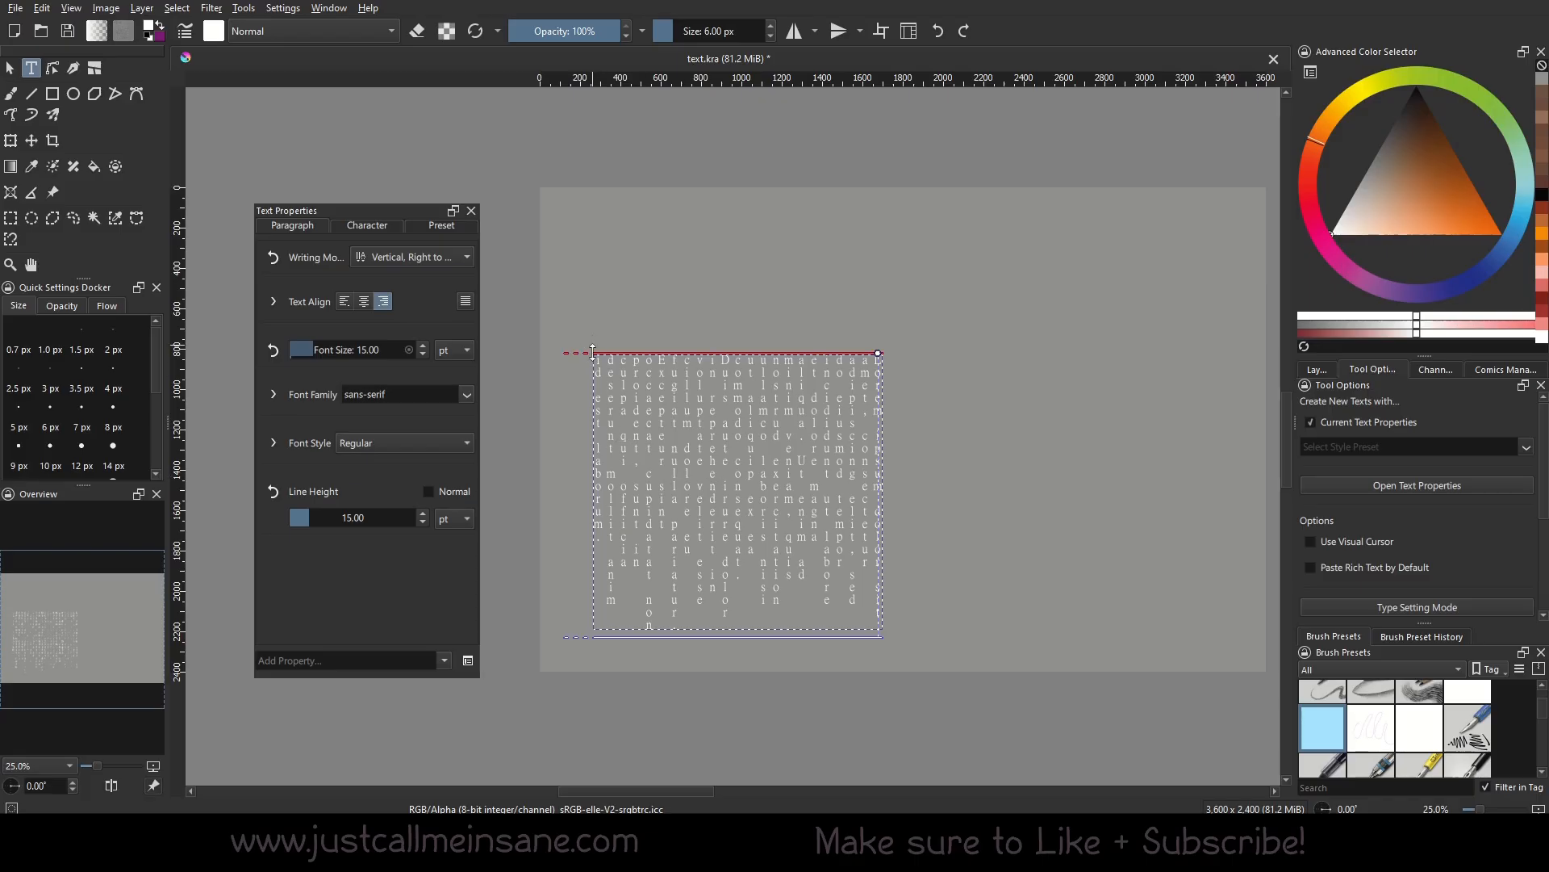
Step: Change the paragraph's writing mode to Vertical, Left To Right
scroll(609, 508, "up", 1)
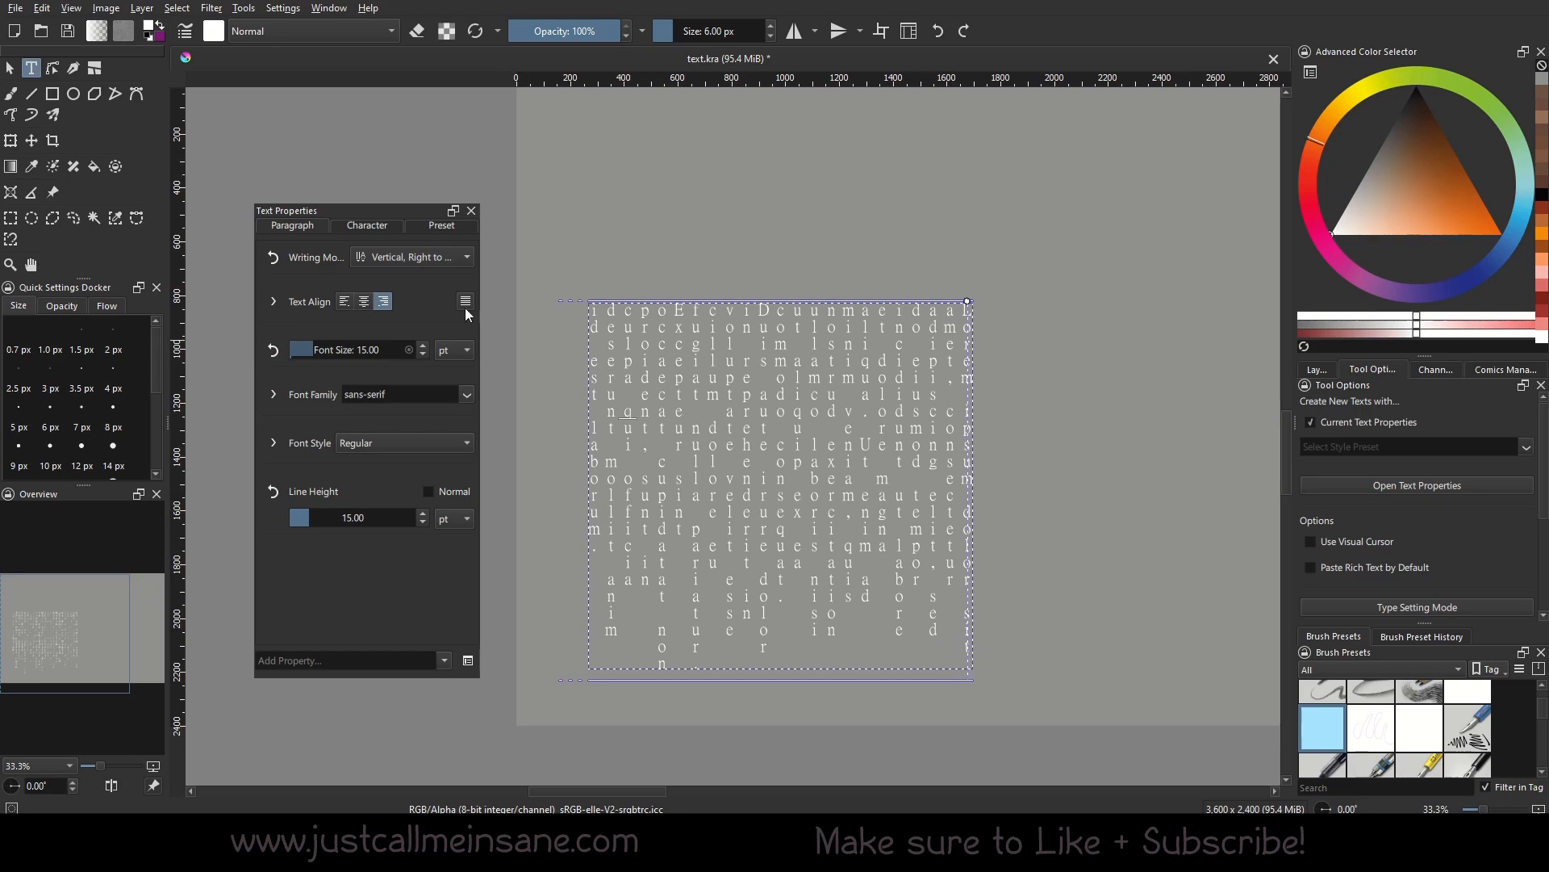
left_click(429, 257)
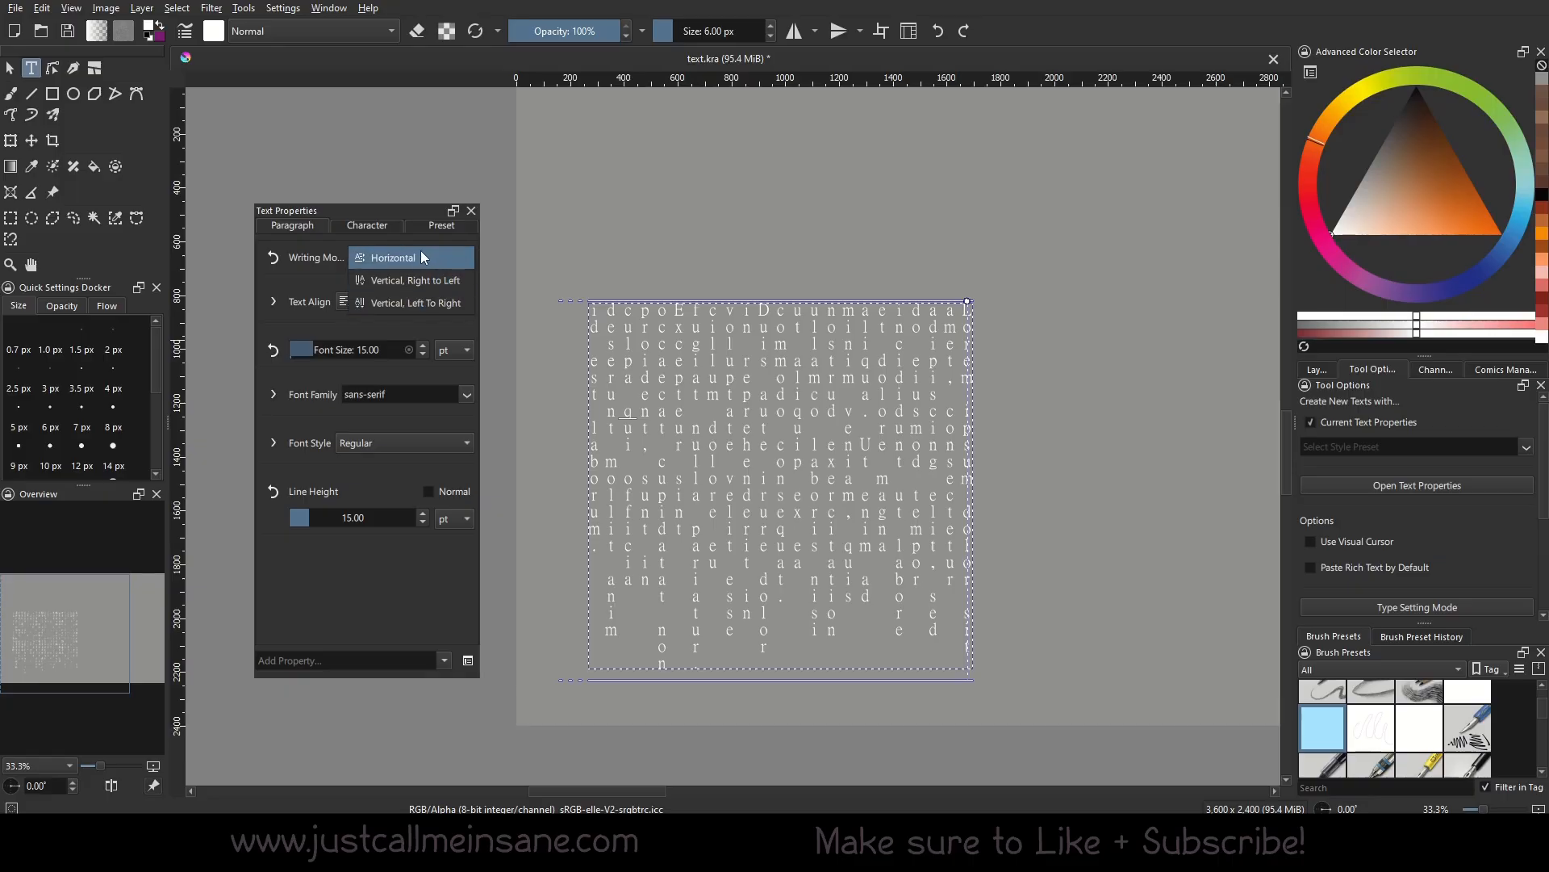
left_click(422, 299)
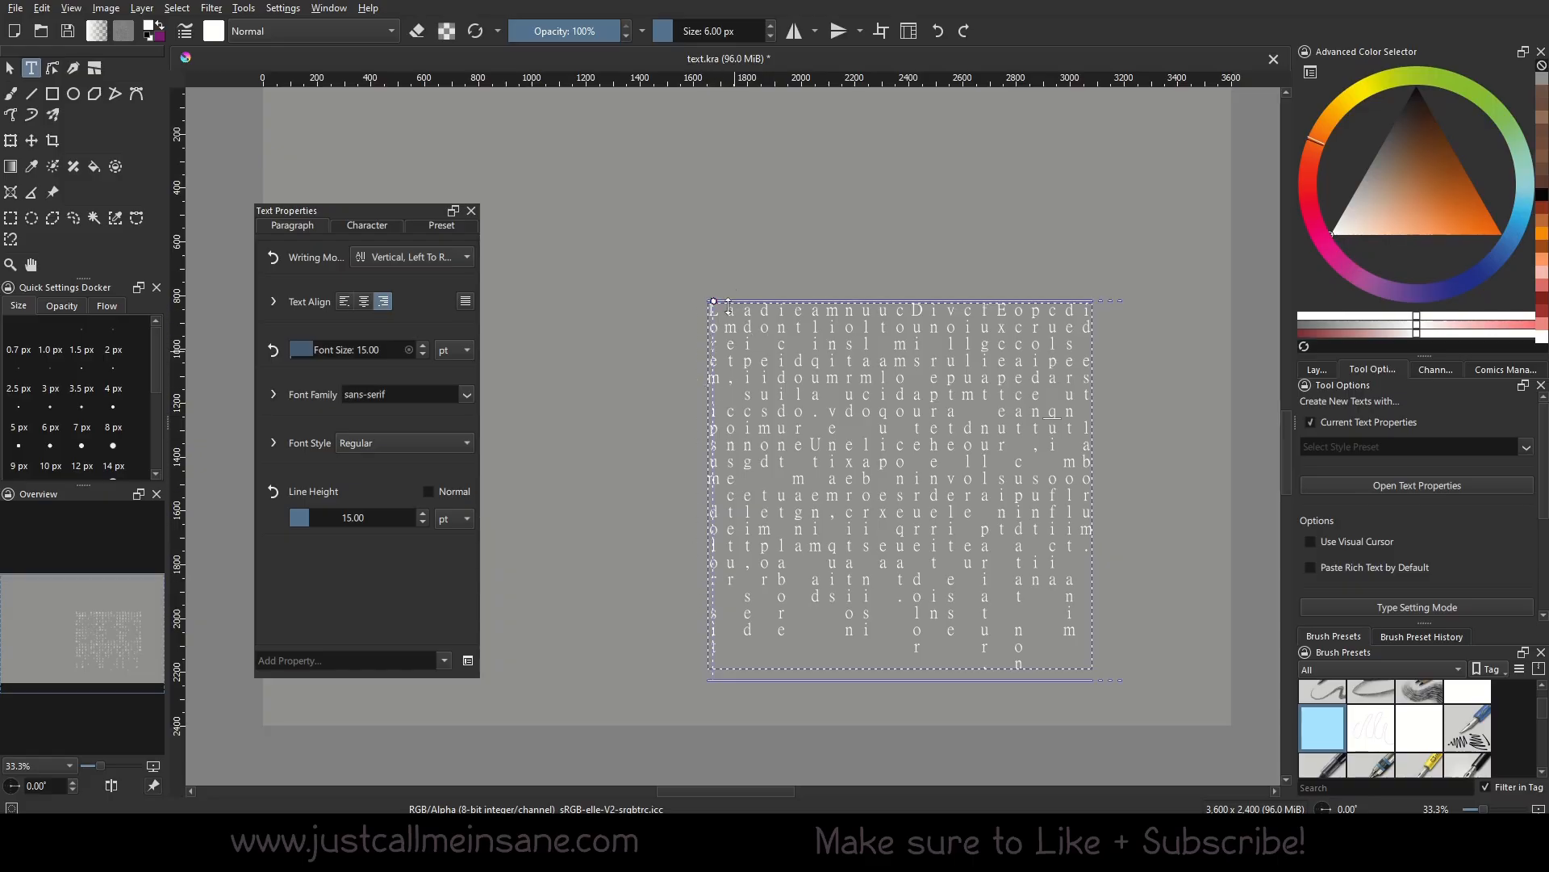
Step: Review the vertical writing mode options and return the text to Horizontal
left_click(424, 259)
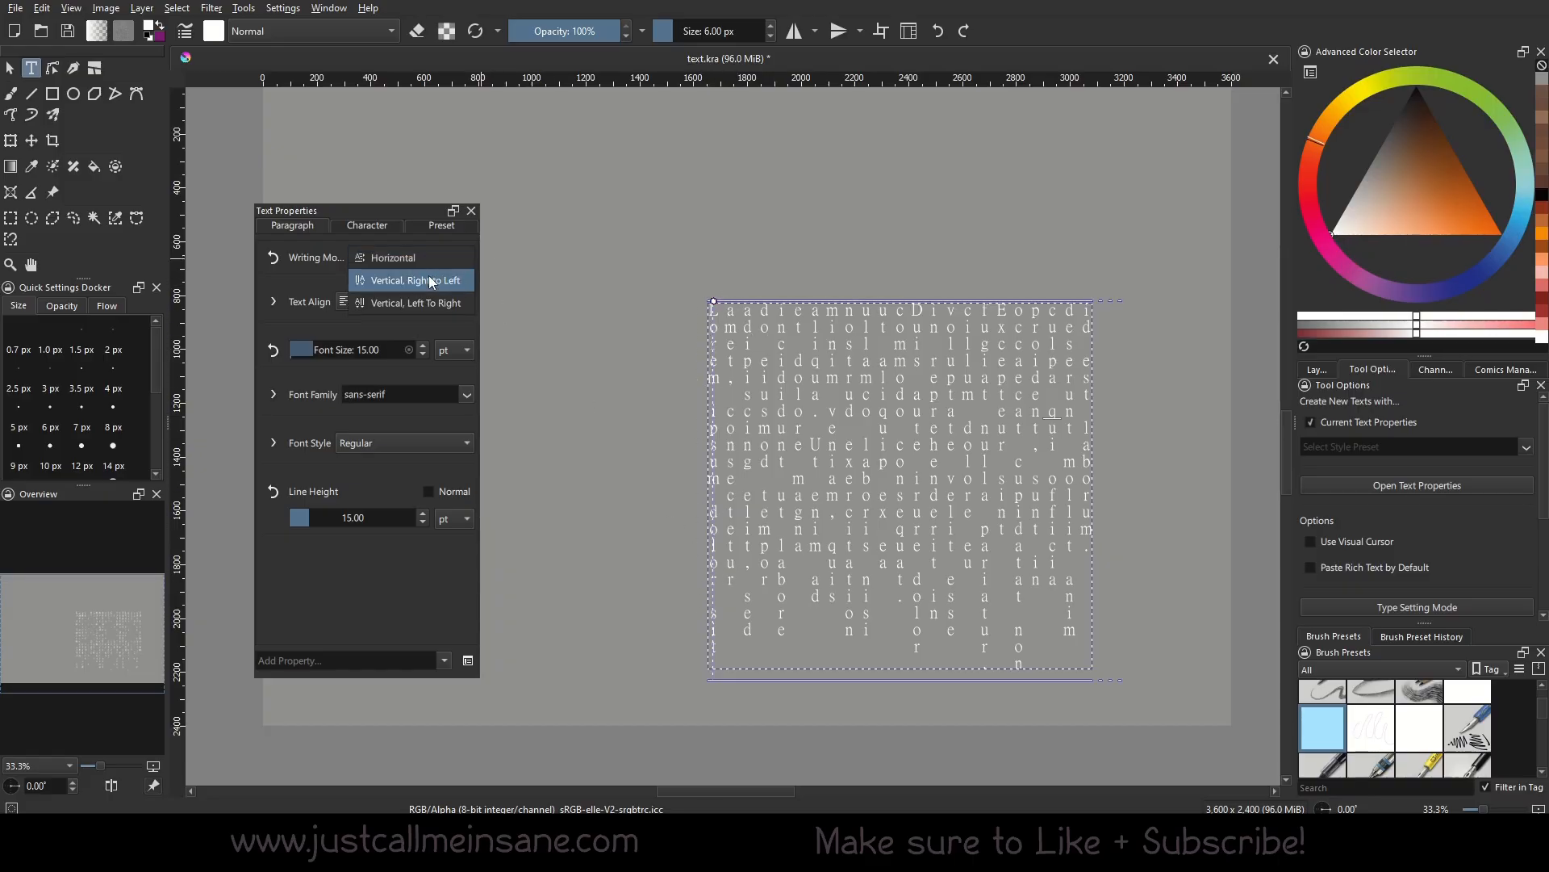
left_click(416, 302)
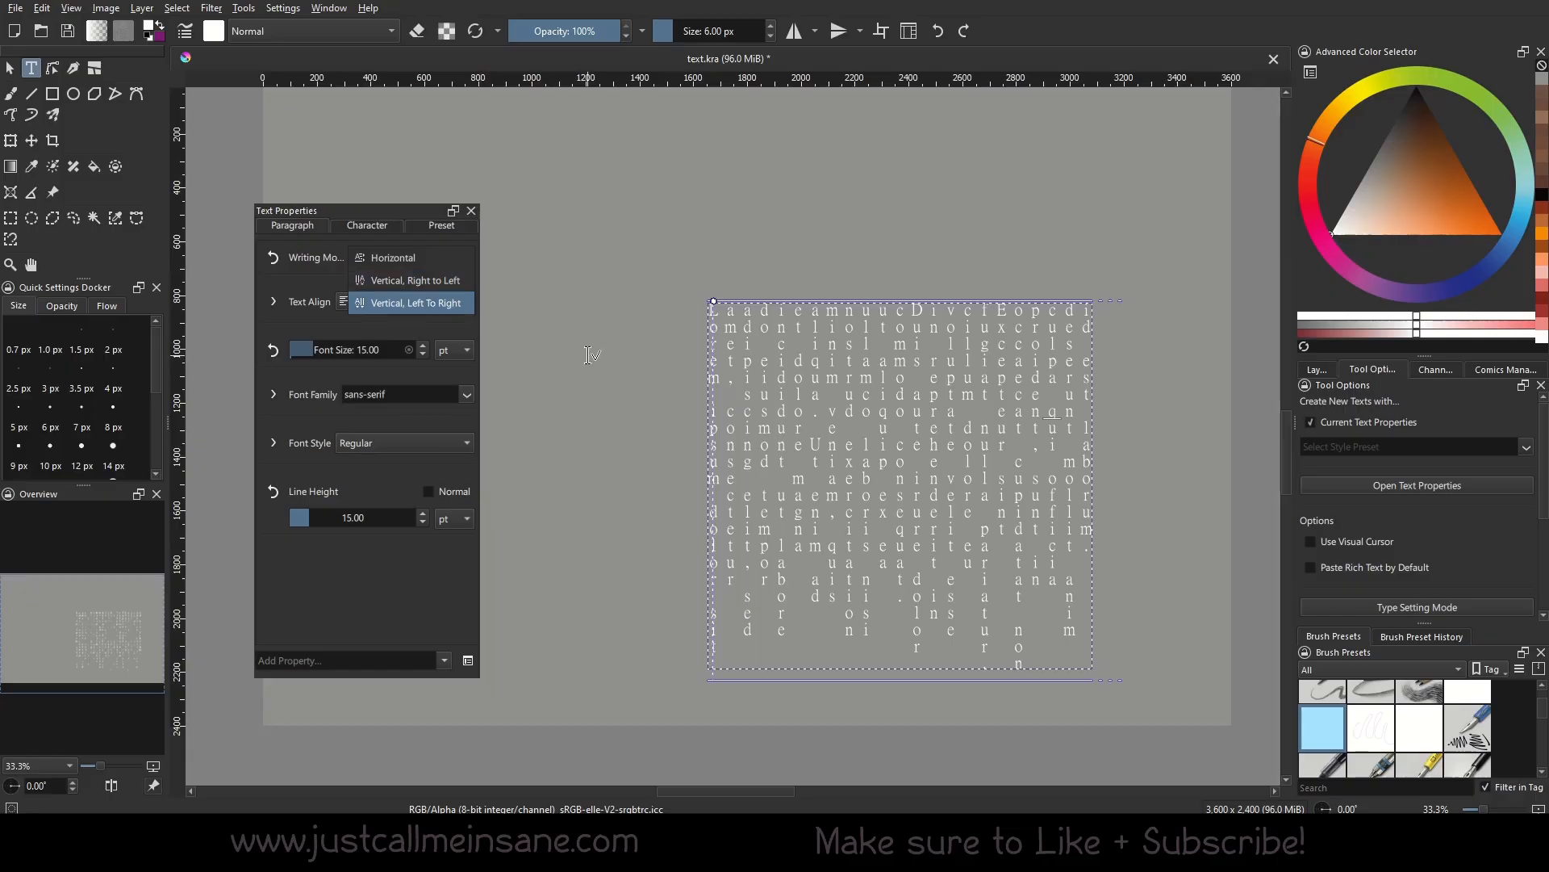
left_click(428, 258)
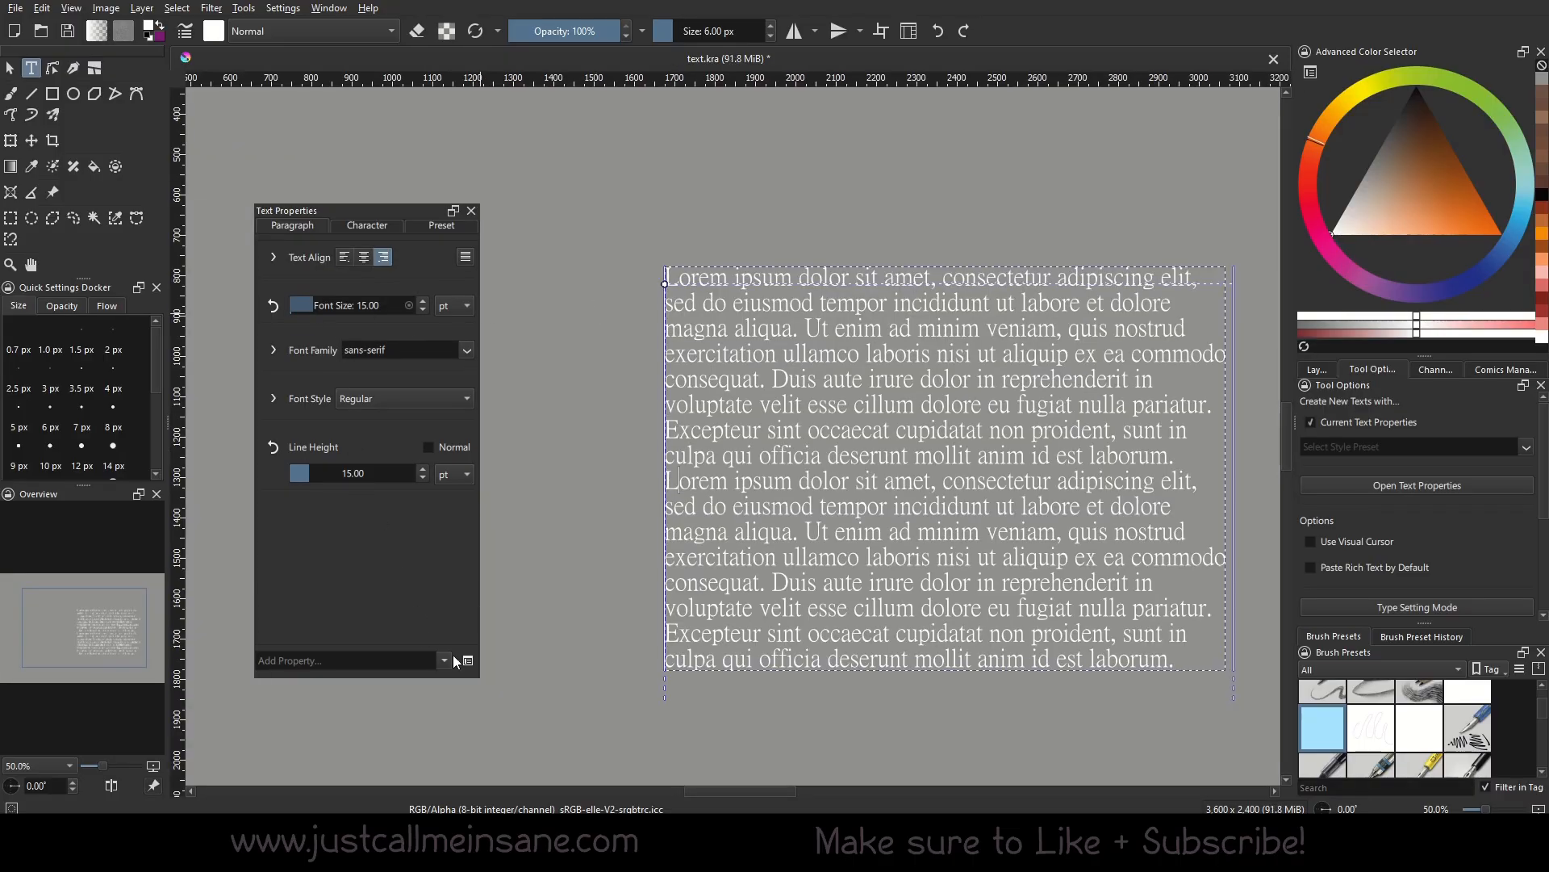
Step: Add the Text Indent property to the two Lorem ipsum paragraphs
left_click(443, 659)
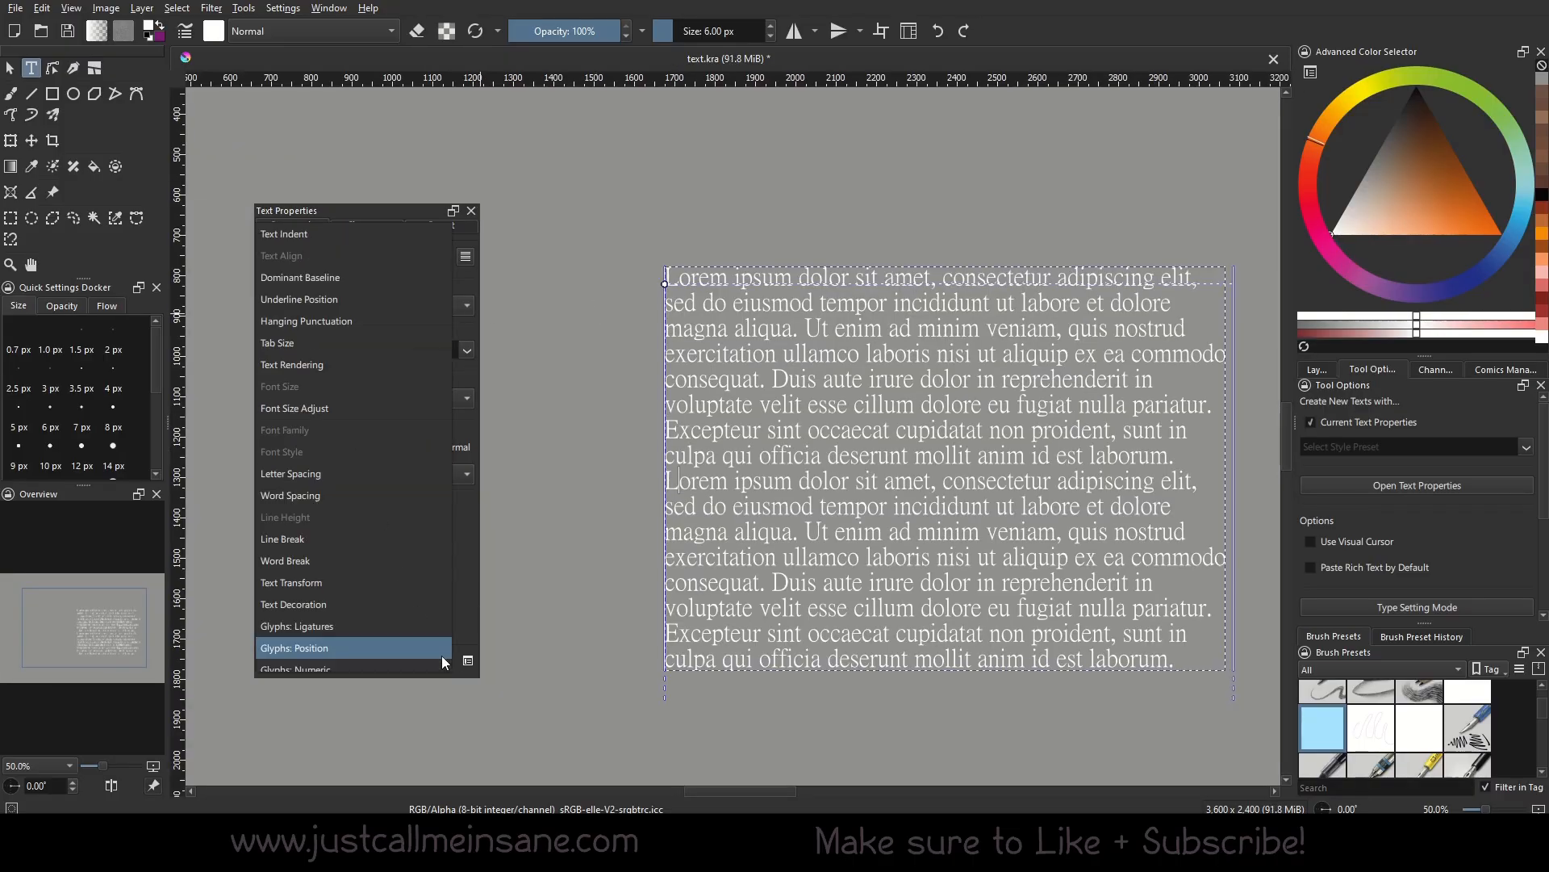
scroll(404, 479, "up", 1)
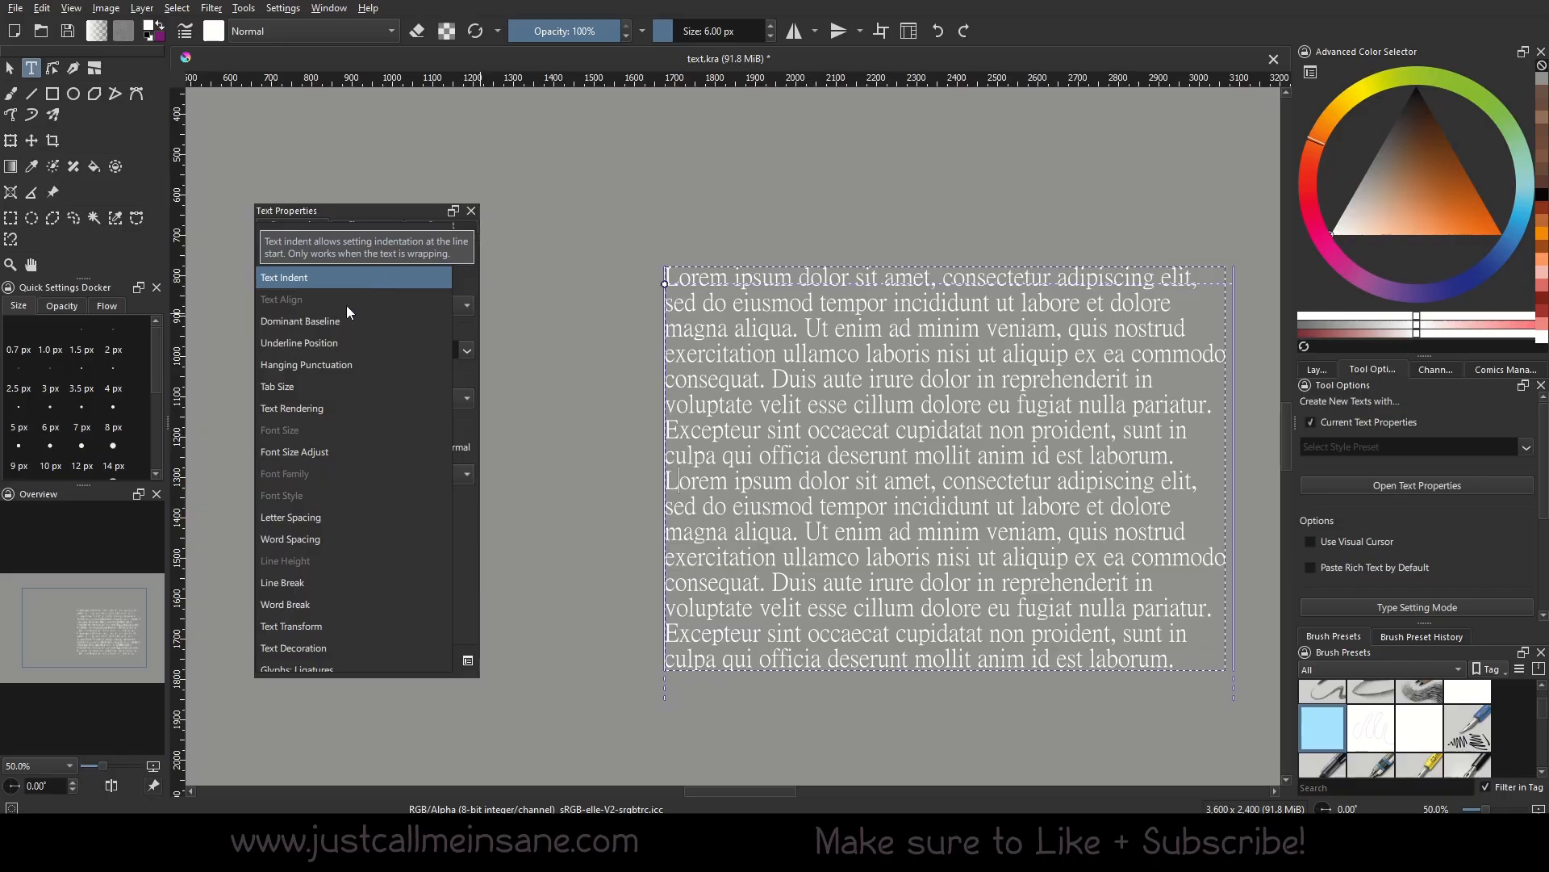
left_click(341, 275)
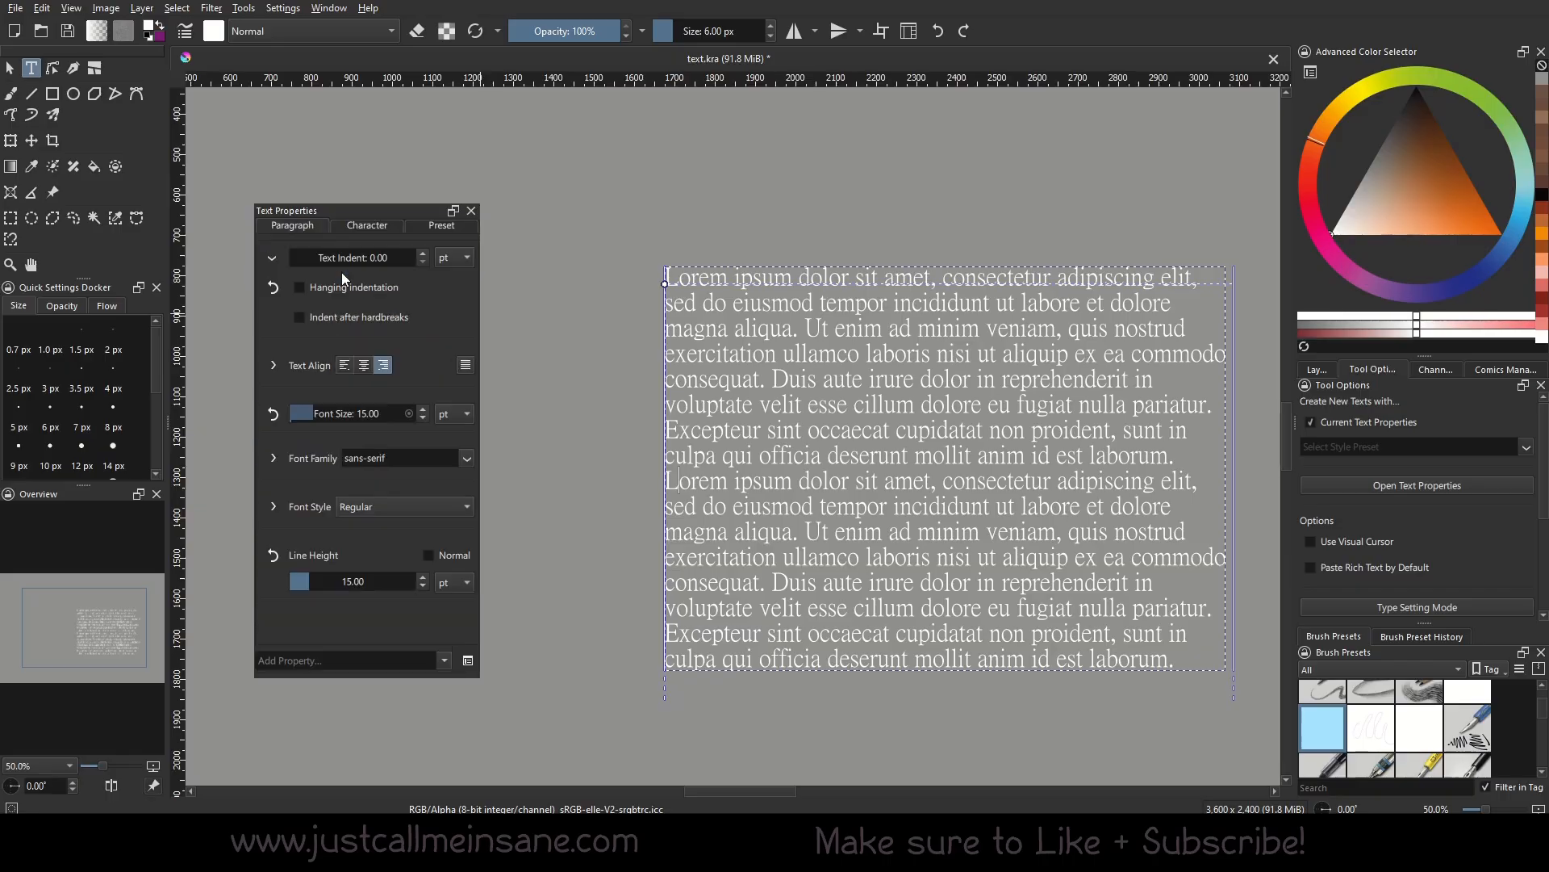
left_click(444, 661)
scroll(292, 439, "up", 1)
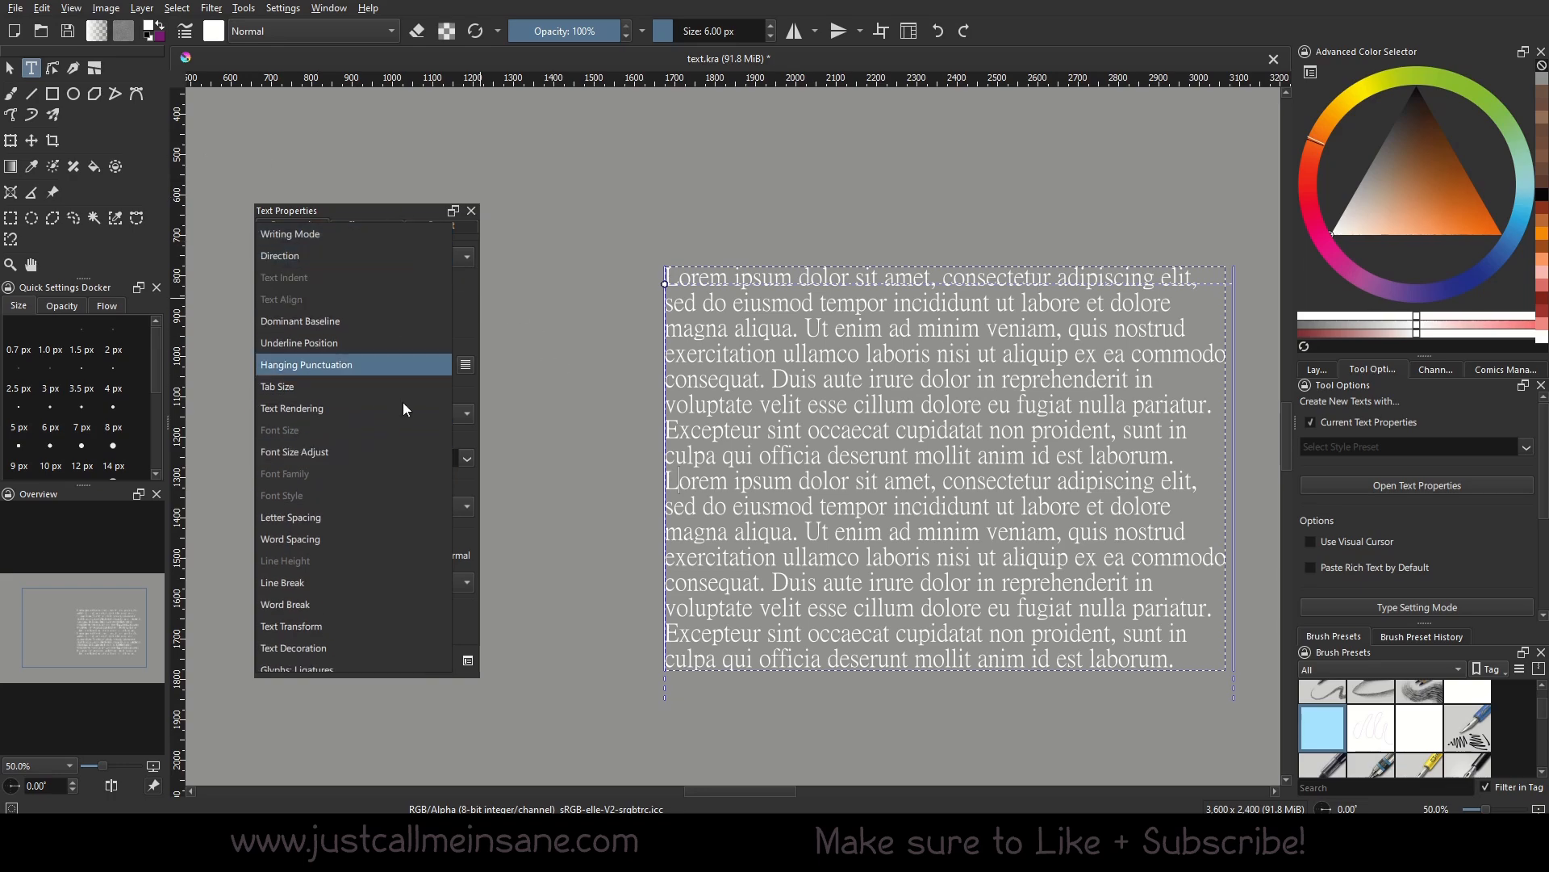
left_click(347, 423)
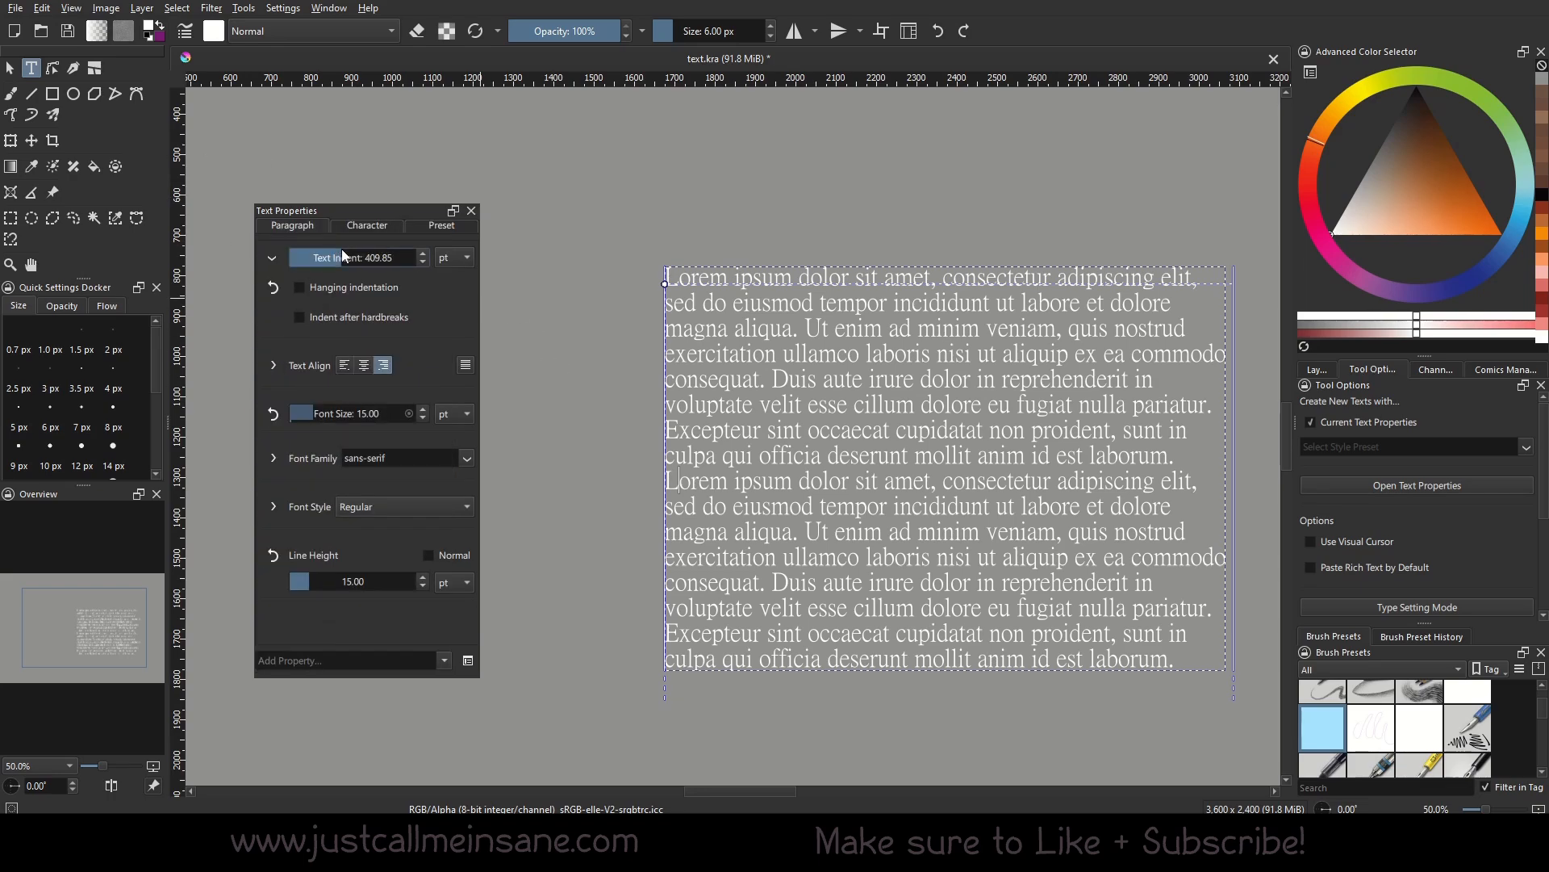
Step: Set the text indent to 11 pt
mouse_move(342, 249)
left_mouse_down()
mouse_move(365, 259)
mouse_move(319, 255)
left_mouse_up()
left_click(421, 254)
left_click(422, 254)
left_click(421, 253)
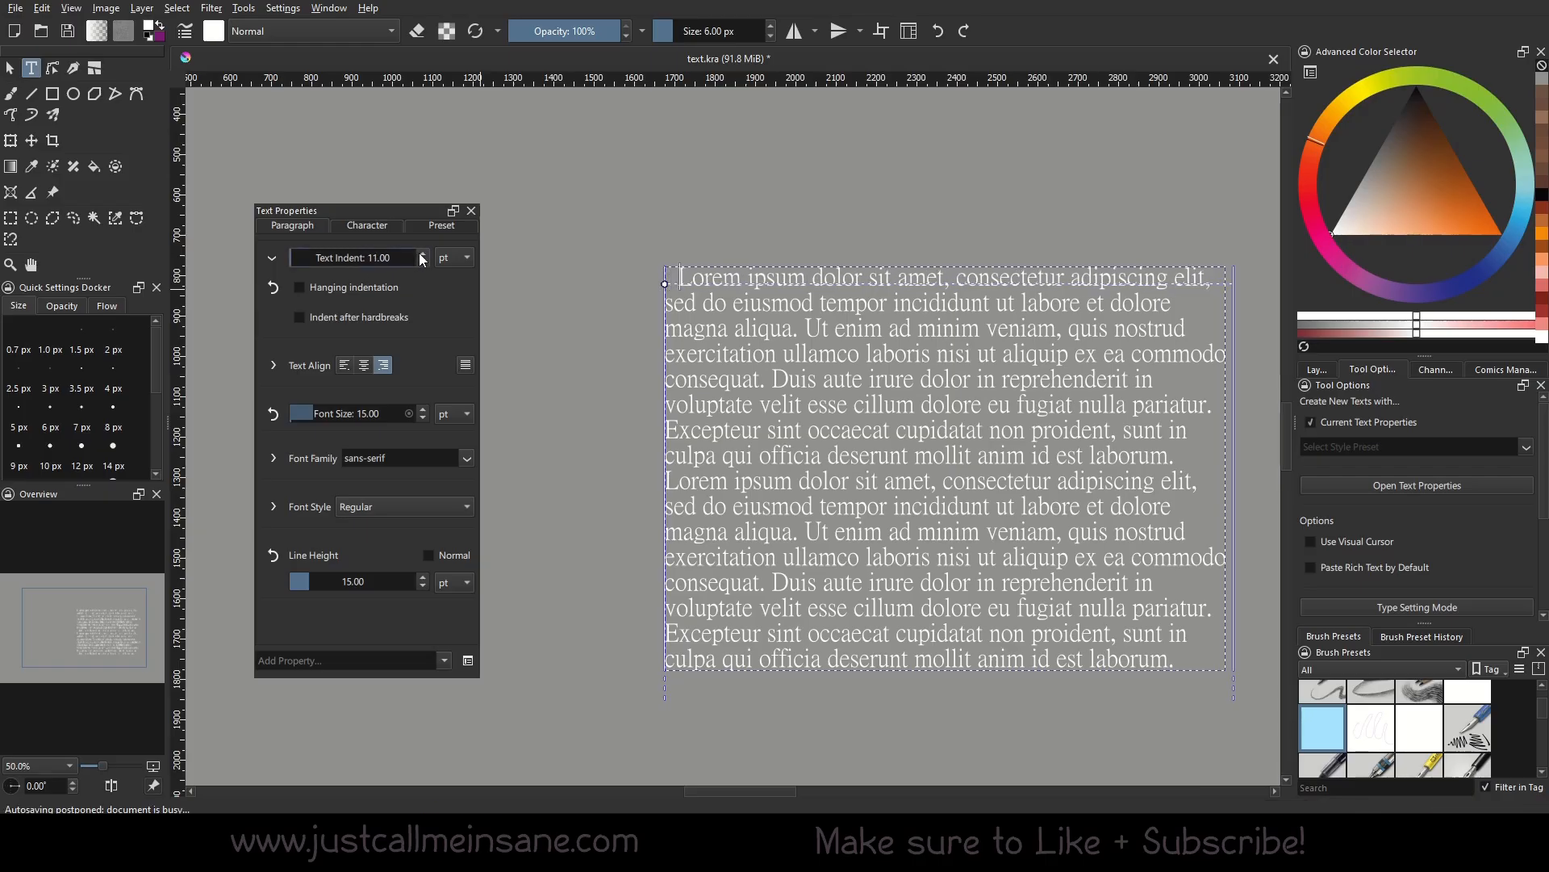
left_click(421, 253)
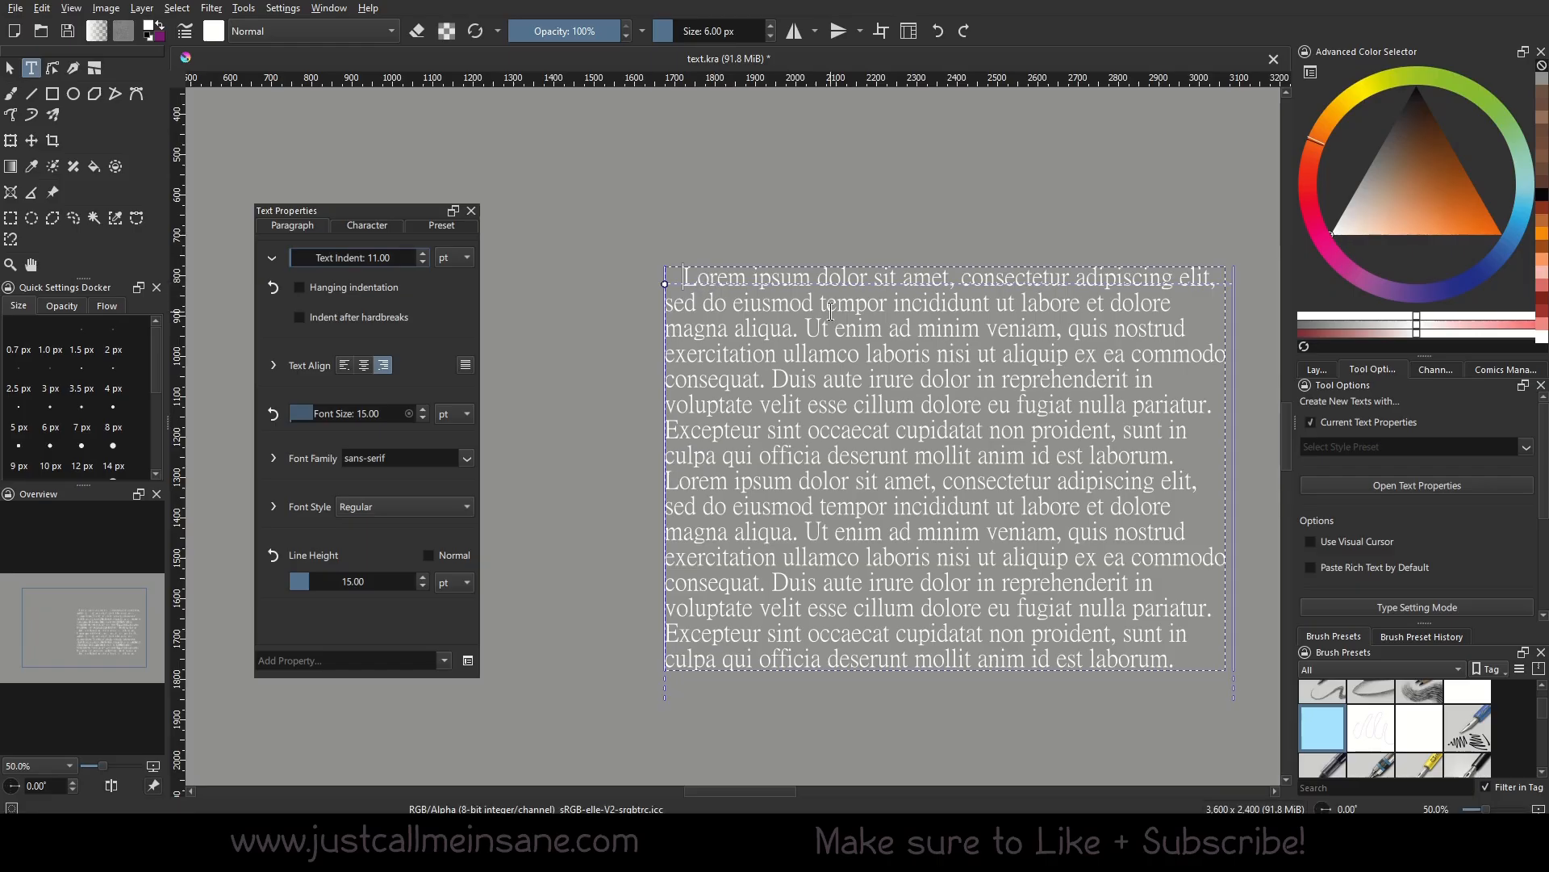
Step: Place the text cursor in the second paragraph's first line and enable Indent after hardbreaks
left_click(963, 584)
double_click(672, 483)
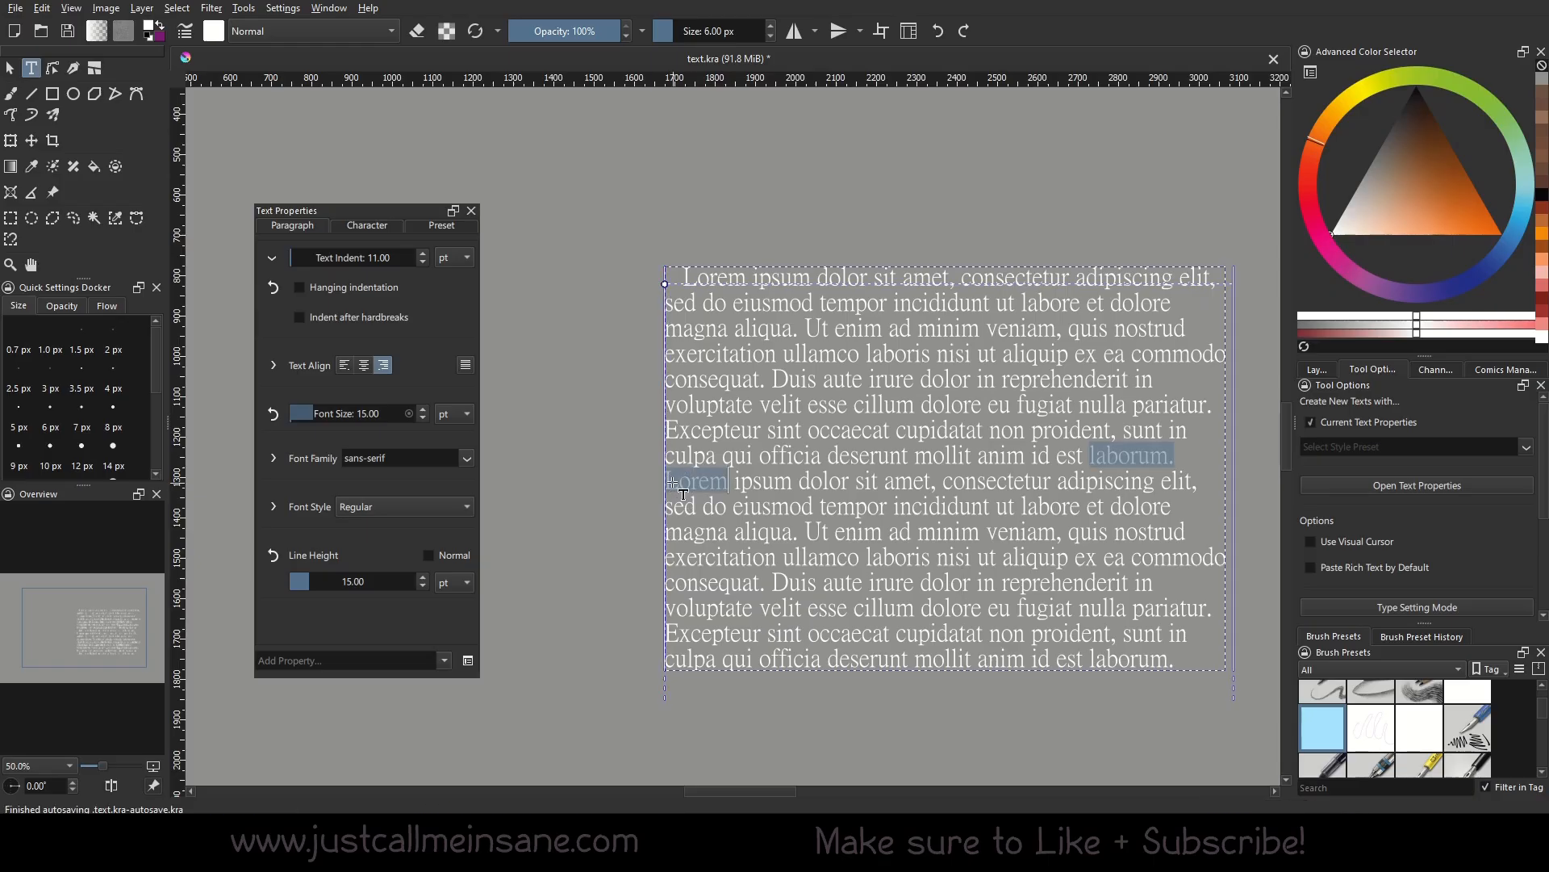
left_click(684, 487)
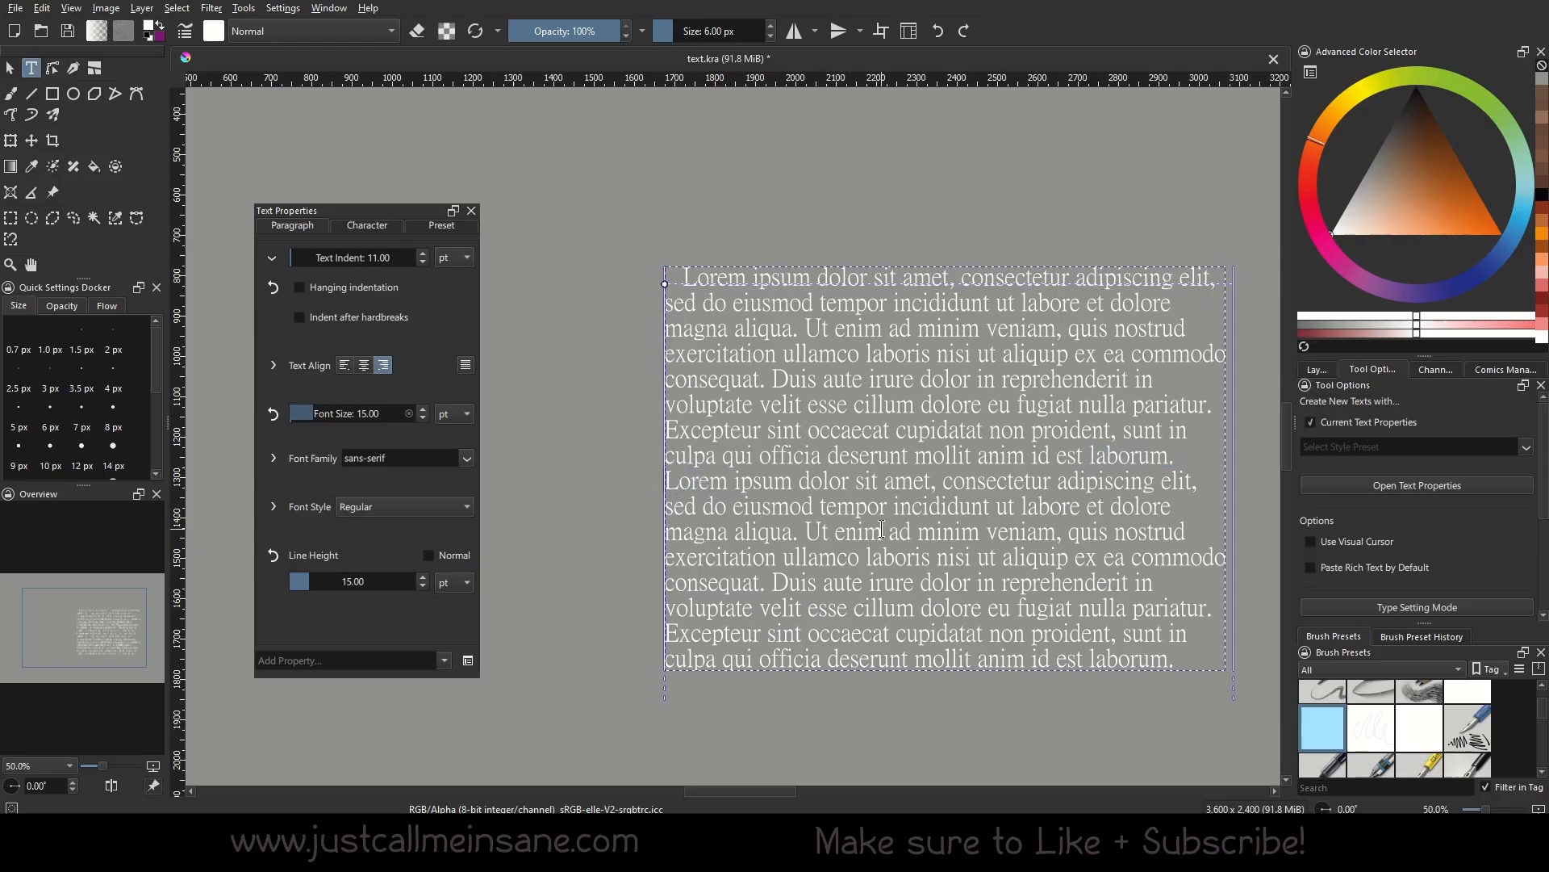
left_click(381, 316)
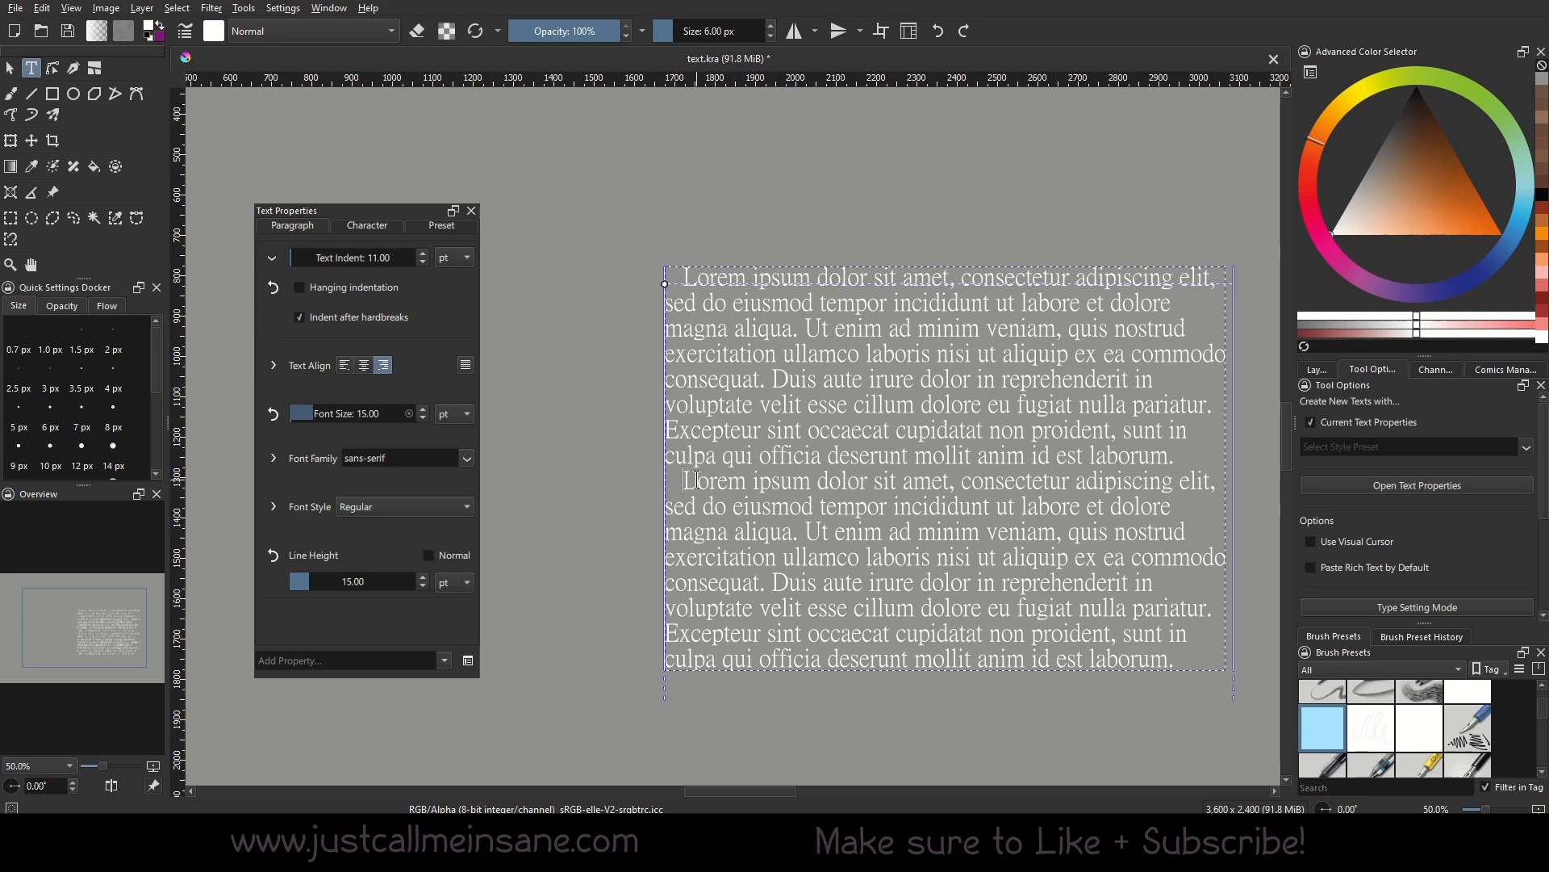
Step: Join the second Lorem ipsum paragraph to the first by deleting the break between them, keeping a period after "laborum"
left_click(750, 481)
key("BackSpace")
key("BackSpace")
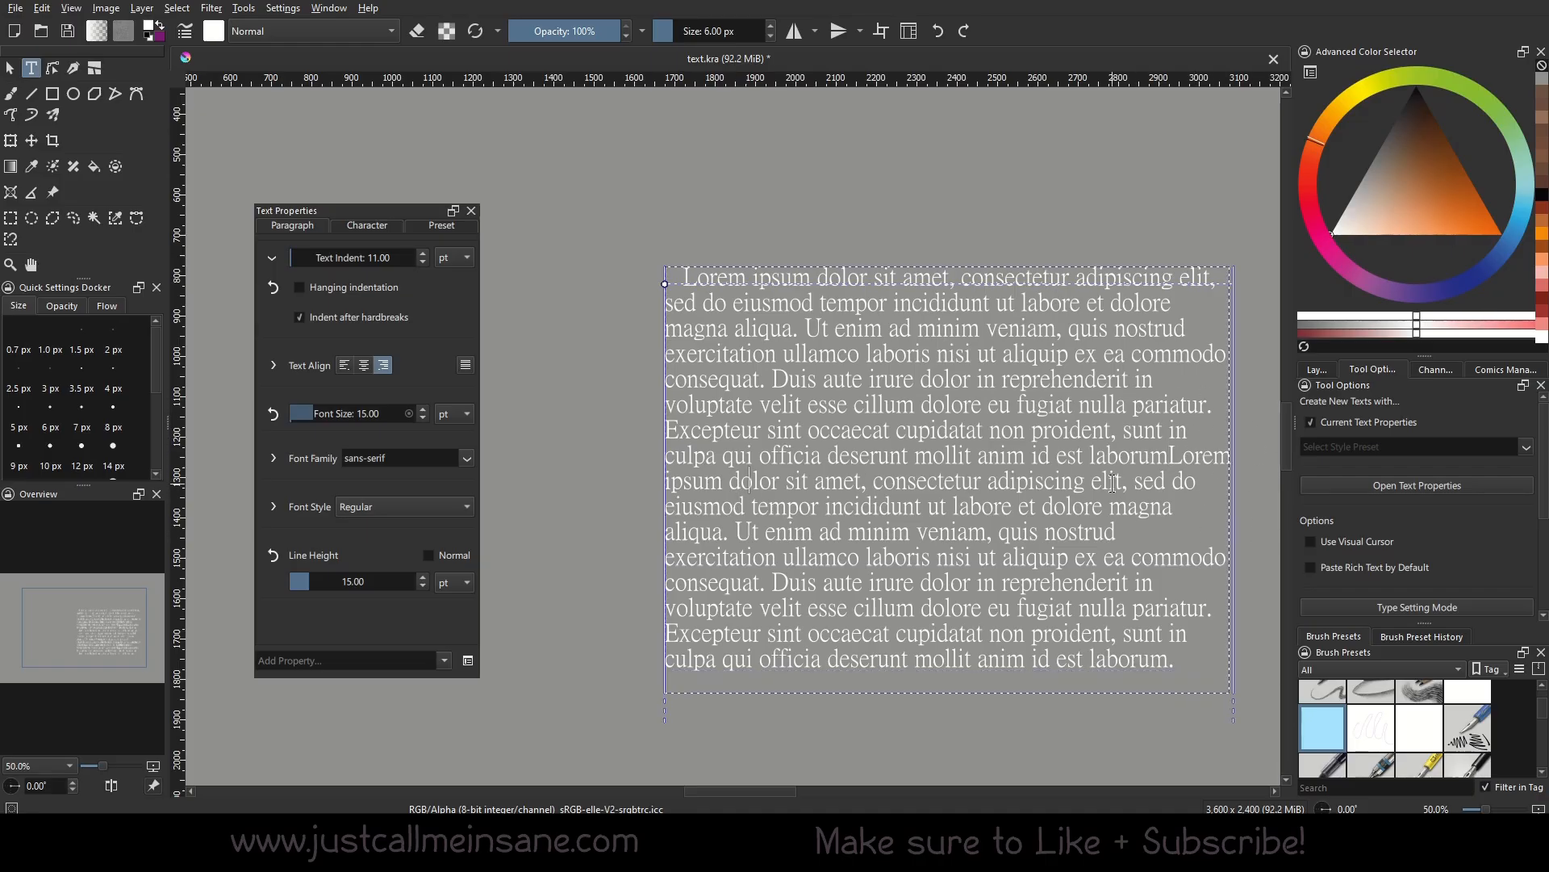
type(".")
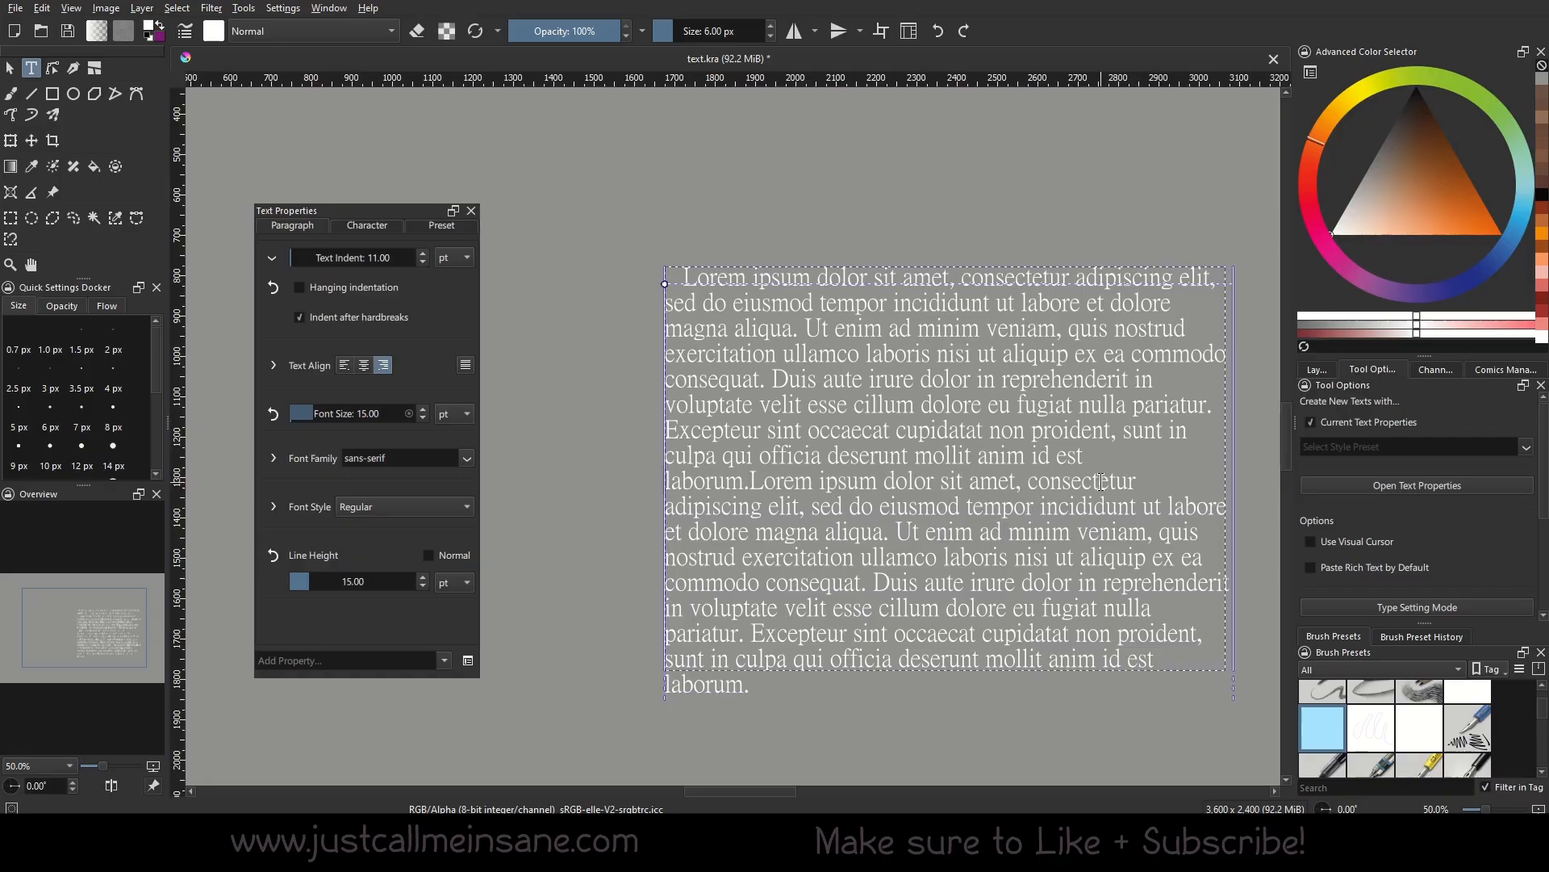
Step: Split the Lorem ipsum text back into two paragraphs, and try Hanging indentation with Indent after hardbreaks turned off
key("Return")
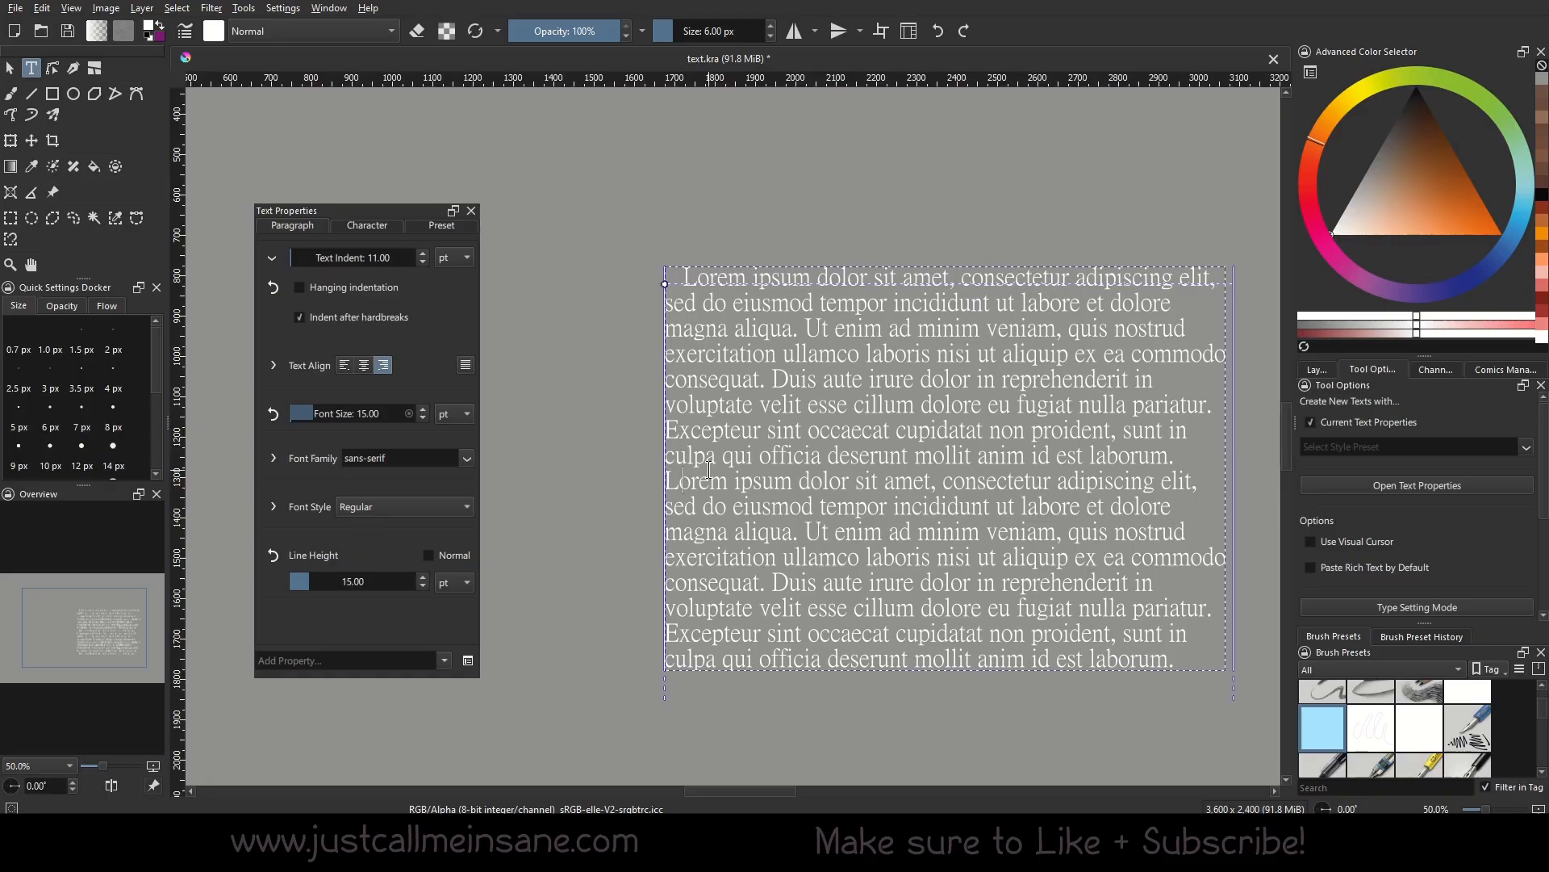
left_click(329, 287)
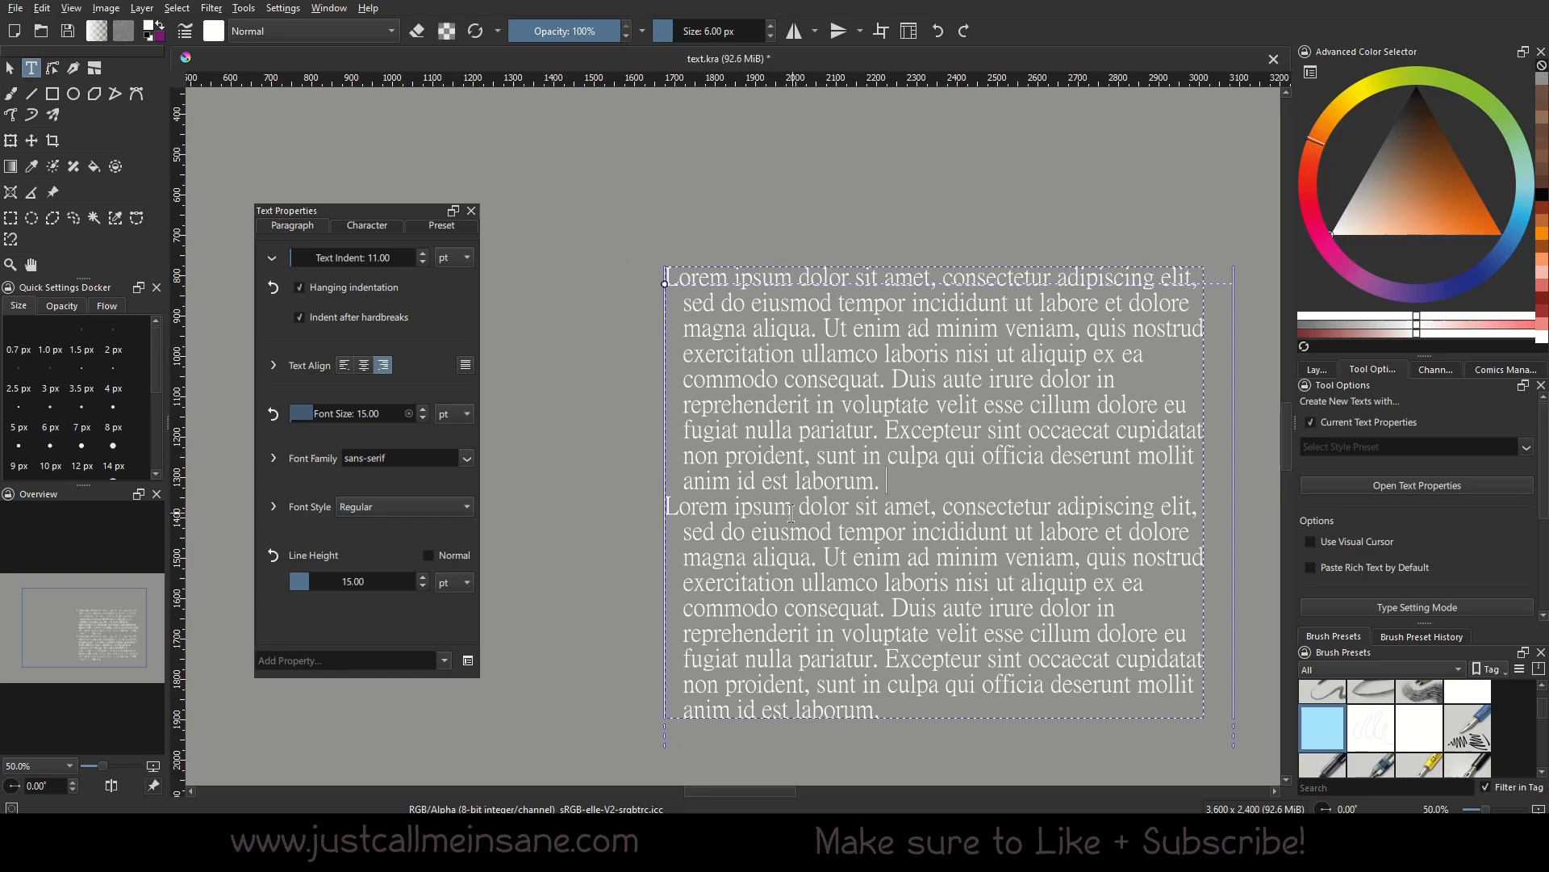
left_click(363, 320)
Step: Add a third Lorem ipsum paragraph after the end of the second one
left_click(907, 708)
scroll(955, 543, "down", 2)
left_click_drag(922, 582, 804, 475)
scroll(836, 555, "up", 1)
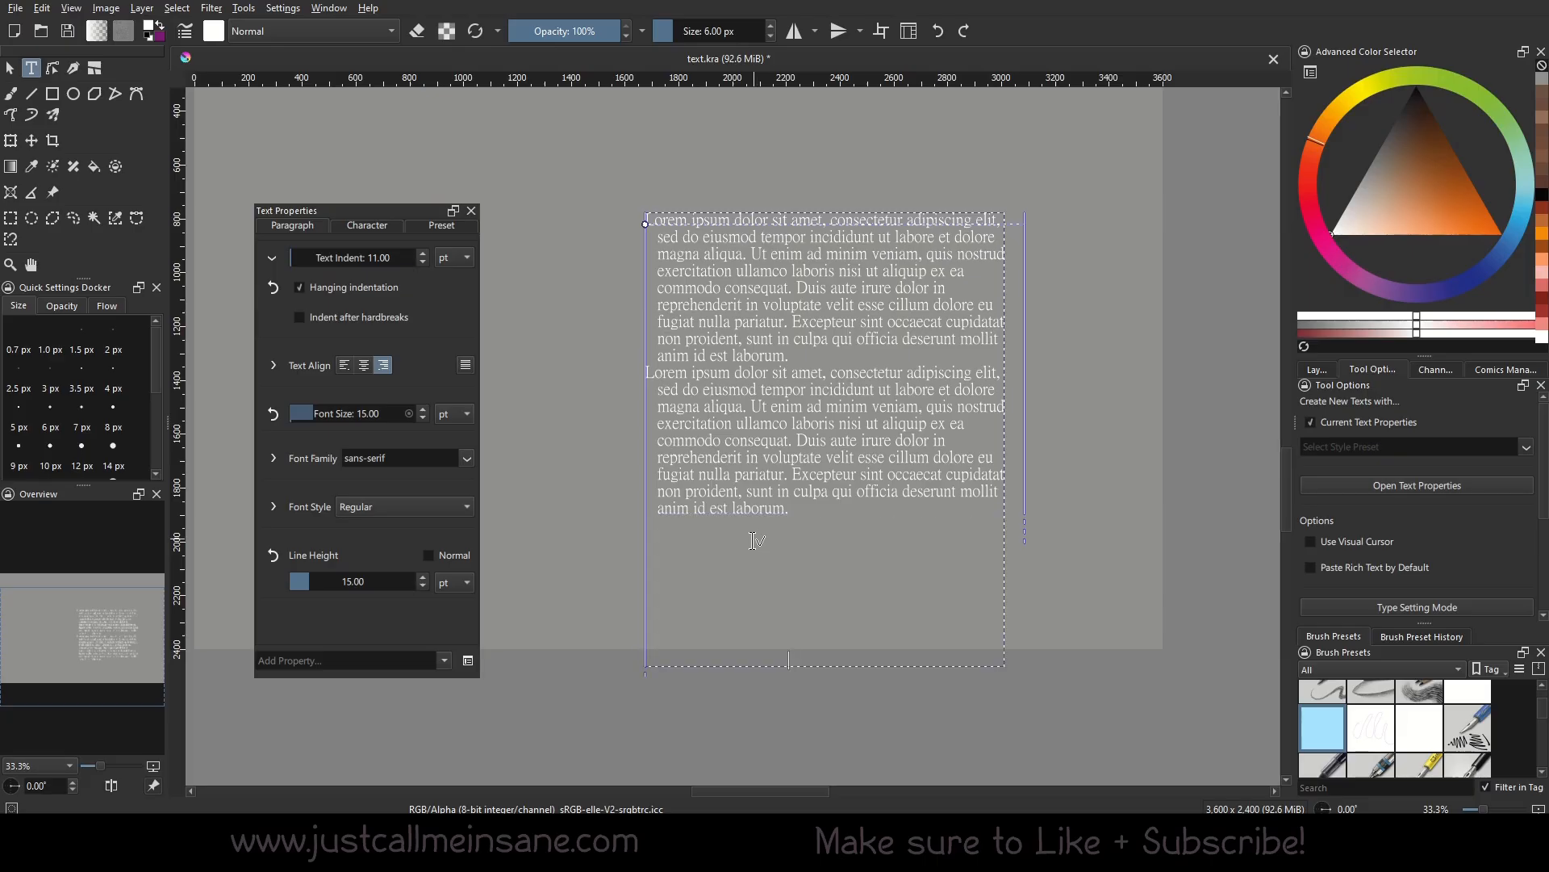
type("Lorem ipsum dolor sit amet, consectetur adipiscing elit, sed do eiusmod tempor incididunt ut labore et dolore magna aliqua. Ut enim ad minim veniam, quis nostrud exercitation ullamco laboris nisi ut aliquip ex ea commodo consequat. Duis aute irure dolor in reprehenderit in voluptate velit esse cillum dolore eu fugiat nulla pariatur. Excepteur sint occaecat cupidatat non proident, sunt in culpa qui officia deserunt mollit anim id est laborum.")
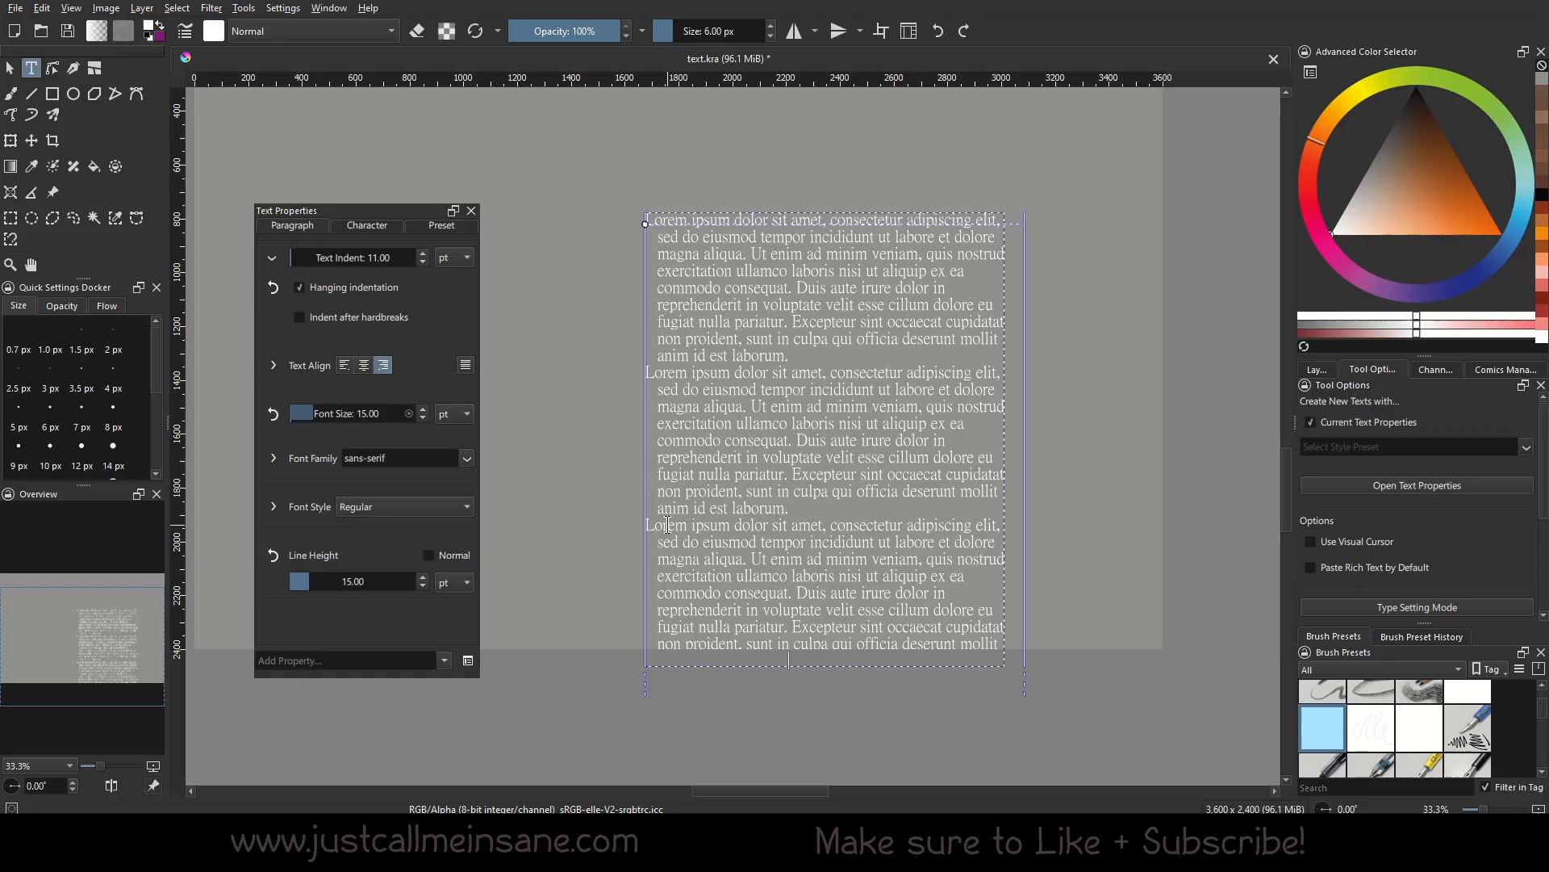
Step: Undo the added paragraph and hanging indentation changes, and remove the Text Indent property from the text
key("ctrl+z")
key("ctrl+z")
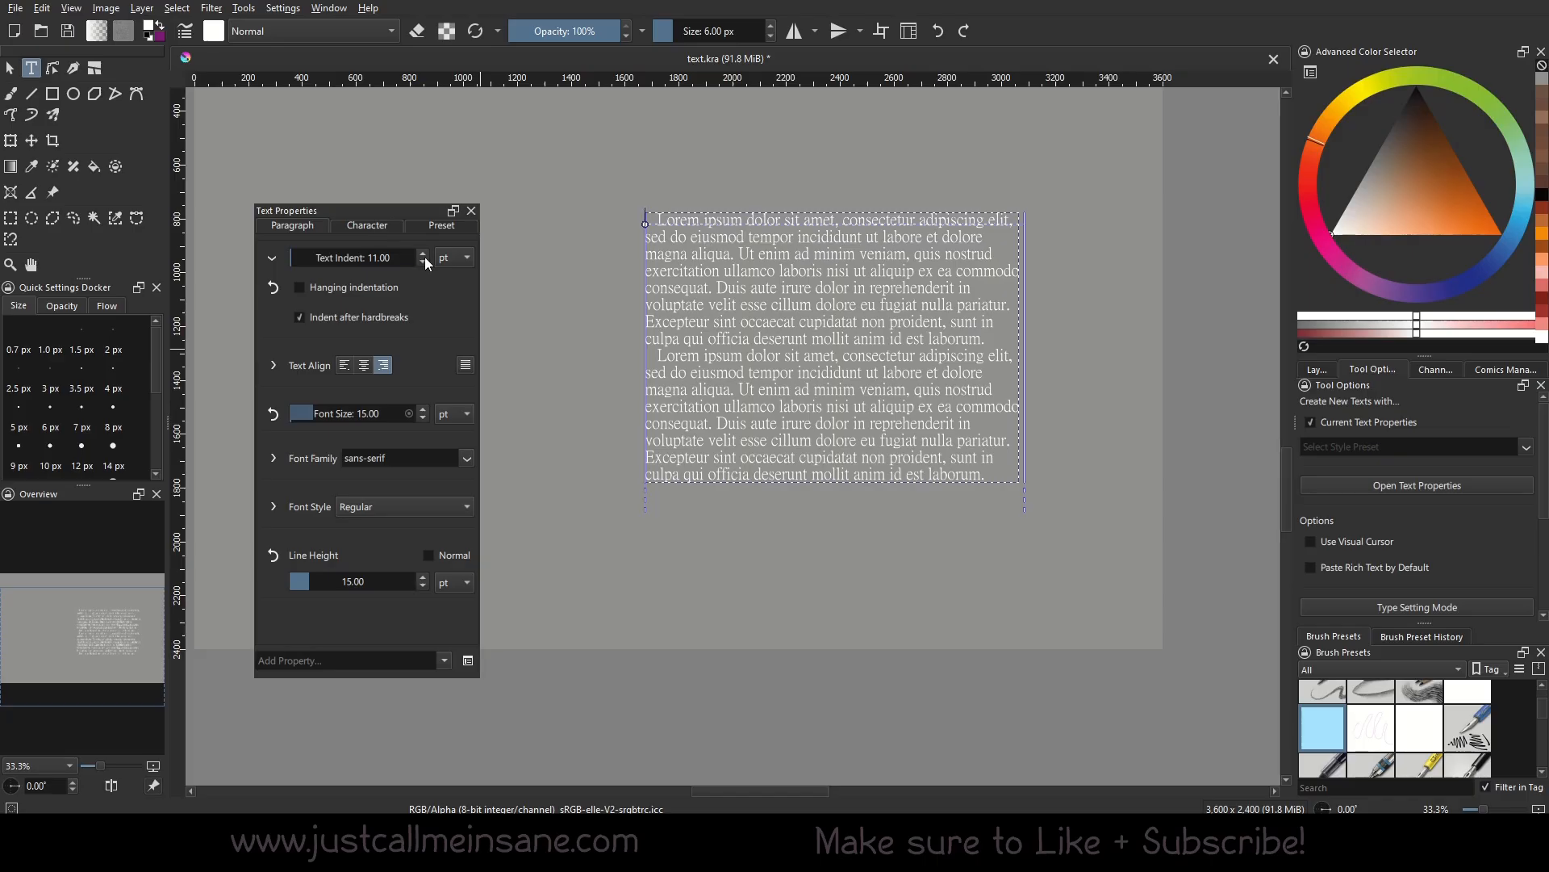
left_click(273, 287)
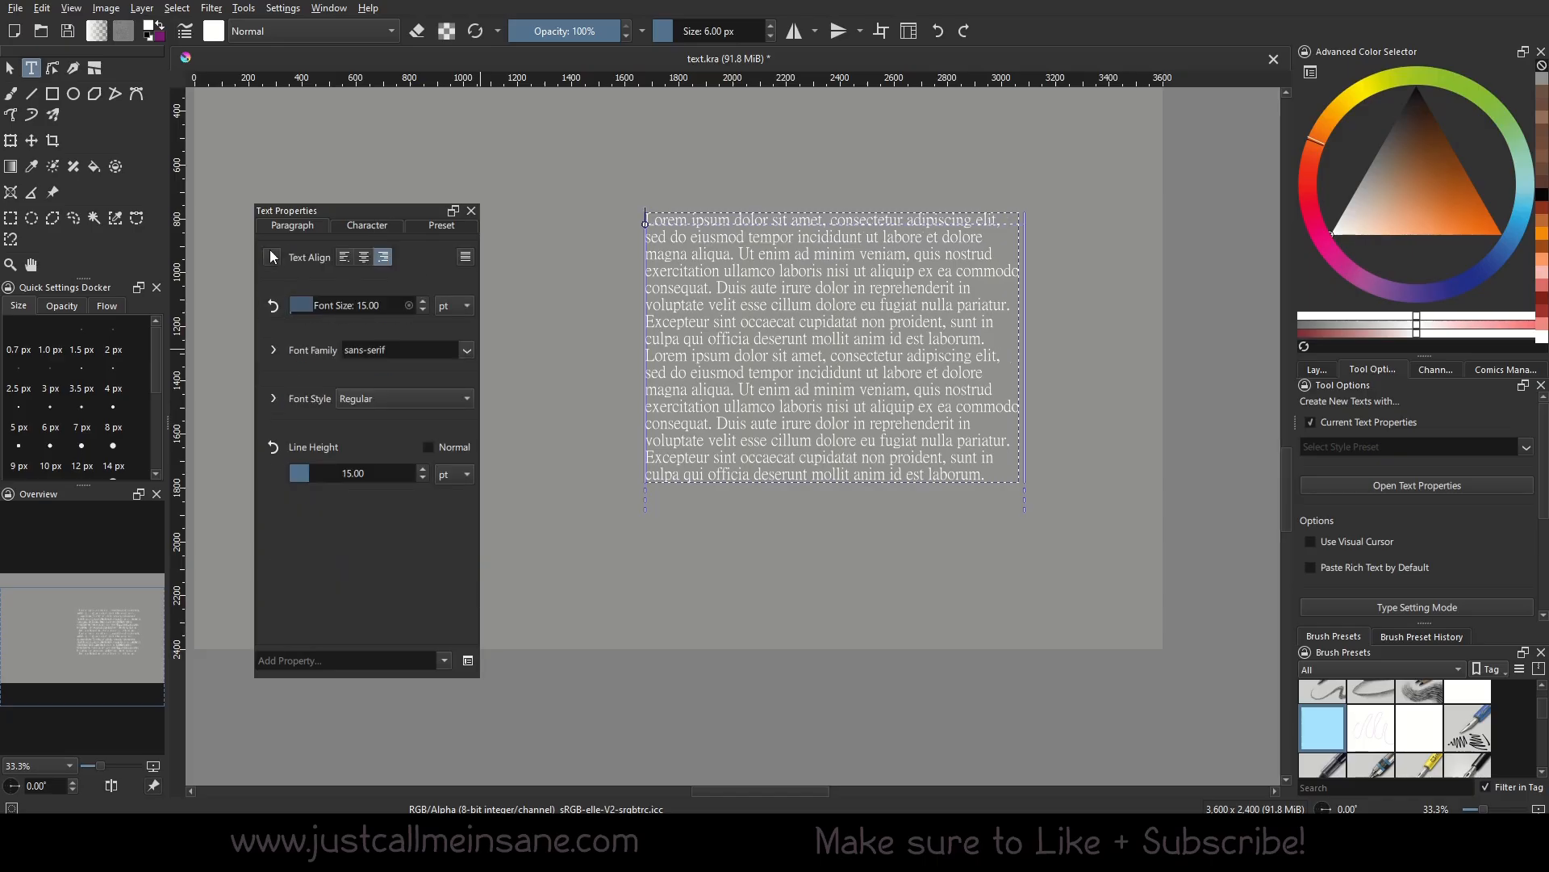
left_click(443, 660)
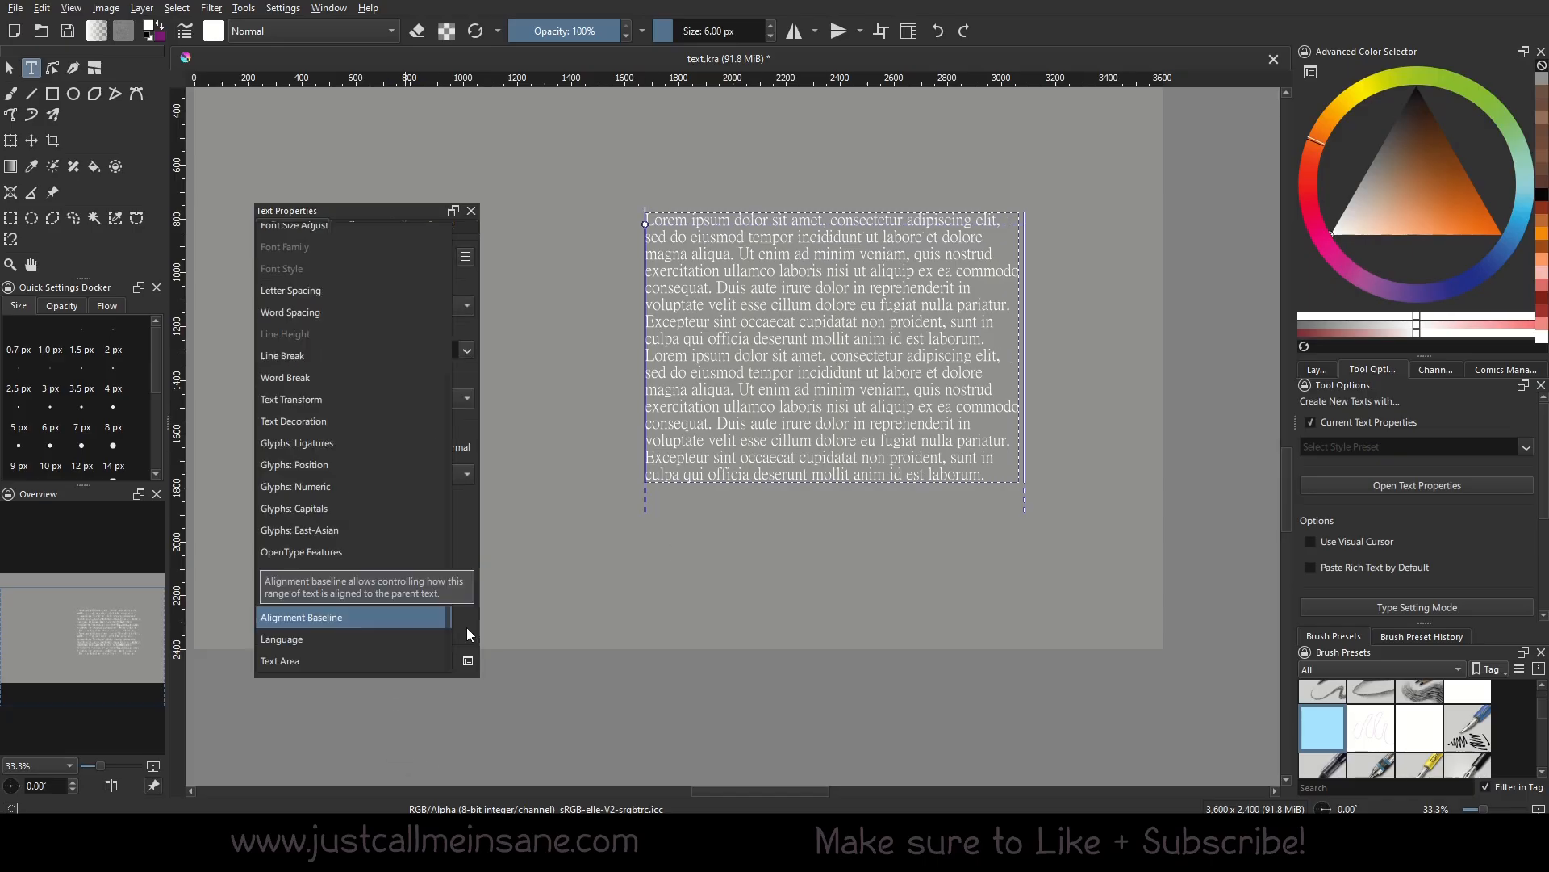
left_click(467, 628)
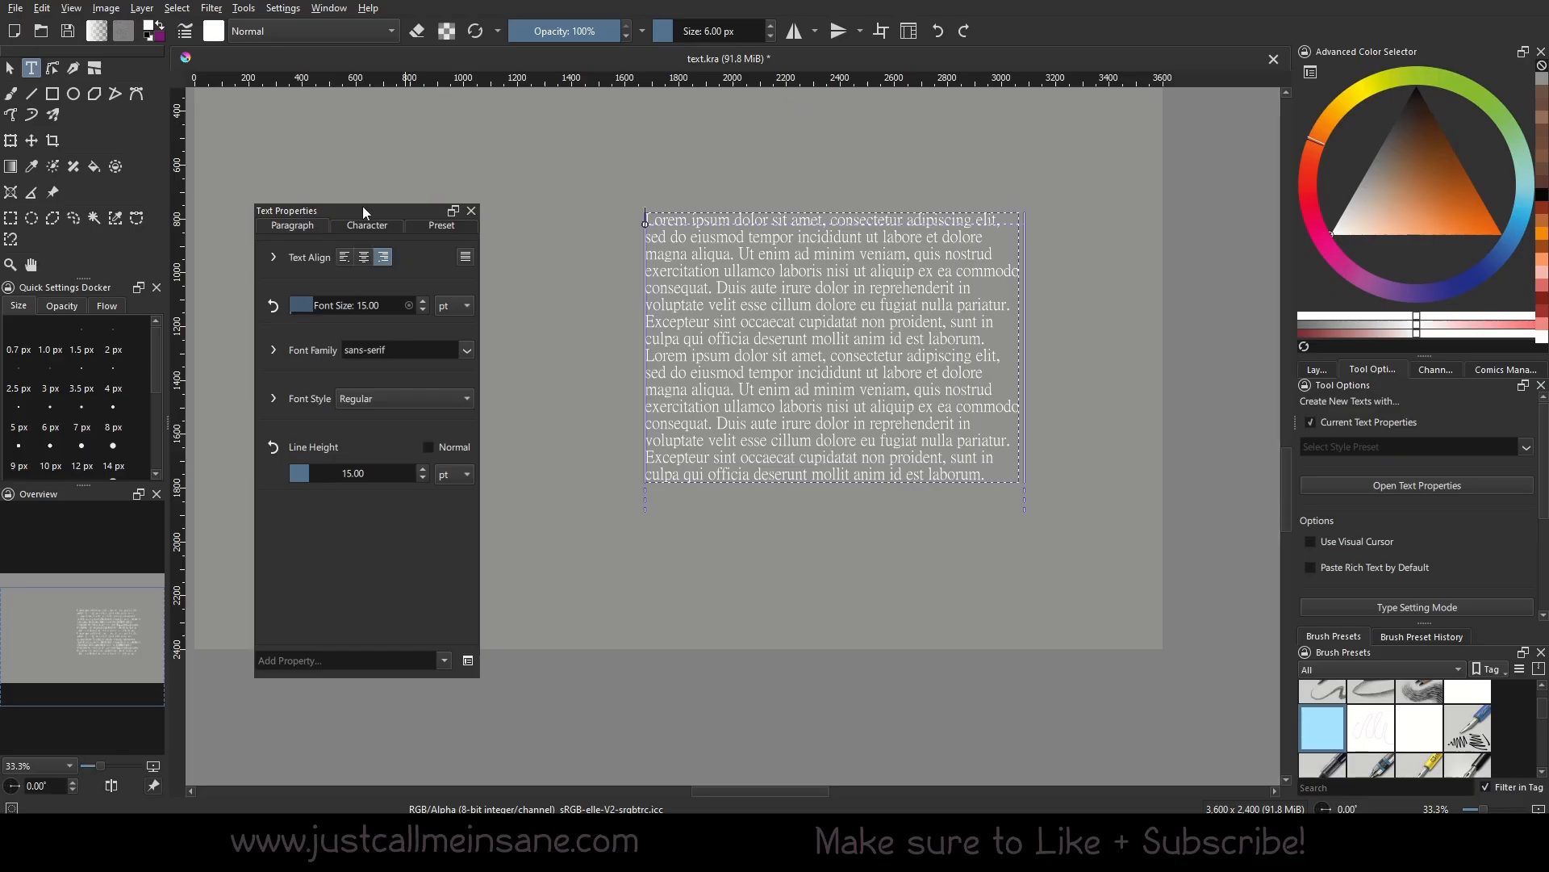
left_click(437, 658)
scroll(389, 592, "down", 3)
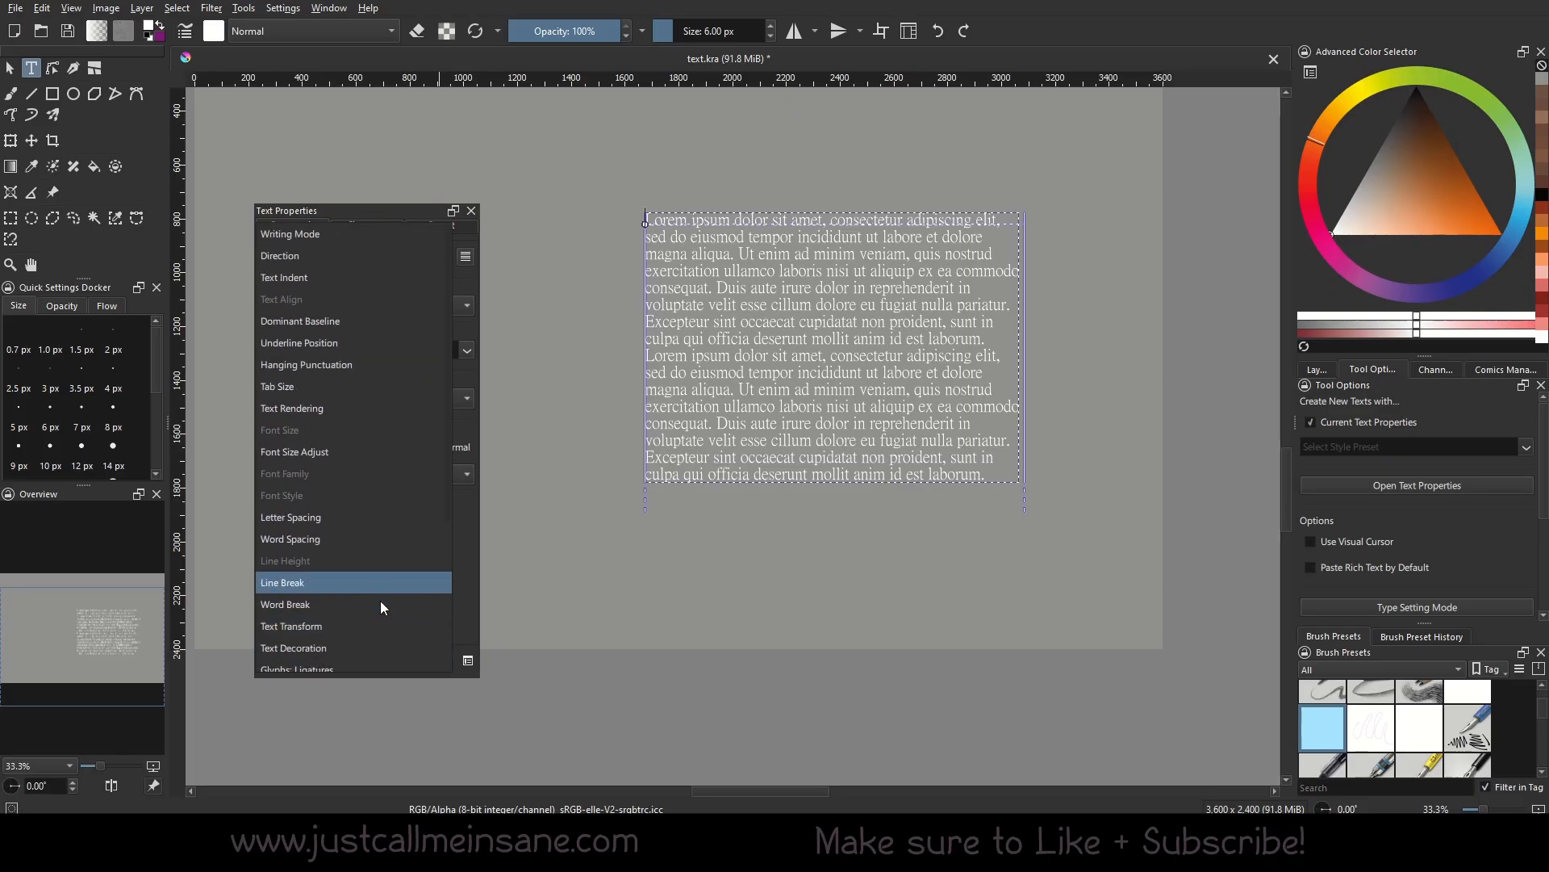
left_click(475, 534)
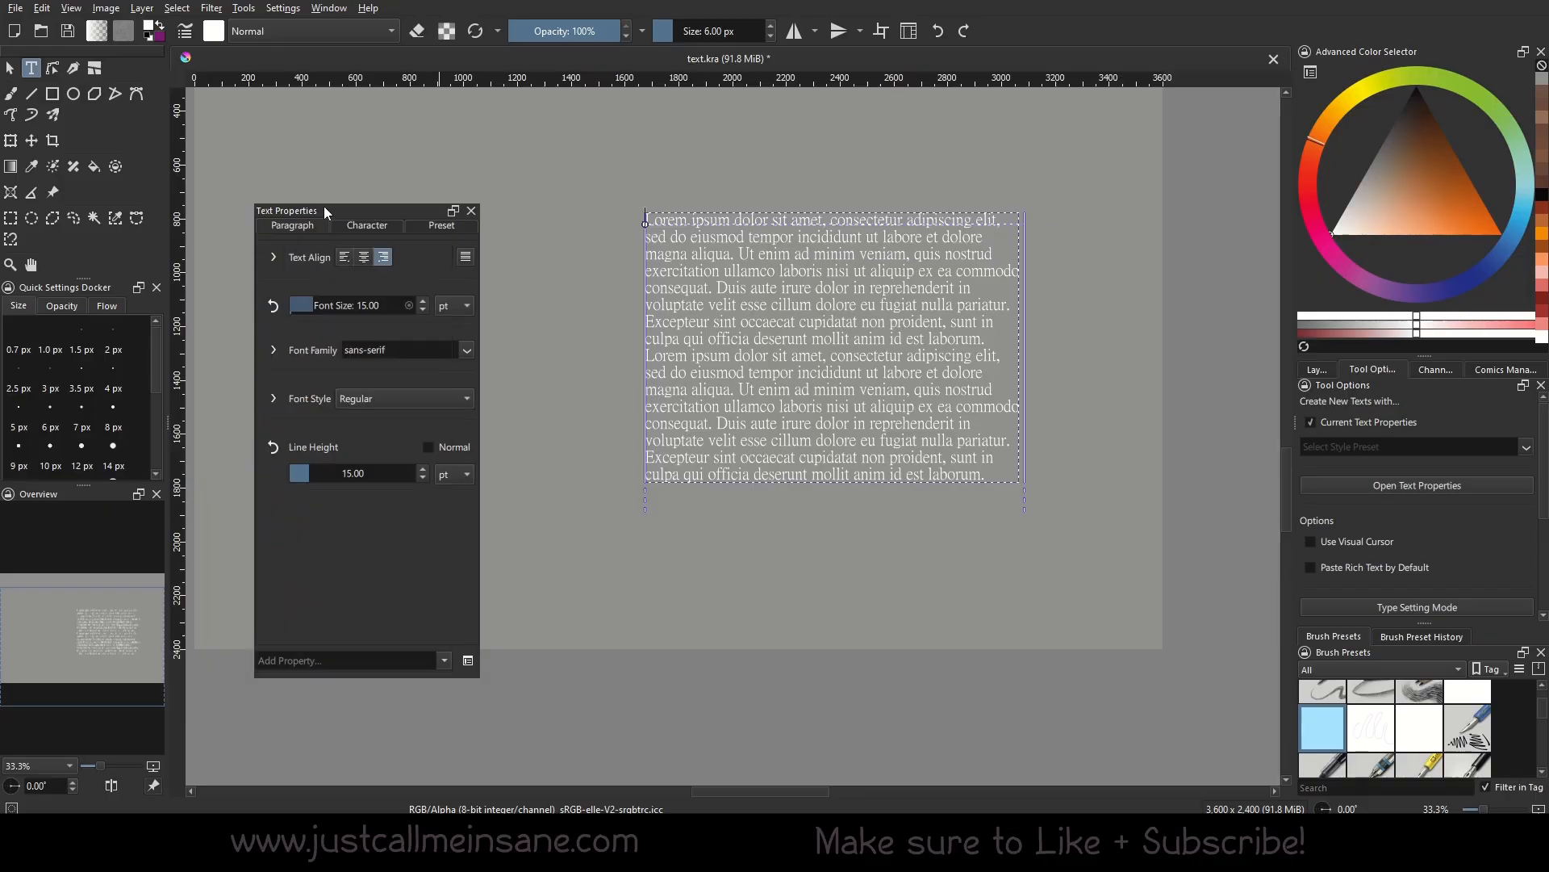
left_click(350, 225)
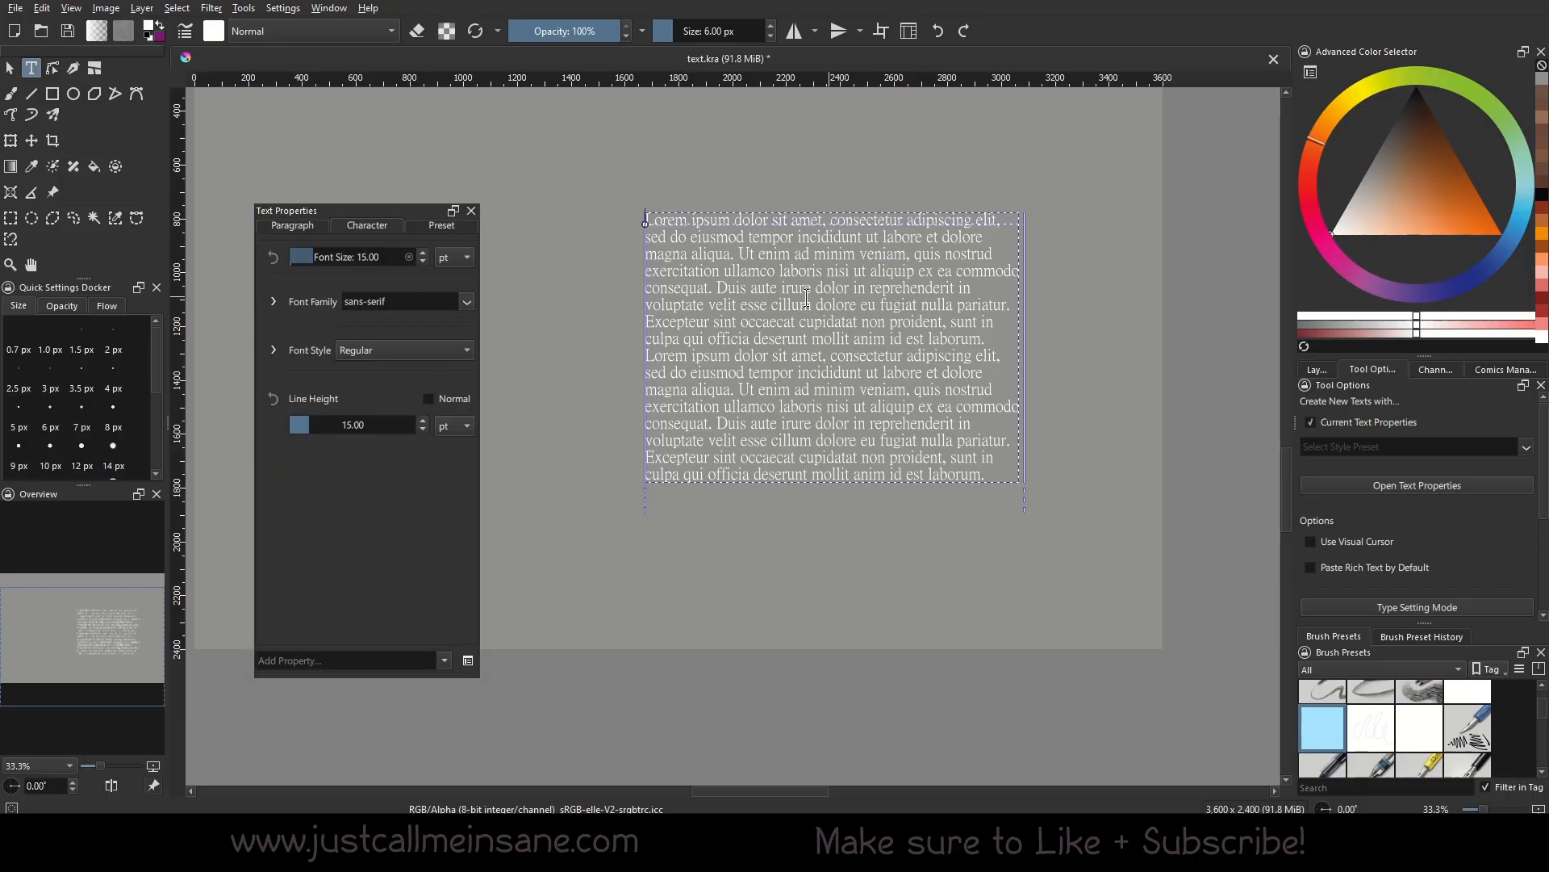
Step: Move the Lorem ipsum text block on the canvas to about X 573 pt, Y 216 pt
left_click_drag(779, 297, 791, 389)
left_click(10, 68)
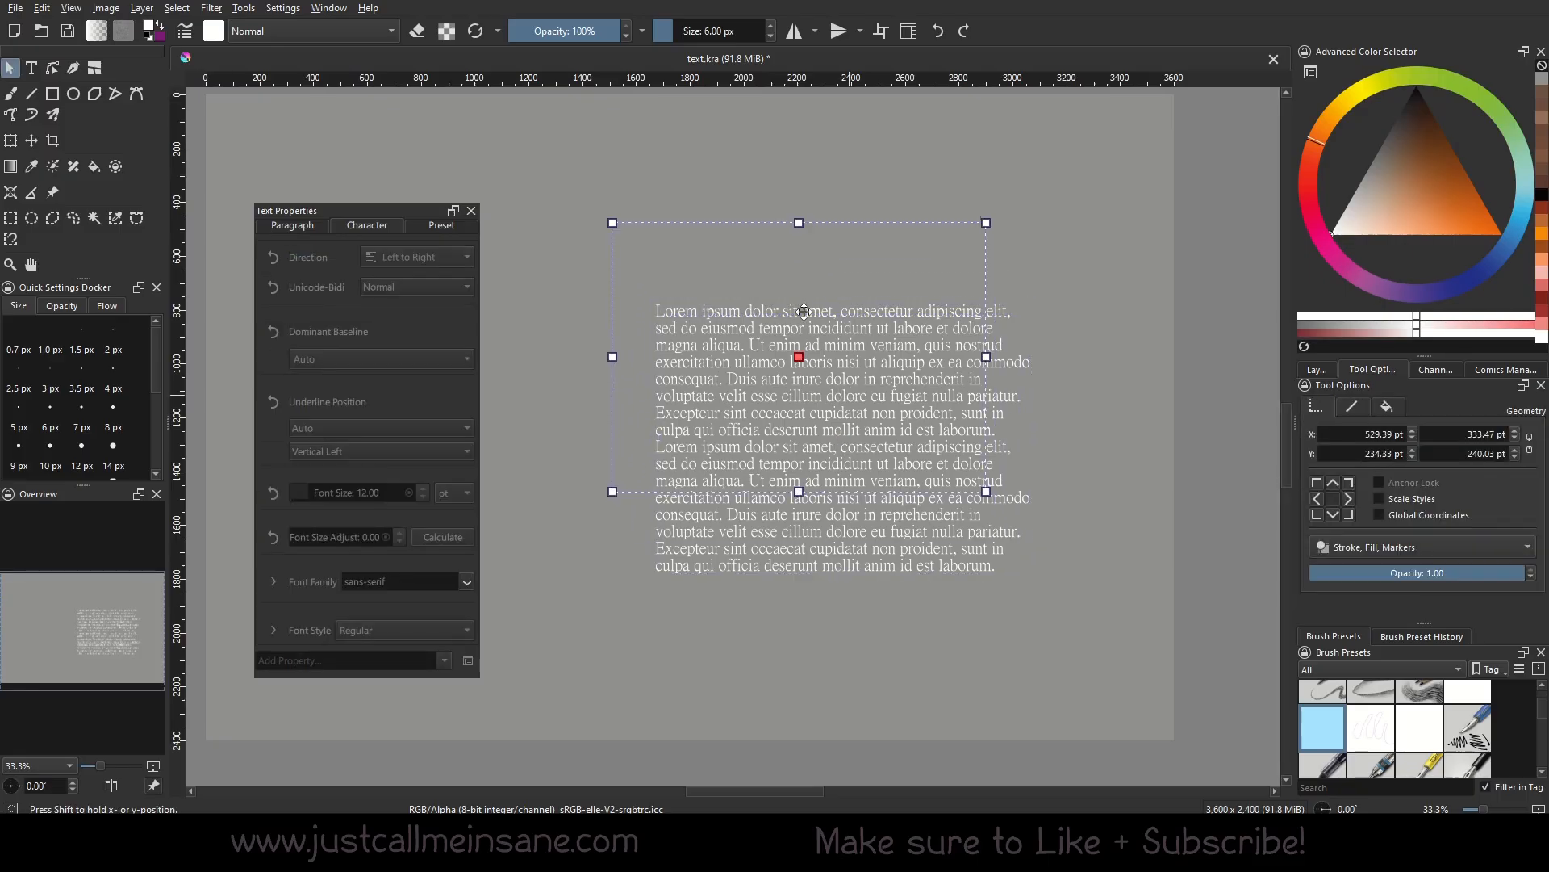
mouse_move(893, 460)
left_mouse_down()
mouse_move(847, 378)
mouse_move(918, 501)
mouse_move(932, 477)
mouse_move(892, 439)
left_mouse_up()
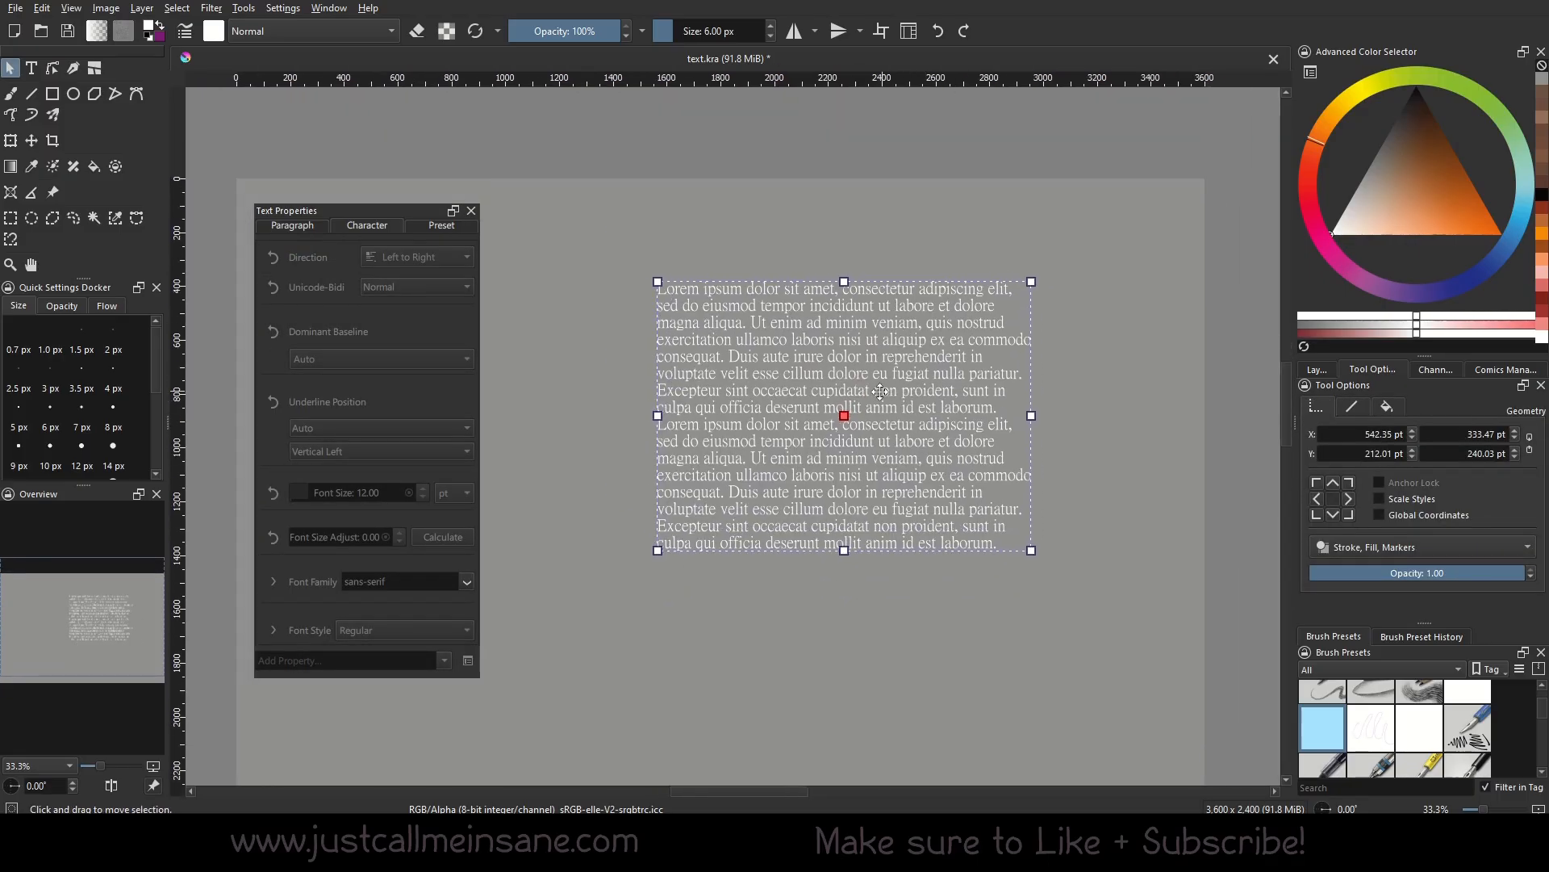
left_click(31, 70)
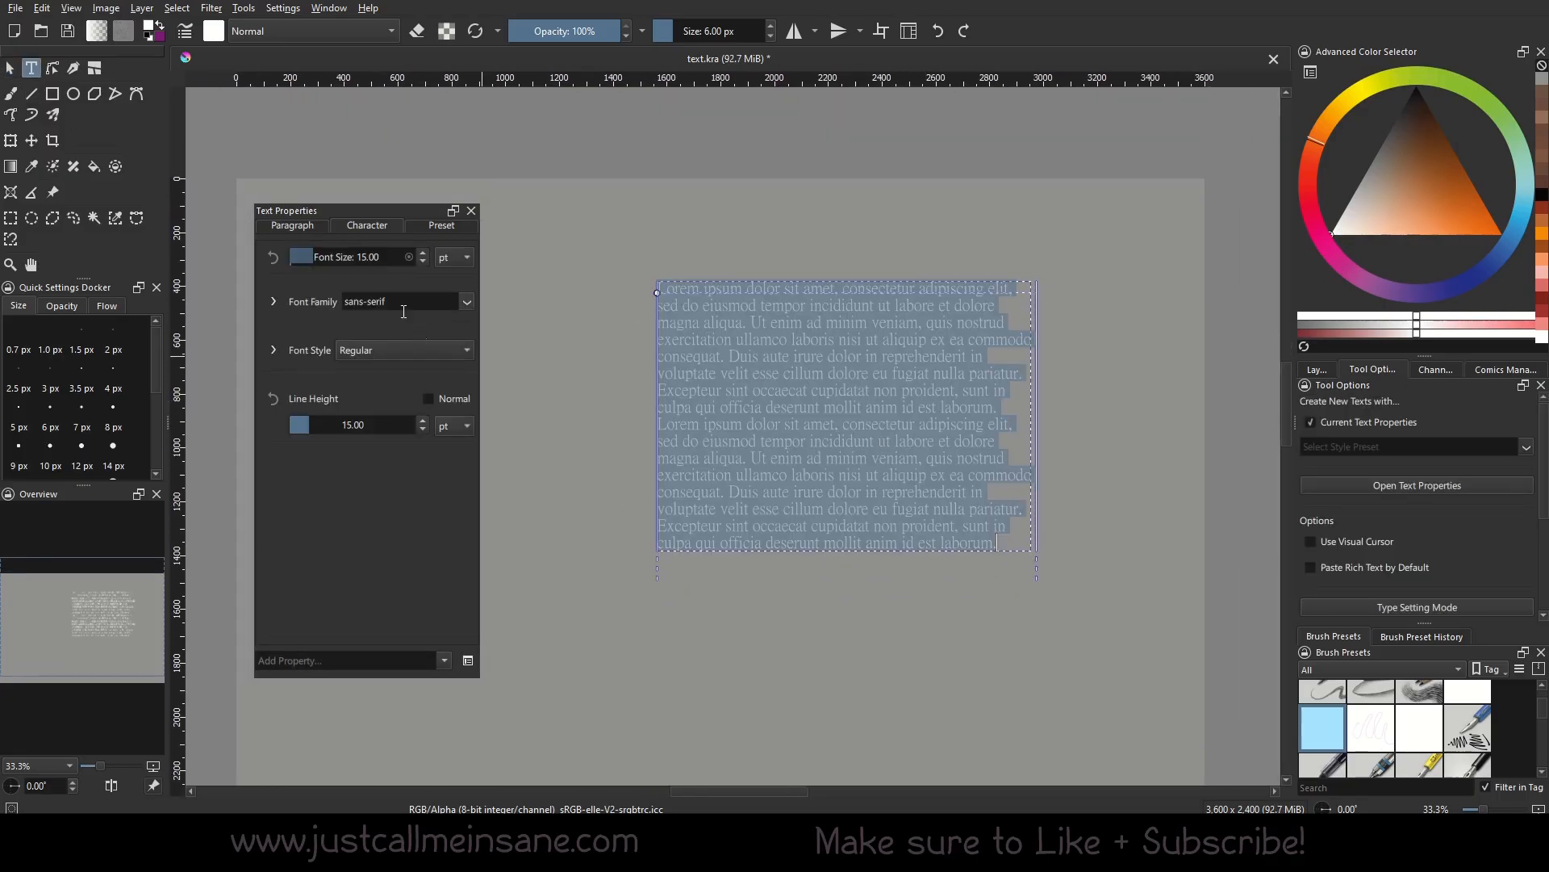
left_click(914, 405)
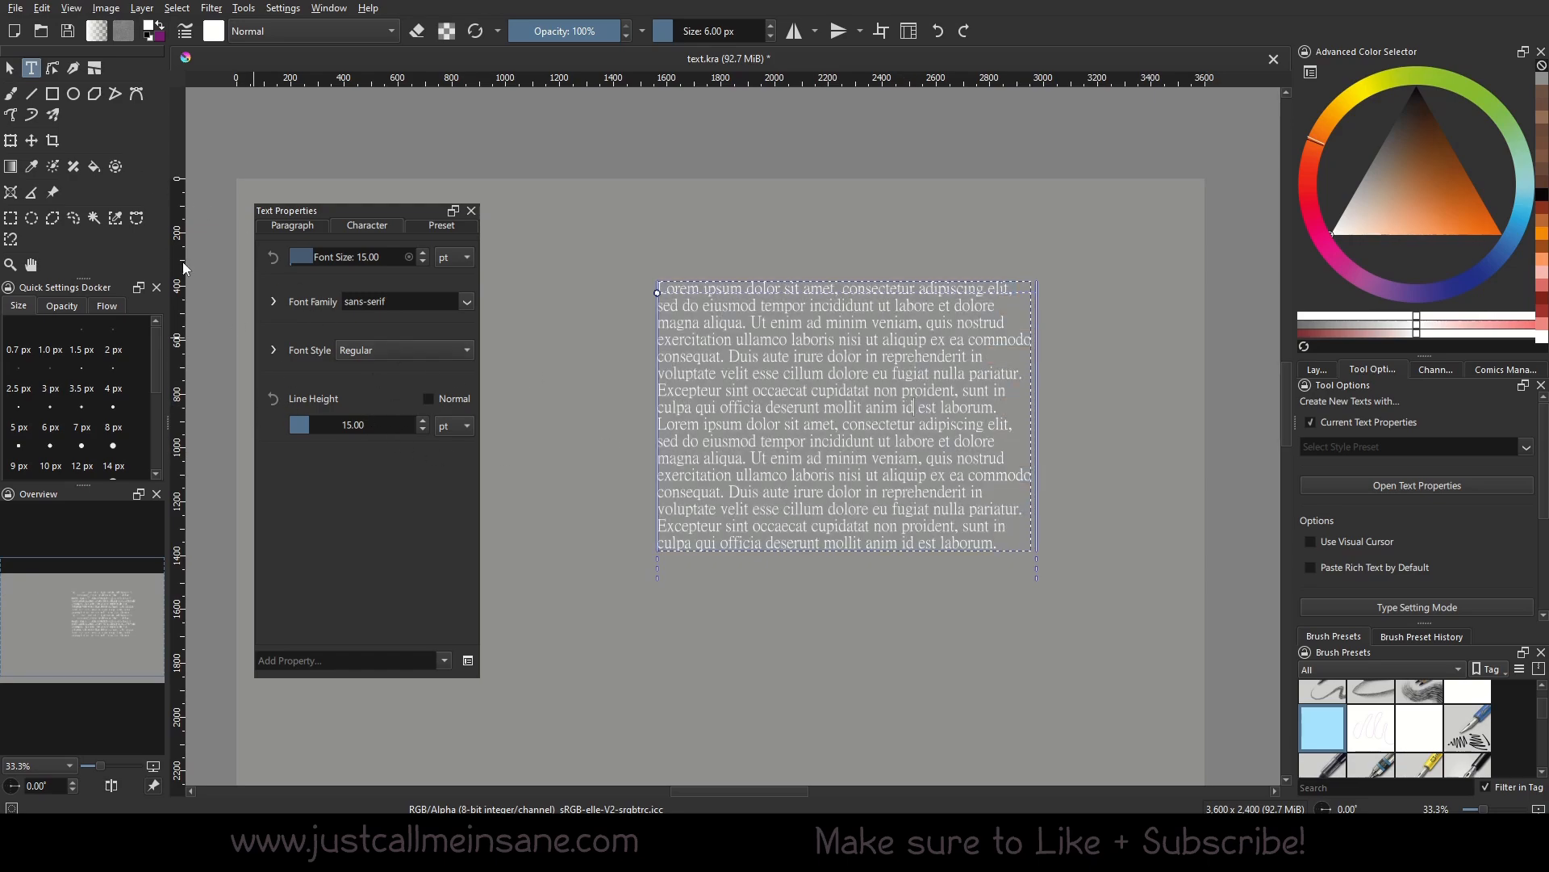
left_click(10, 68)
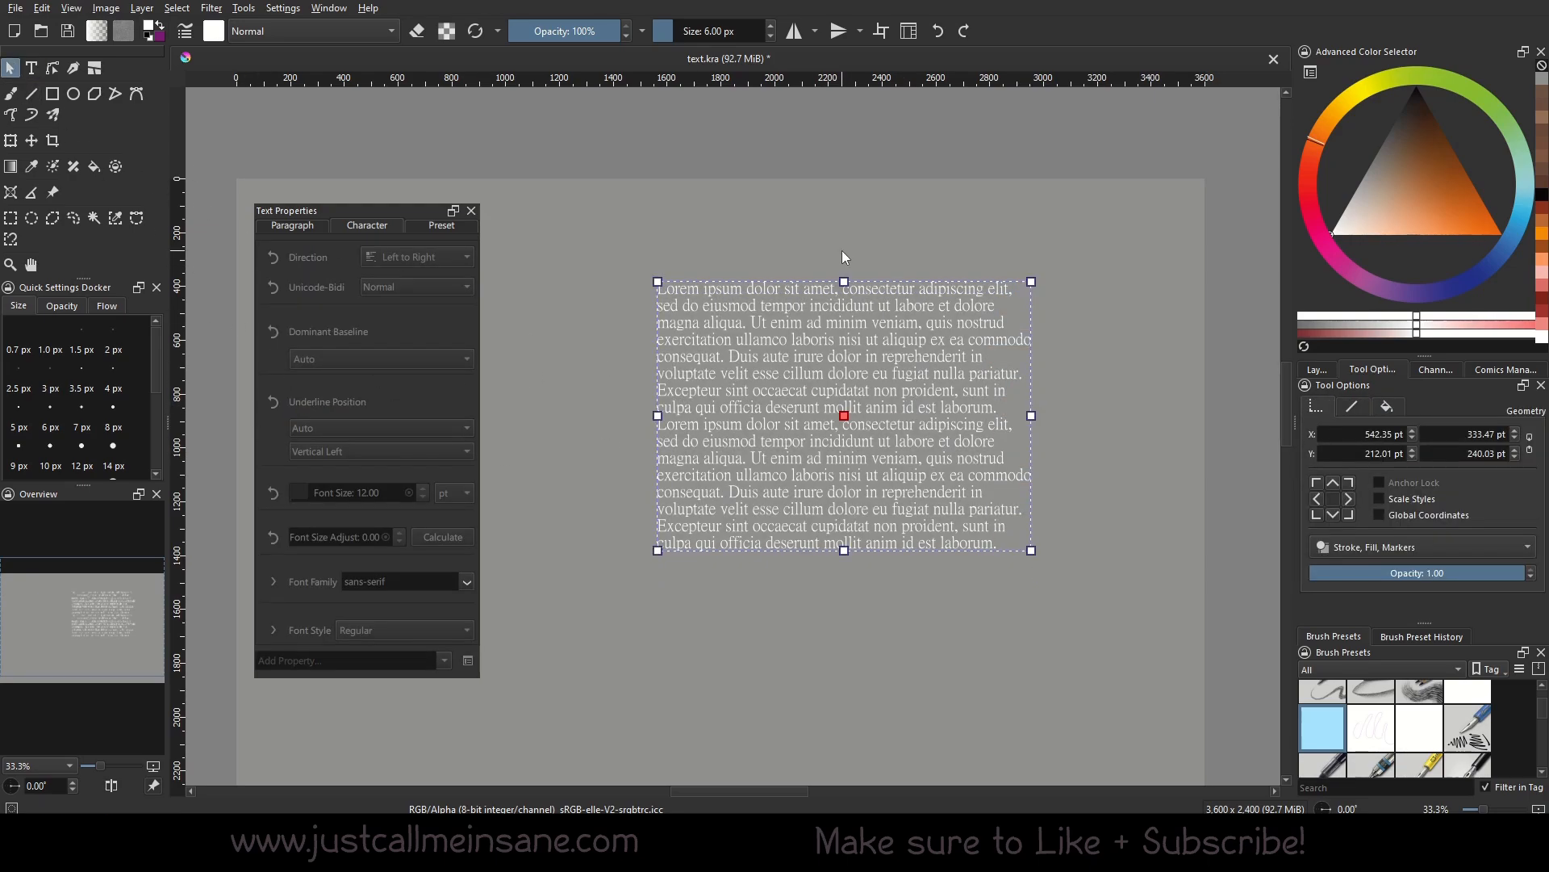
left_click_drag(680, 340, 715, 344)
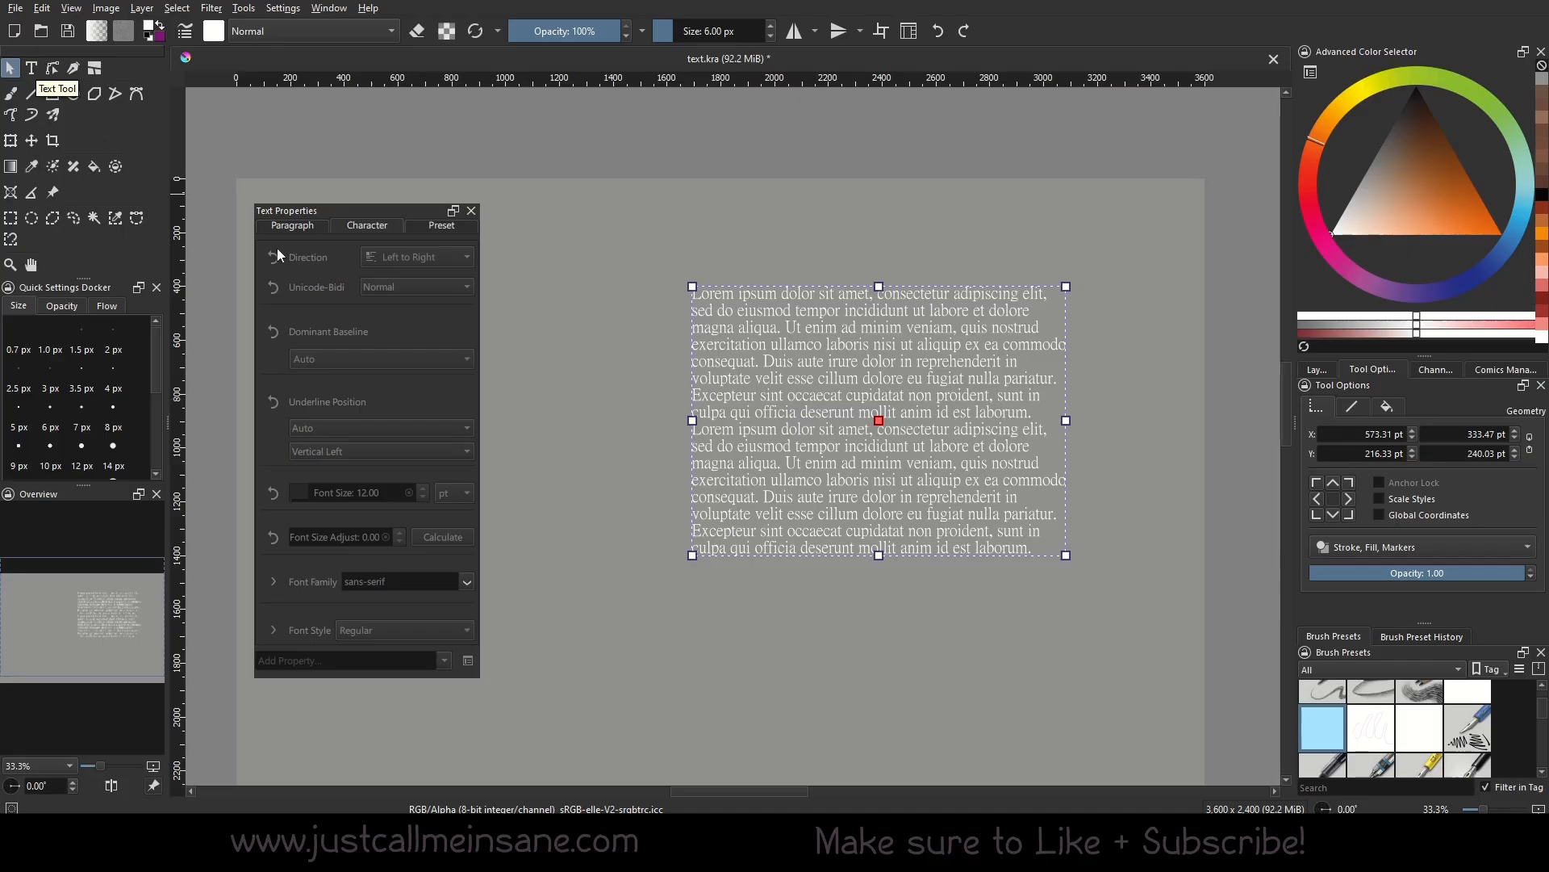
Step: Return to editing the Lorem ipsum text and add the Text Transform property to its character properties
left_click(269, 226)
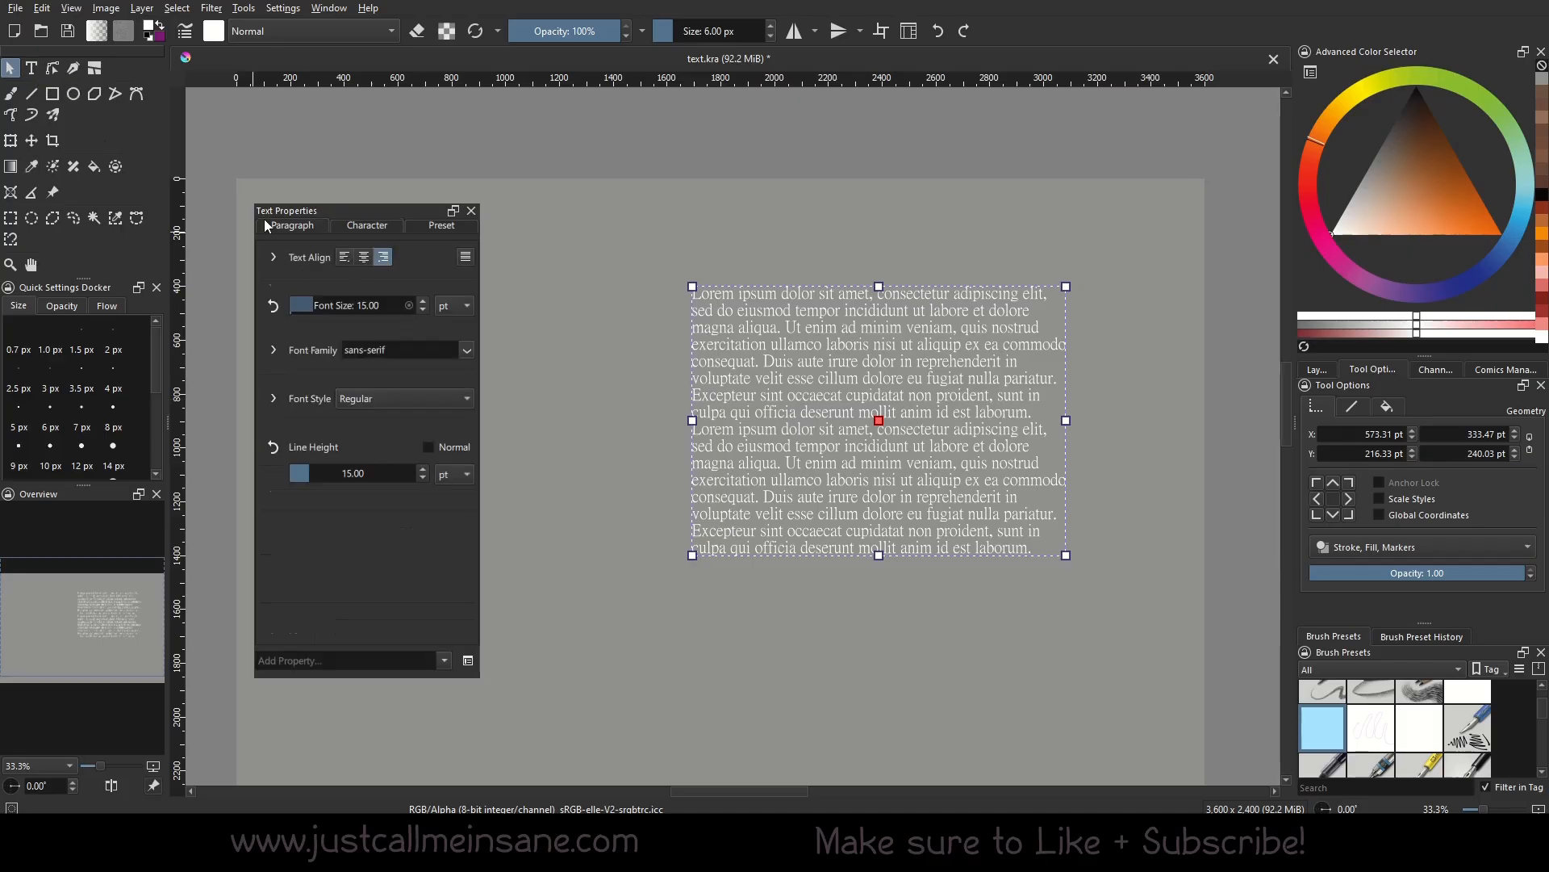
left_click(353, 229)
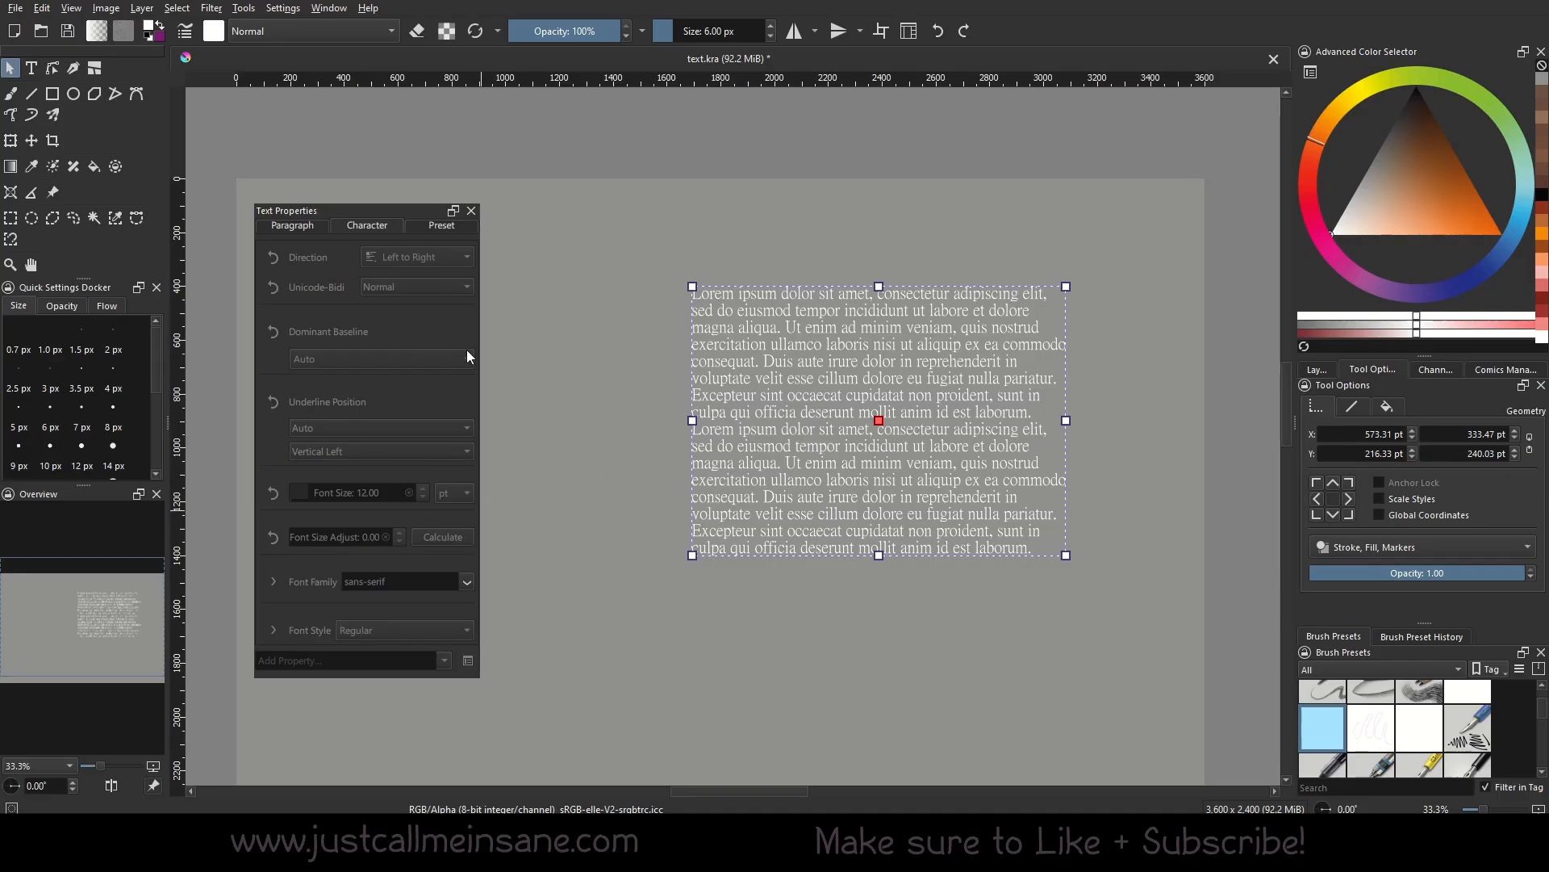
left_click(36, 69)
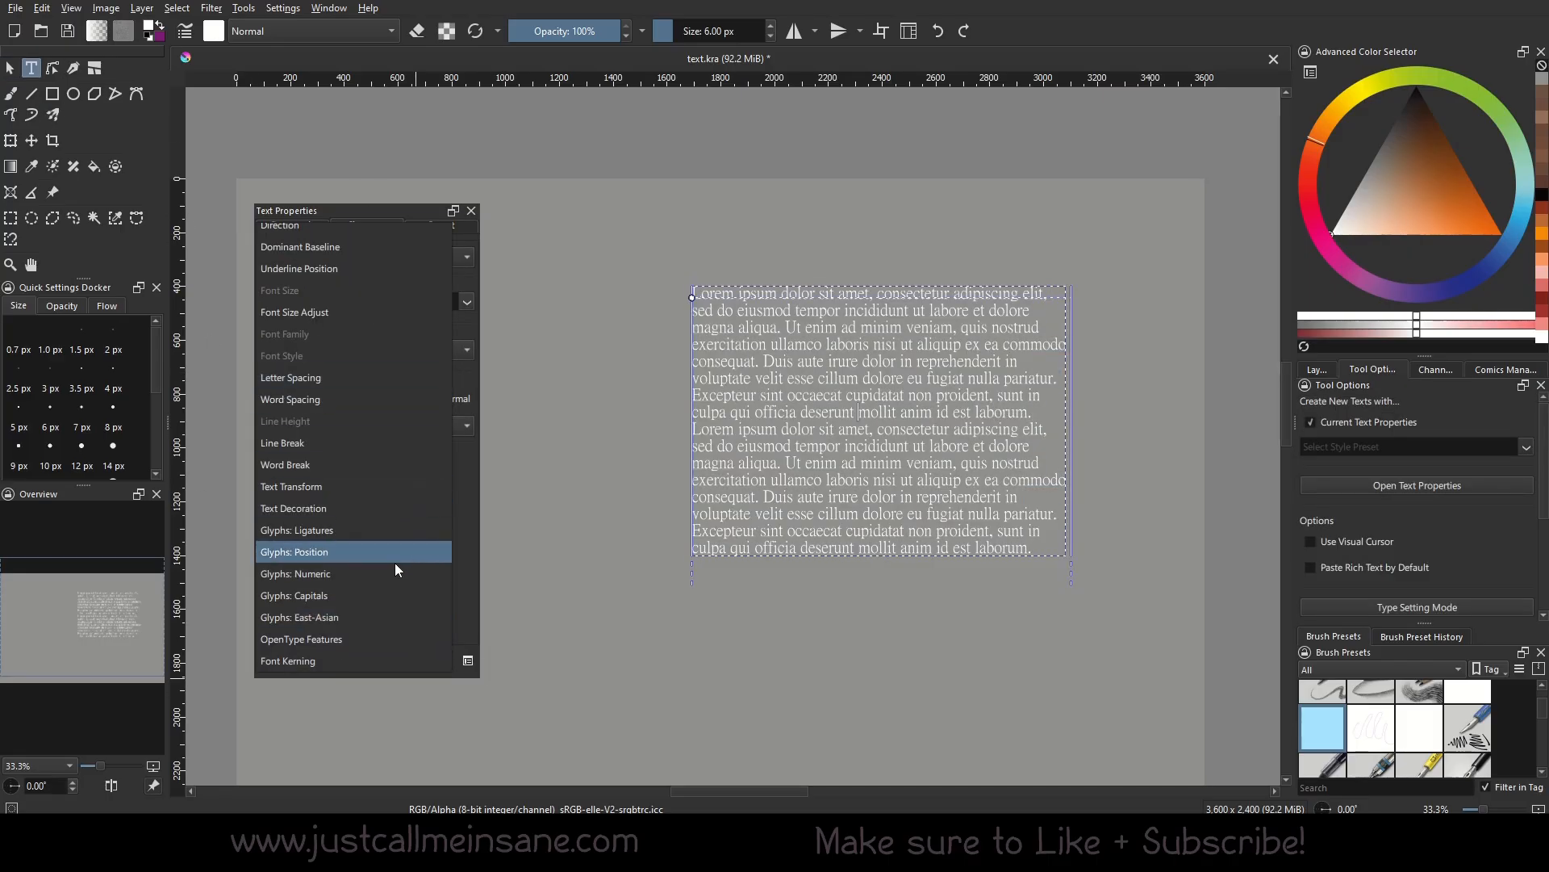
scroll(369, 618, "down", 1)
scroll(369, 618, "up", 2)
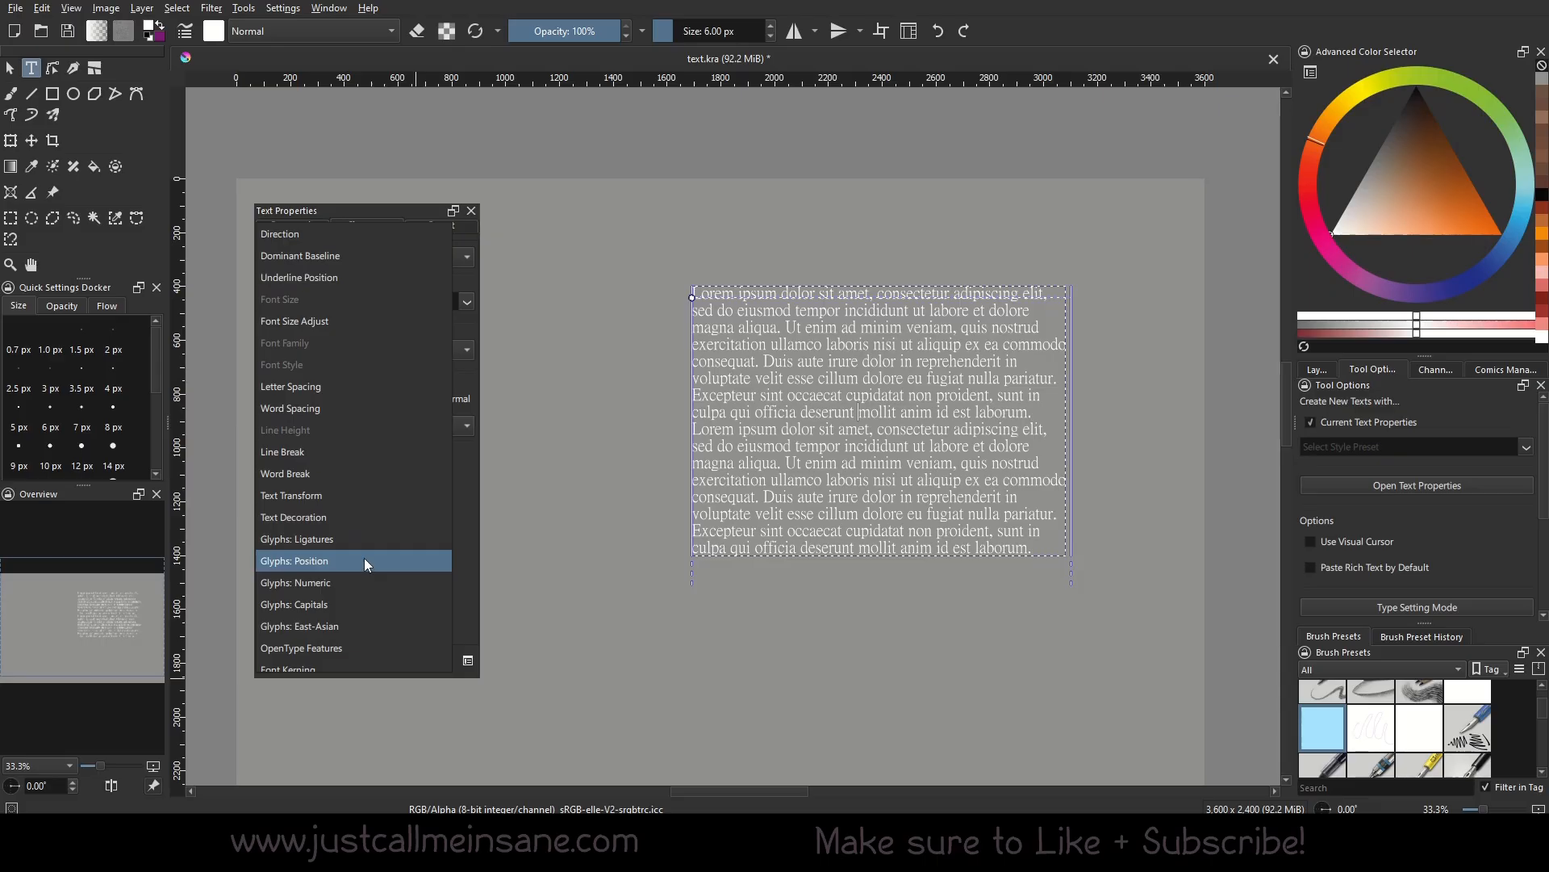
left_click(352, 491)
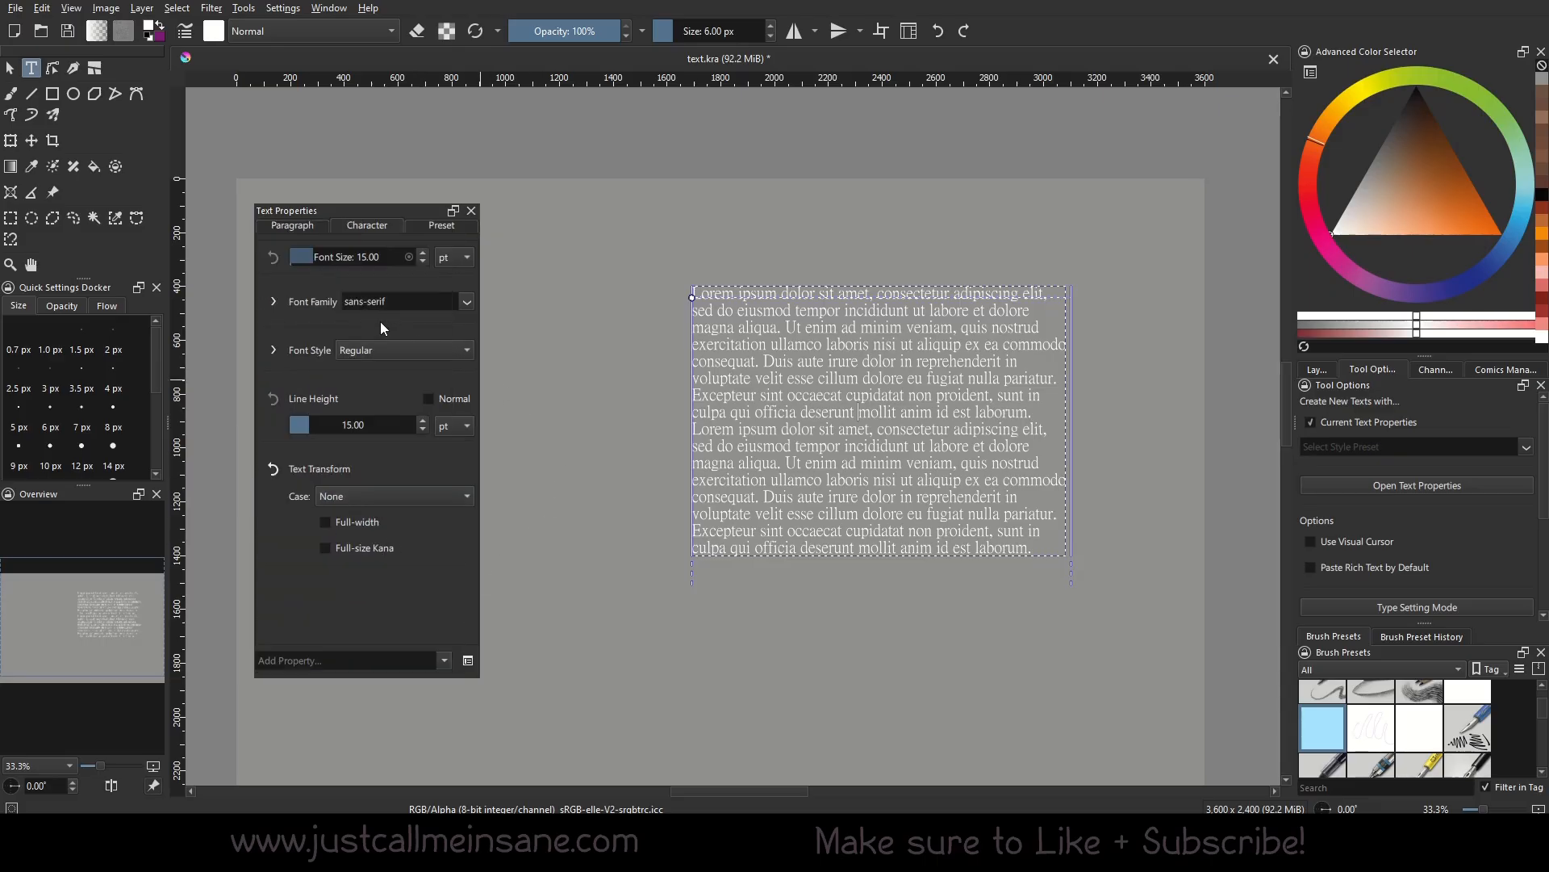
Step: Select both Lorem ipsum paragraphs and set their text transform case to Capitalize
left_click(762, 446)
left_click_drag(1038, 542, 621, 292)
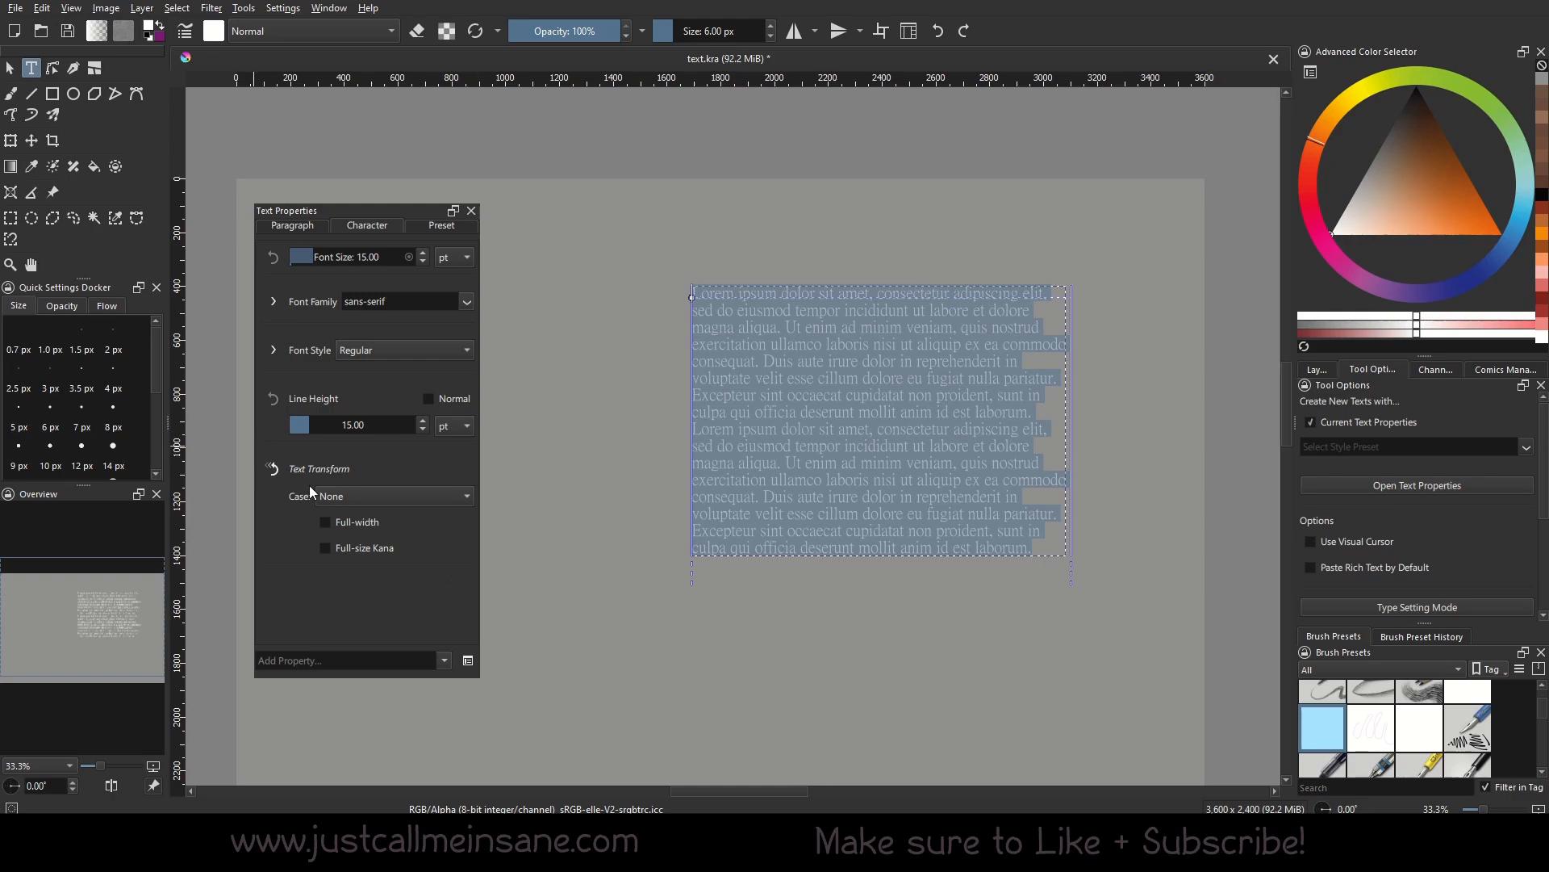
left_click(392, 496)
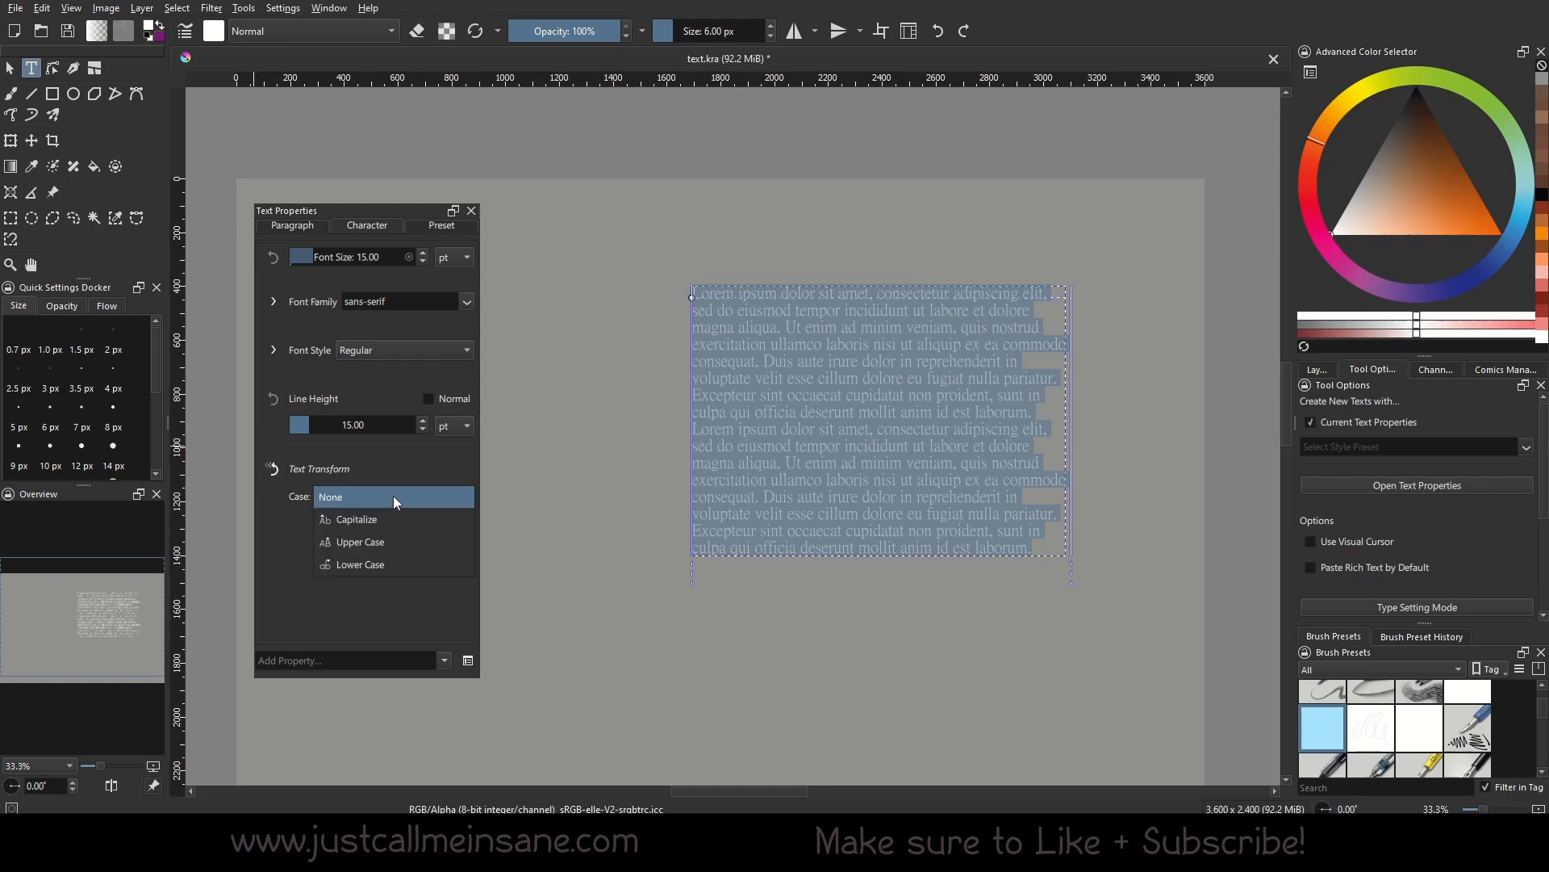
left_click(404, 519)
left_click(869, 479)
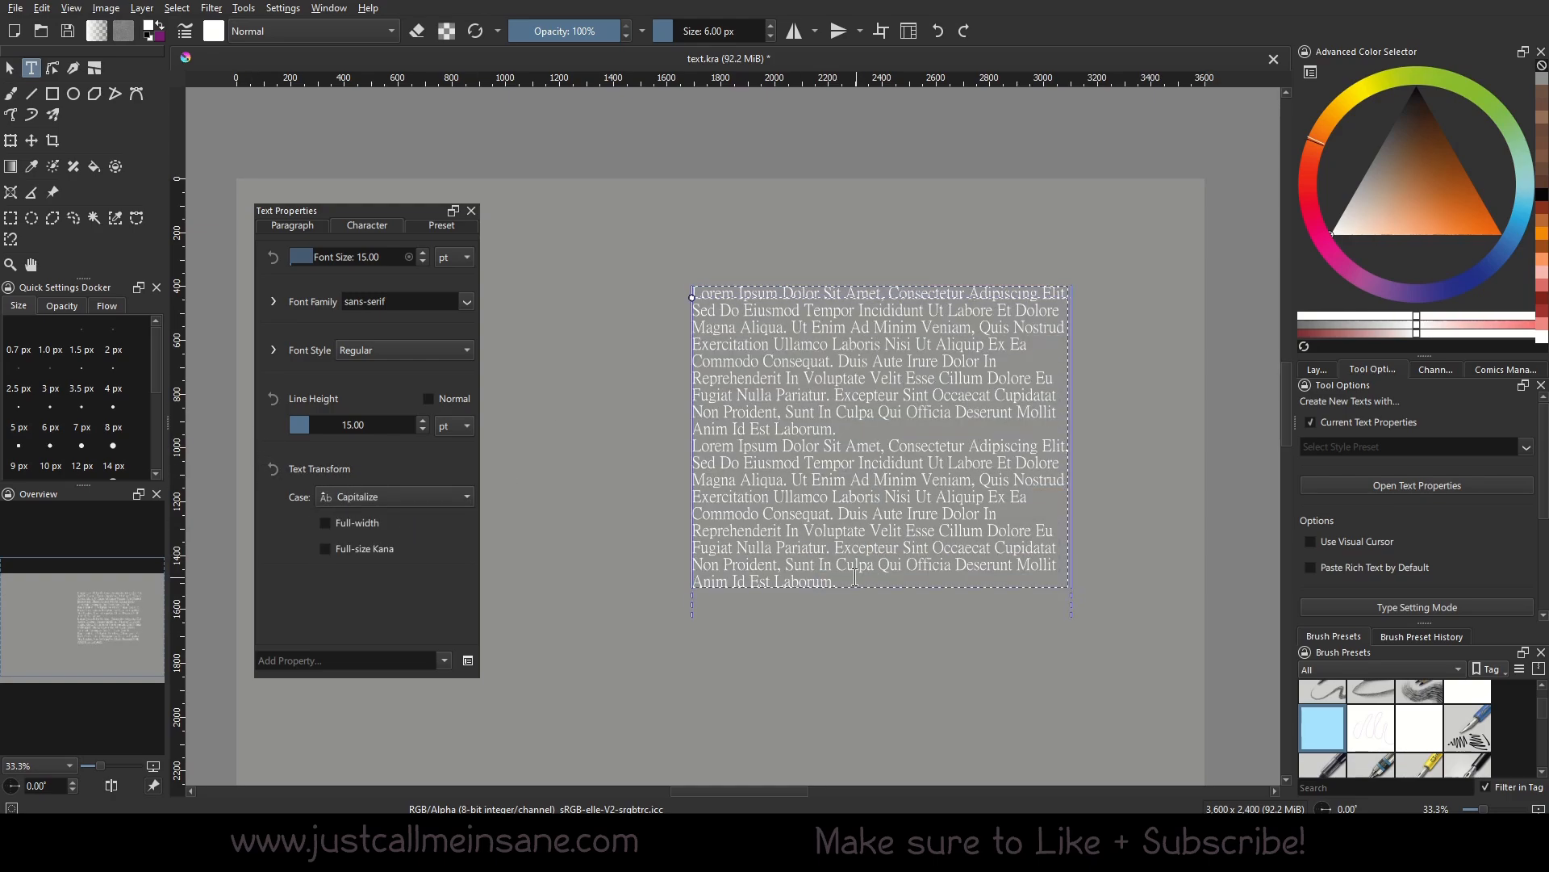
Step: Change the case of the two Lorem ipsum paragraphs to Upper Case
left_click_drag(855, 576, 664, 278)
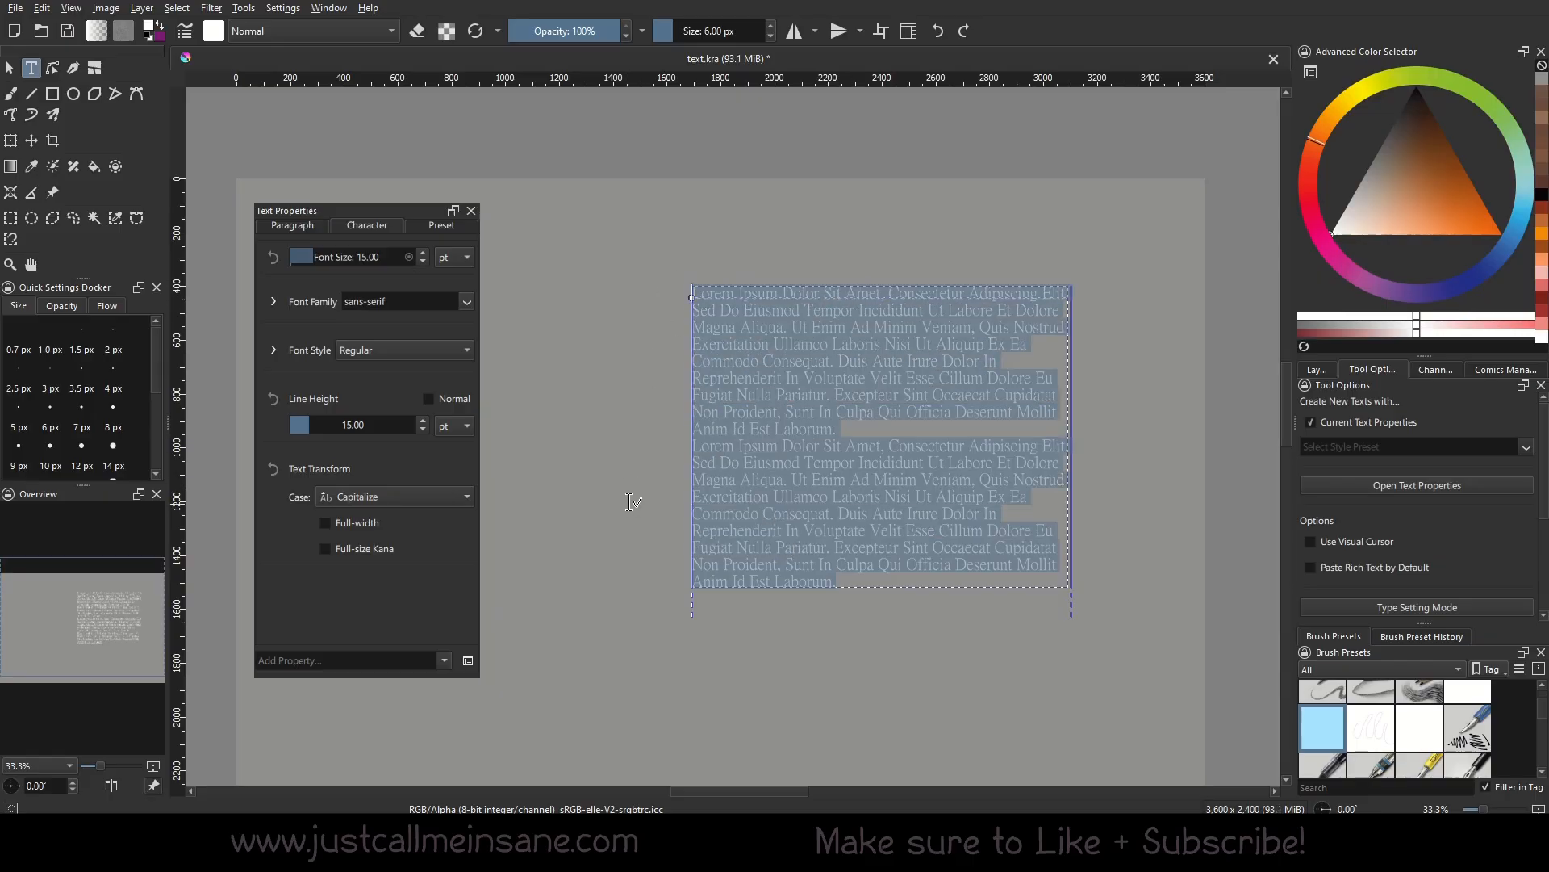
left_click(421, 496)
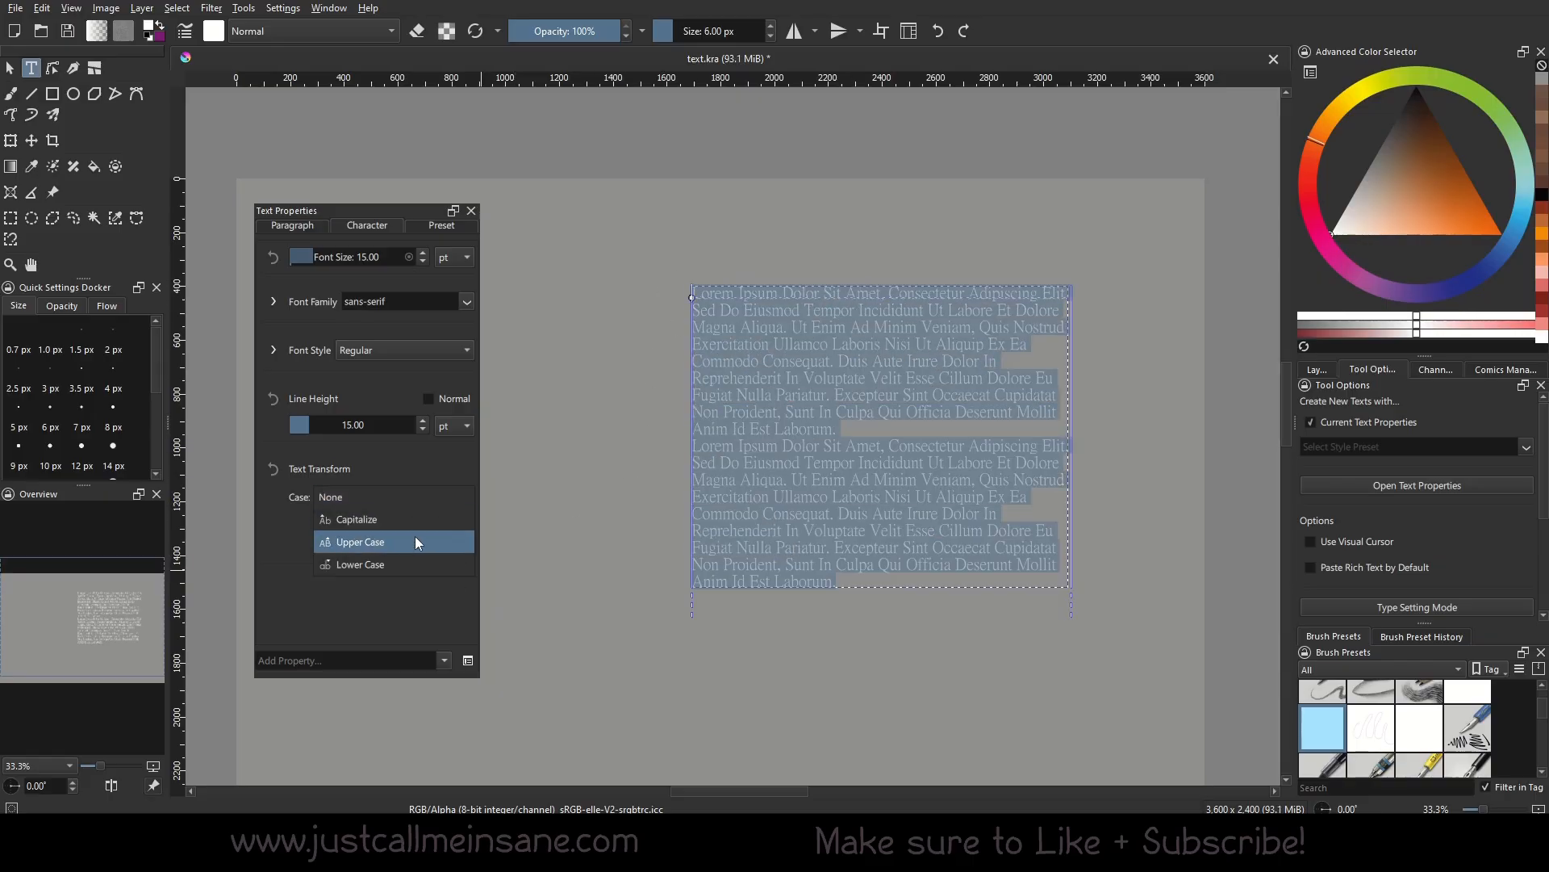
left_click(414, 542)
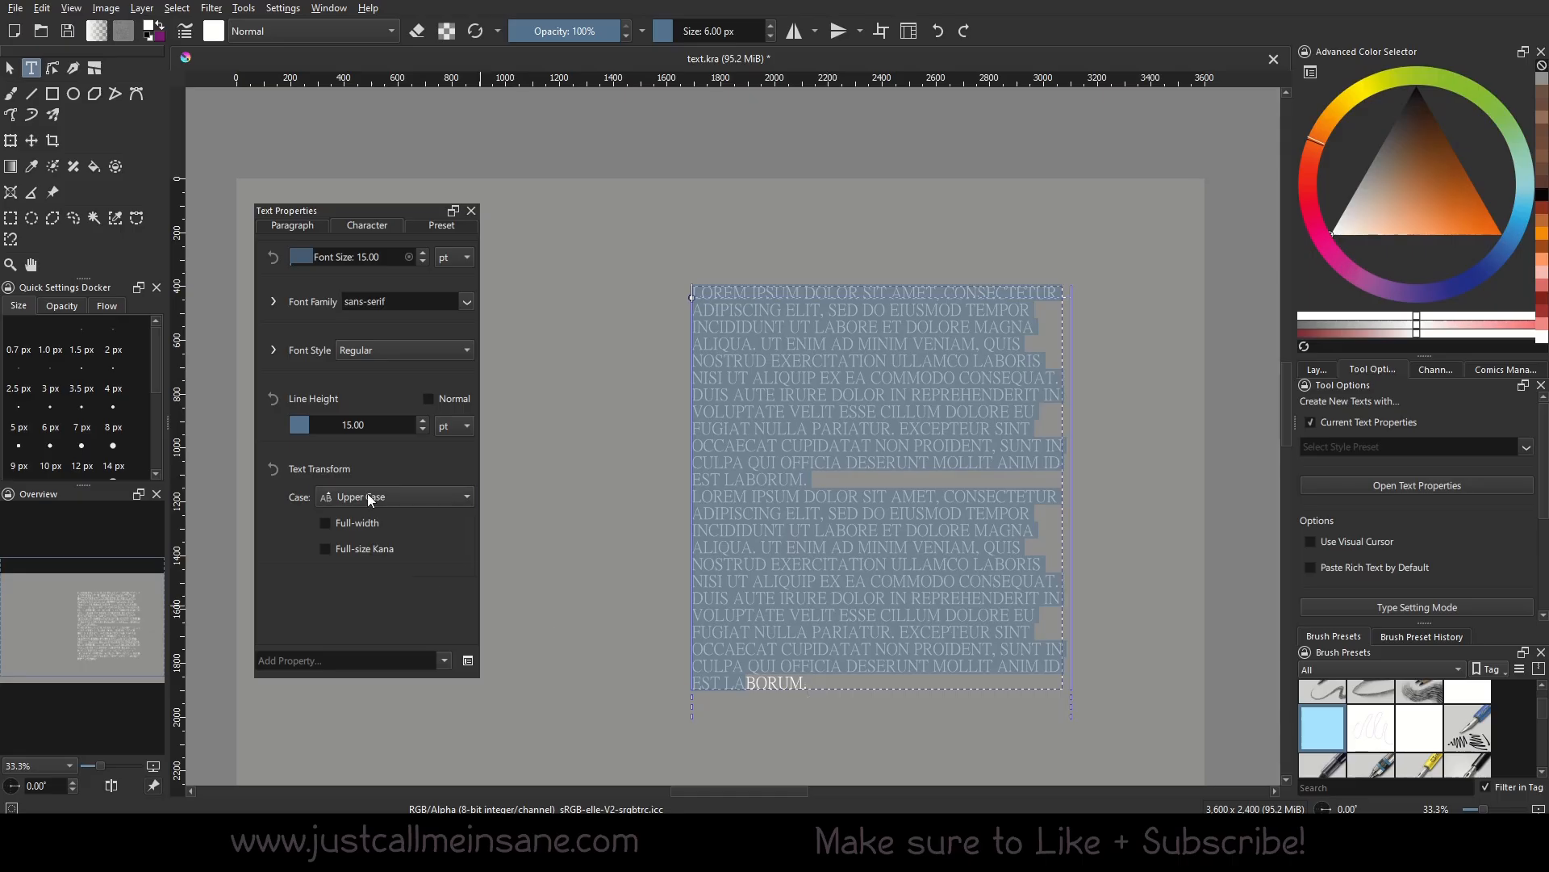
Step: Set the case of the whole Lorem ipsum text to Lower Case, including the "BORUM." ending of the last word
left_click(368, 496)
left_click(387, 561)
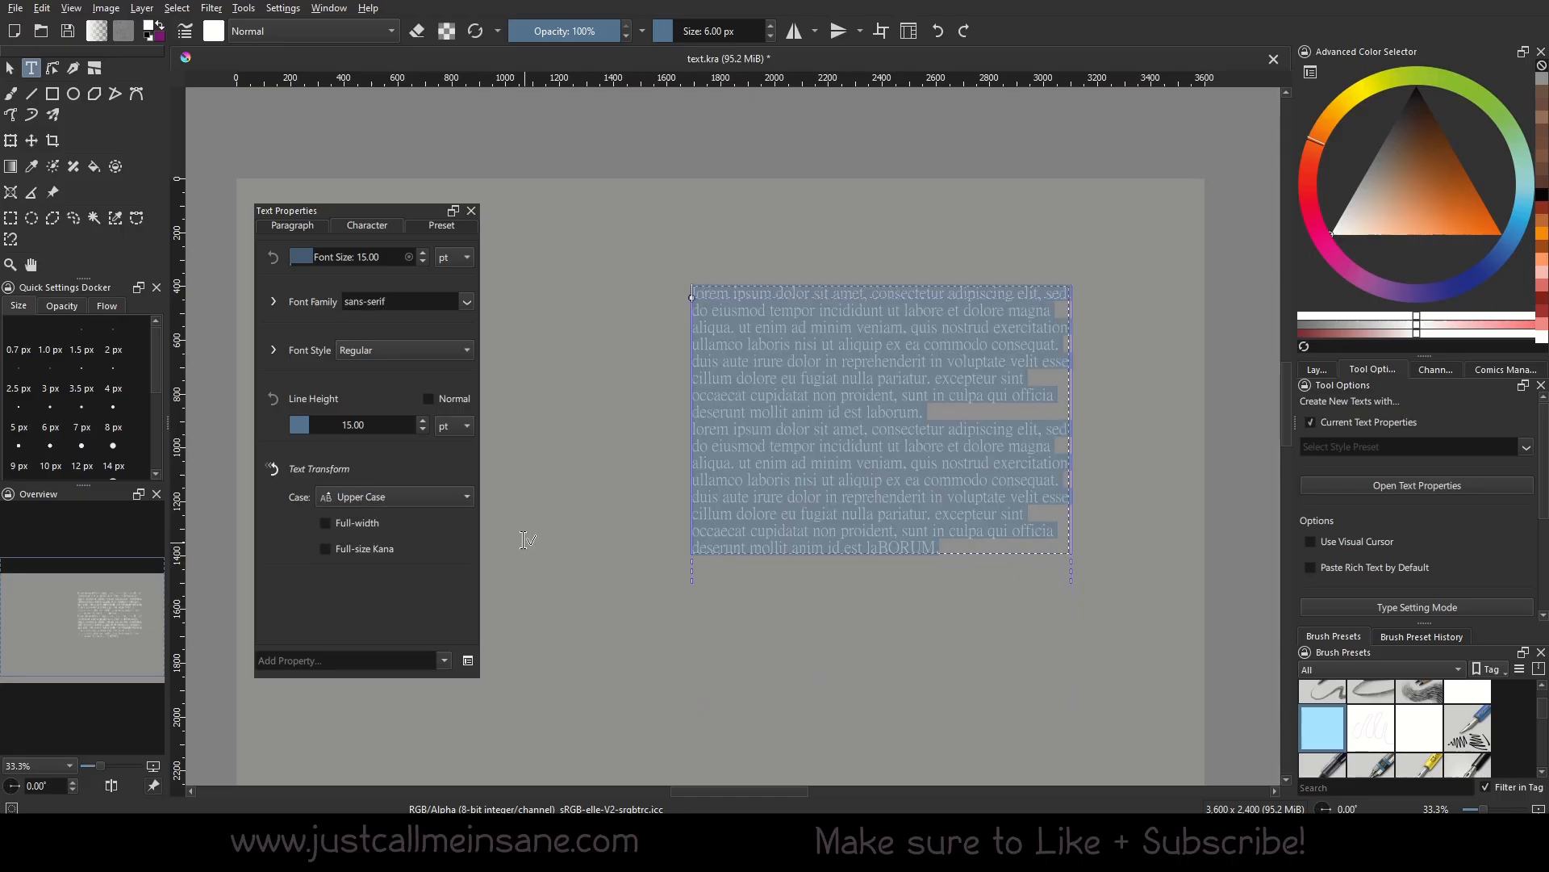
left_click(718, 303)
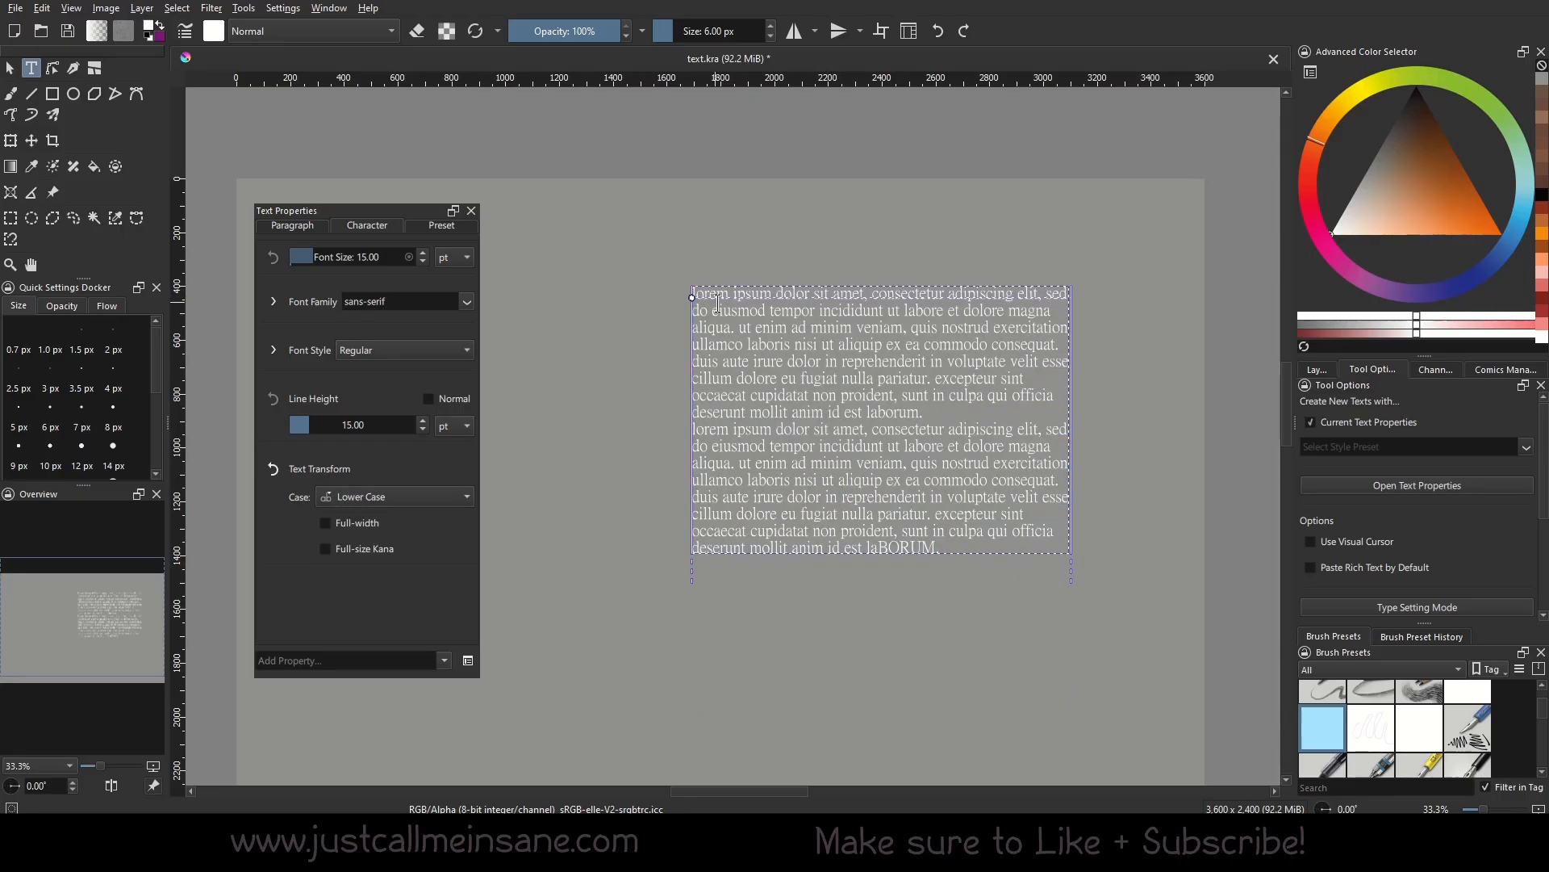
left_click(952, 551)
left_click_drag(951, 551, 877, 550)
left_click(384, 494)
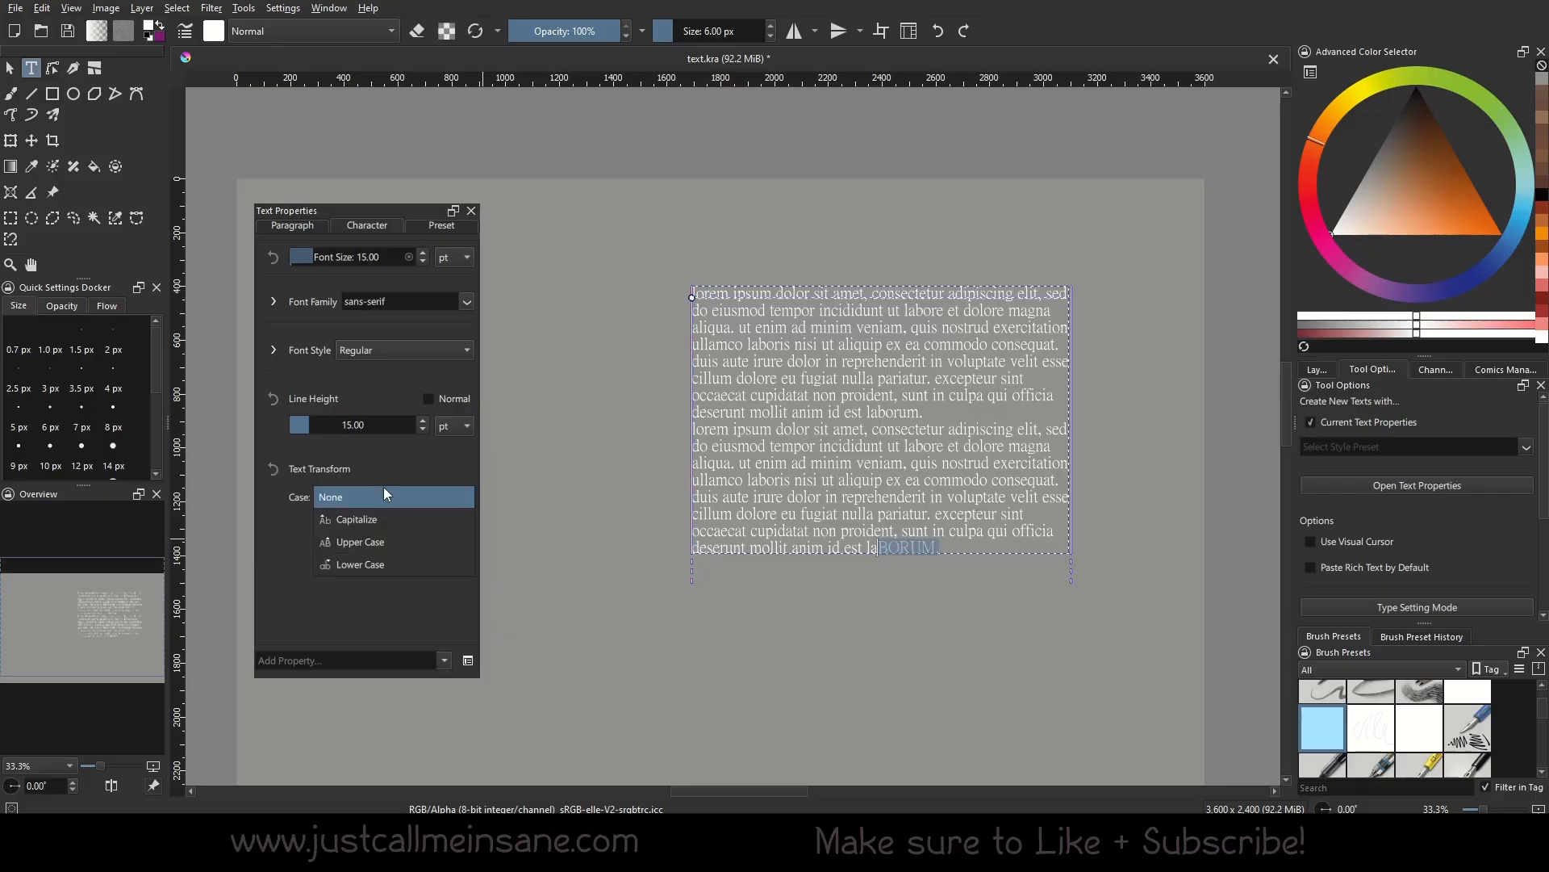
left_click(385, 564)
left_click(953, 549)
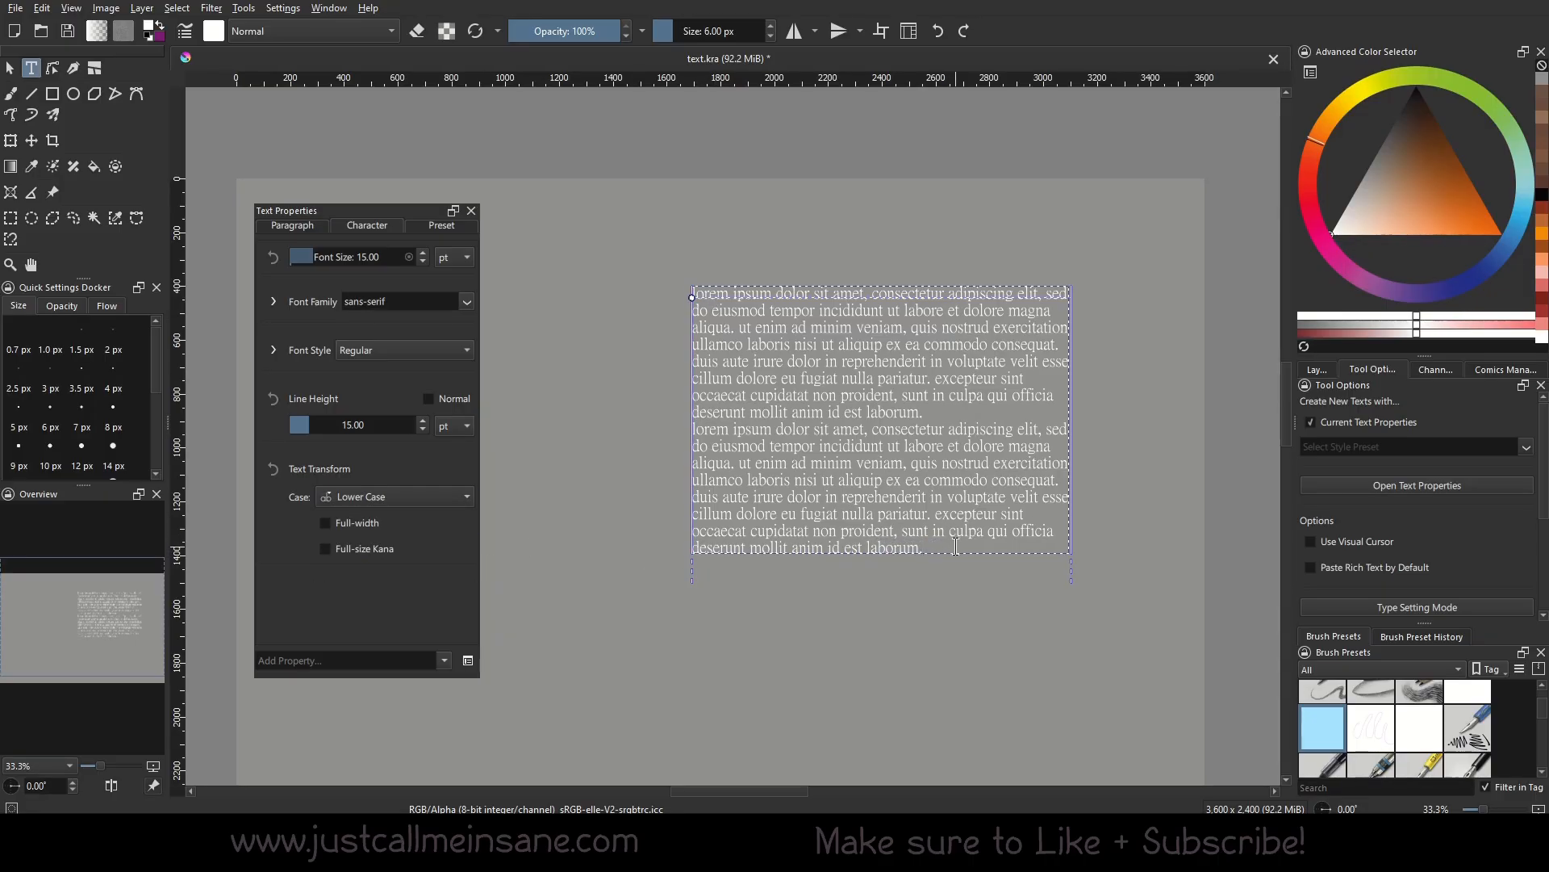
Step: Select all of the Lorem ipsum text and enable the Full-width text transform
left_click_drag(956, 546, 581, 277)
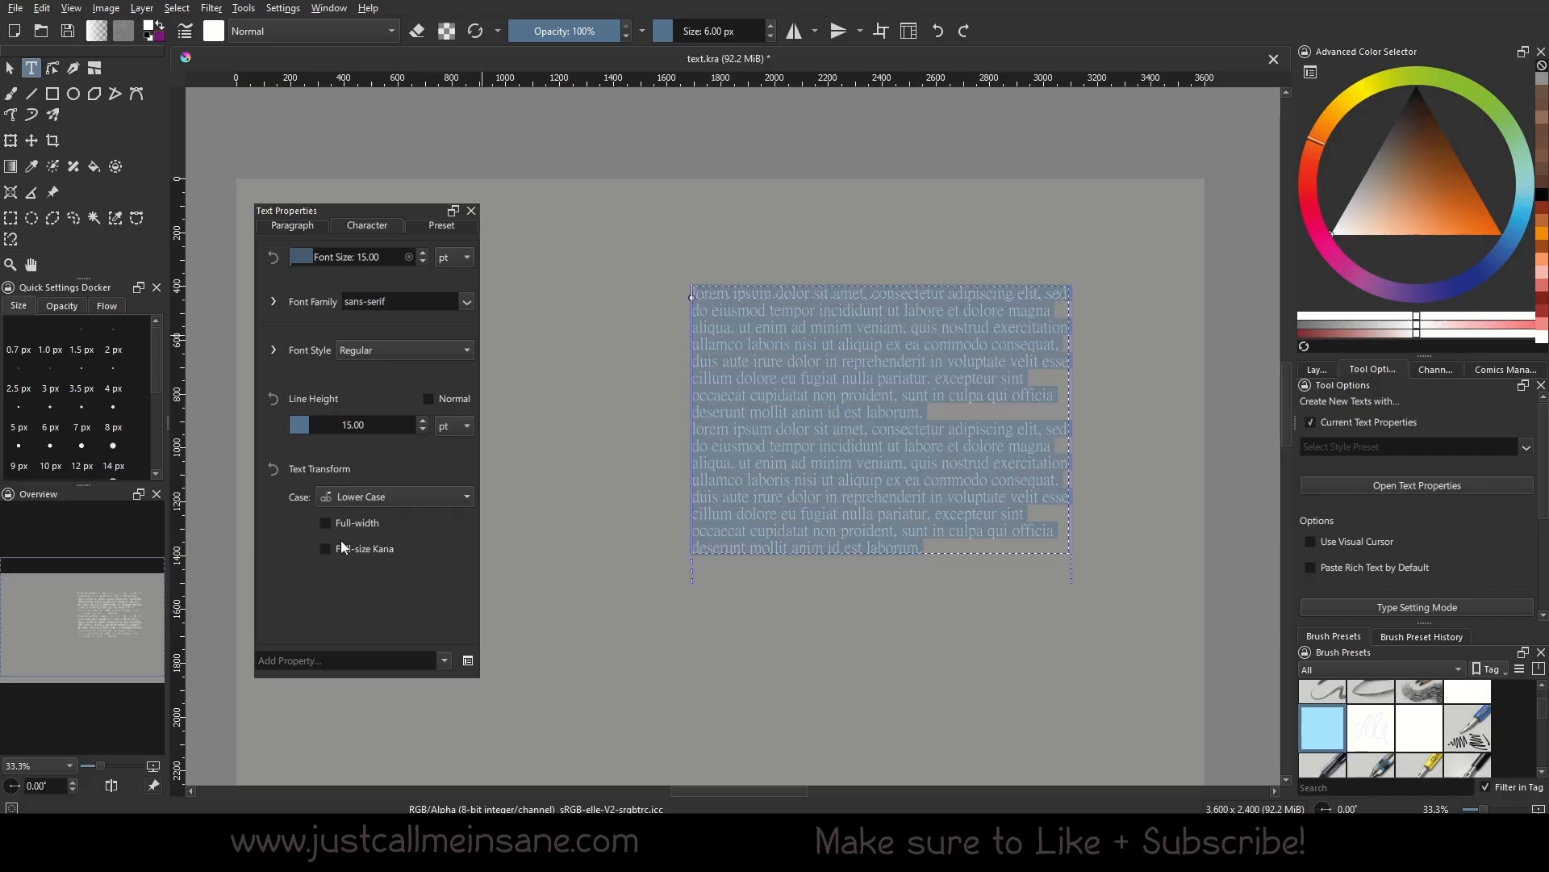
left_click(358, 526)
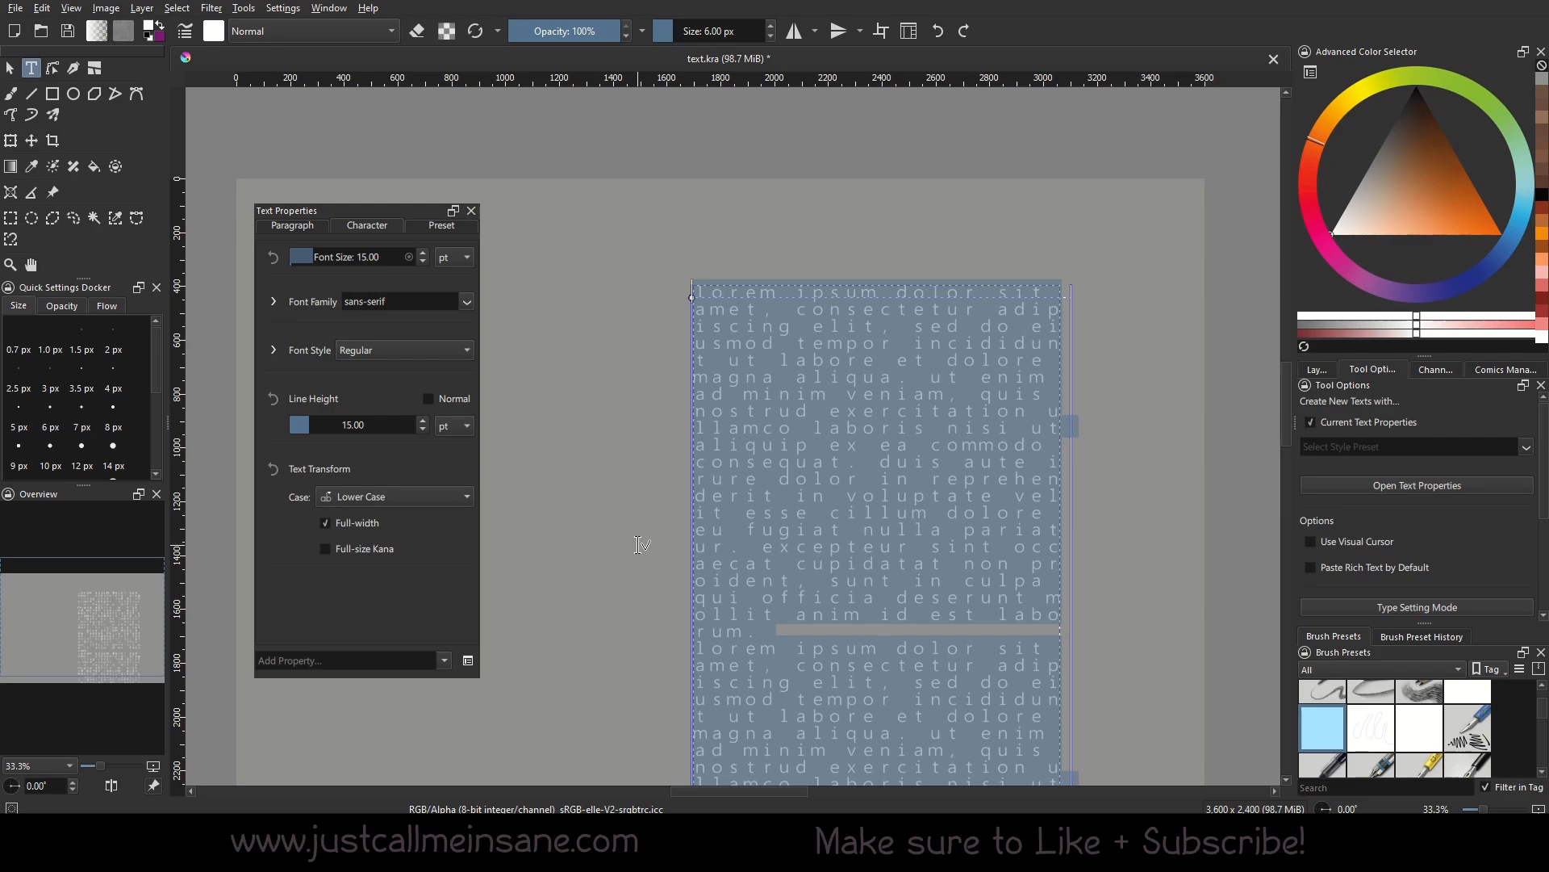
scroll(639, 545, "down", 1)
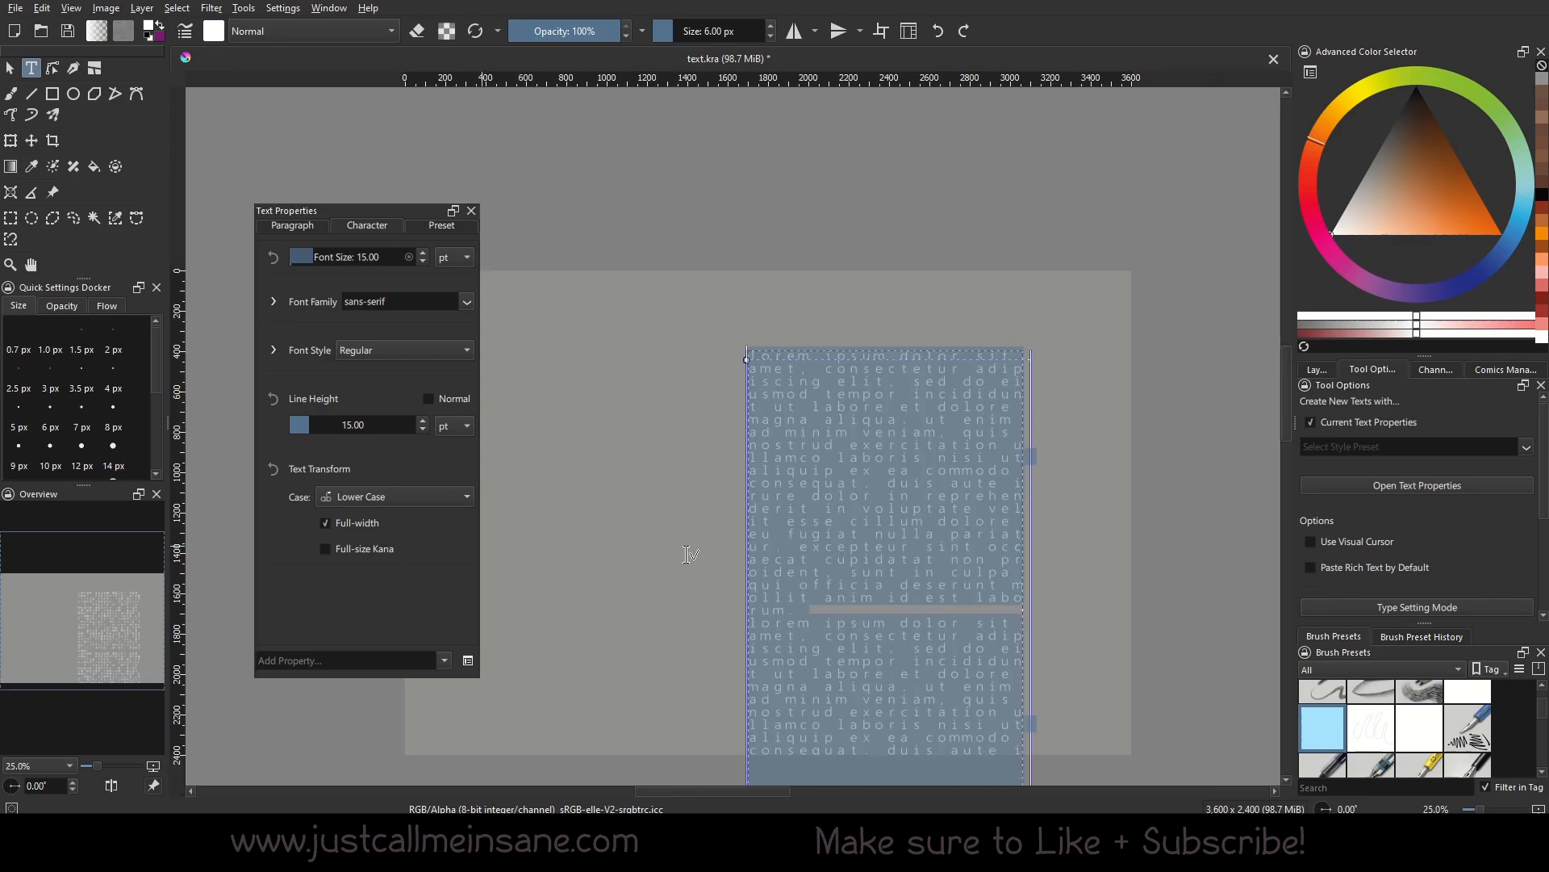
Step: Reset the selected text's case to None and turn off its Full-width transform
scroll(692, 555, "up", 1)
left_click(391, 496)
left_click(371, 516)
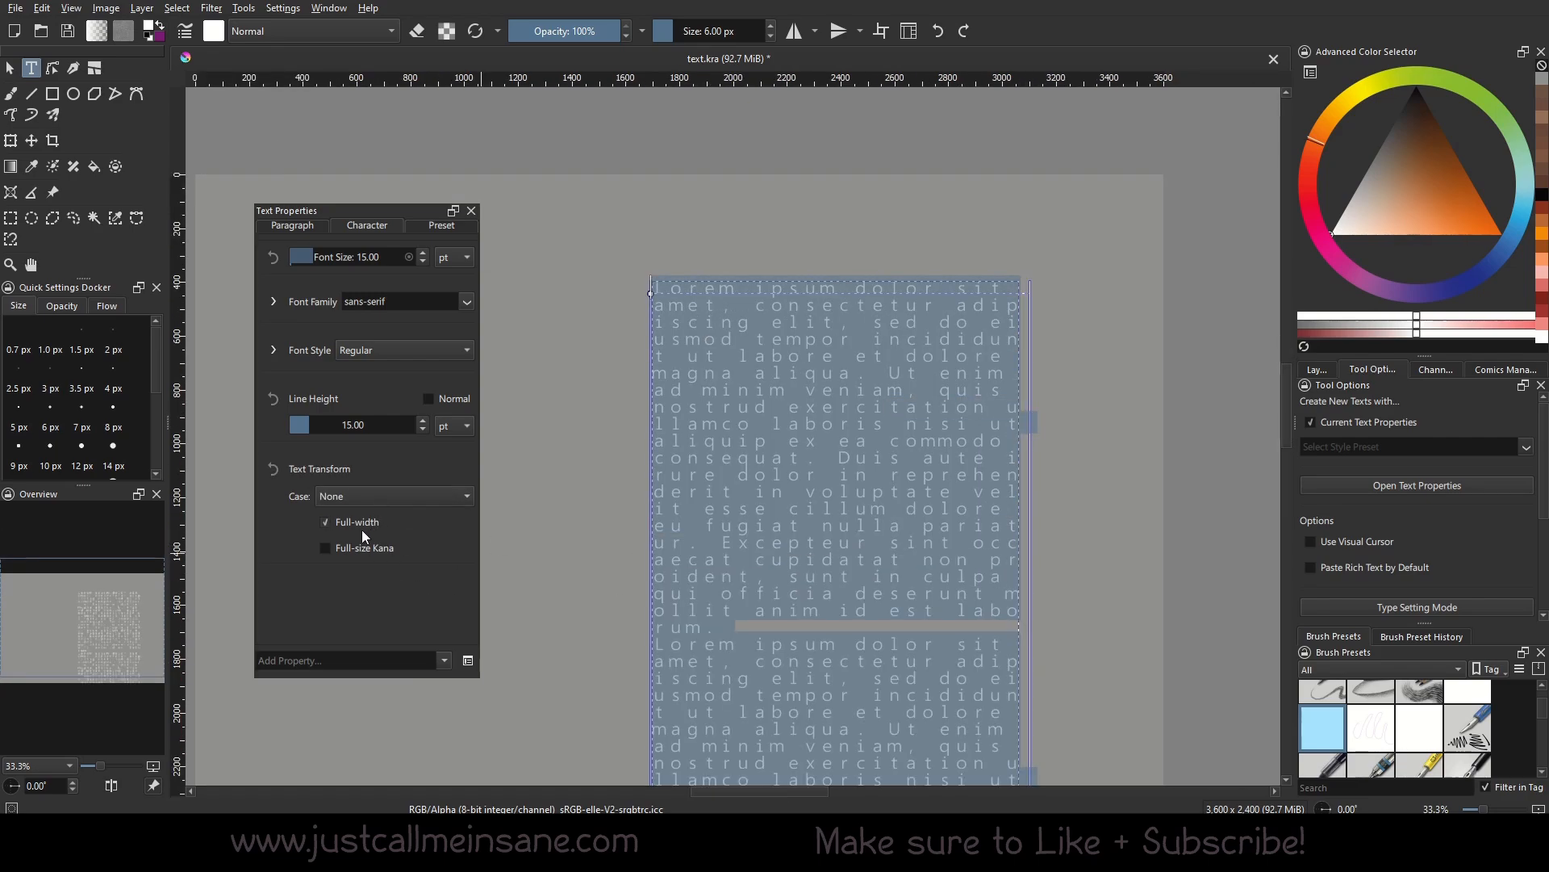
left_click(362, 526)
left_click(360, 522)
left_click(368, 523)
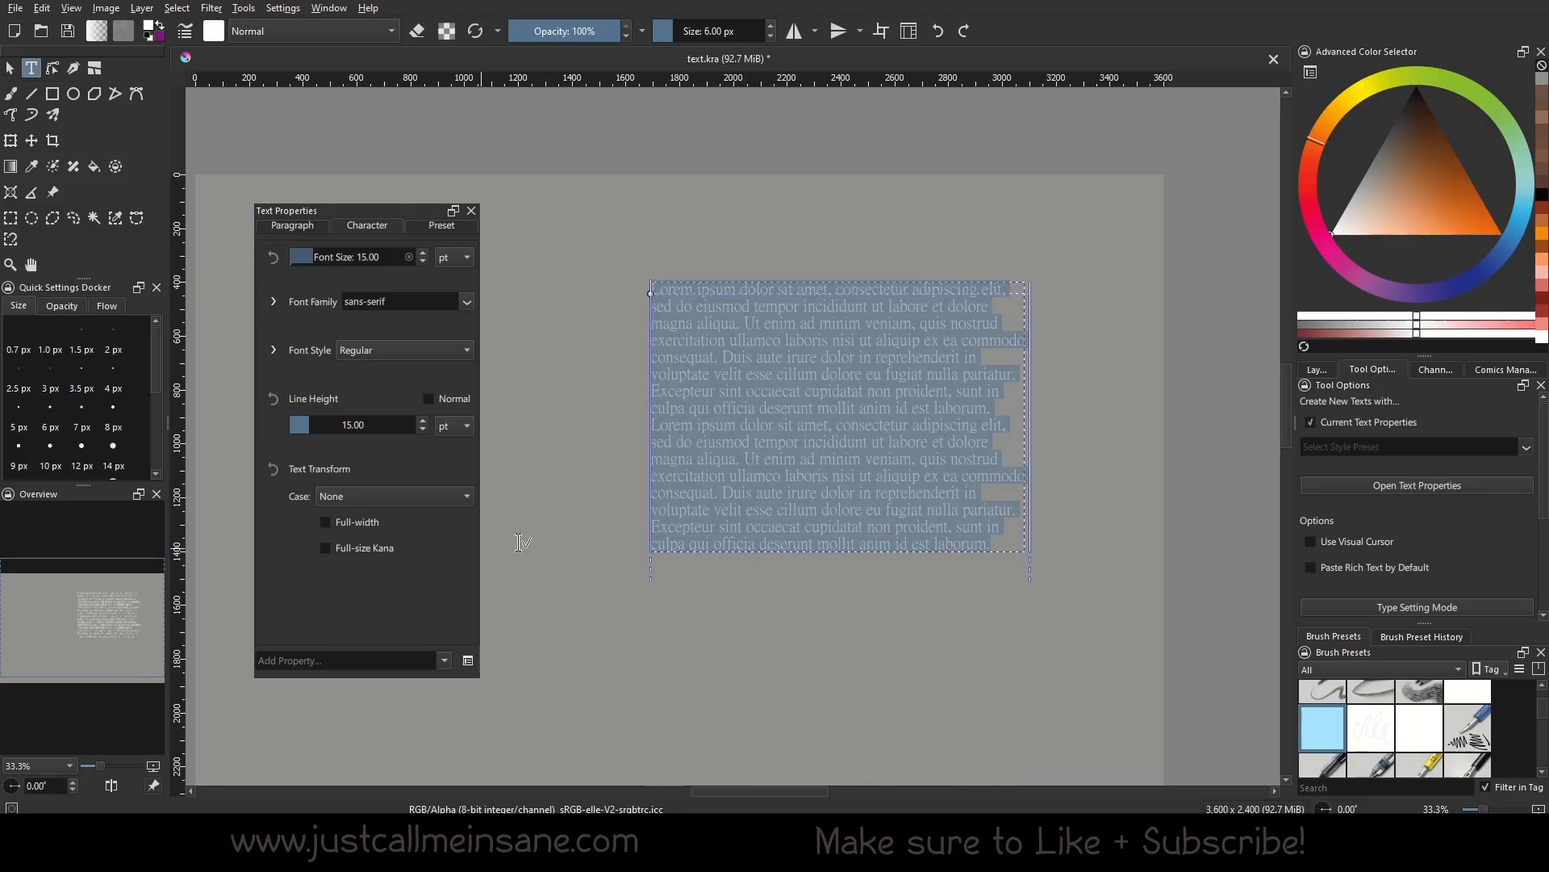
Step: Reselect both Lorem ipsum paragraphs, try the Full-width transform on them, and turn it off again
left_click(787, 510)
left_click_drag(1019, 538, 601, 288)
left_click(420, 497)
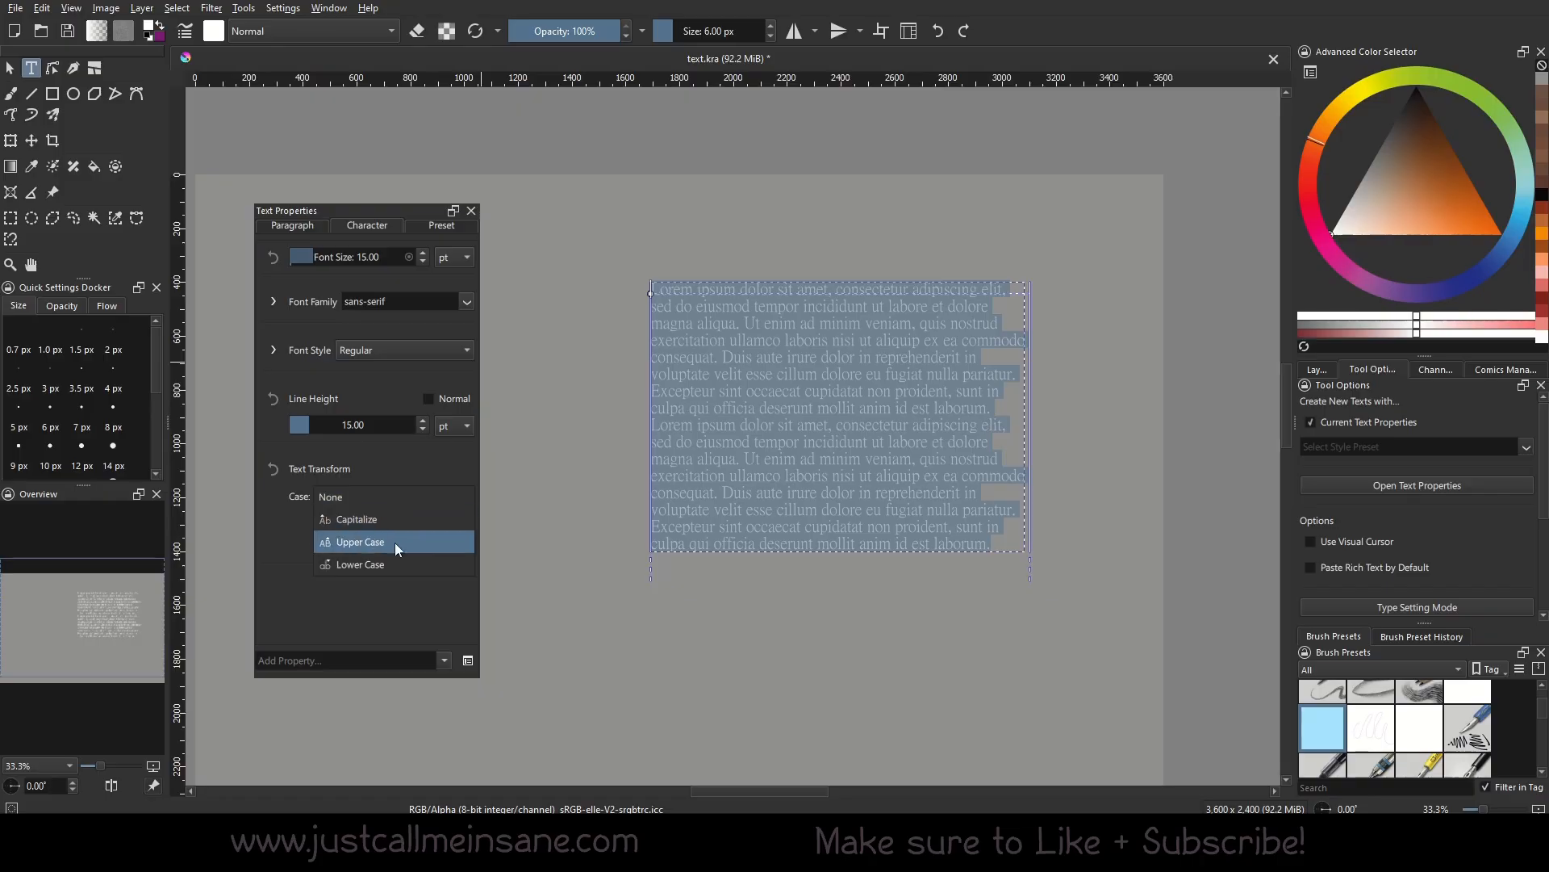
left_click(380, 640)
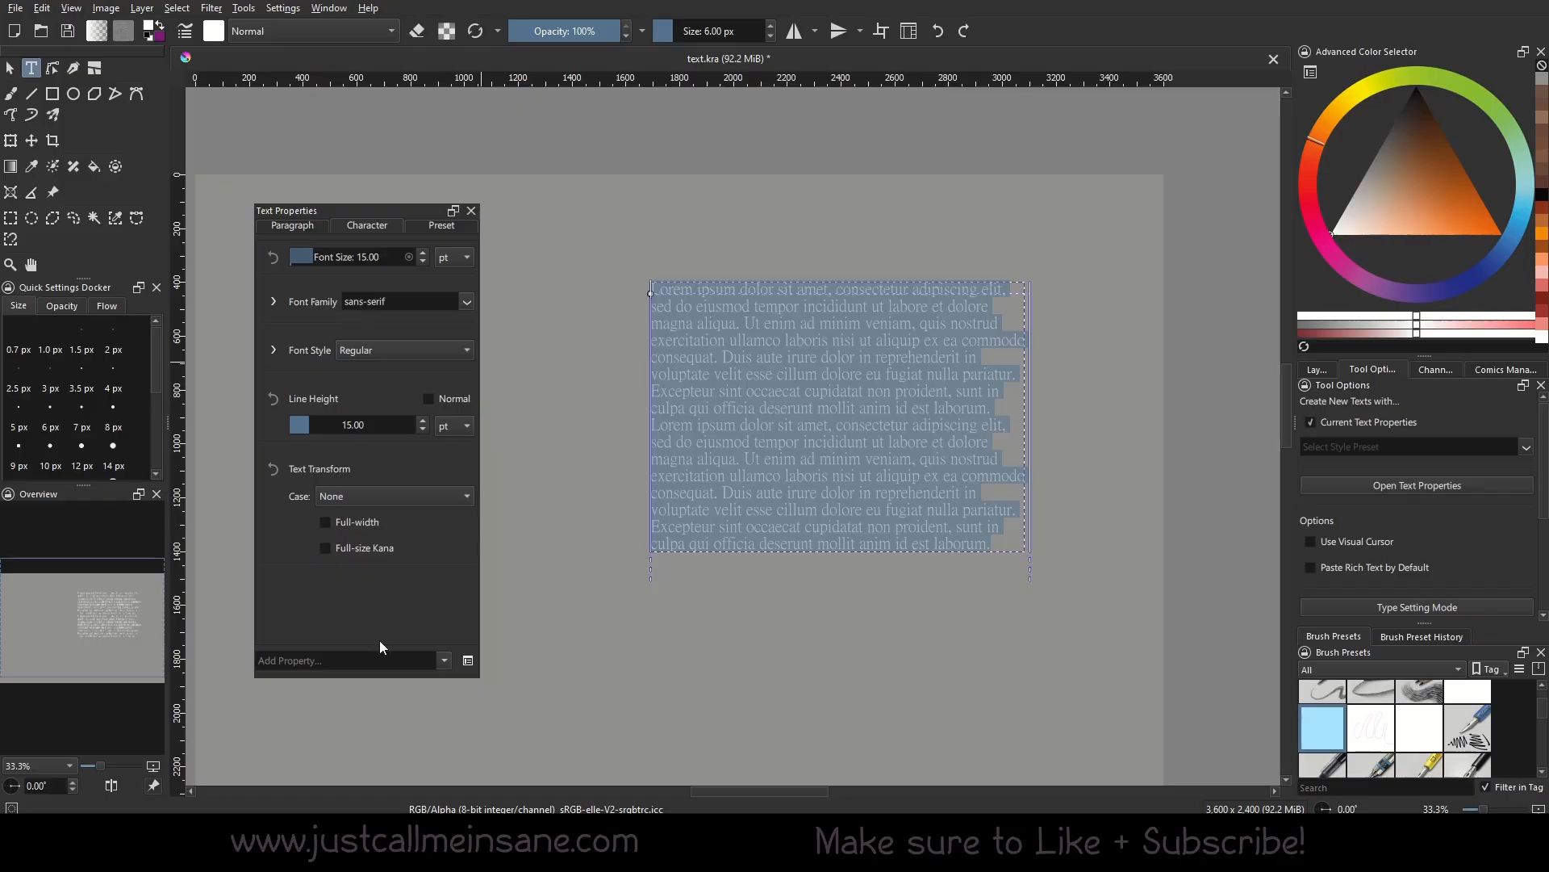
left_click(357, 523)
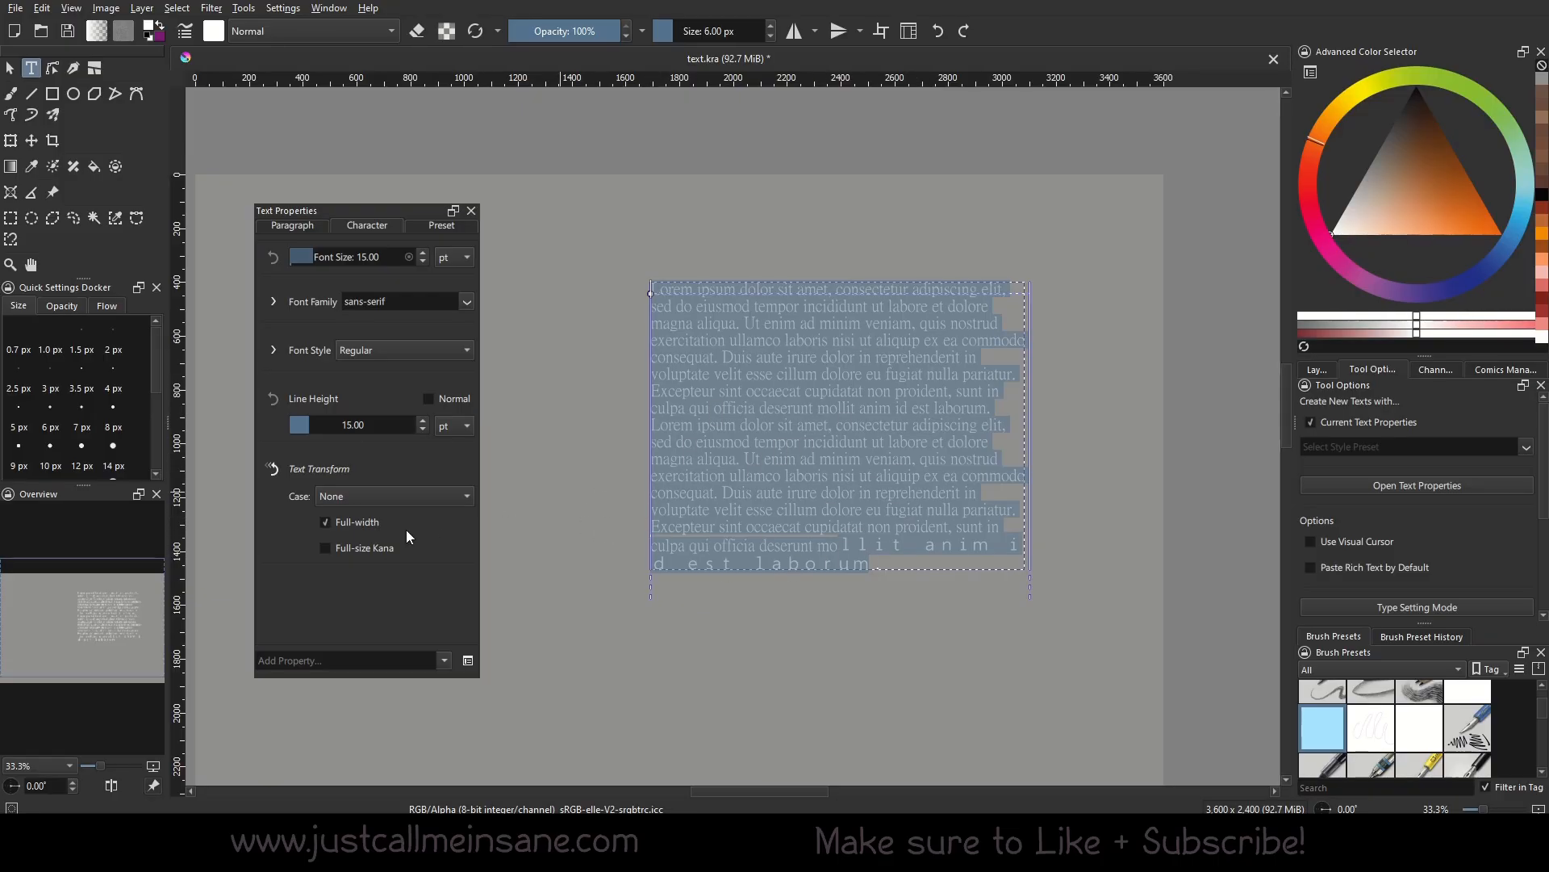
left_click(327, 521)
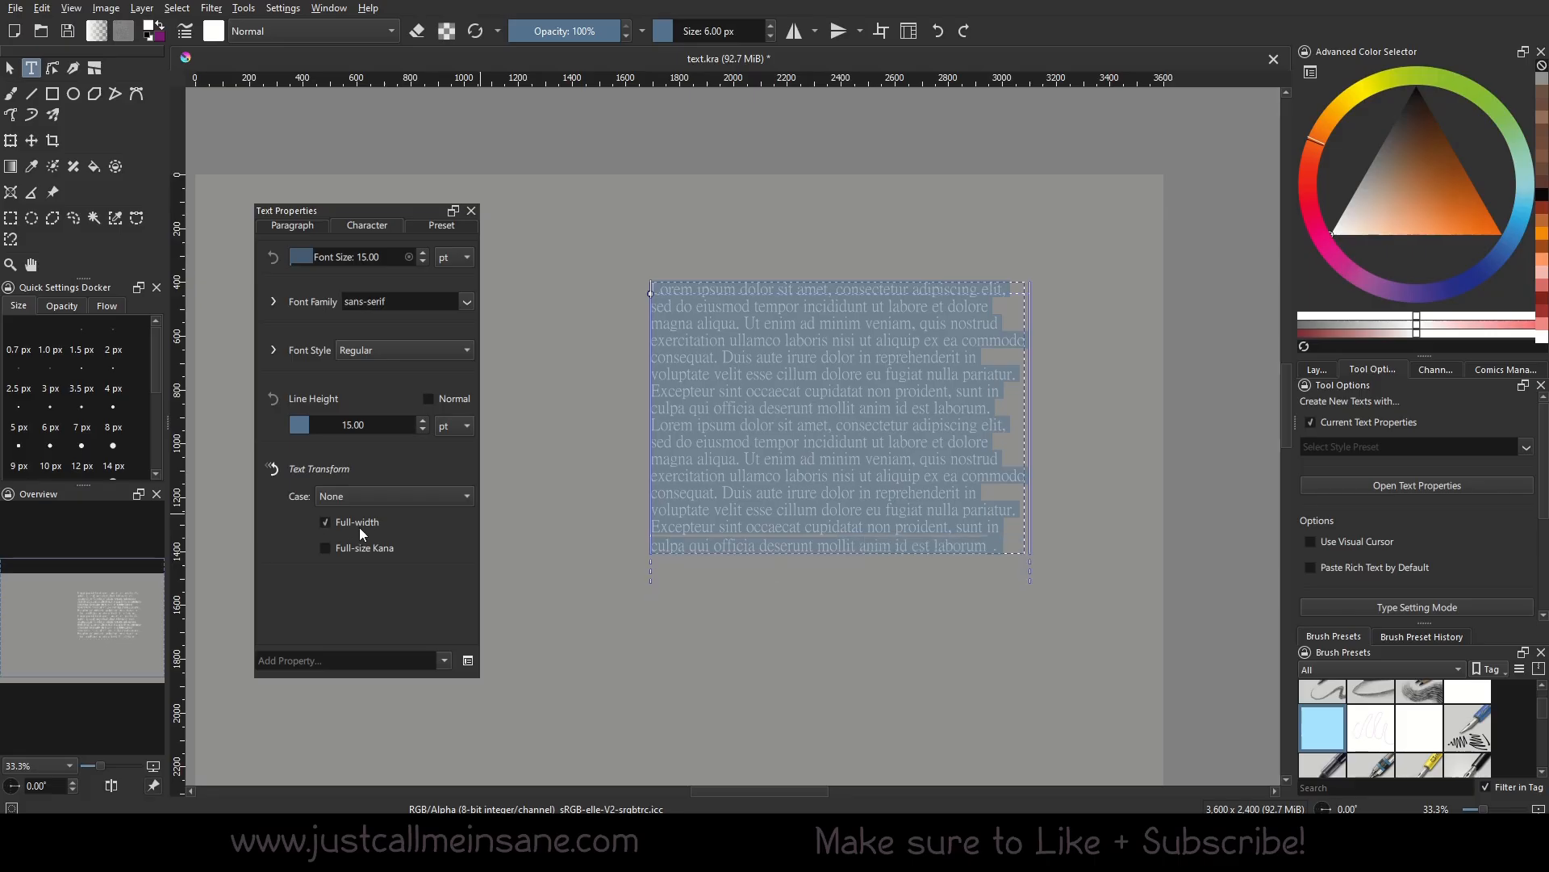
left_click(360, 526)
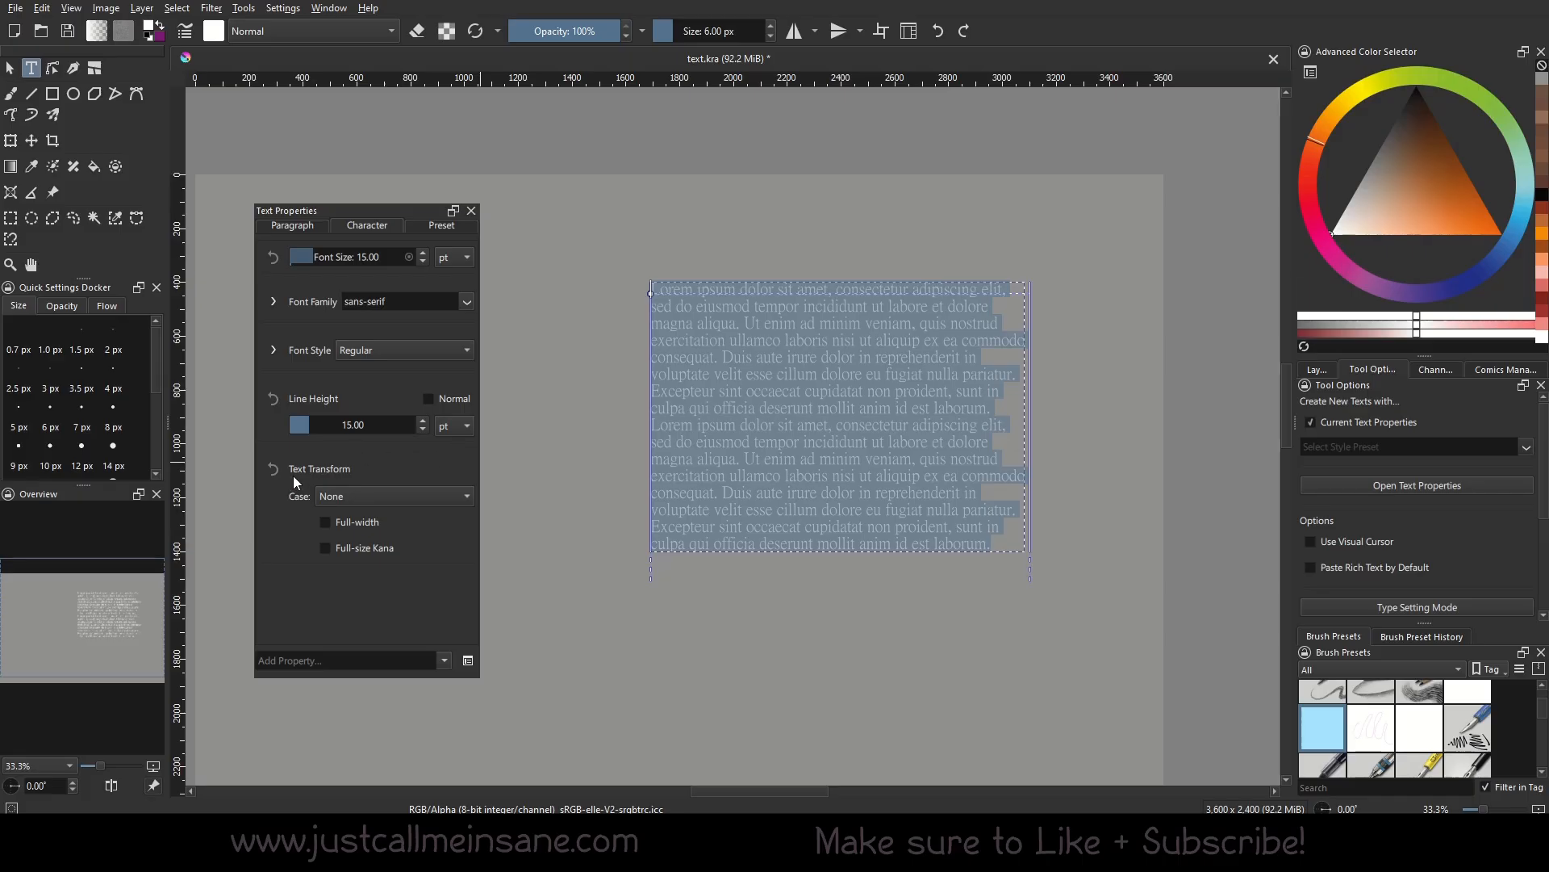
Step: Add the Text Decoration property and underline both Lorem ipsum paragraphs
left_click(734, 442)
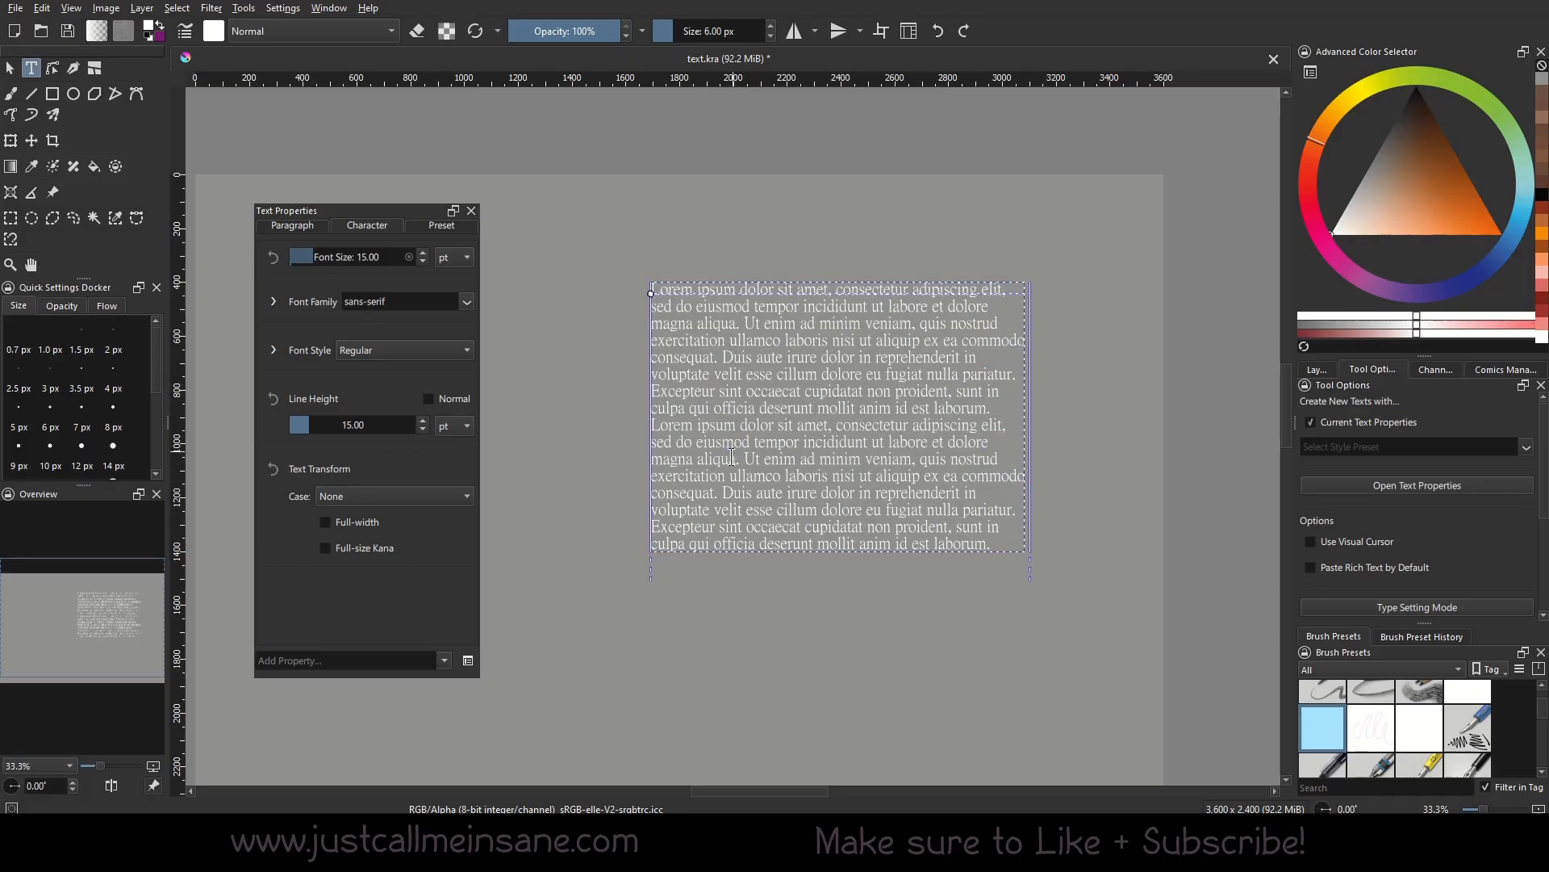
left_click(339, 510)
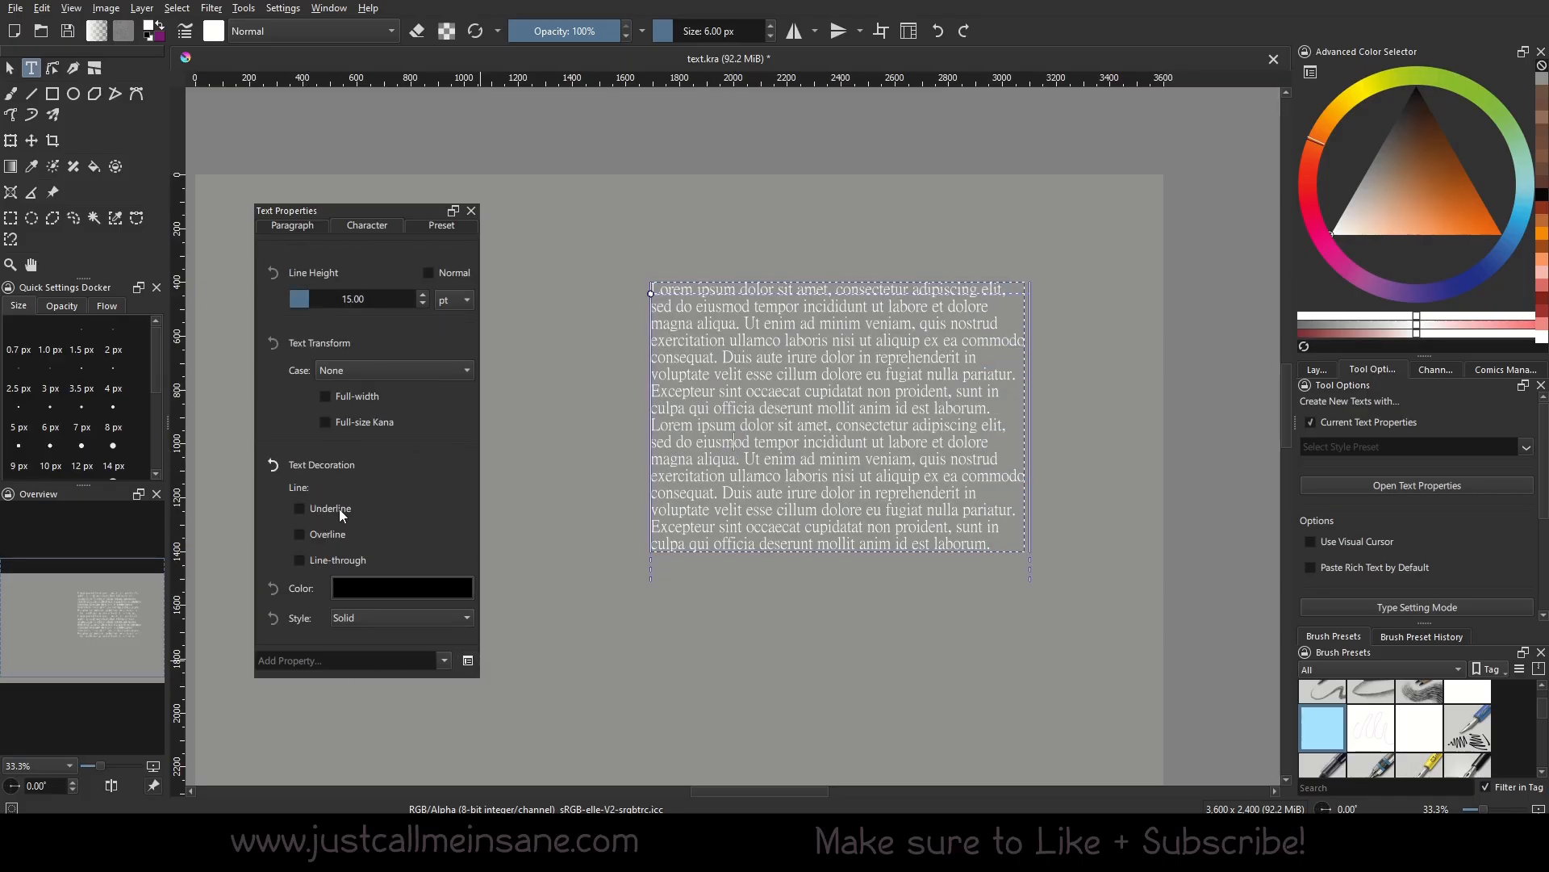
left_click_drag(1027, 528, 652, 289)
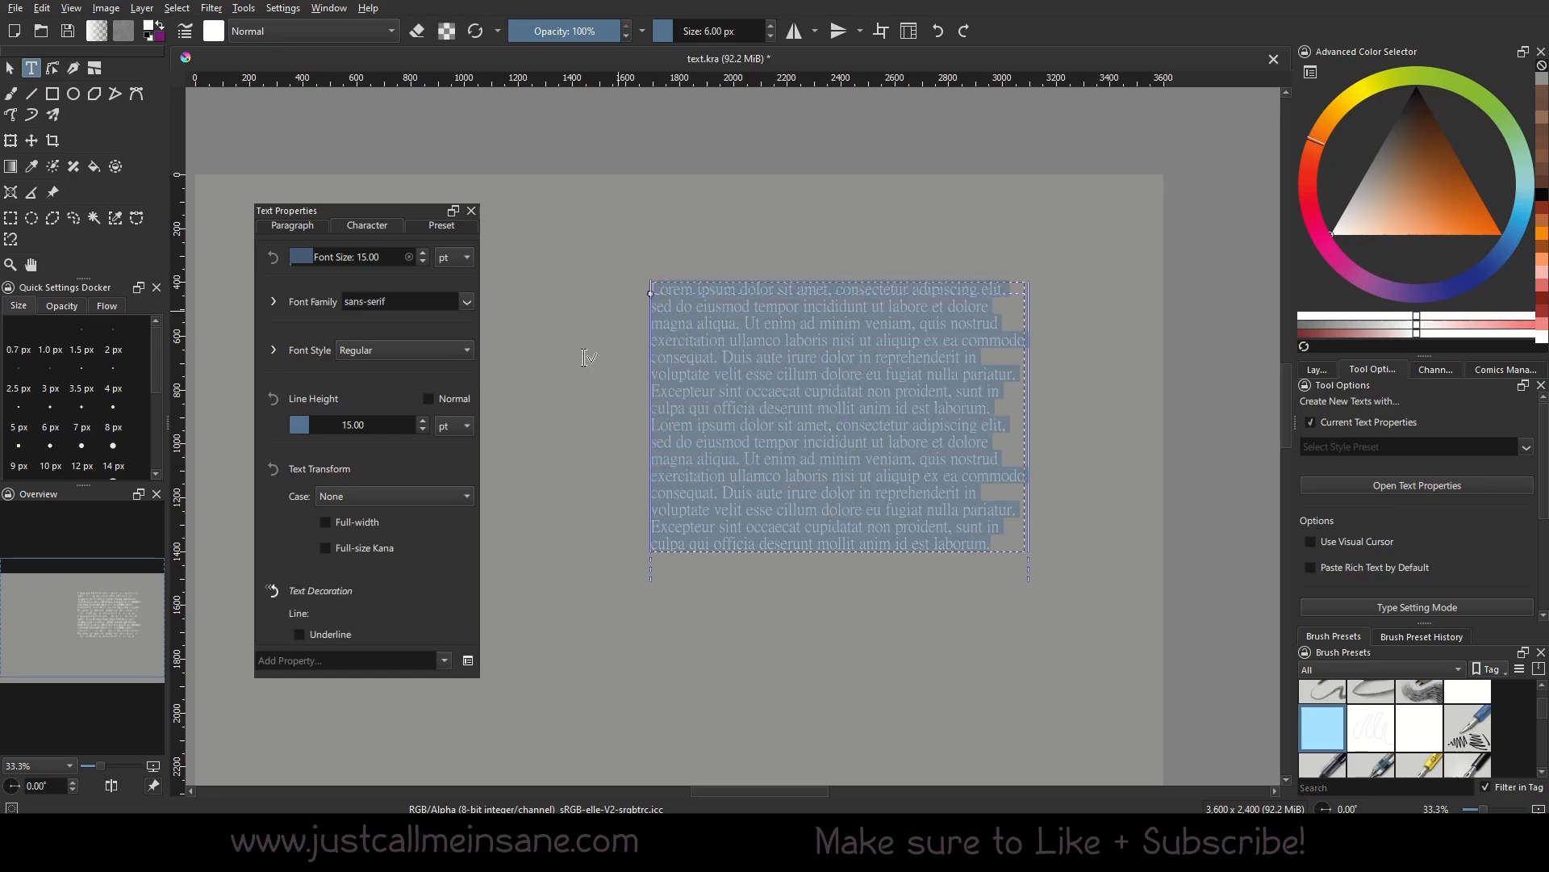
scroll(376, 583, "down", 5)
left_click(346, 506)
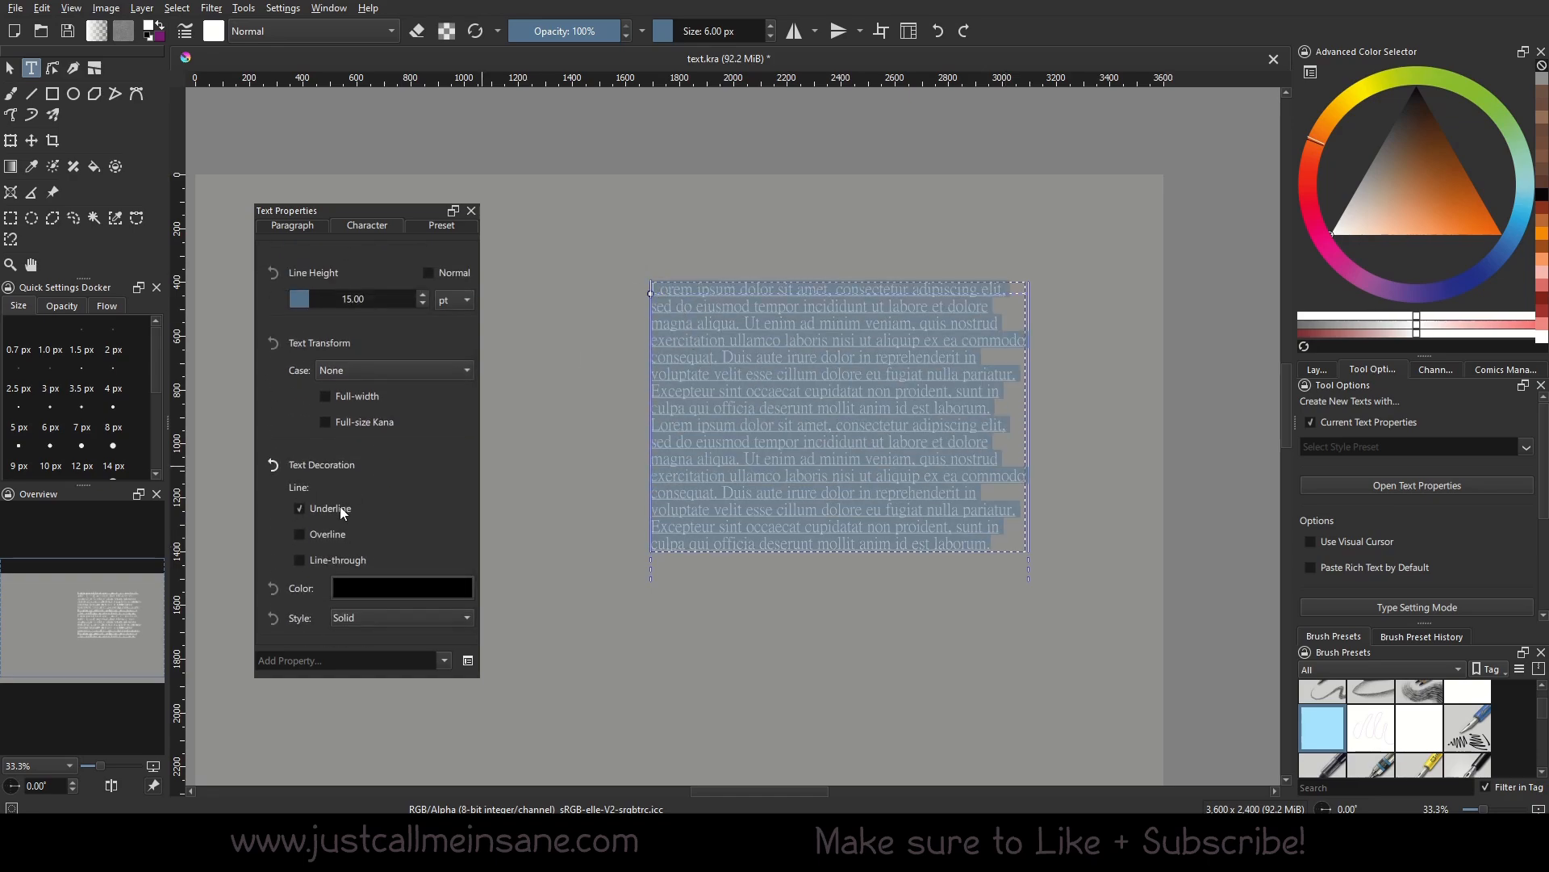
Step: Remove the underline and try the Overline and Line-through decorations on the selected text in turn
left_click(341, 506)
left_click(335, 536)
left_click(335, 536)
left_click(334, 561)
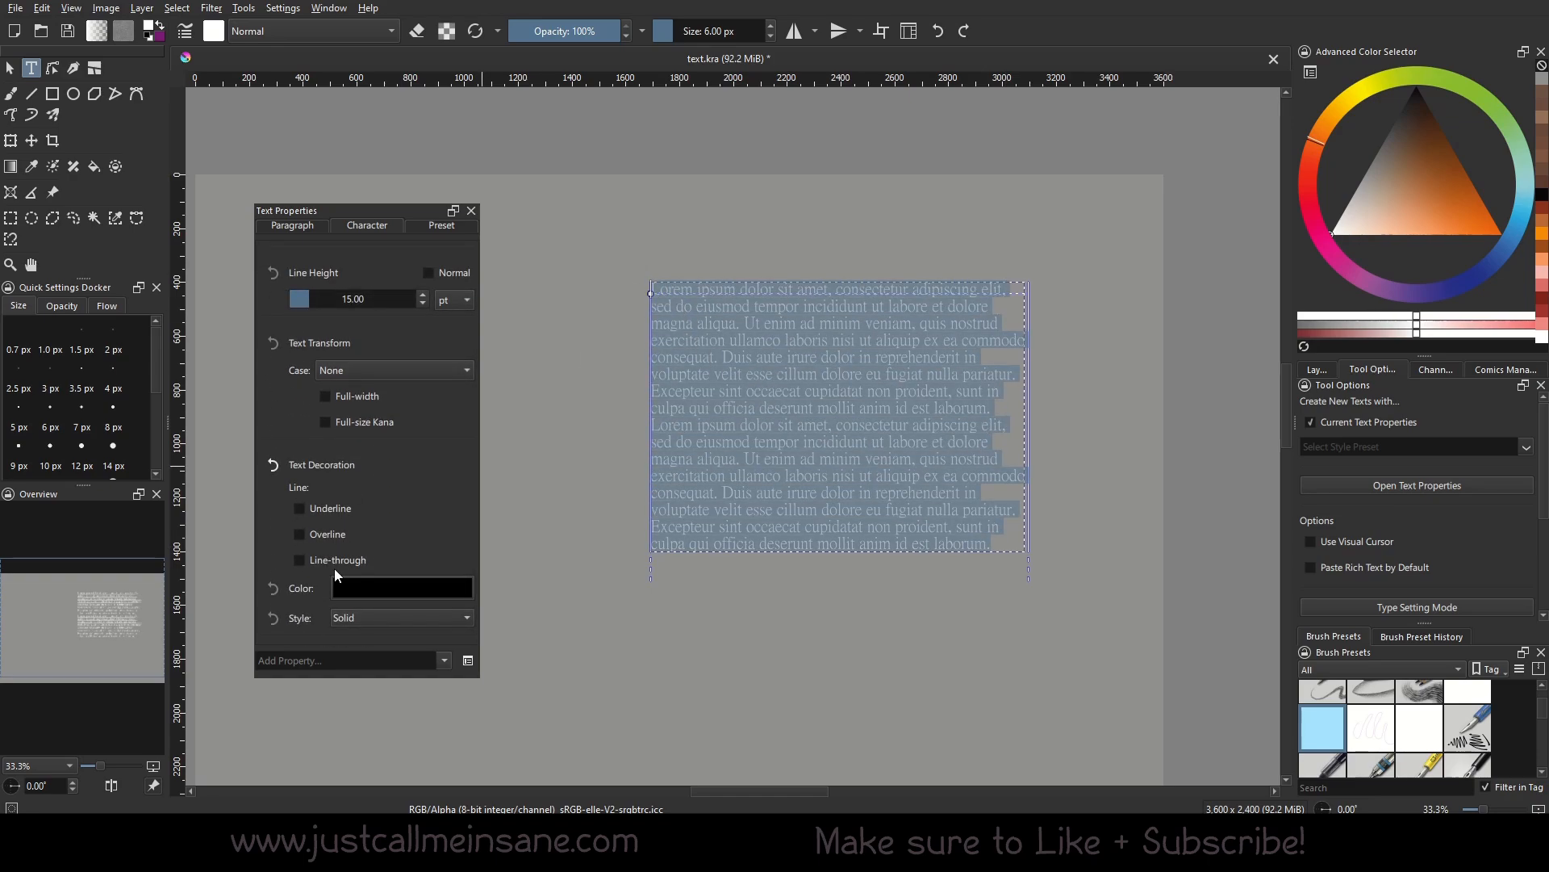
left_click(333, 565)
Step: Give the selected text a Dashed underline in orange #ff5500
left_click(360, 581)
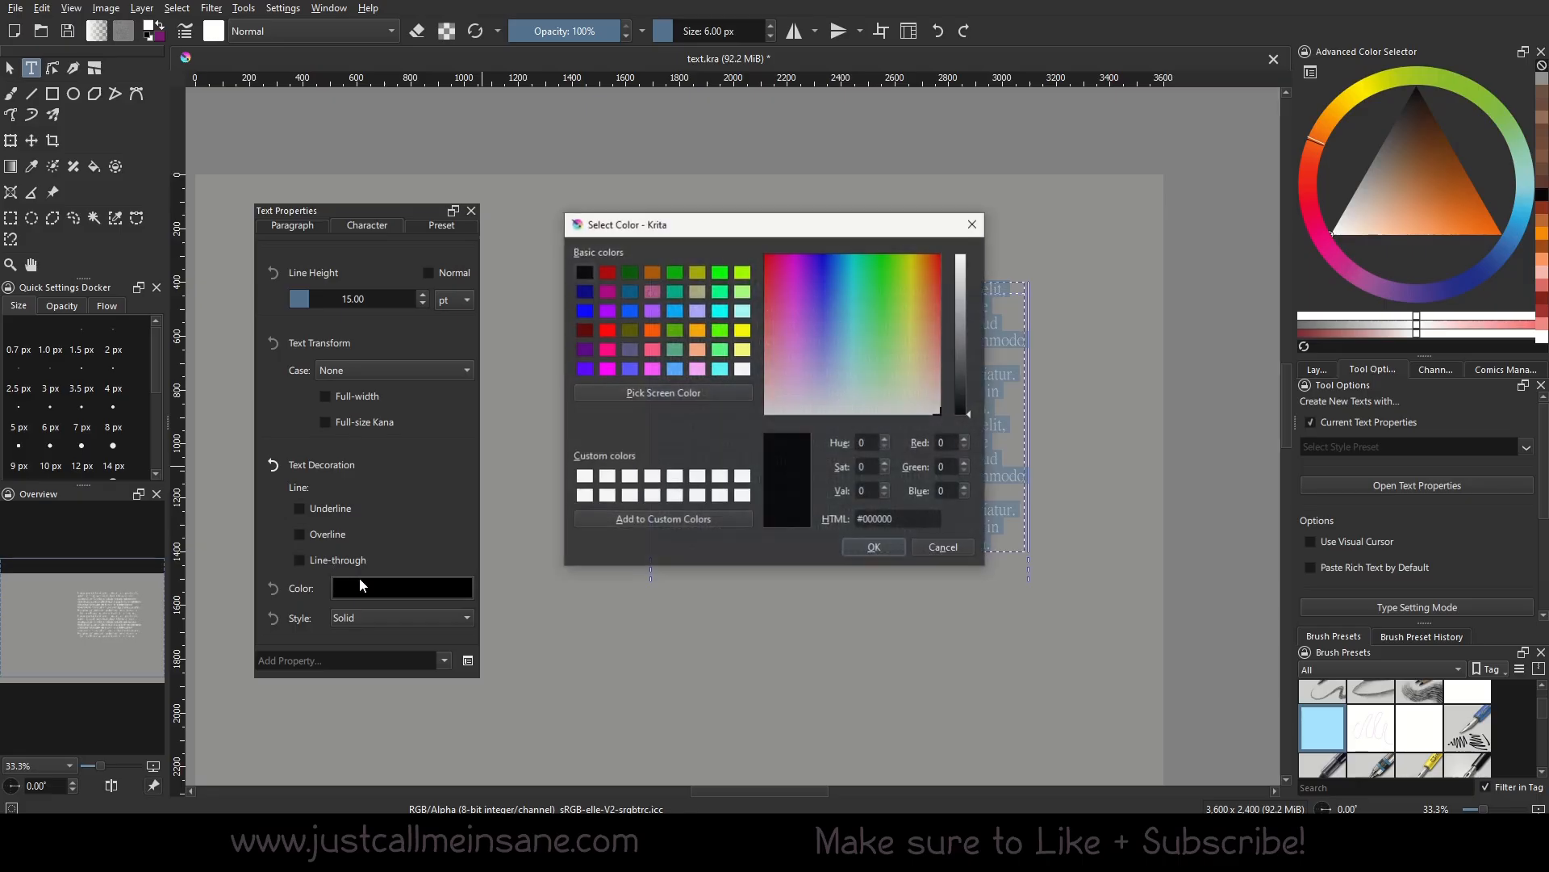
left_click(696, 350)
left_click(652, 330)
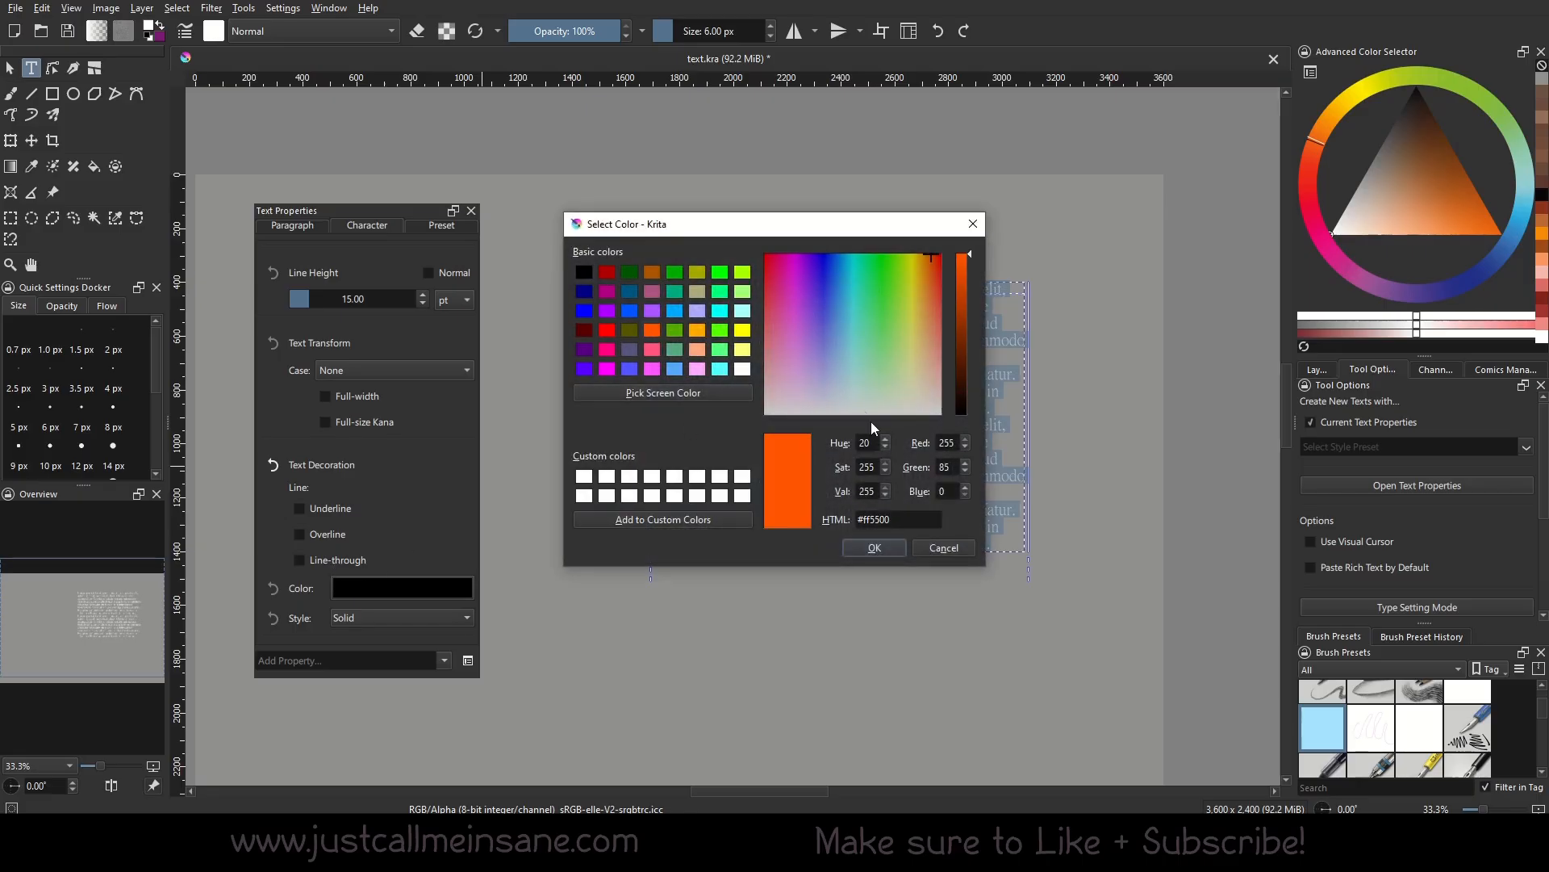
left_click(874, 548)
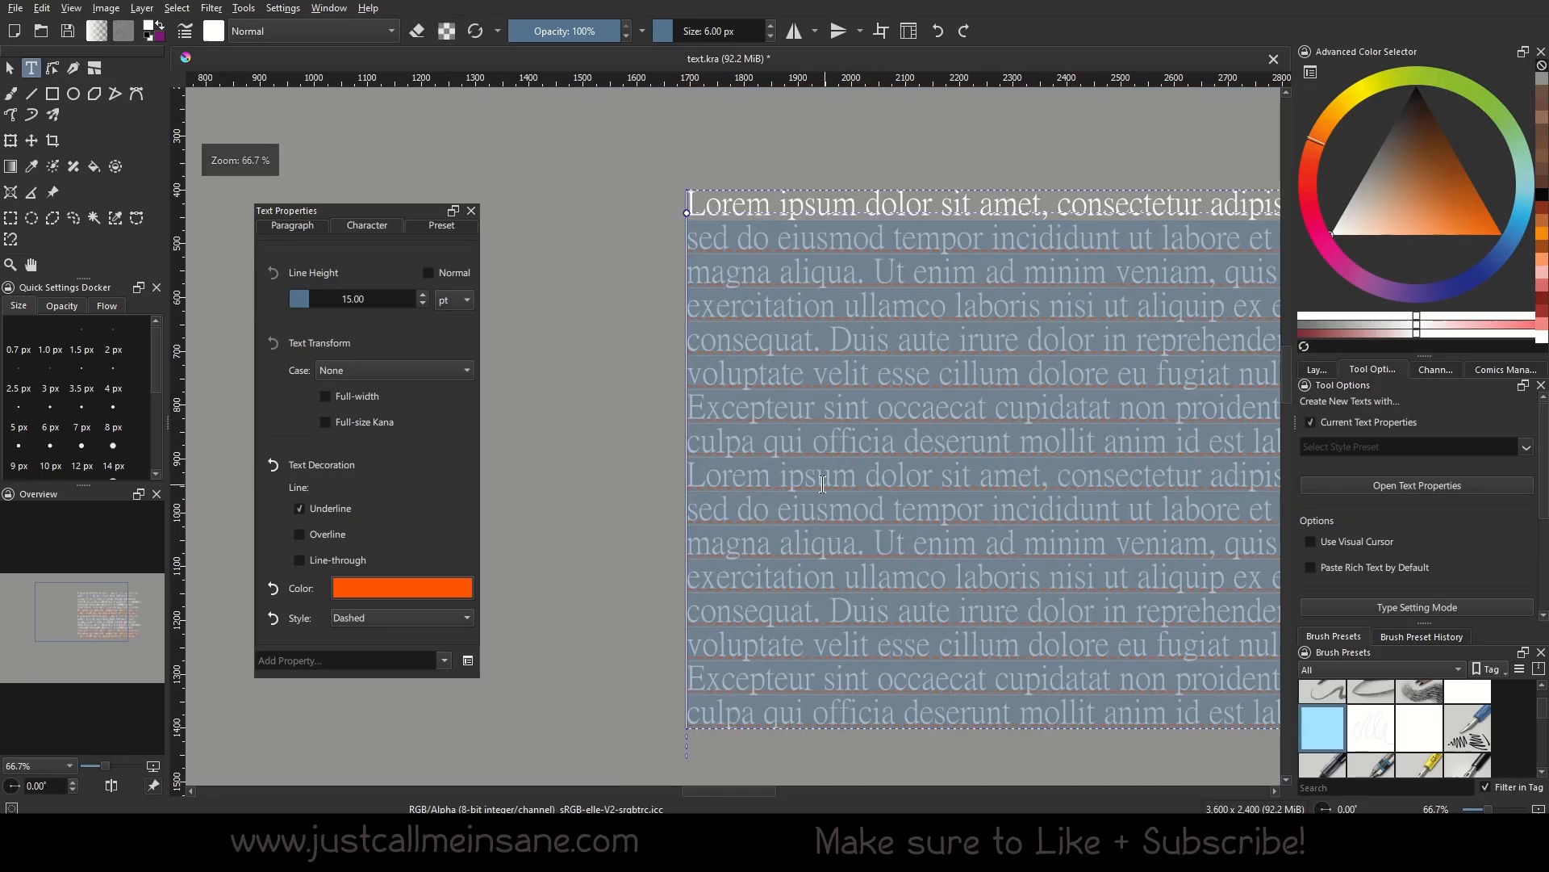
Step: Set the decoration style to Wavy for the word "ipsum" at the start of the second paragraph
left_click(836, 472)
left_click_drag(1081, 513, 923, 514)
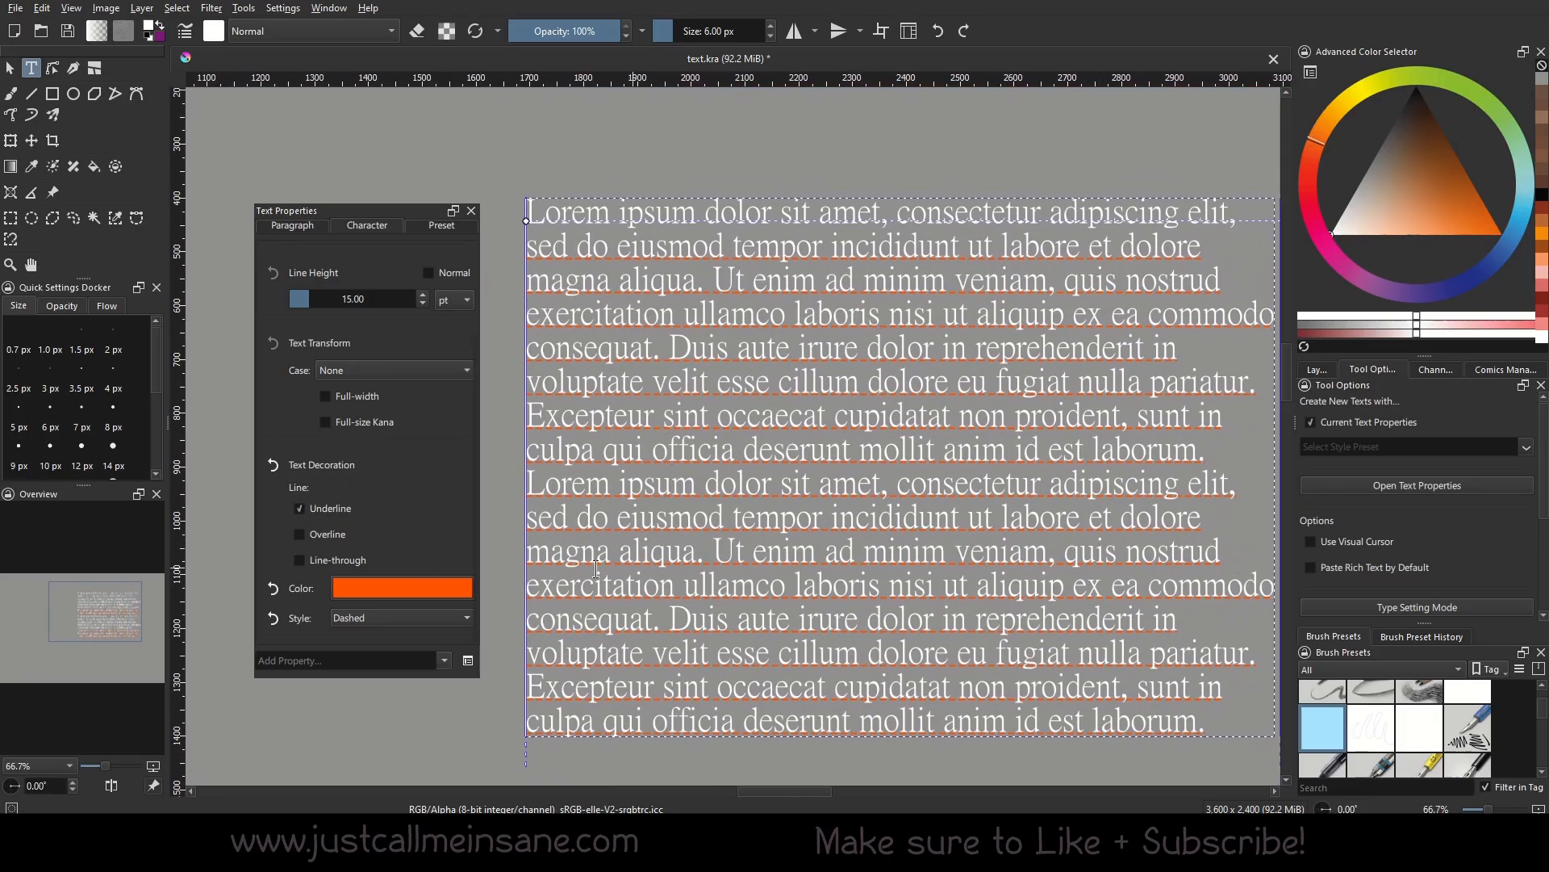
left_click(427, 620)
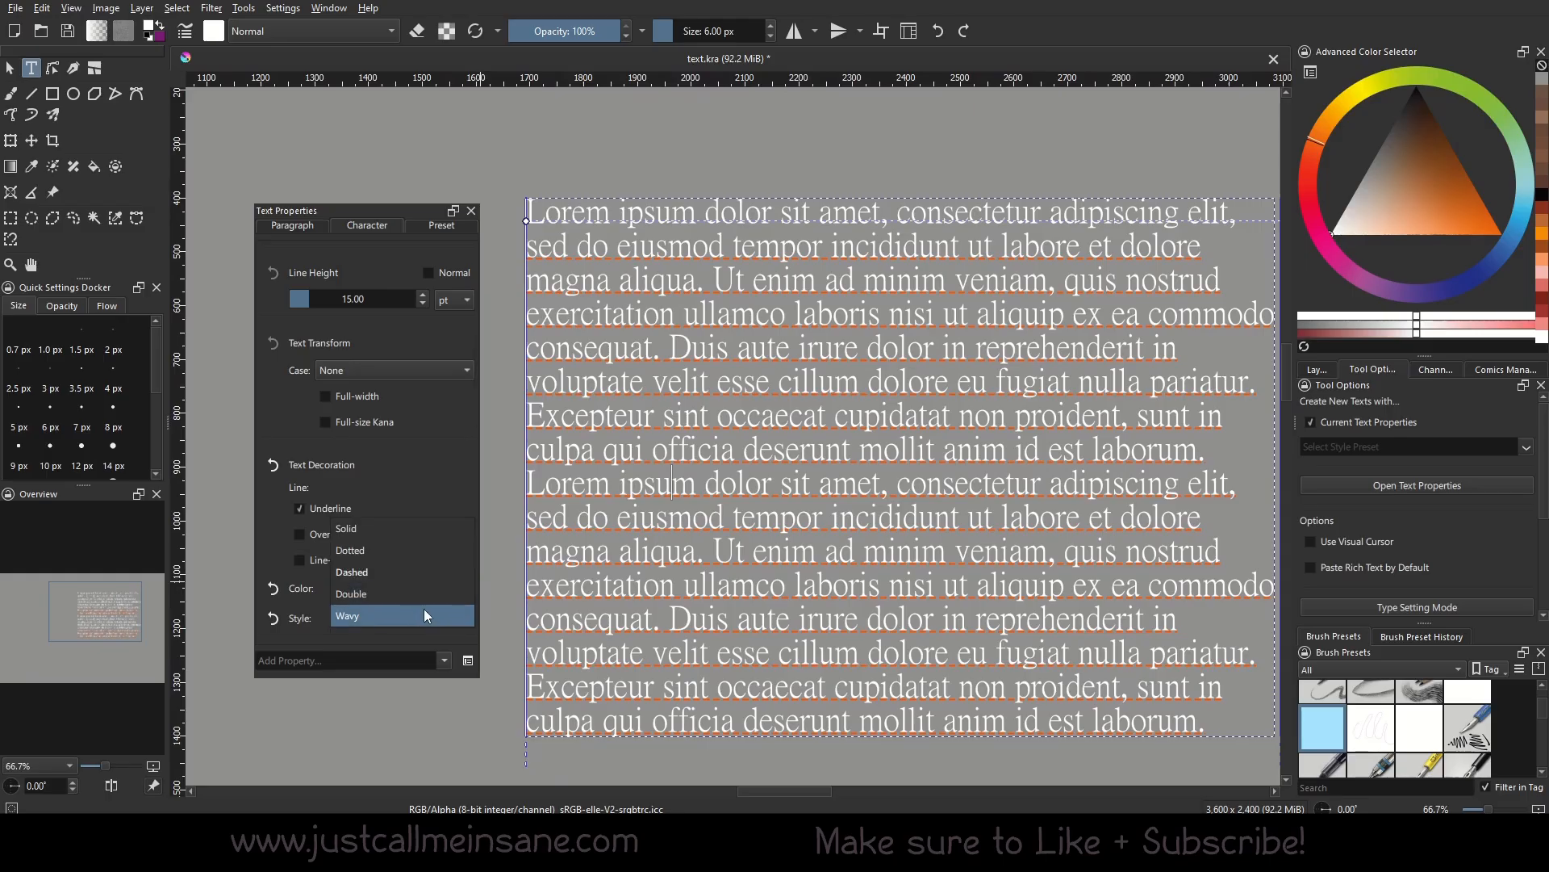
left_click(426, 616)
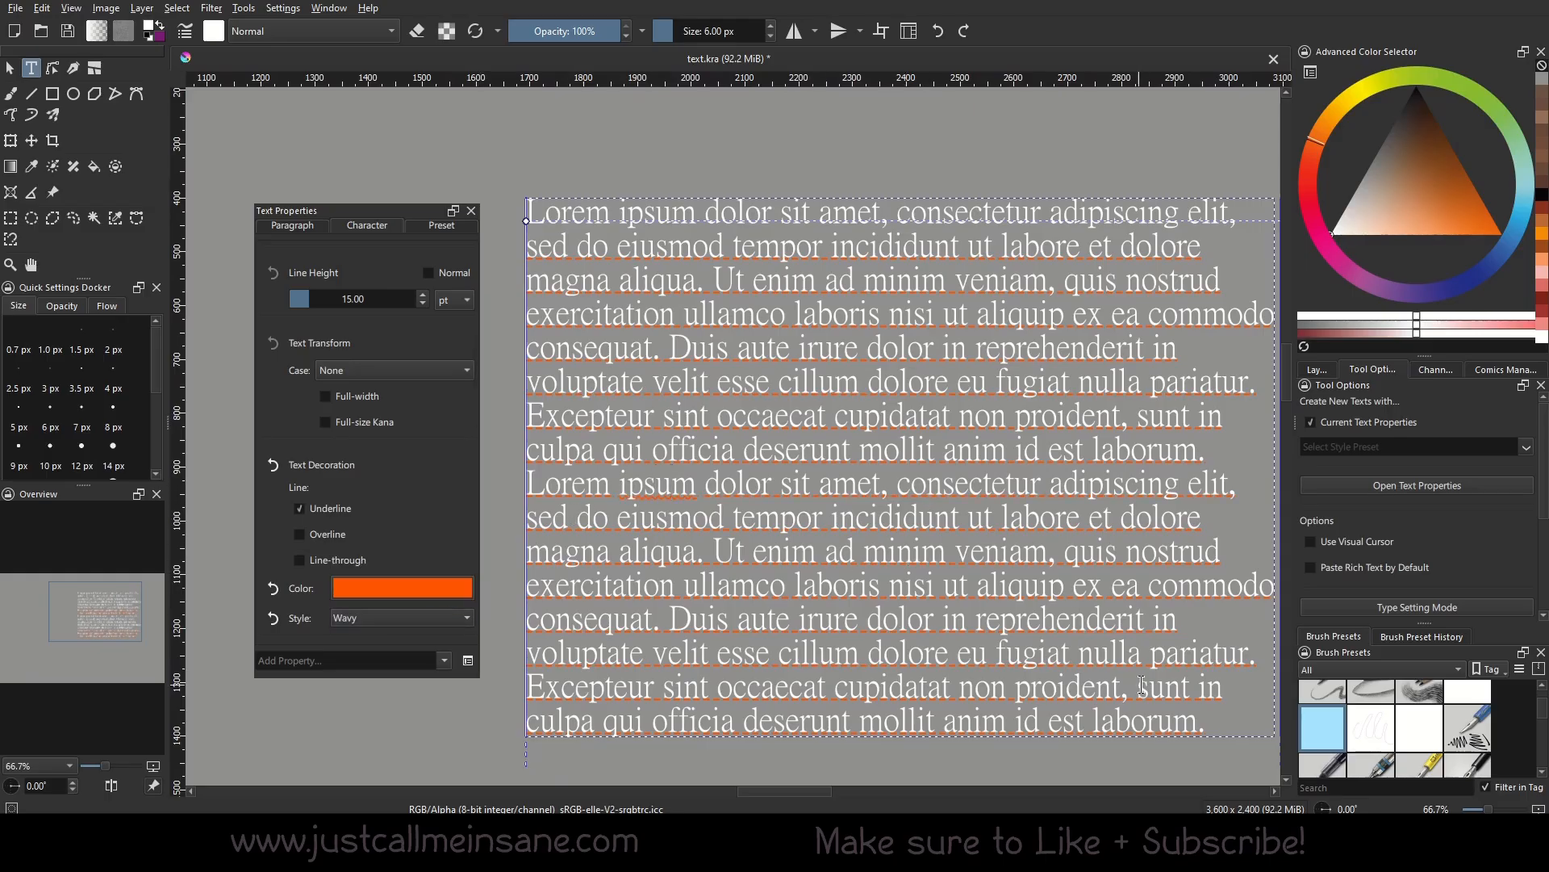
Step: Select the word "esse" in the first paragraph and set its underline style to Wavy
left_click_drag(1206, 718, 694, 449)
left_click(734, 394)
double_click(734, 393)
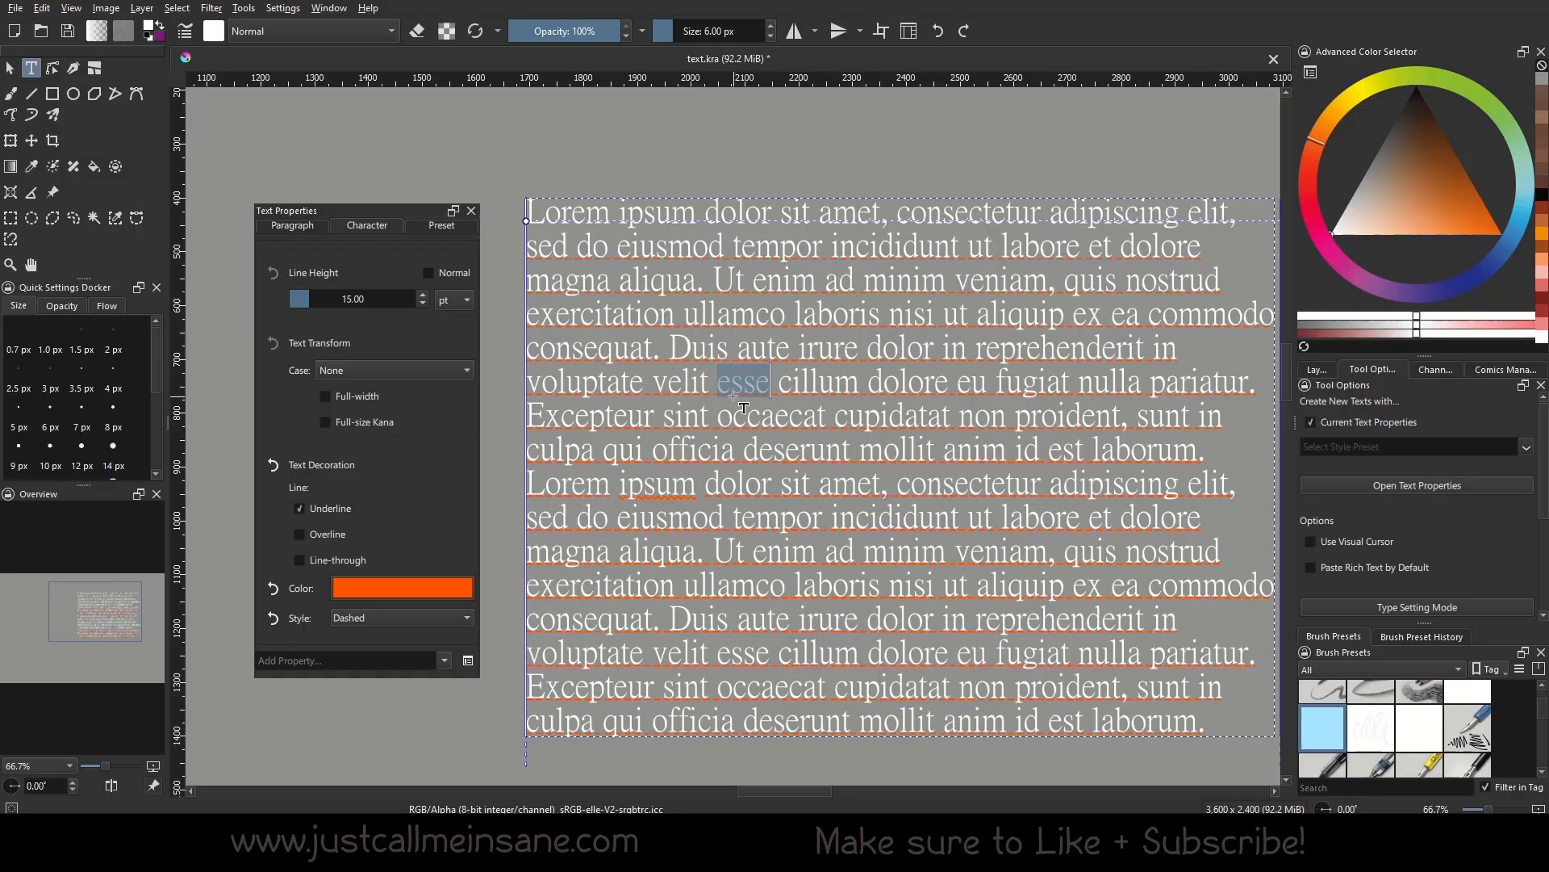
left_click(373, 619)
left_click(381, 612)
Step: Select both paragraphs and change their text decoration color to dark red
left_click_drag(1206, 718, 526, 212)
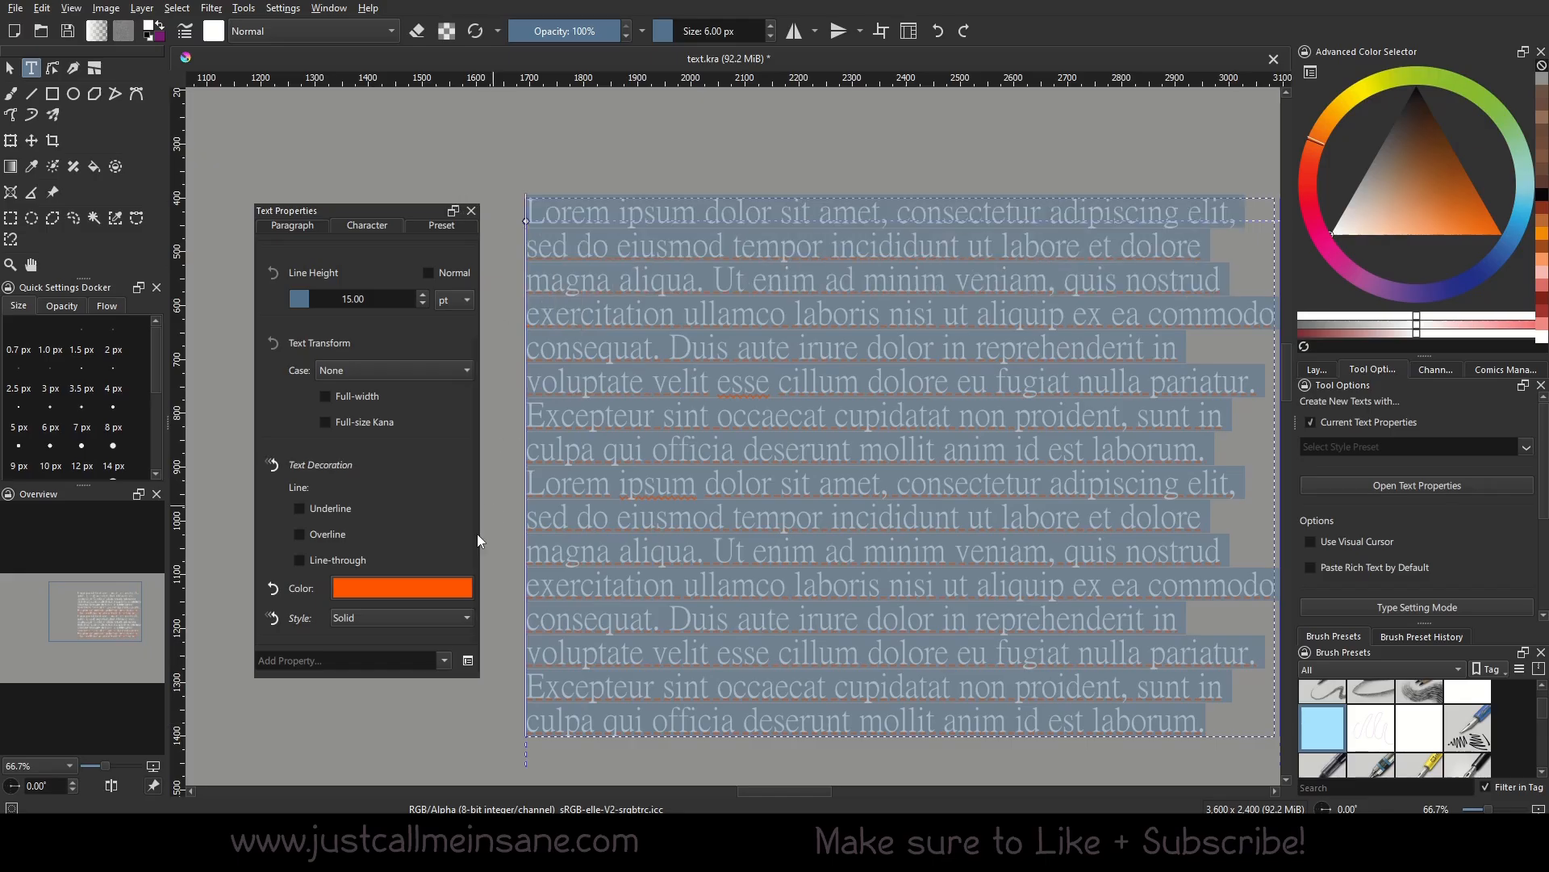
left_click(428, 590)
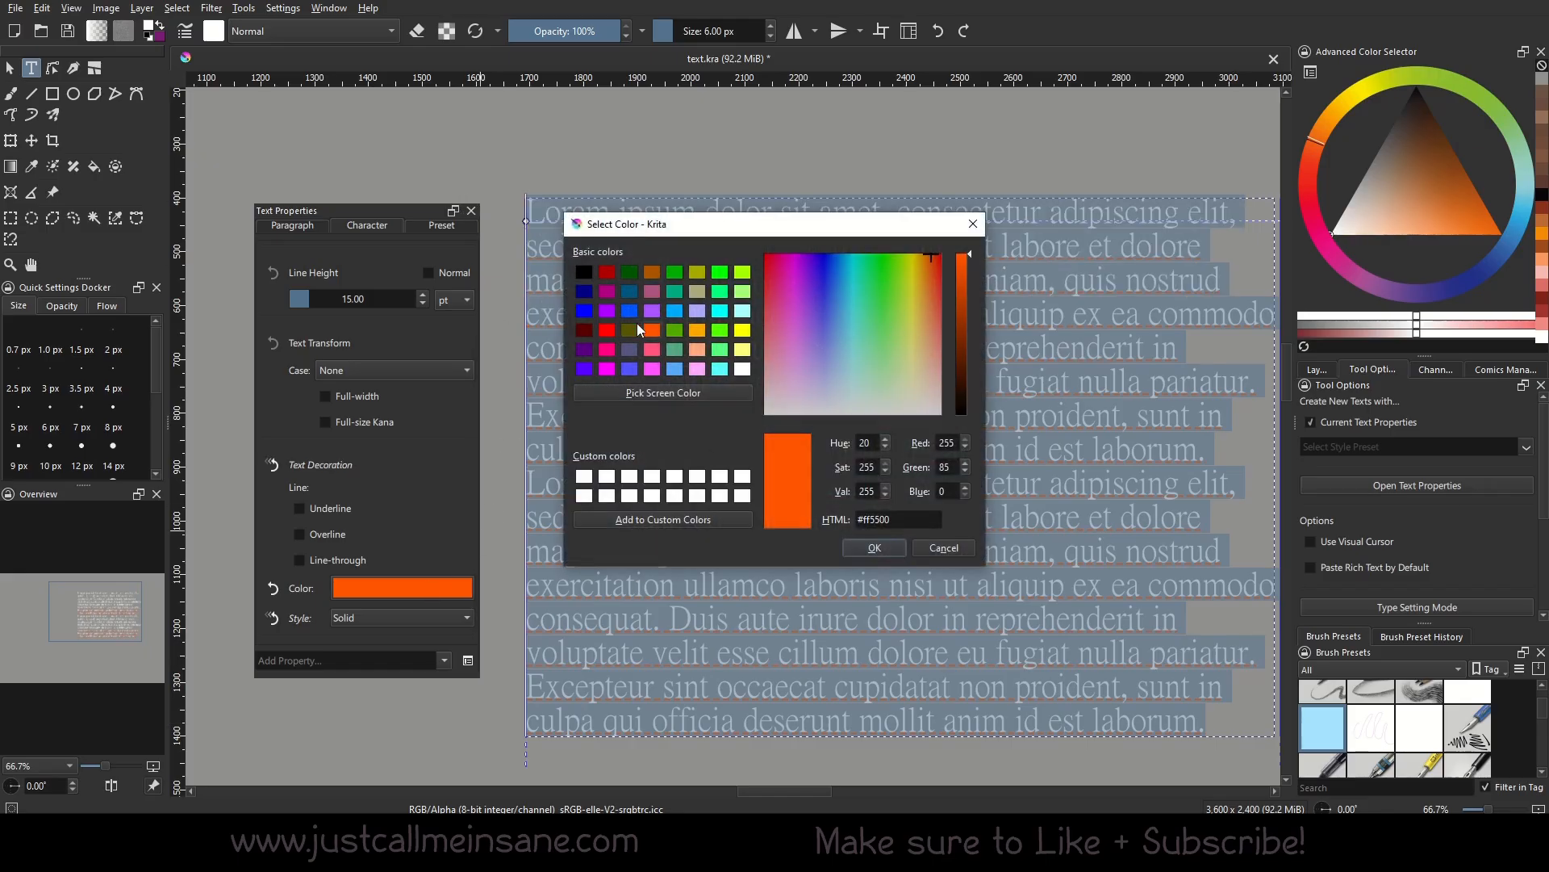
left_click(607, 273)
left_click(863, 547)
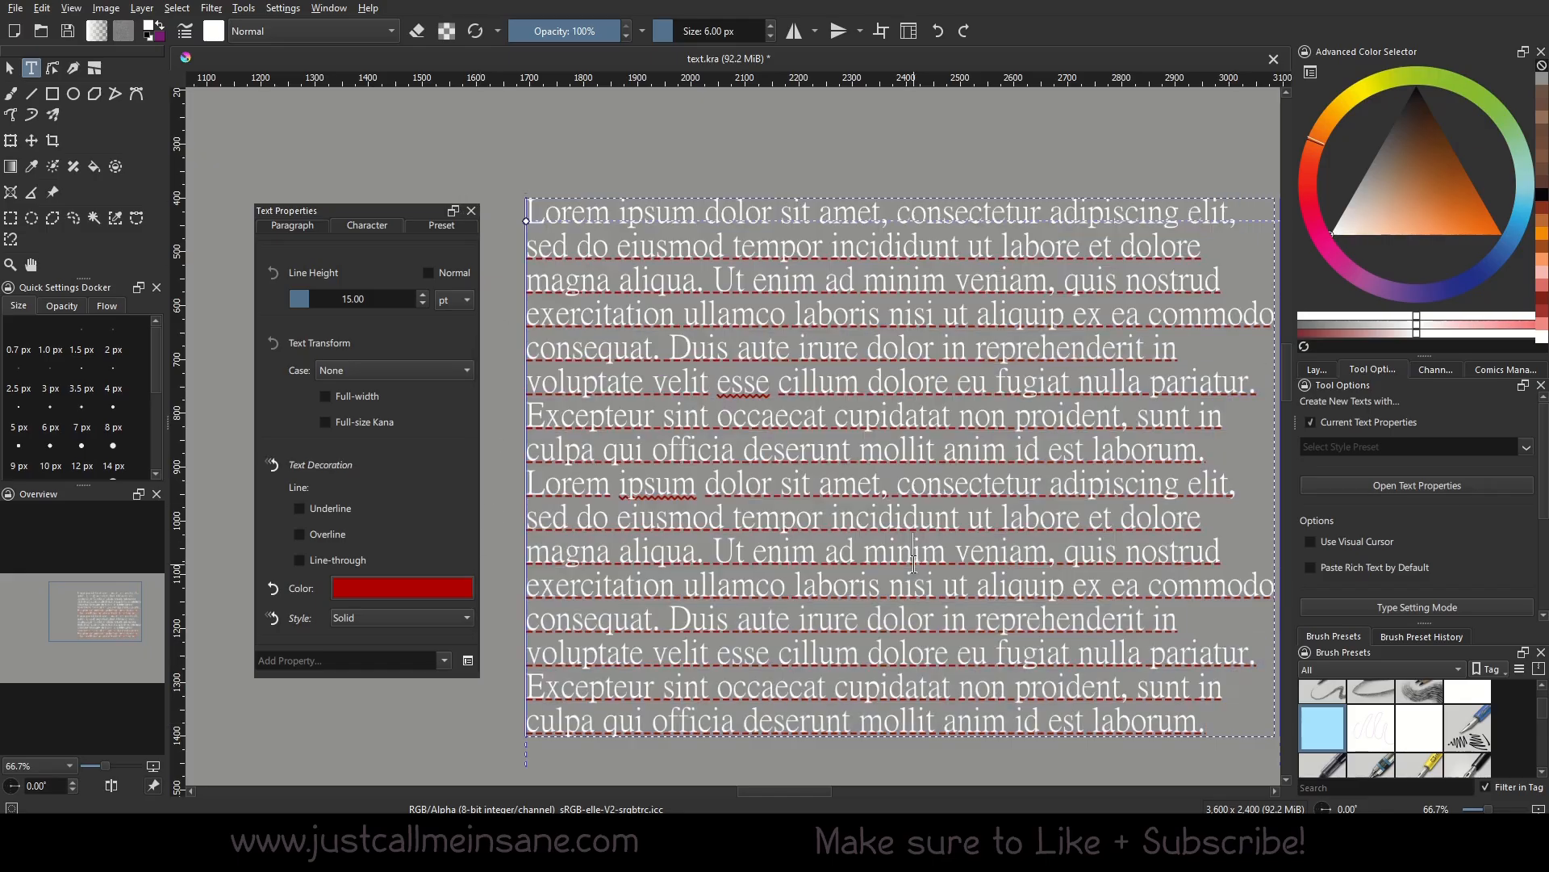
Step: Select both paragraphs and remove the underline from all of the text
left_click_drag(1220, 452, 618, 449)
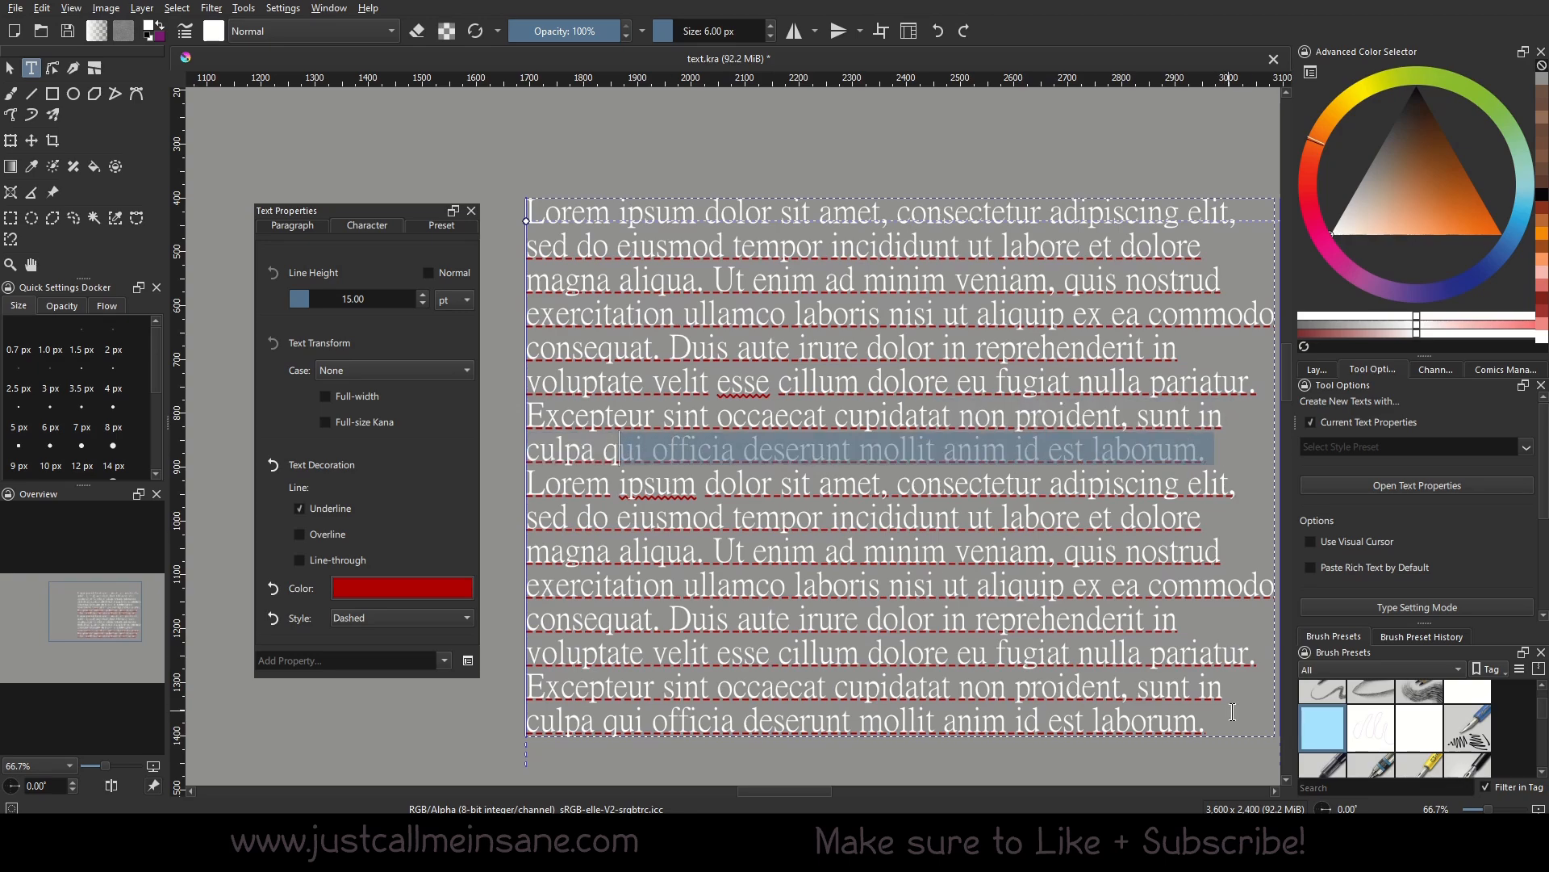
left_click_drag(1232, 721, 521, 211)
left_click(341, 625)
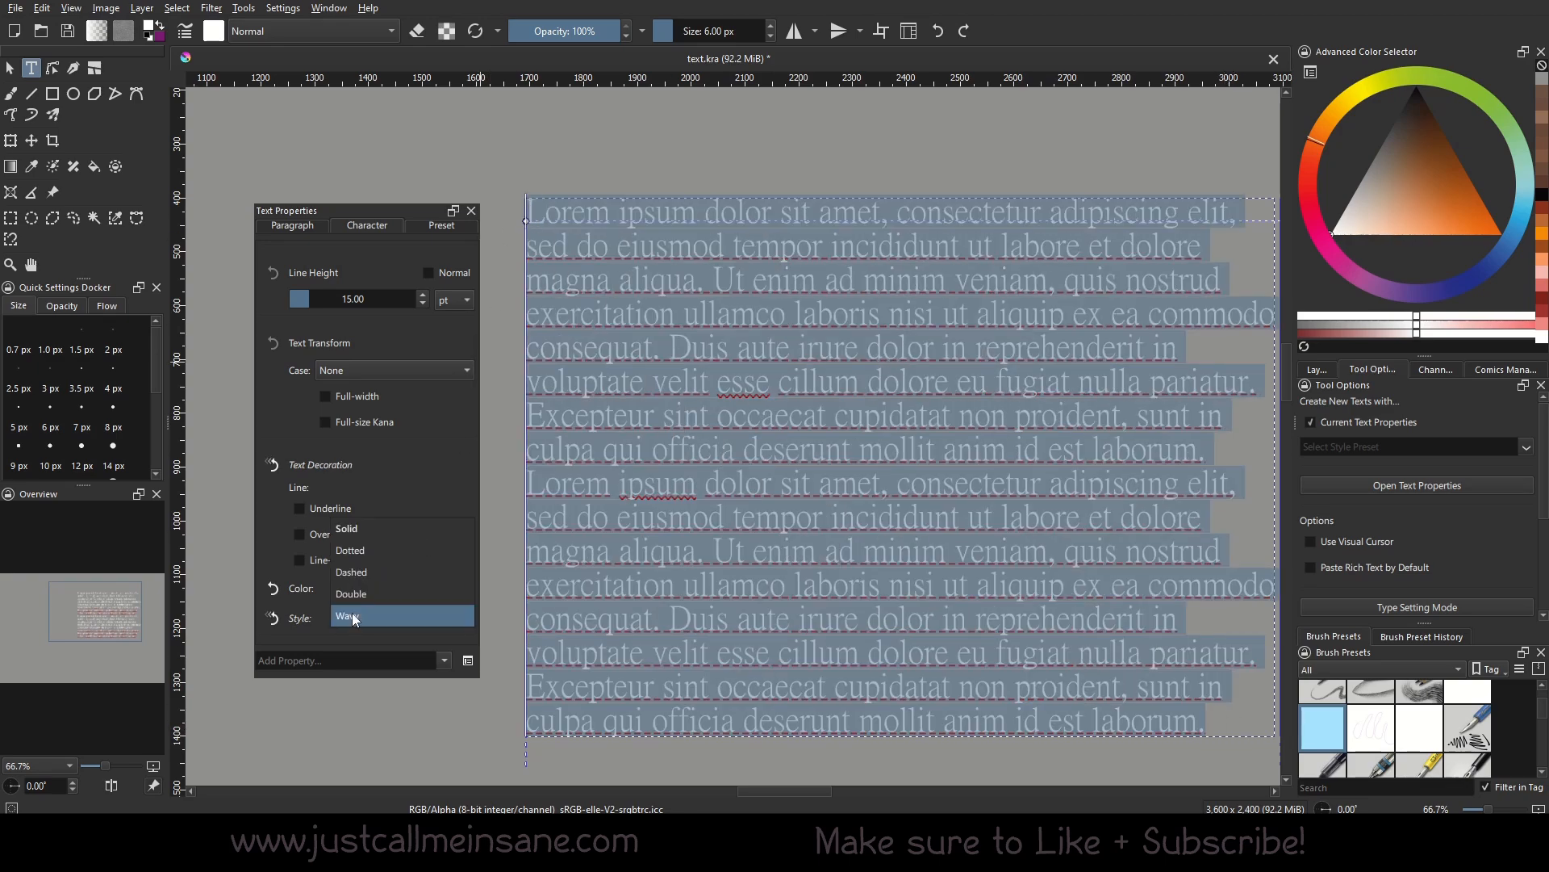
left_click(375, 529)
left_click(343, 518)
left_click(342, 518)
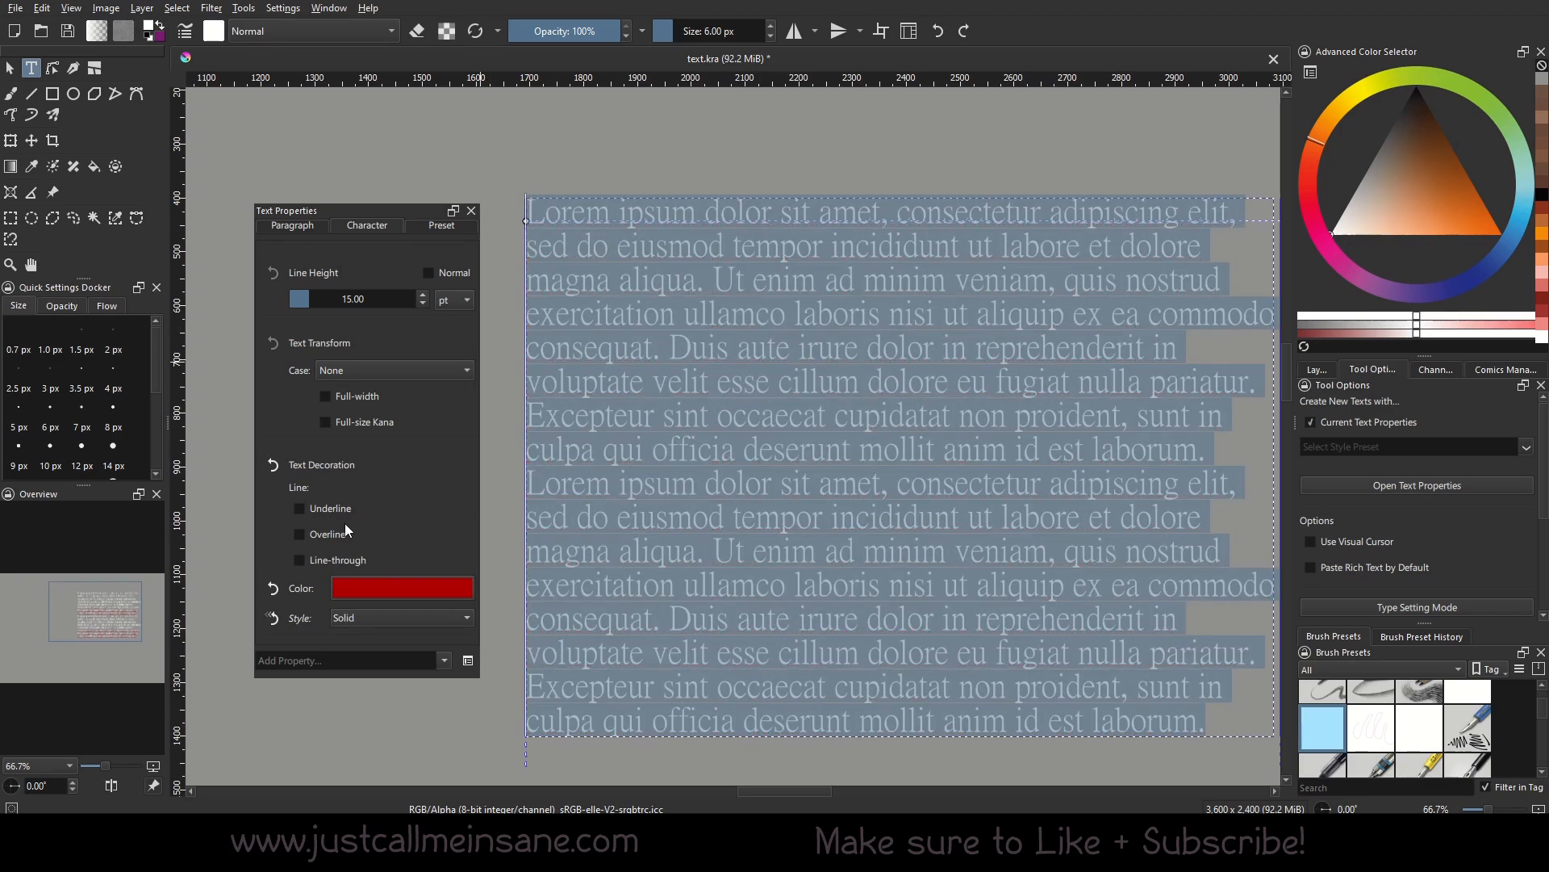
Step: Widen the text box slightly by moving its left edge outward
left_click_drag(724, 518, 736, 497)
left_click(645, 490)
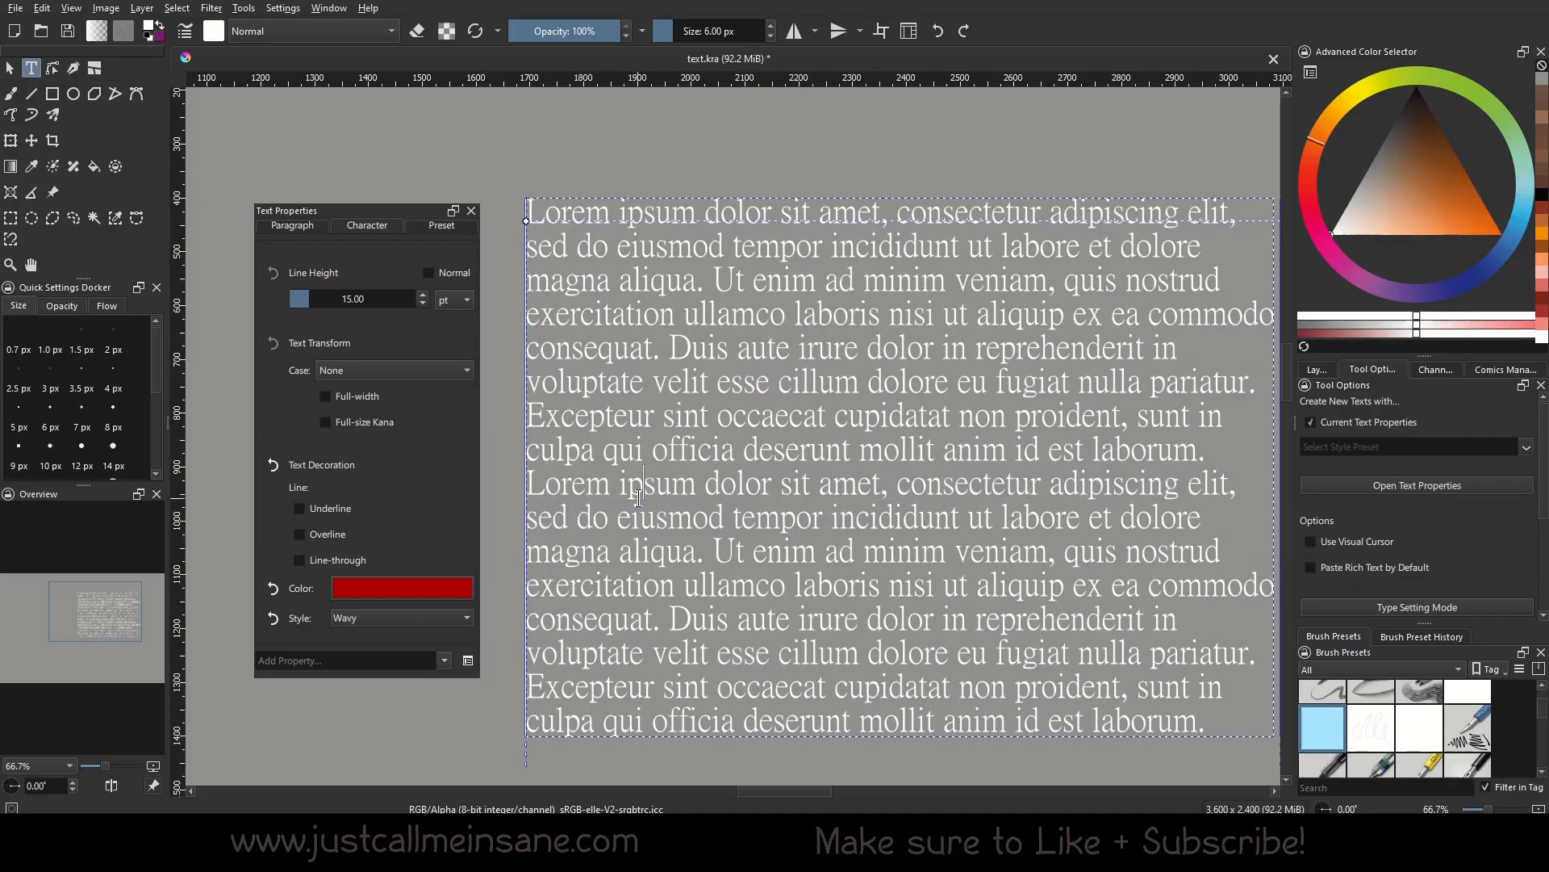
left_click_drag(539, 493, 521, 492)
Step: Underline "ipsum dolor sit amet" at the start of the second paragraph with the Wavy style
left_click(686, 487)
left_click_drag(873, 487, 607, 487)
left_click(301, 508)
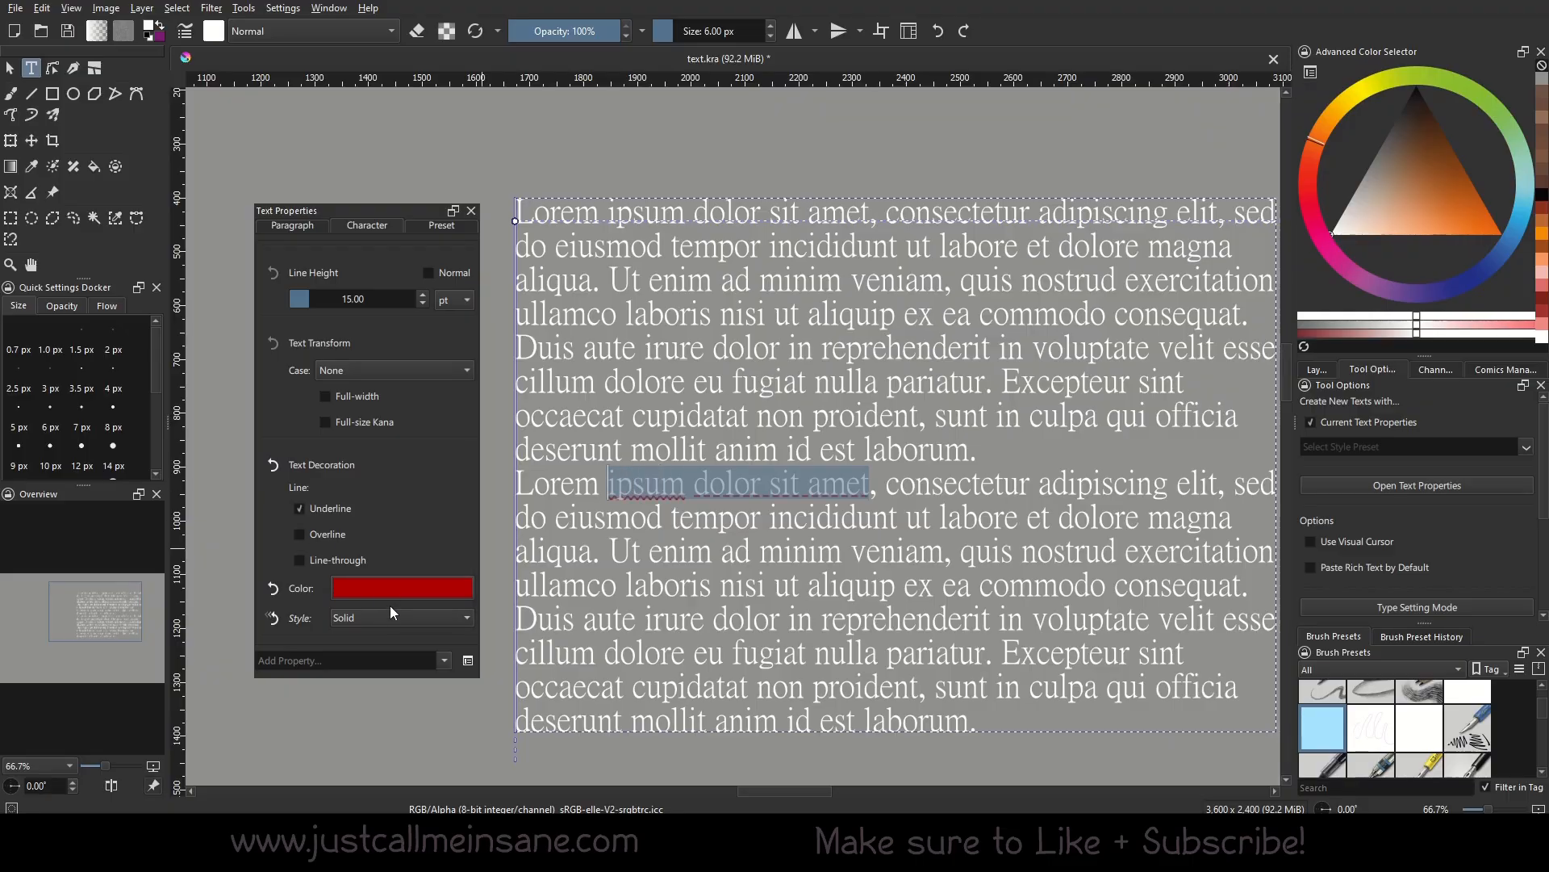
left_click(391, 617)
left_click(391, 617)
left_click(891, 553)
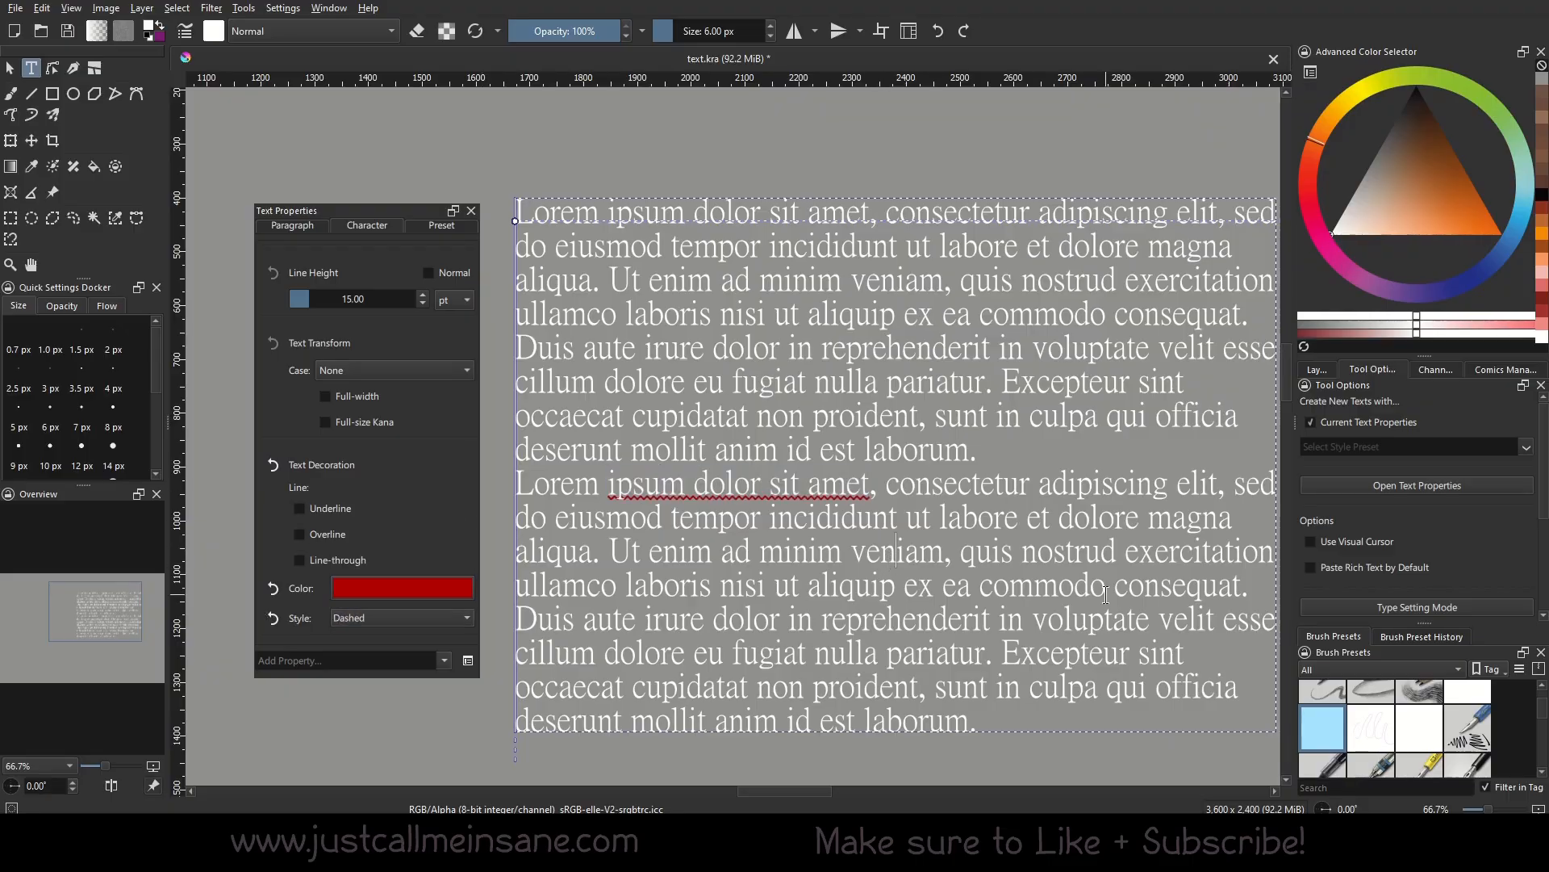
Step: Underline the stretch from the last letter of "nisi" to "com" in the first paragraph with the Wavy style
left_click_drag(759, 313, 1033, 313)
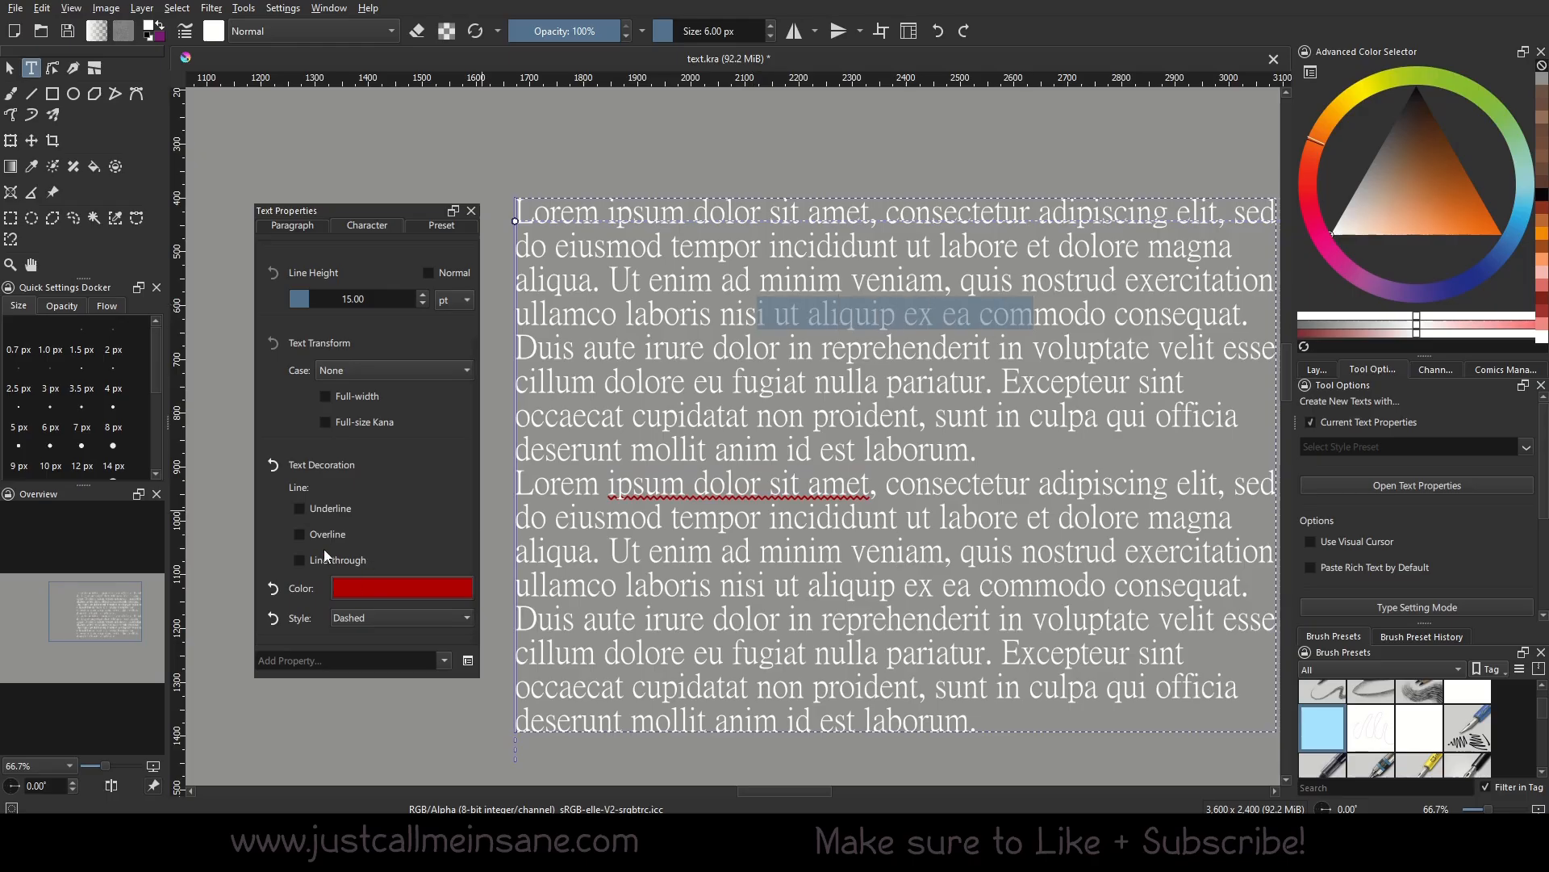
left_click(329, 512)
left_click(403, 617)
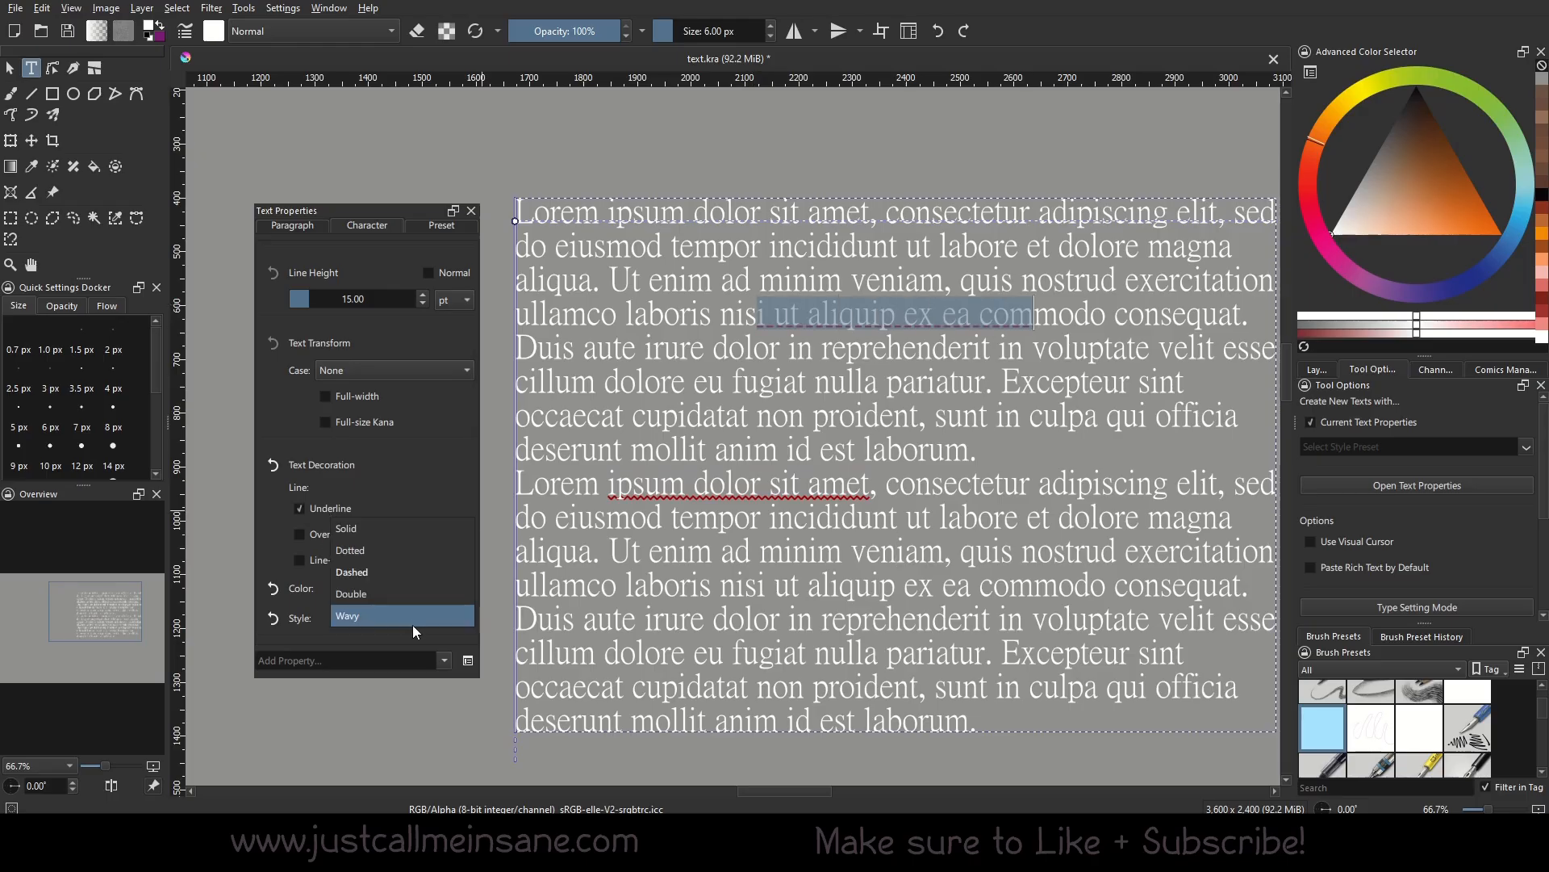
left_click(404, 621)
left_click(1062, 591)
Step: Apply the Wavy underline to the remaining letters "nis" of "nisi" in the first paragraph
left_click_drag(721, 315, 757, 315)
left_click(391, 618)
left_click(389, 616)
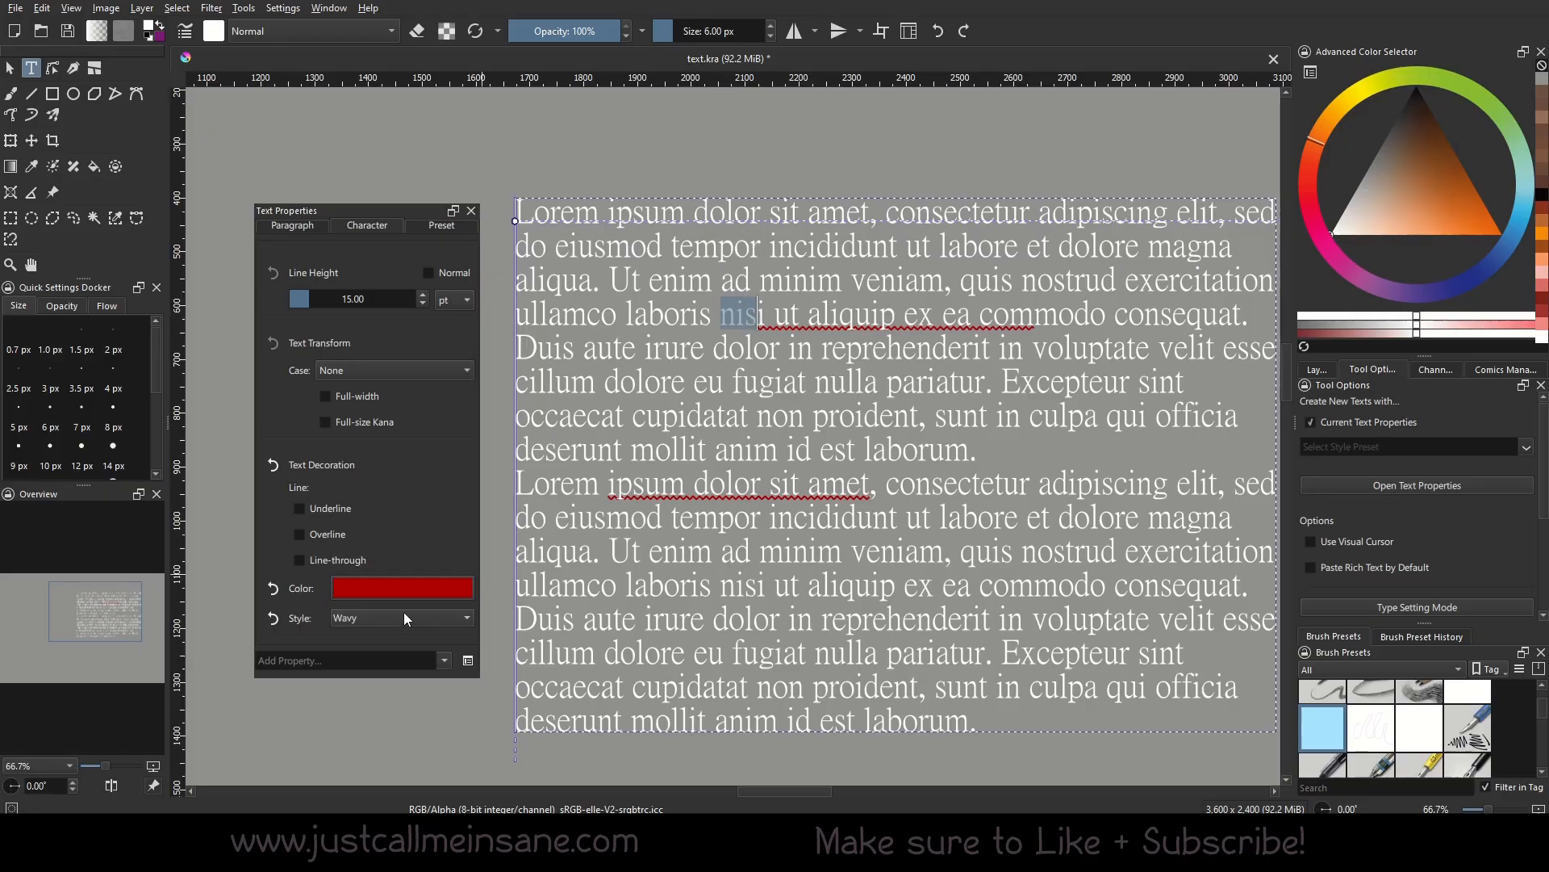
left_click(448, 617)
left_click(414, 623)
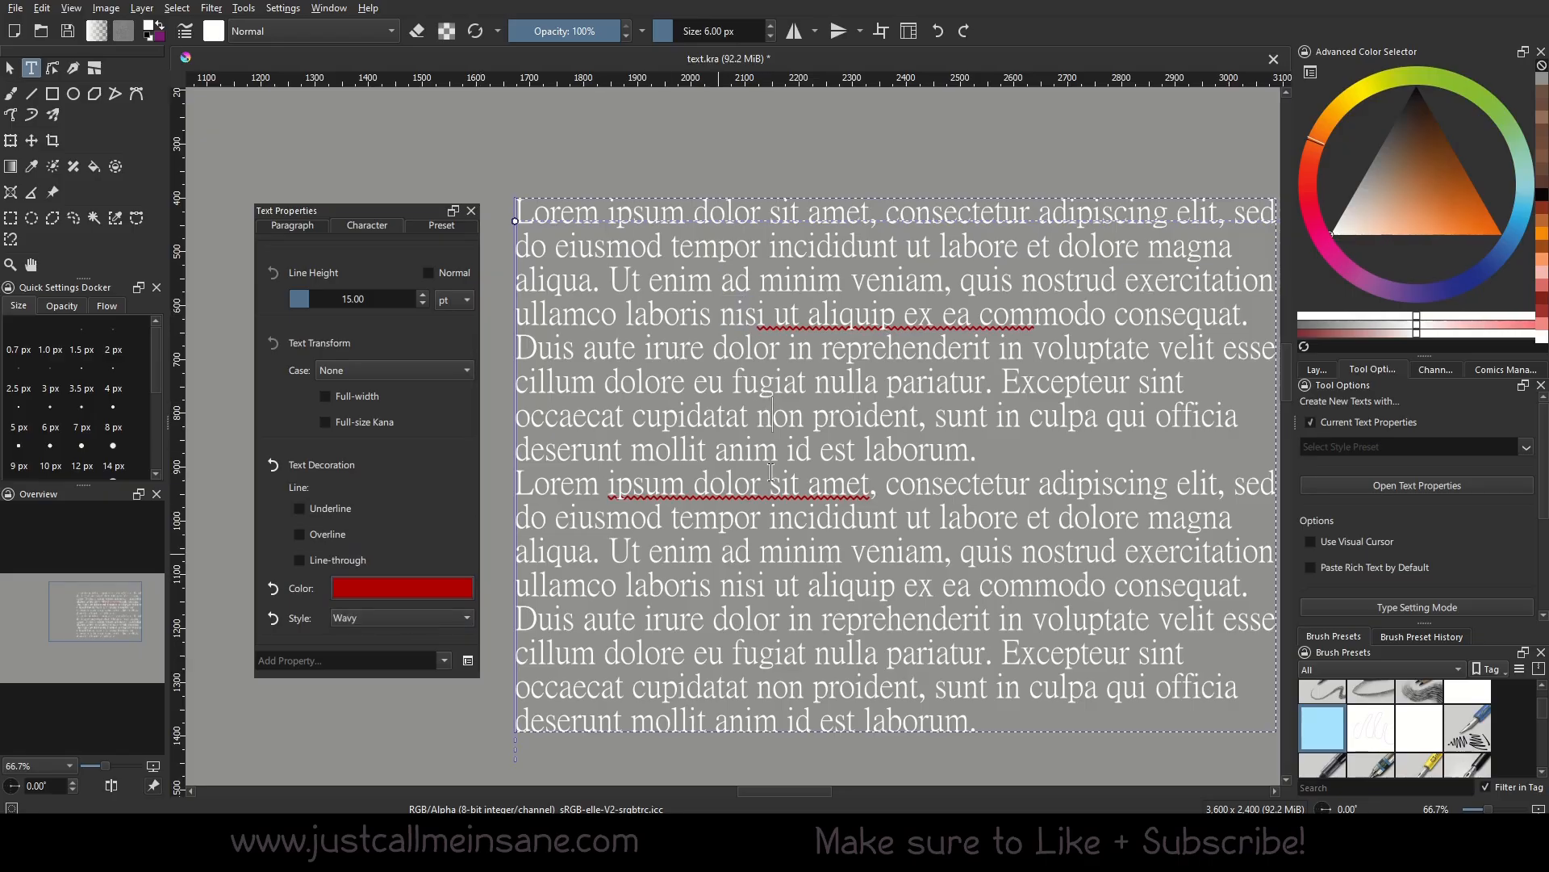
left_click_drag(721, 315, 757, 317)
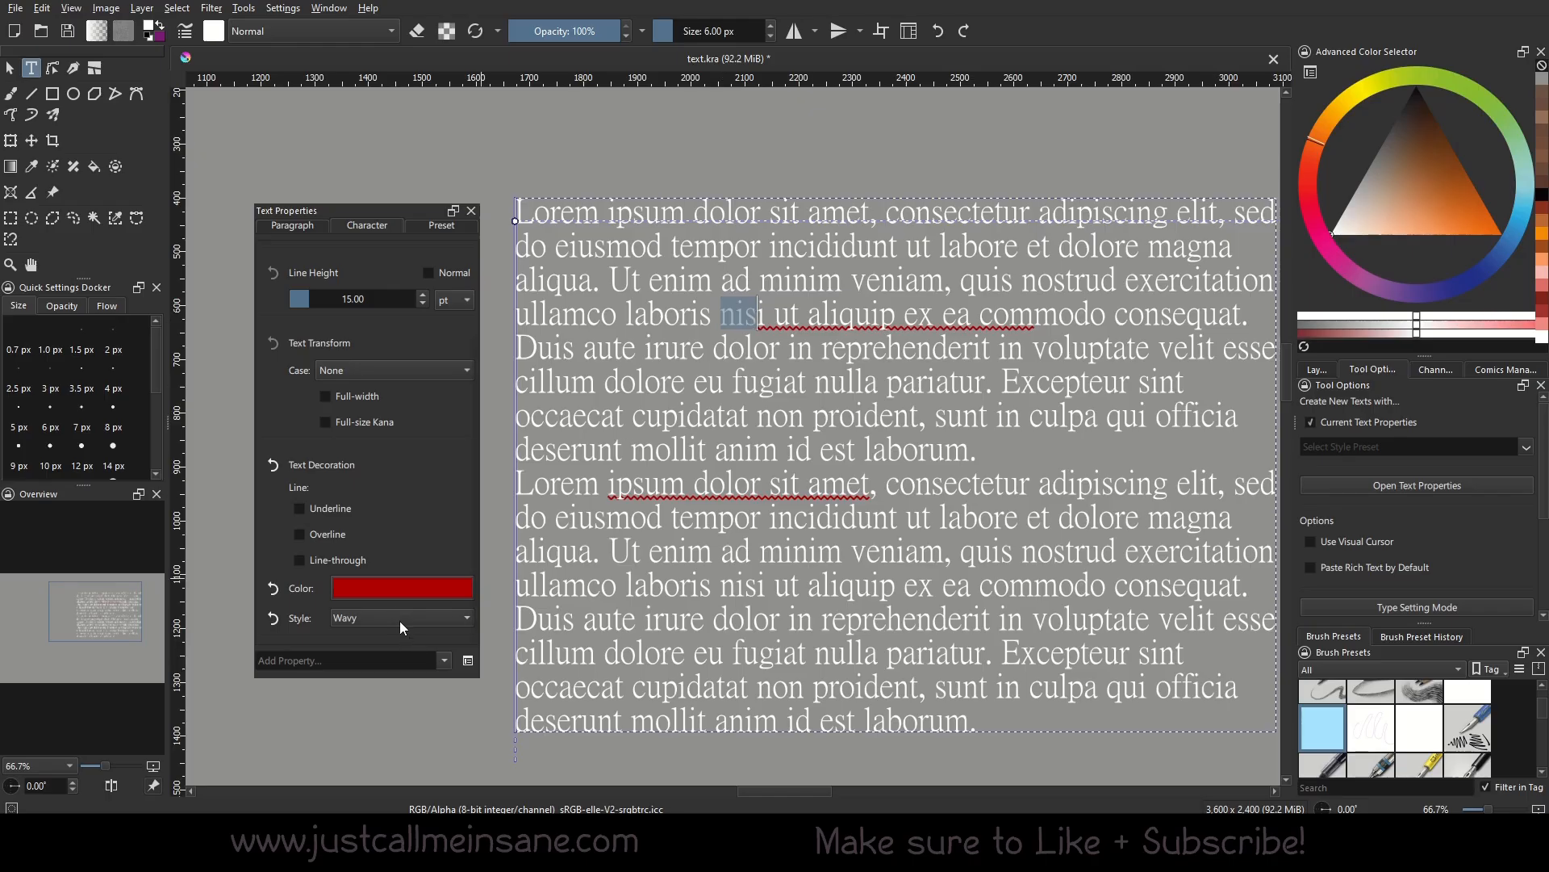
left_click(393, 613)
left_click(387, 595)
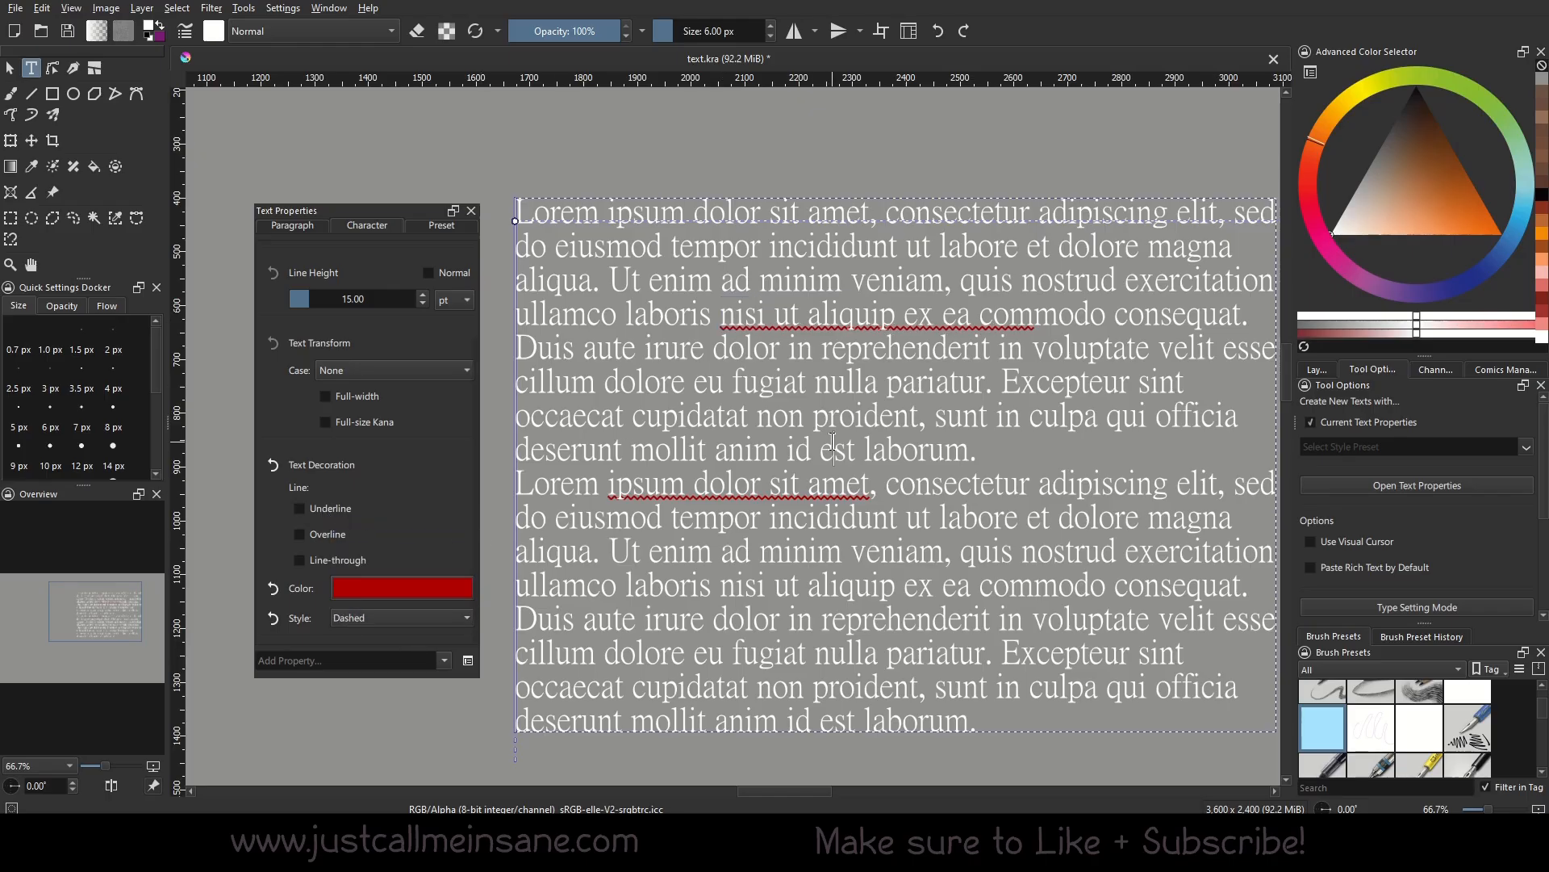
left_click_drag(960, 500, 927, 447)
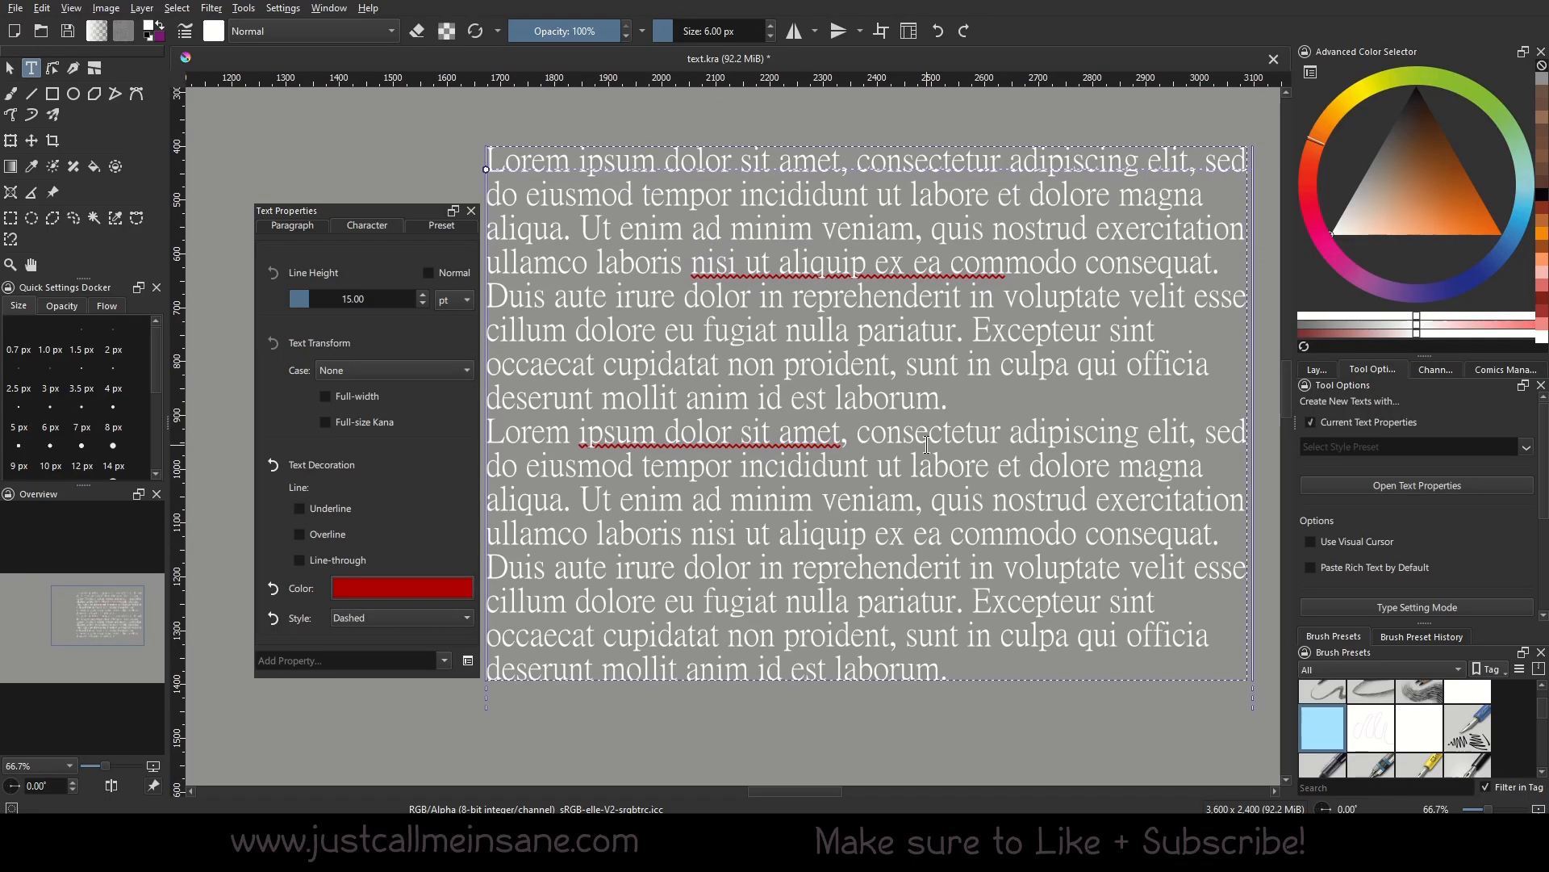
scroll(946, 456, "down", 1)
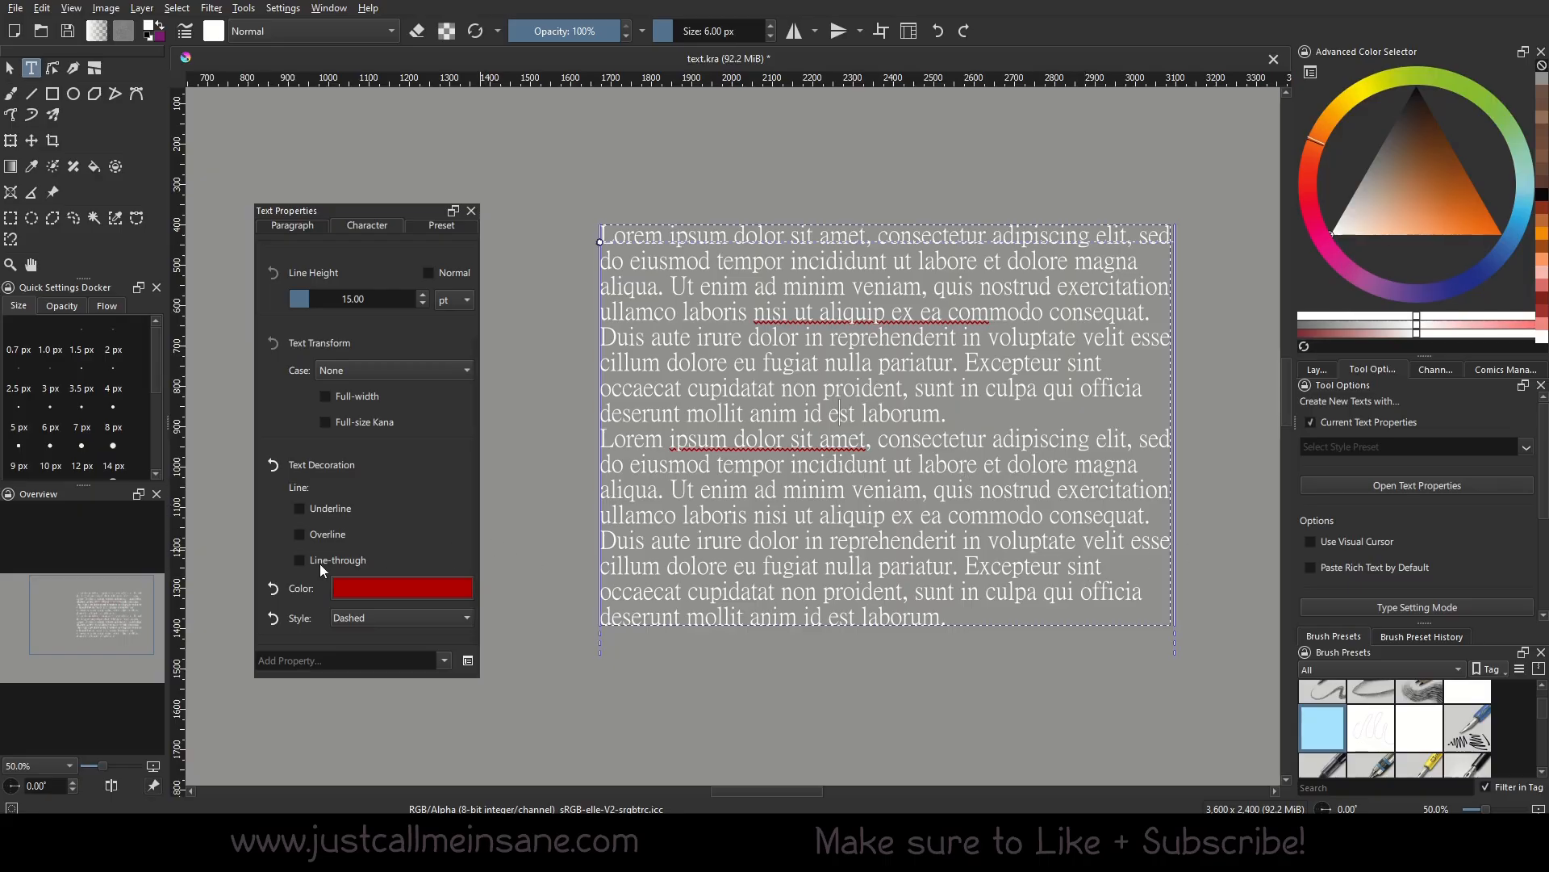
left_click(443, 659)
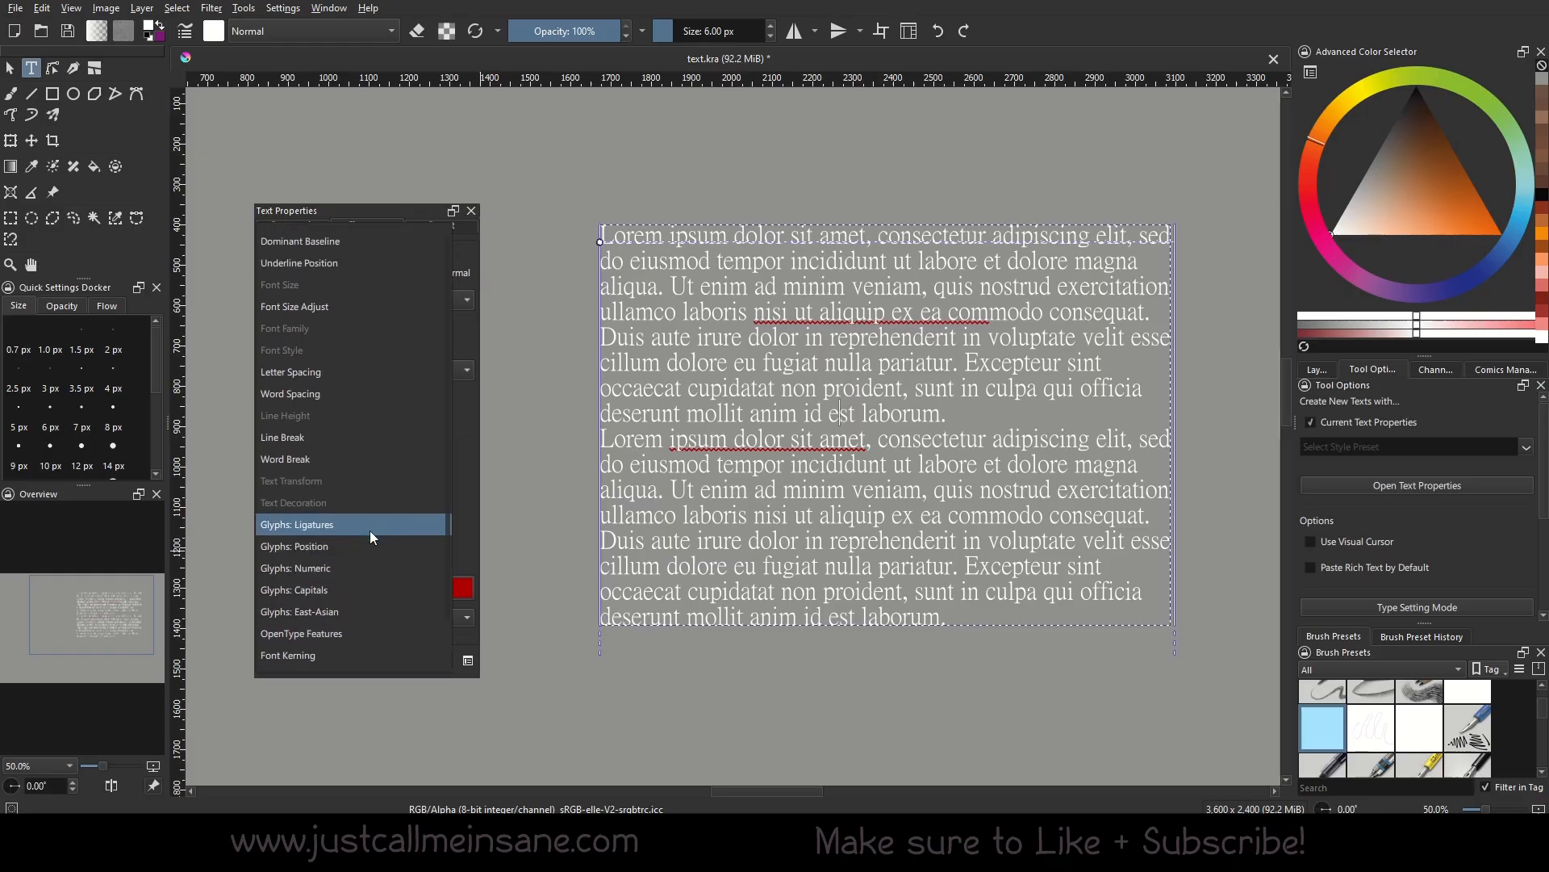
left_click(476, 498)
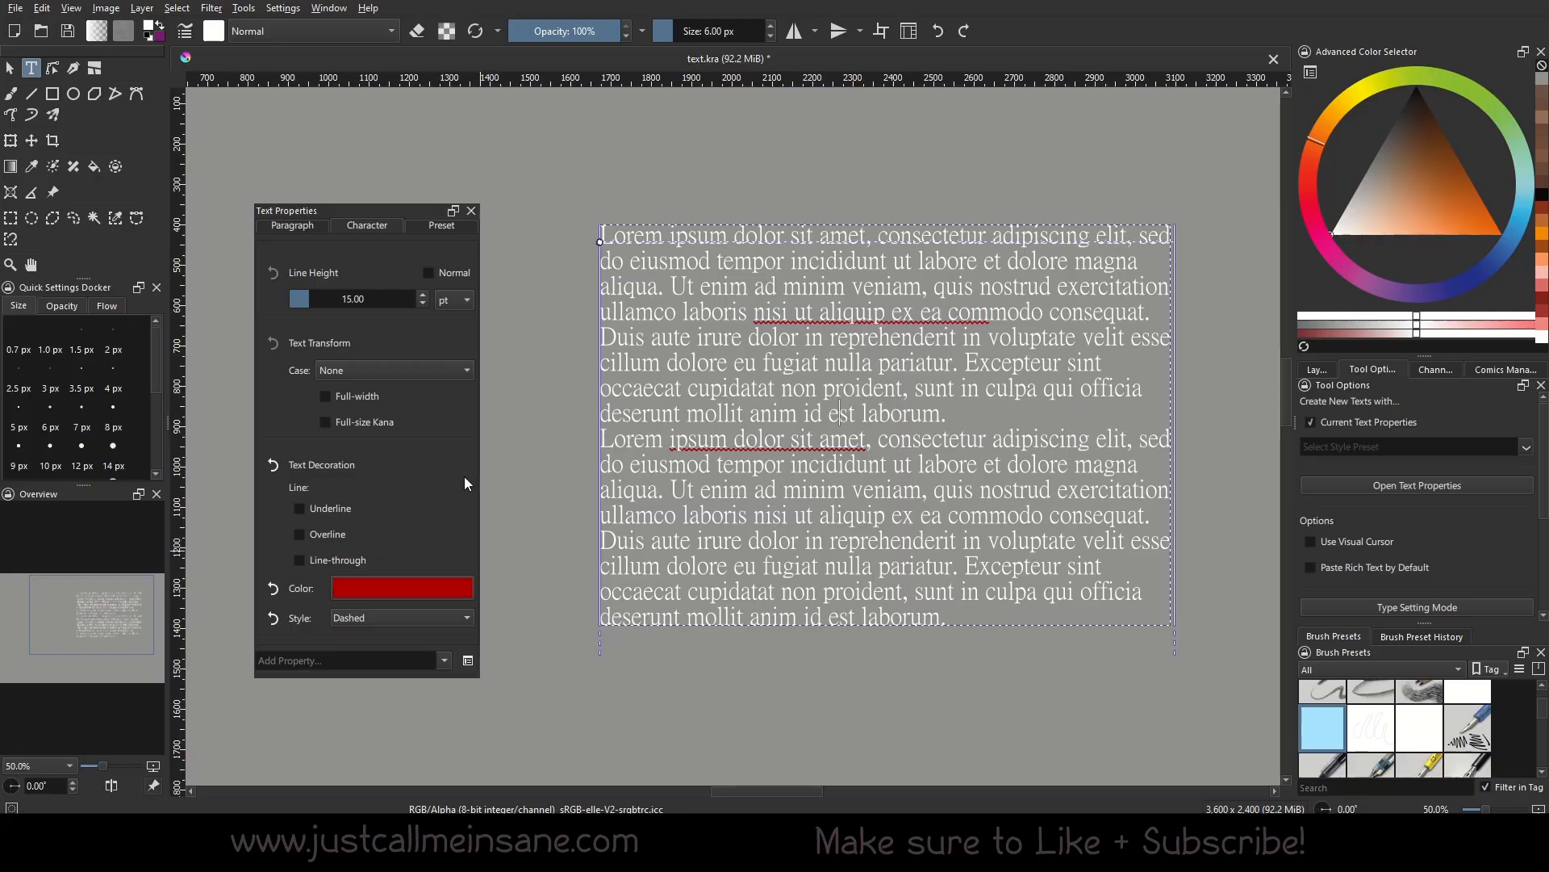
left_click(294, 230)
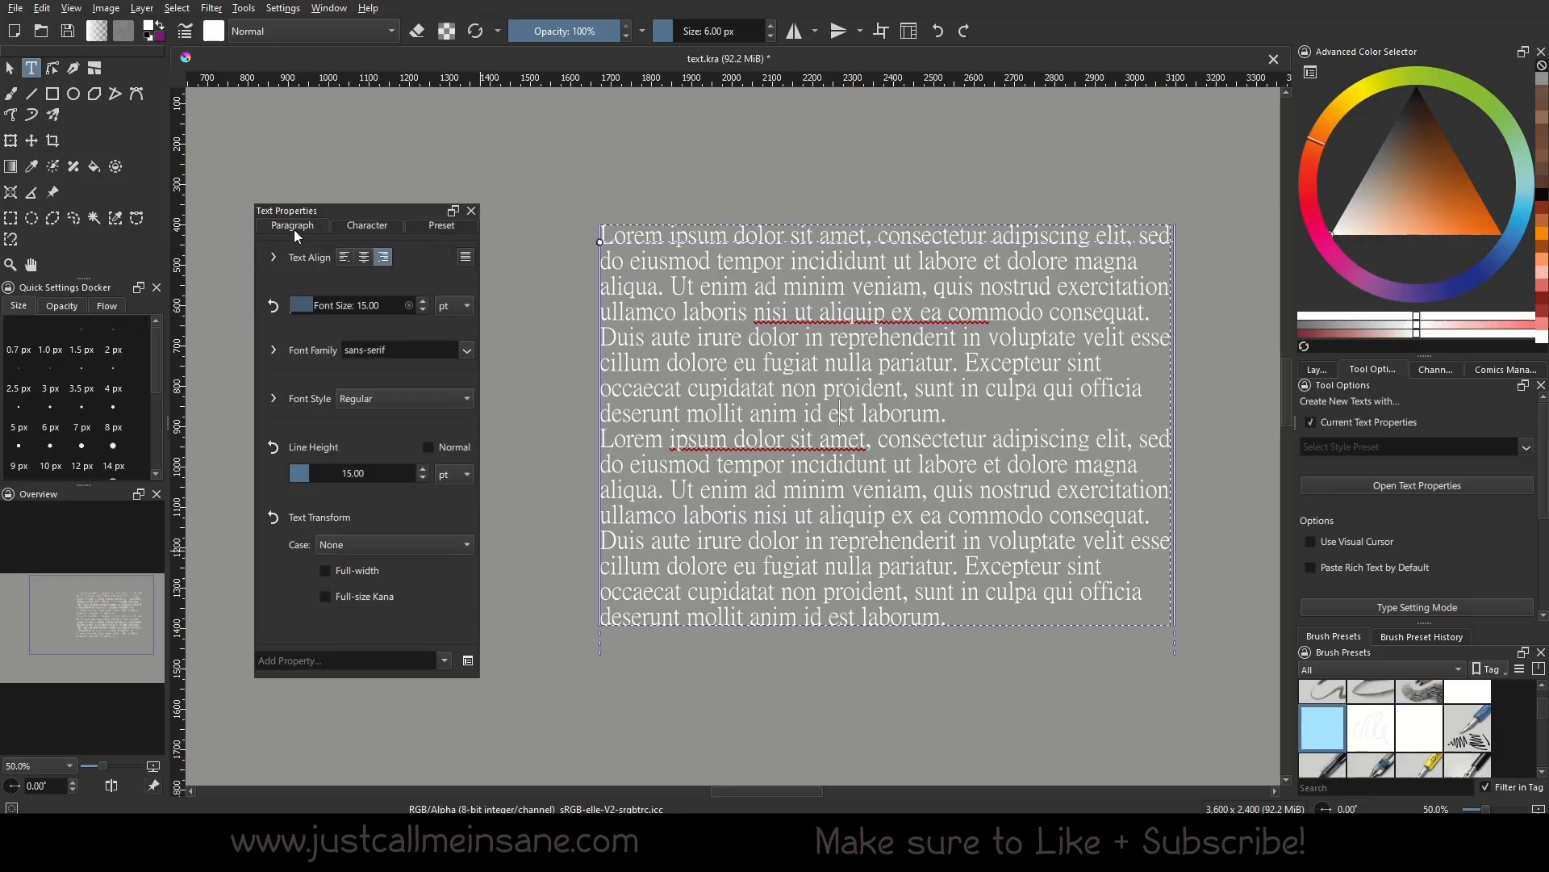
left_click(355, 224)
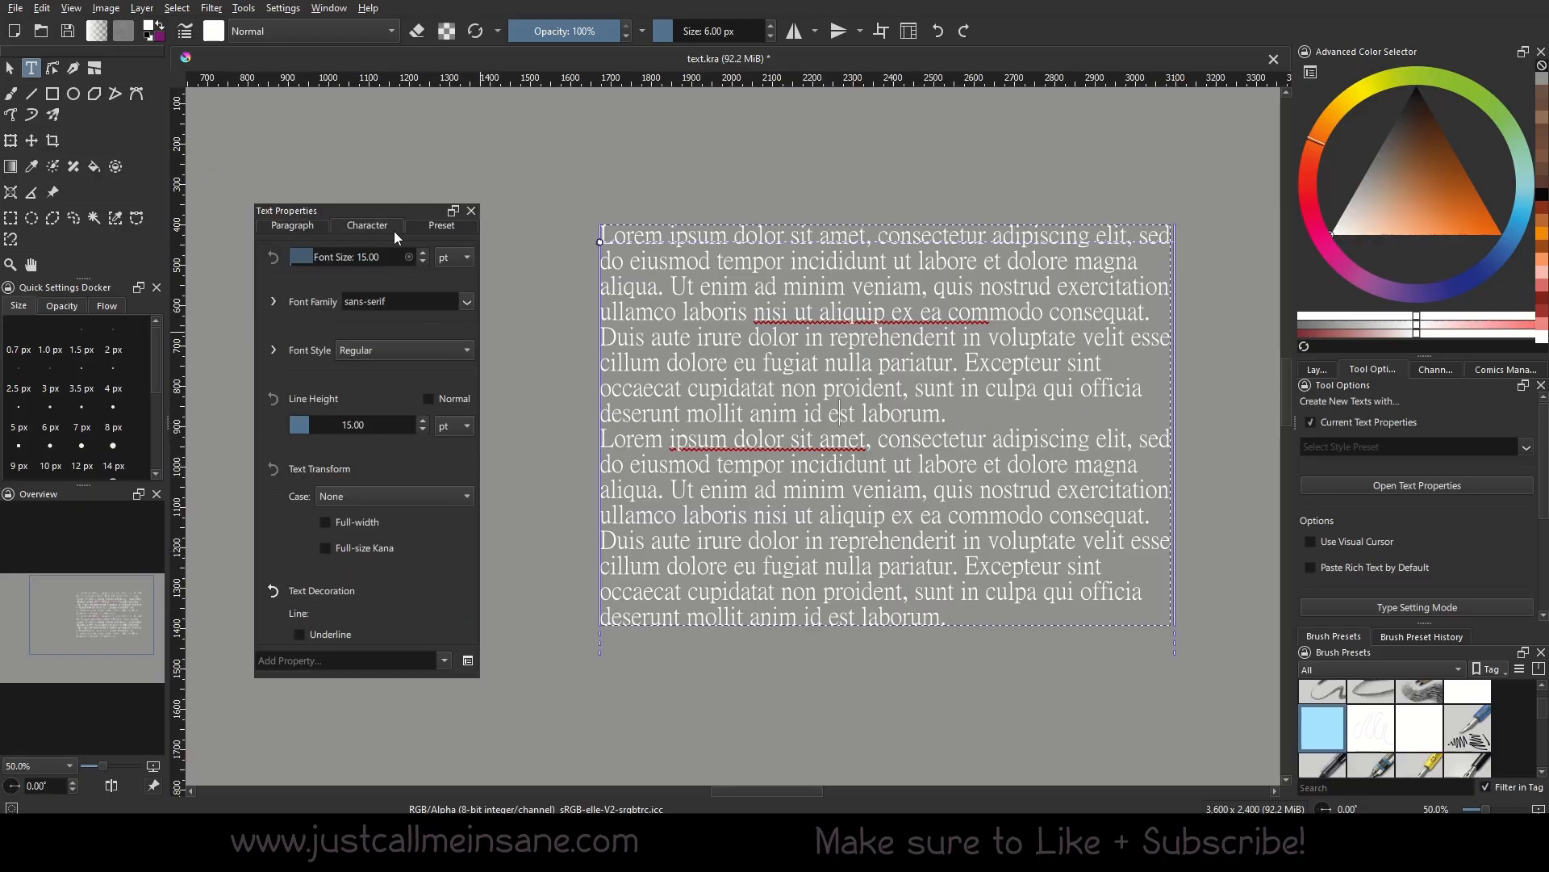
Step: Apply the TUTORIAL EX 1 text style preset to both selected Lorem ipsum paragraphs
left_click(459, 233)
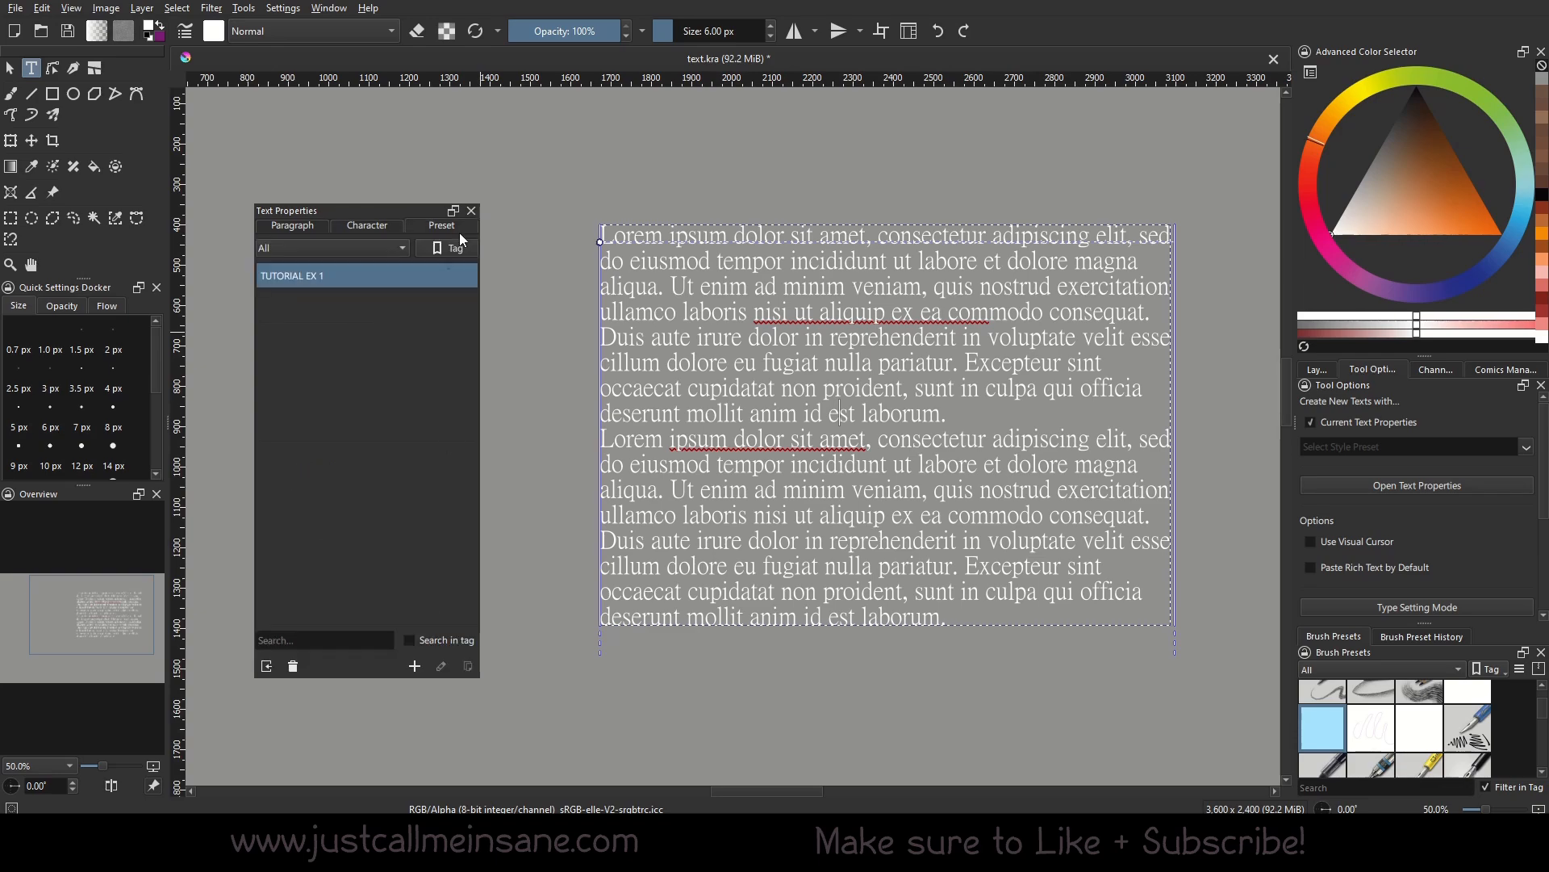
left_click(871, 440)
left_click_drag(948, 618, 562, 241)
left_click(331, 278)
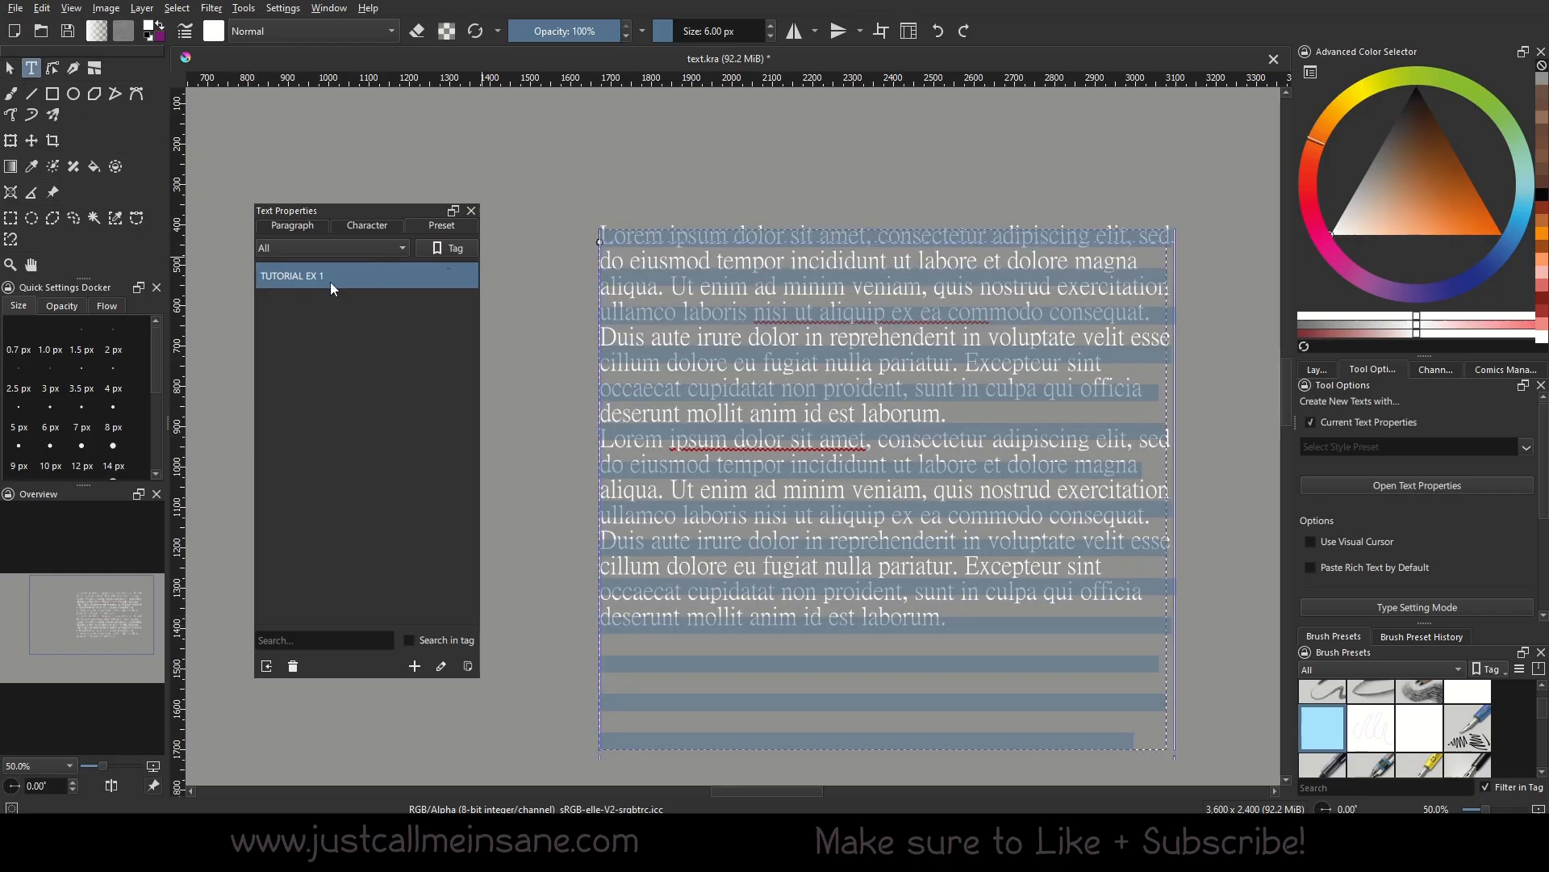
left_click(784, 482)
scroll(785, 481, "down", 1)
left_click_drag(926, 510, 869, 501)
scroll(680, 468, "up", 1)
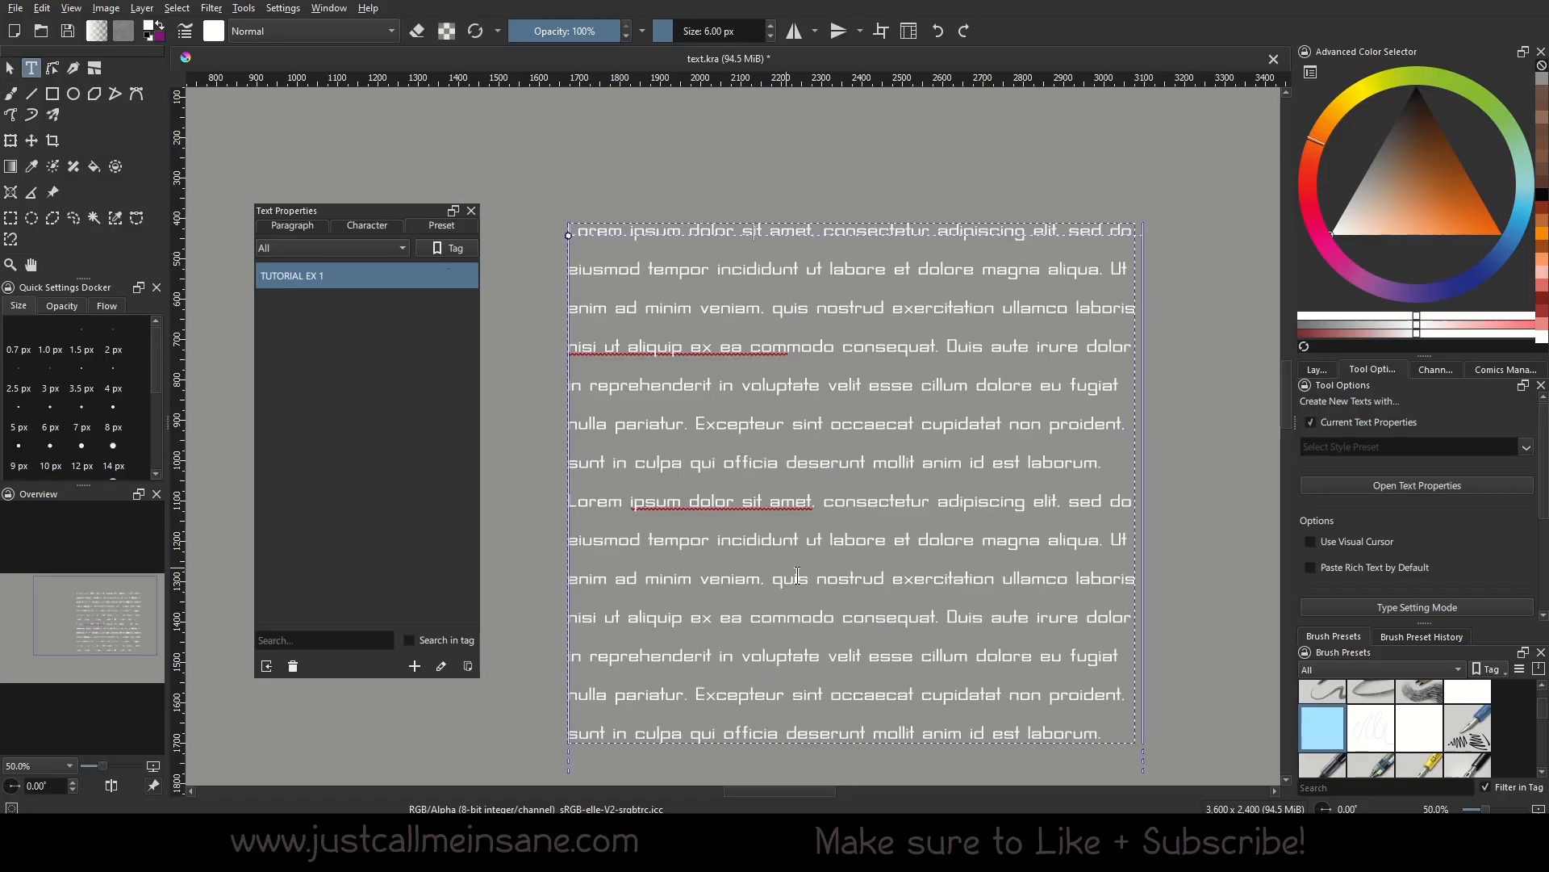
left_click_drag(863, 675, 832, 643)
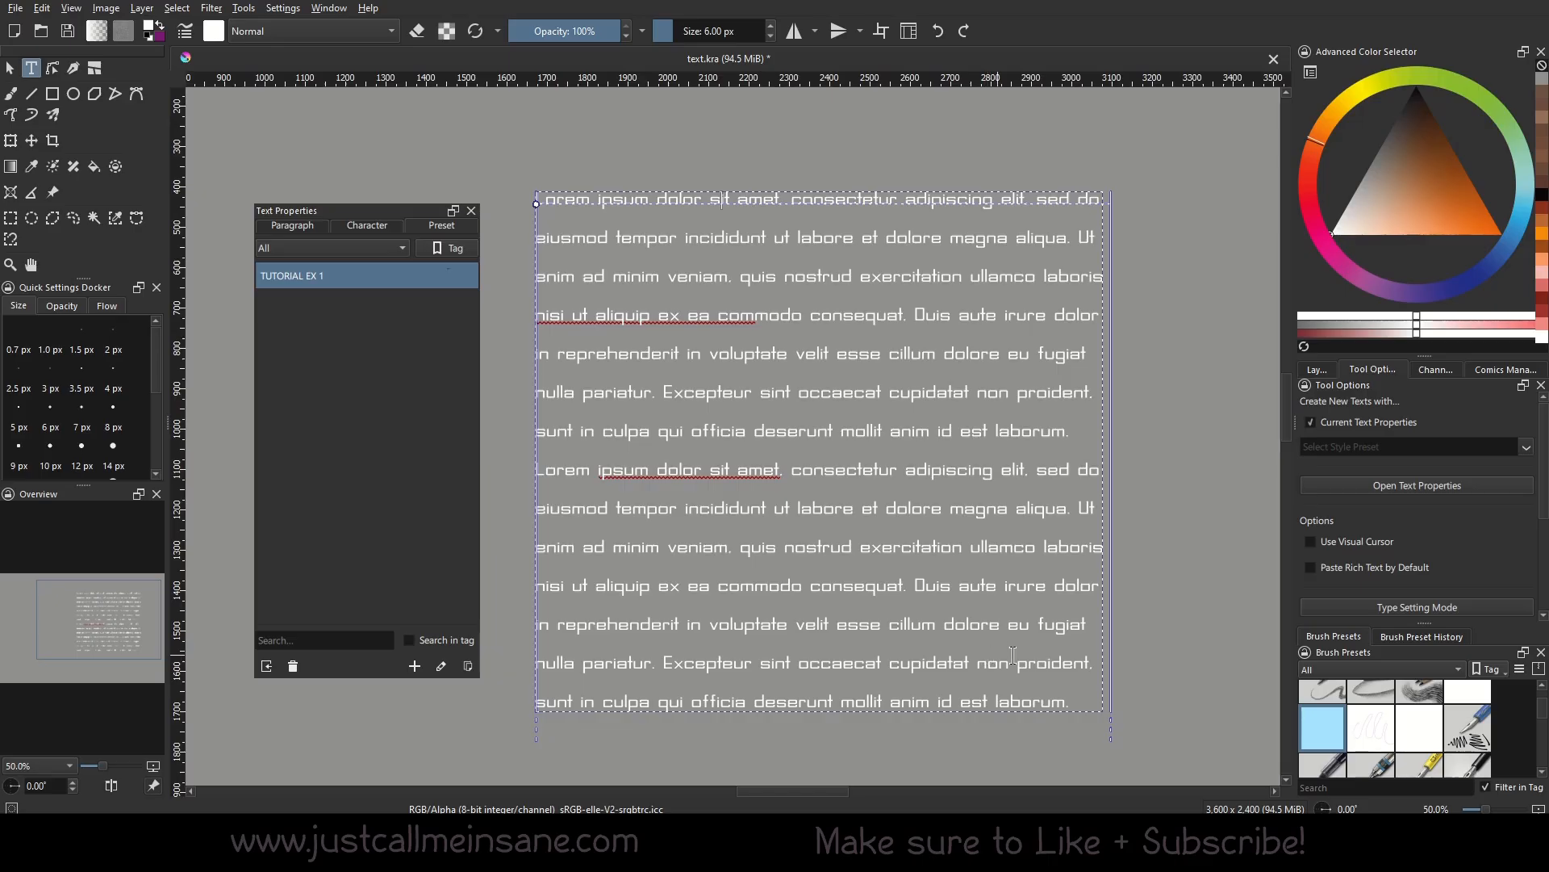
Step: Reset the text decoration on "amet" at the start of the second paragraph to remove its wavy underline
left_click_drag(1080, 700, 552, 355)
left_click(761, 359)
left_click(749, 473)
left_click(384, 224)
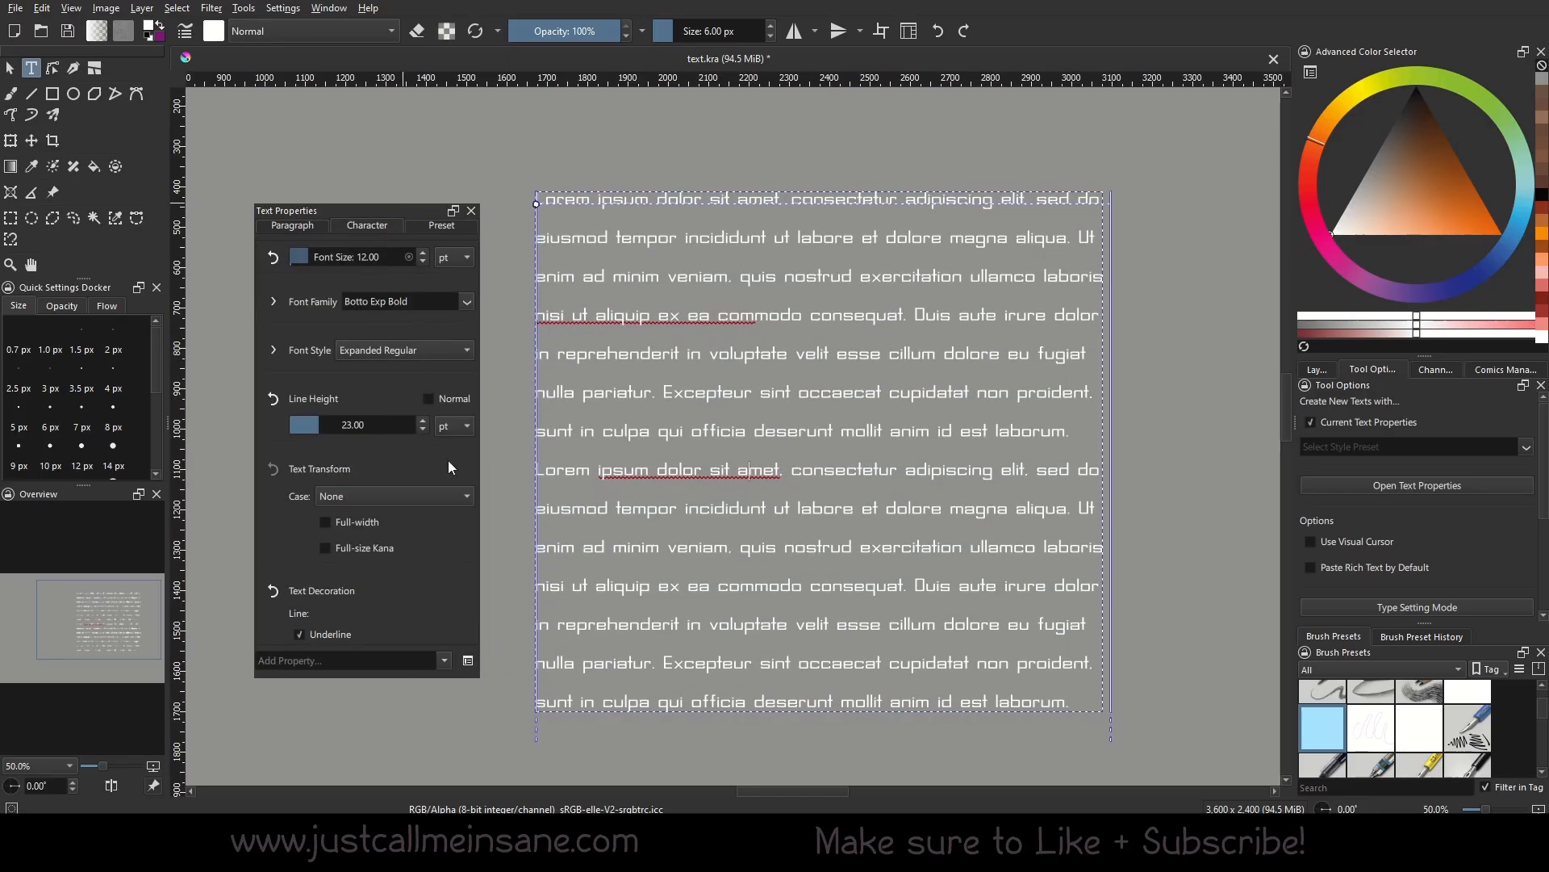
left_click(274, 593)
left_click(443, 229)
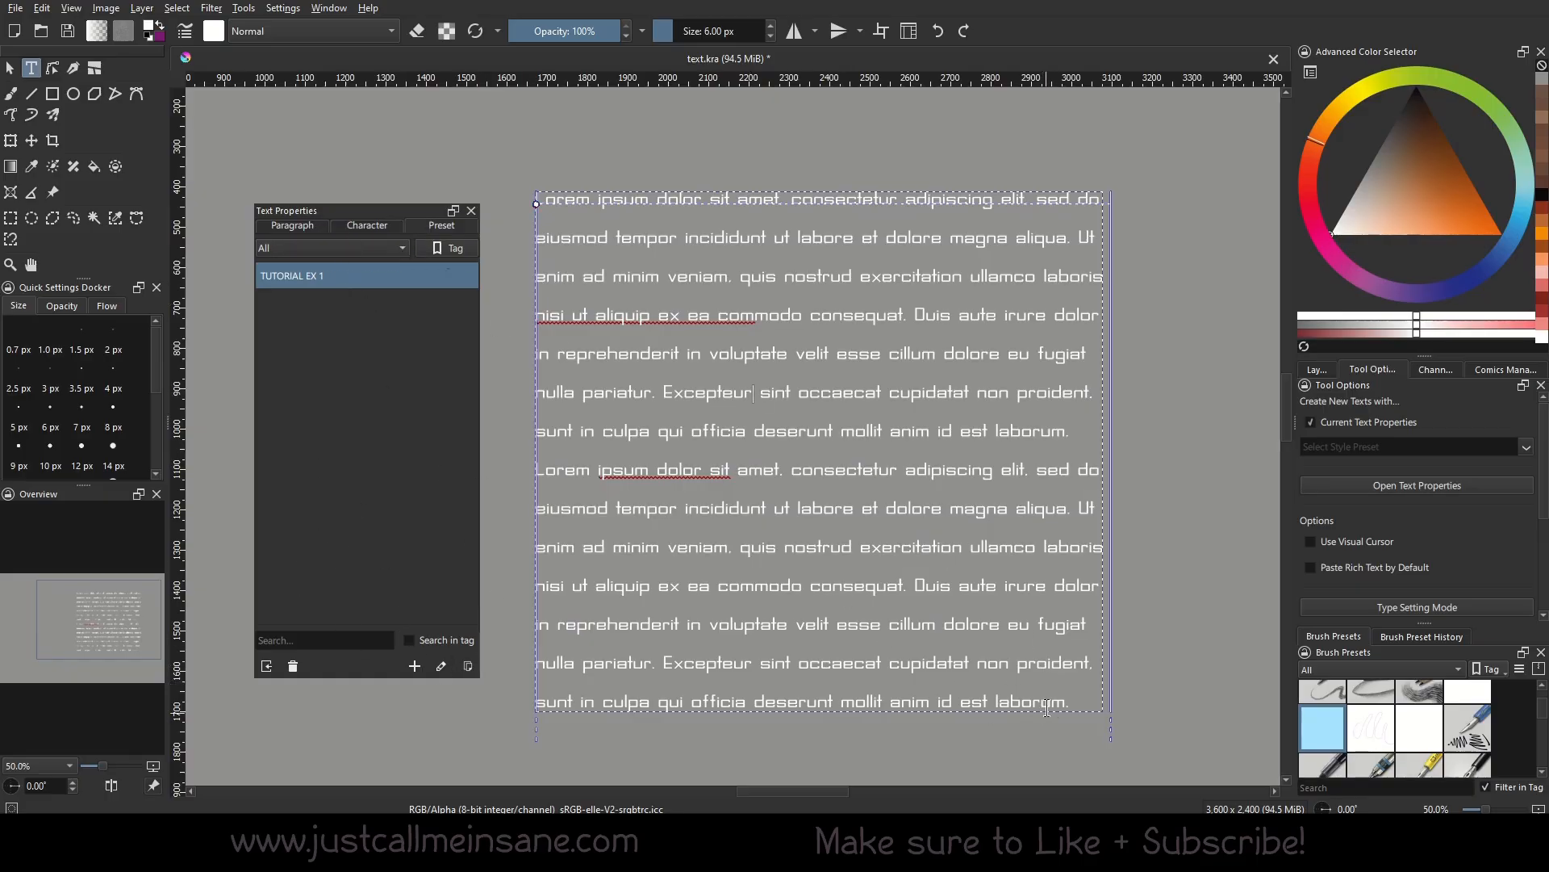
Step: Undo the decoration reset on "amet" and the TUTORIAL EX 1 preset
key("ctrl+z")
left_click(788, 523)
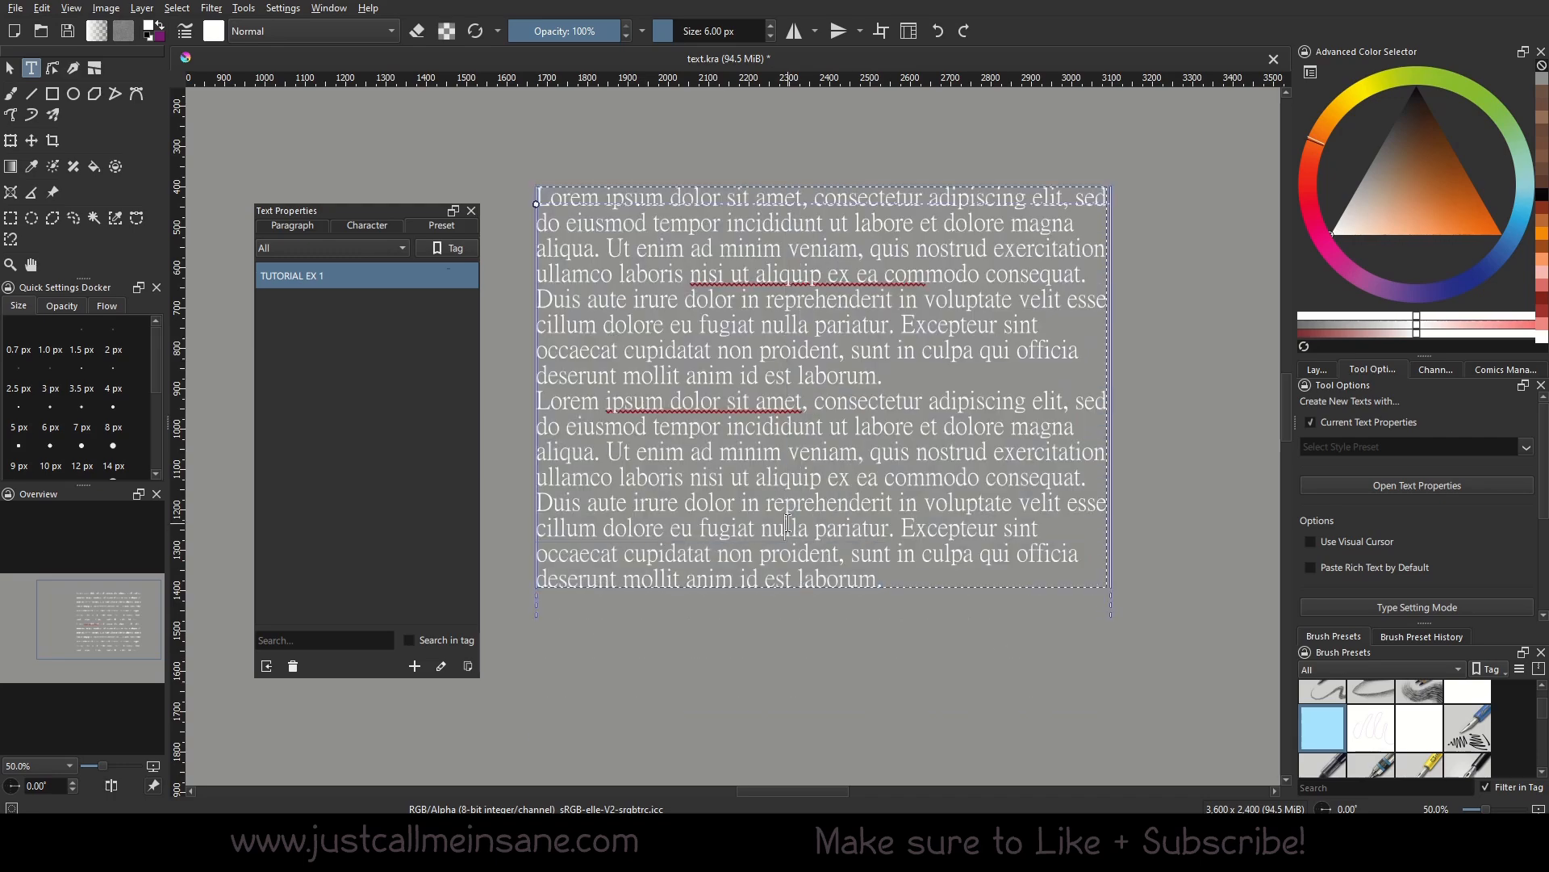
Step: Select all text in both paragraphs and set its character line height to 20 pt
left_click_drag(865, 567, 498, 184)
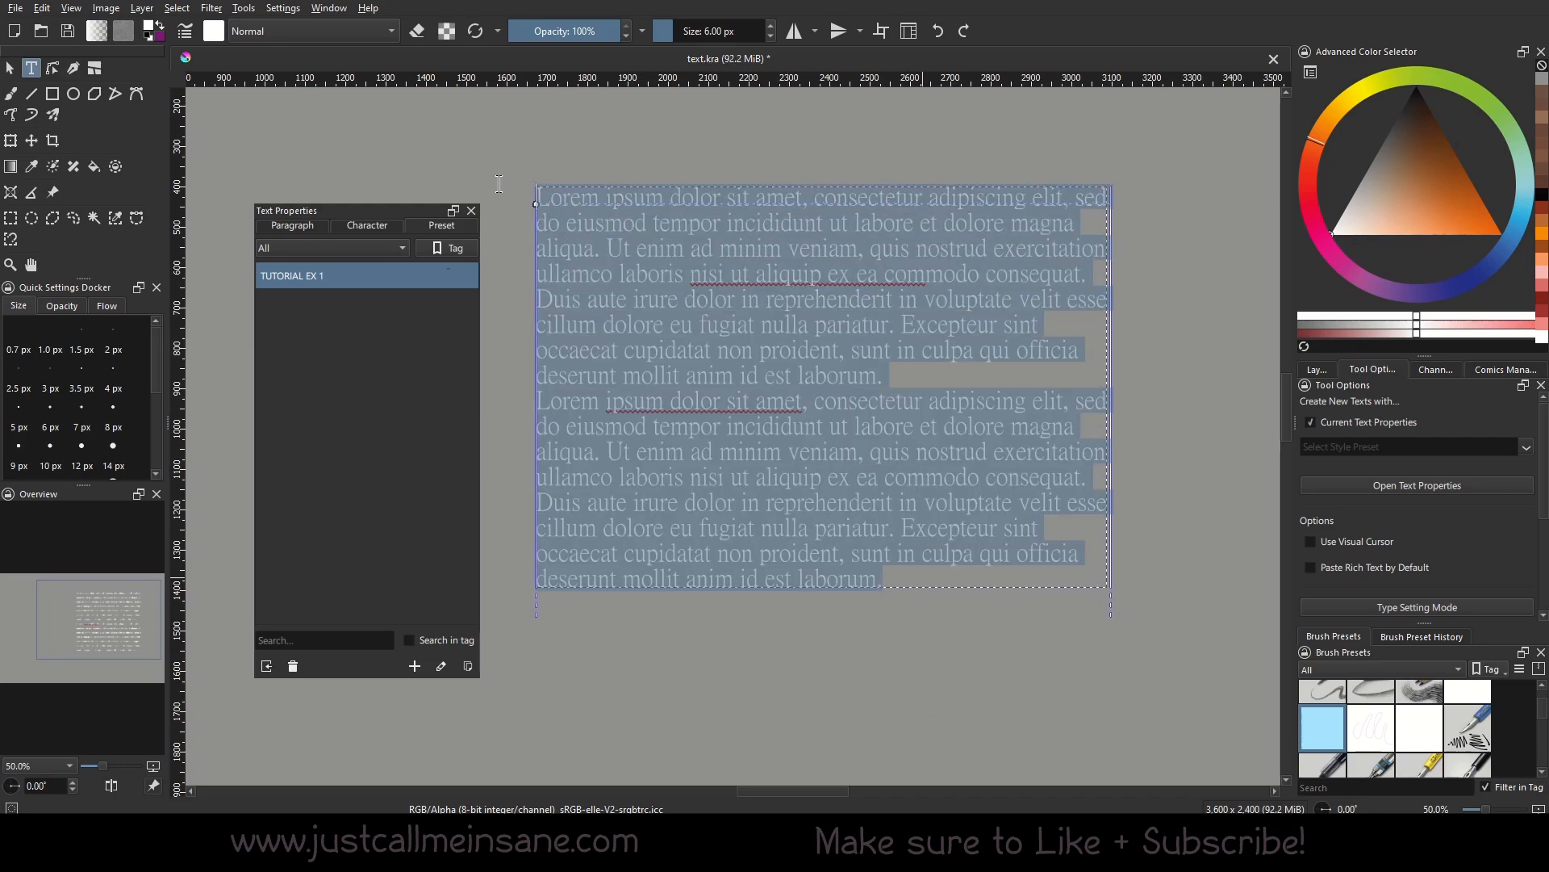
left_click(336, 230)
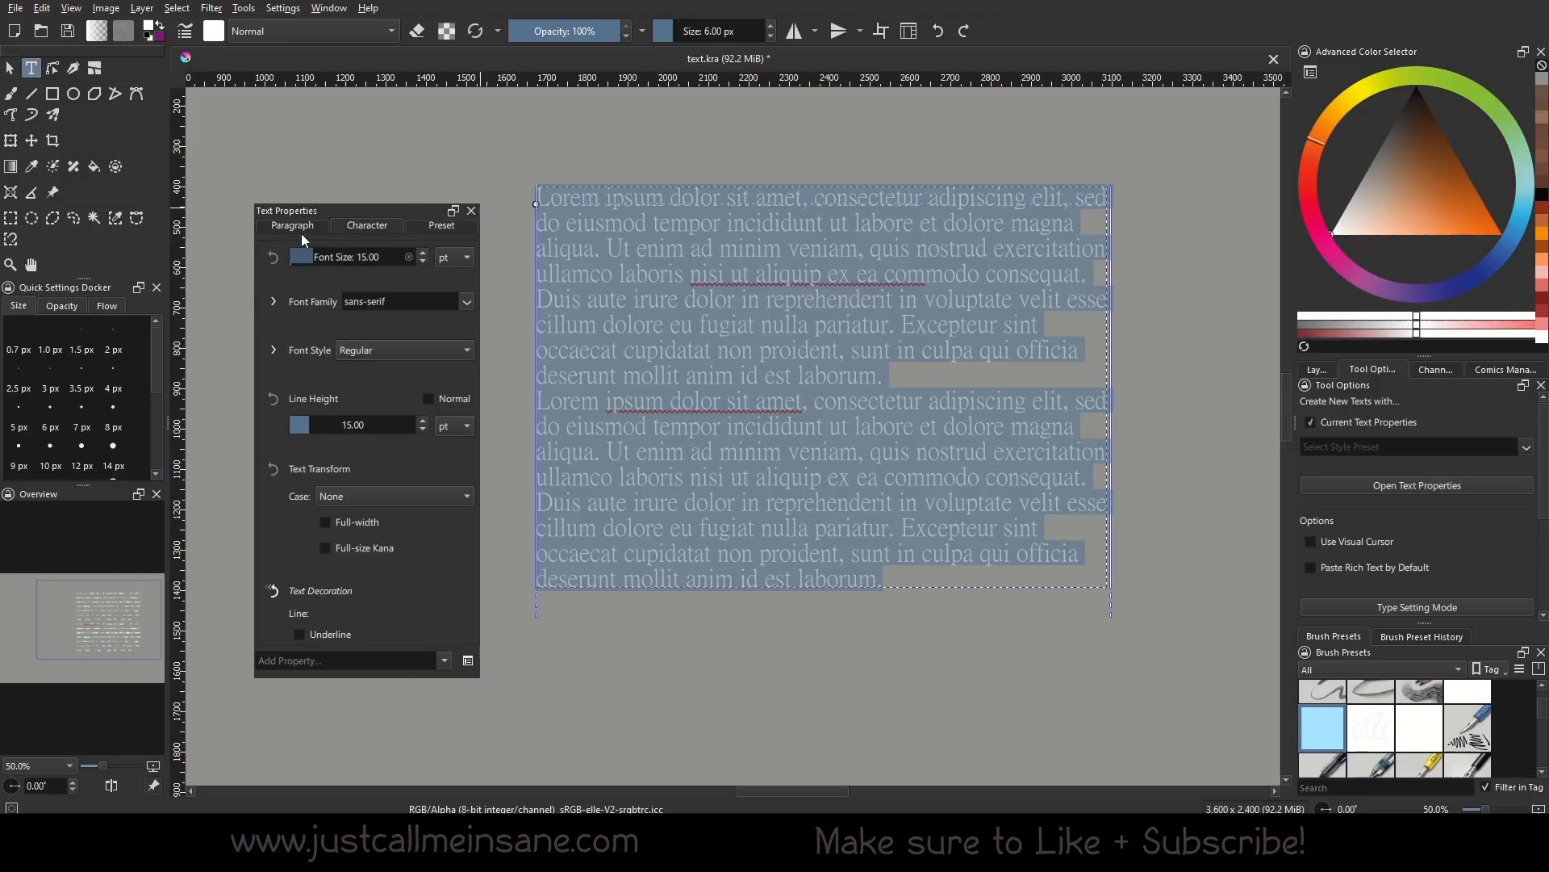
left_click(423, 419)
left_click(422, 419)
left_click(423, 419)
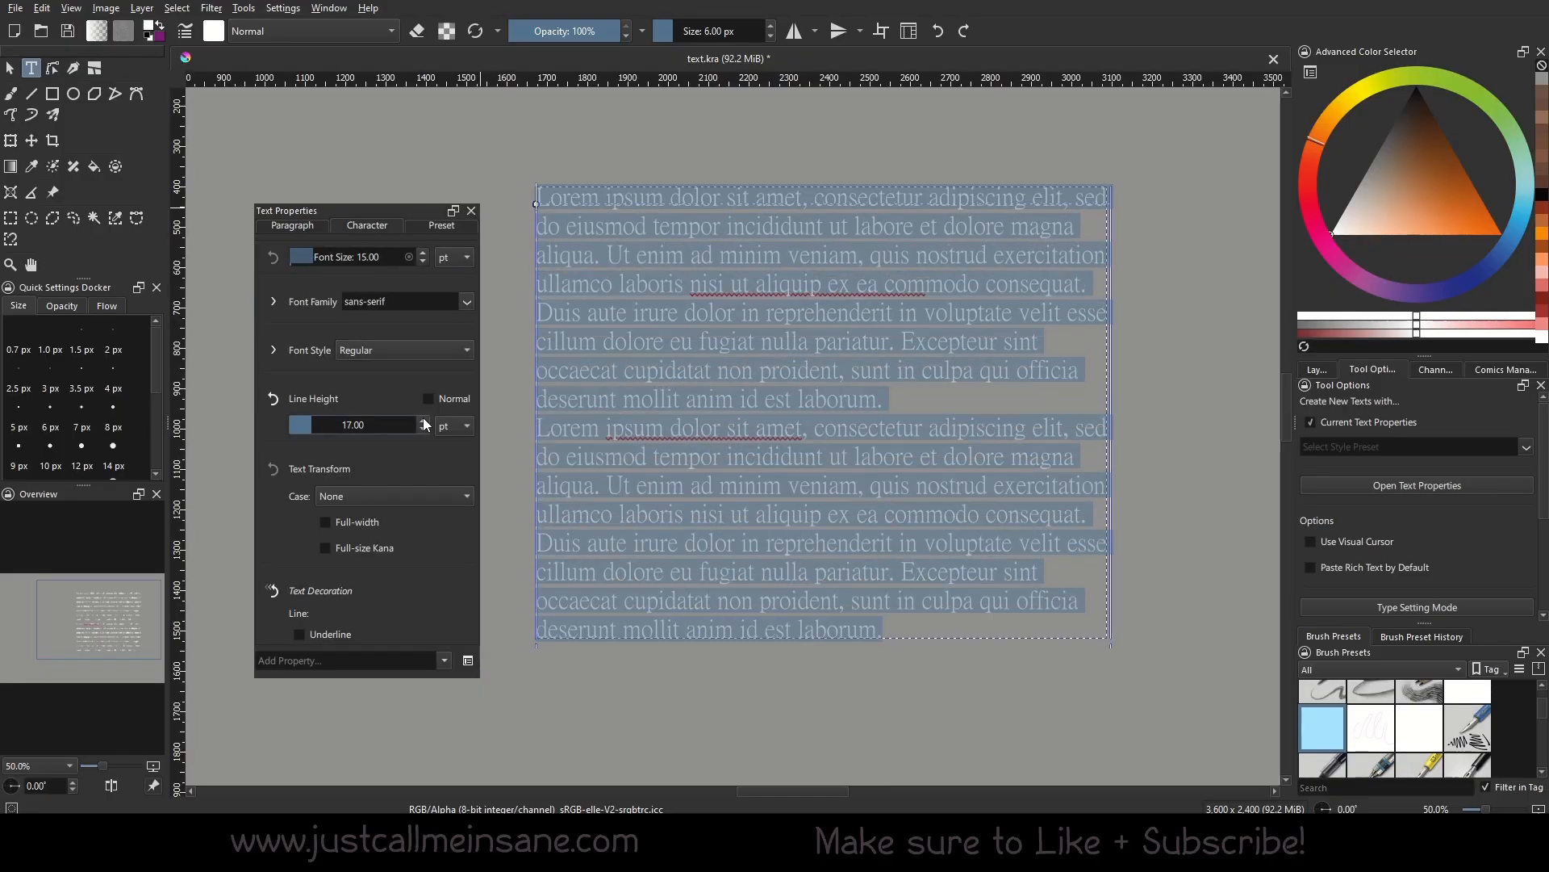
left_click(423, 419)
left_click(423, 419)
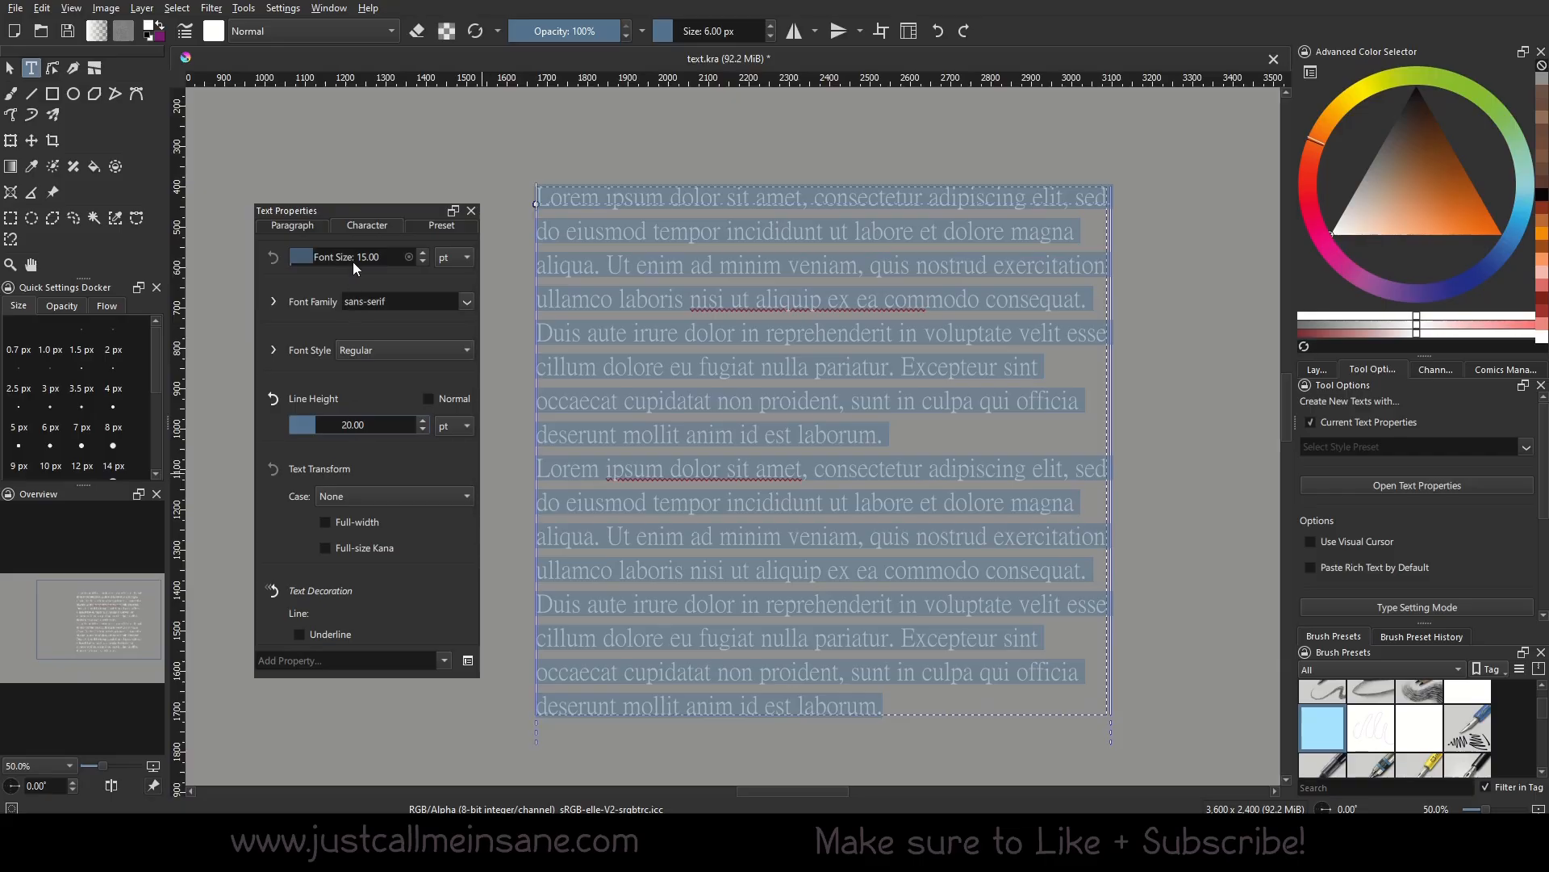
Step: Set the selected text's font family to Caravel and its font style to Bold Italic
left_click(468, 301)
scroll(381, 455, "down", 4)
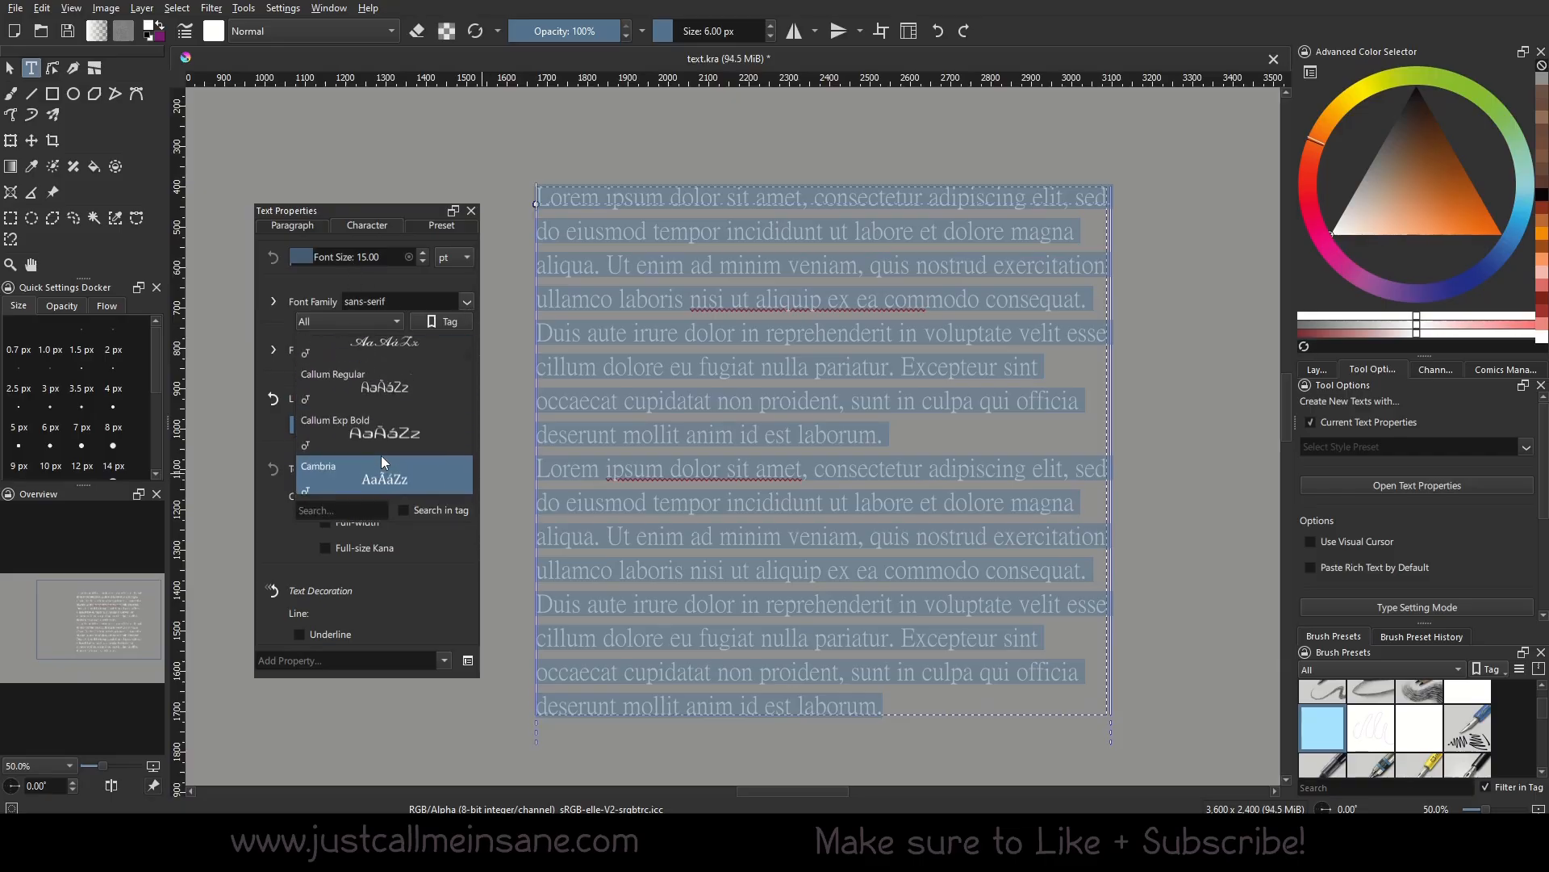
scroll(381, 455, "down", 1)
left_click(407, 434)
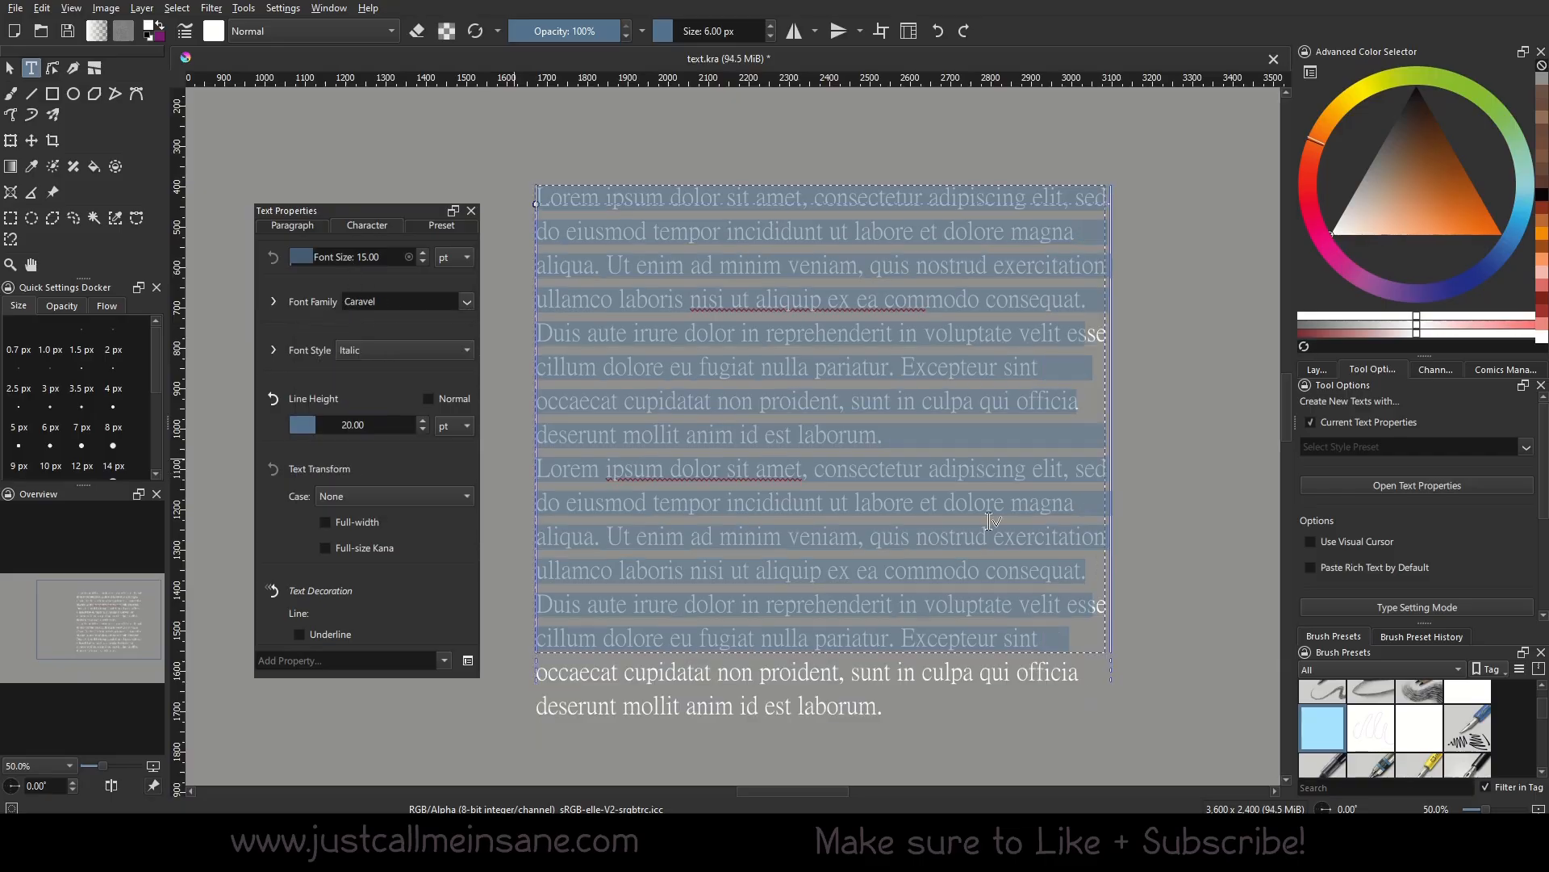
left_click(365, 352)
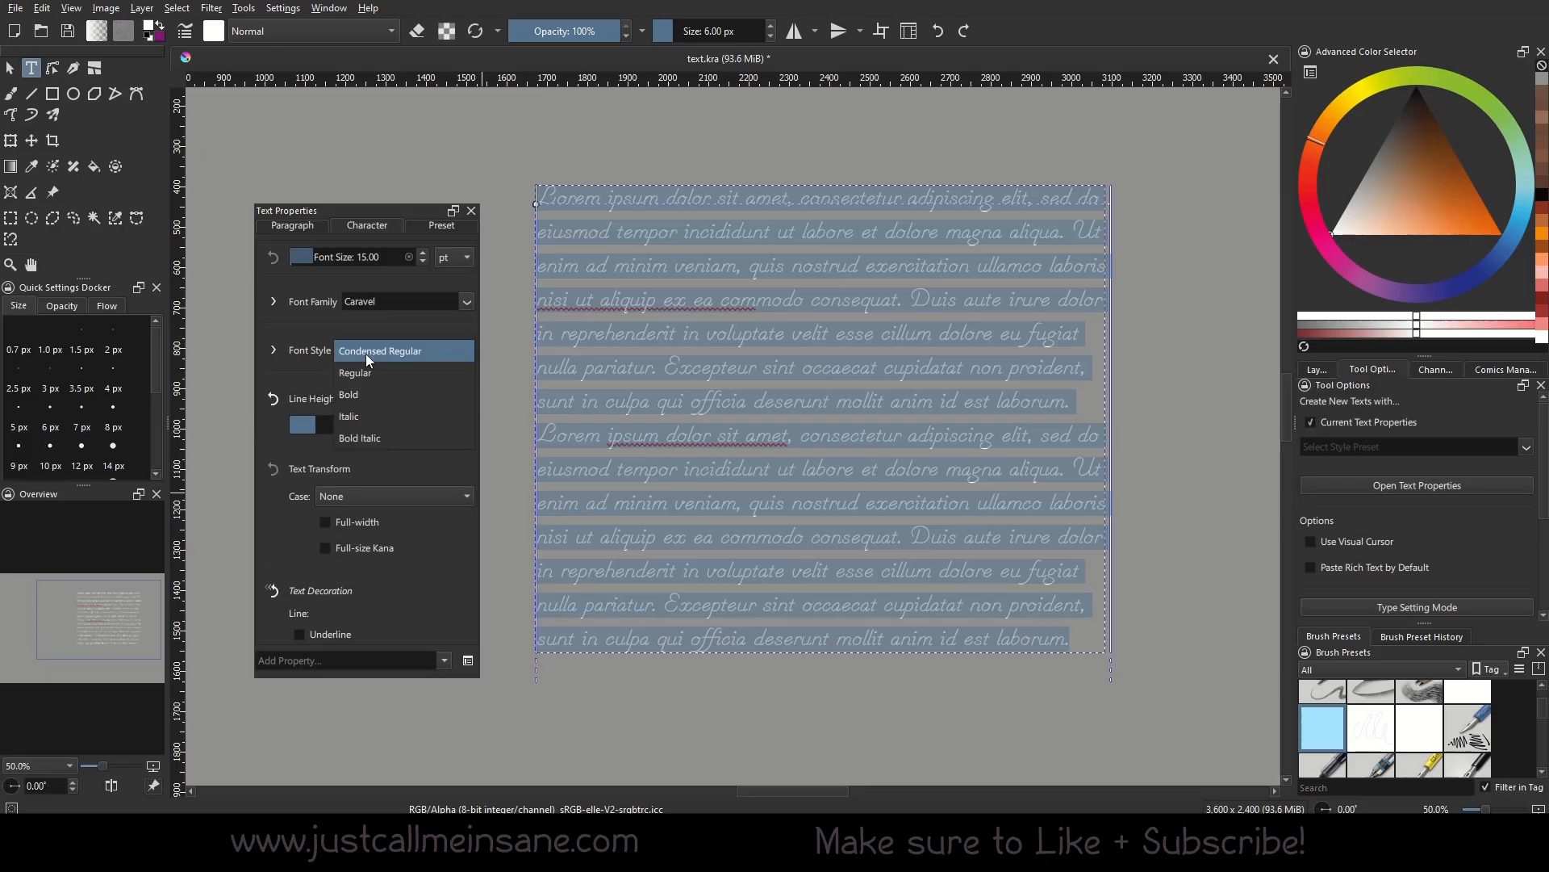
left_click(386, 438)
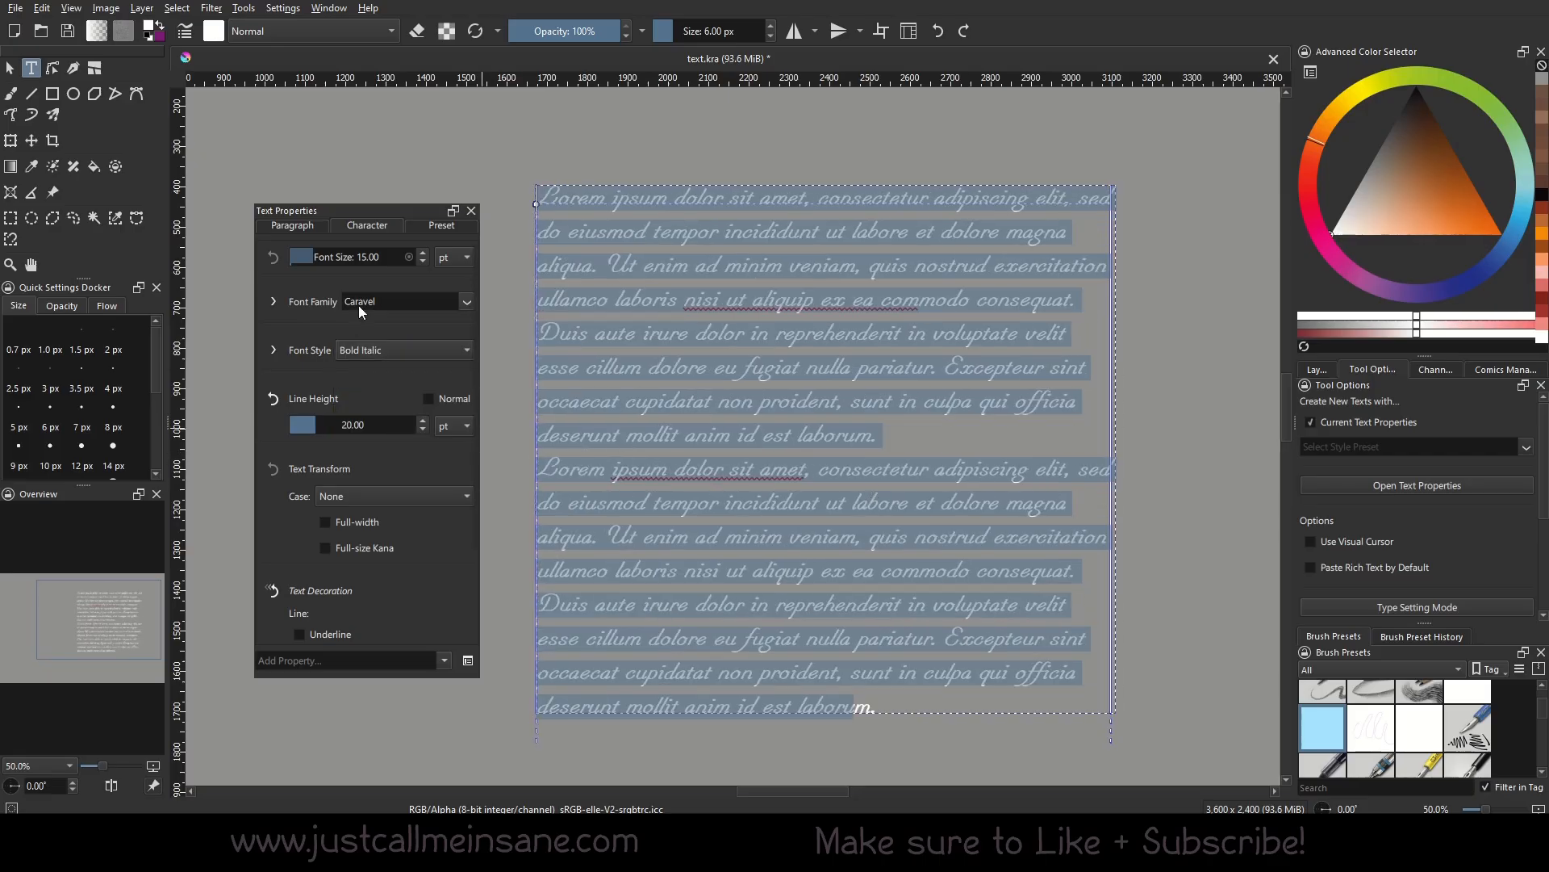
Step: Reset the selected text's character-level Text Decoration and remove the Text Transform property from the paragraph properties
scroll(352, 594, "down", 2)
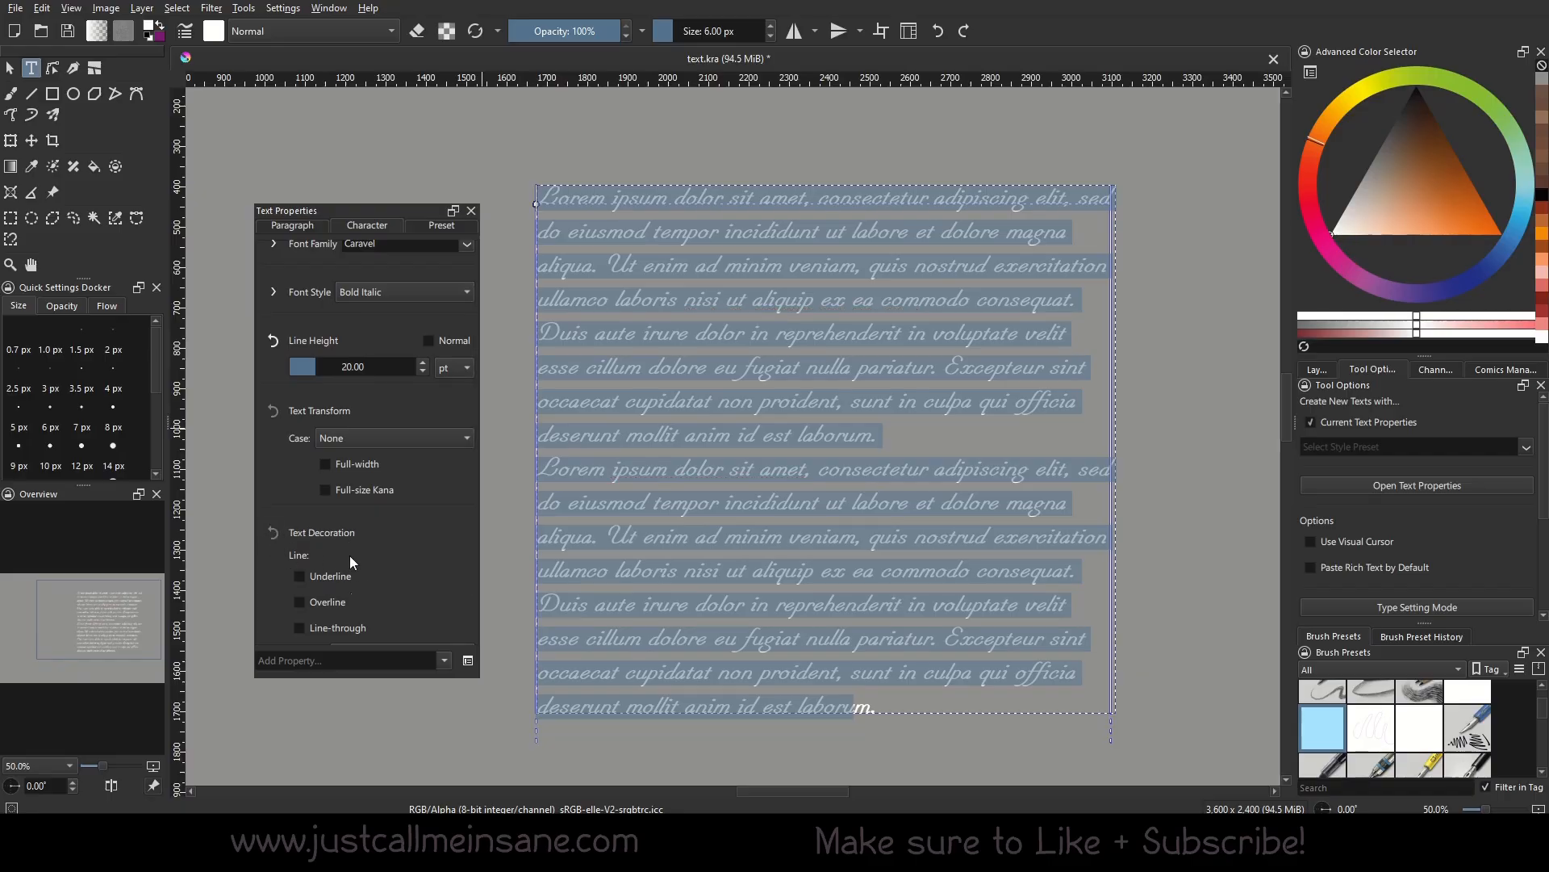
left_click(302, 226)
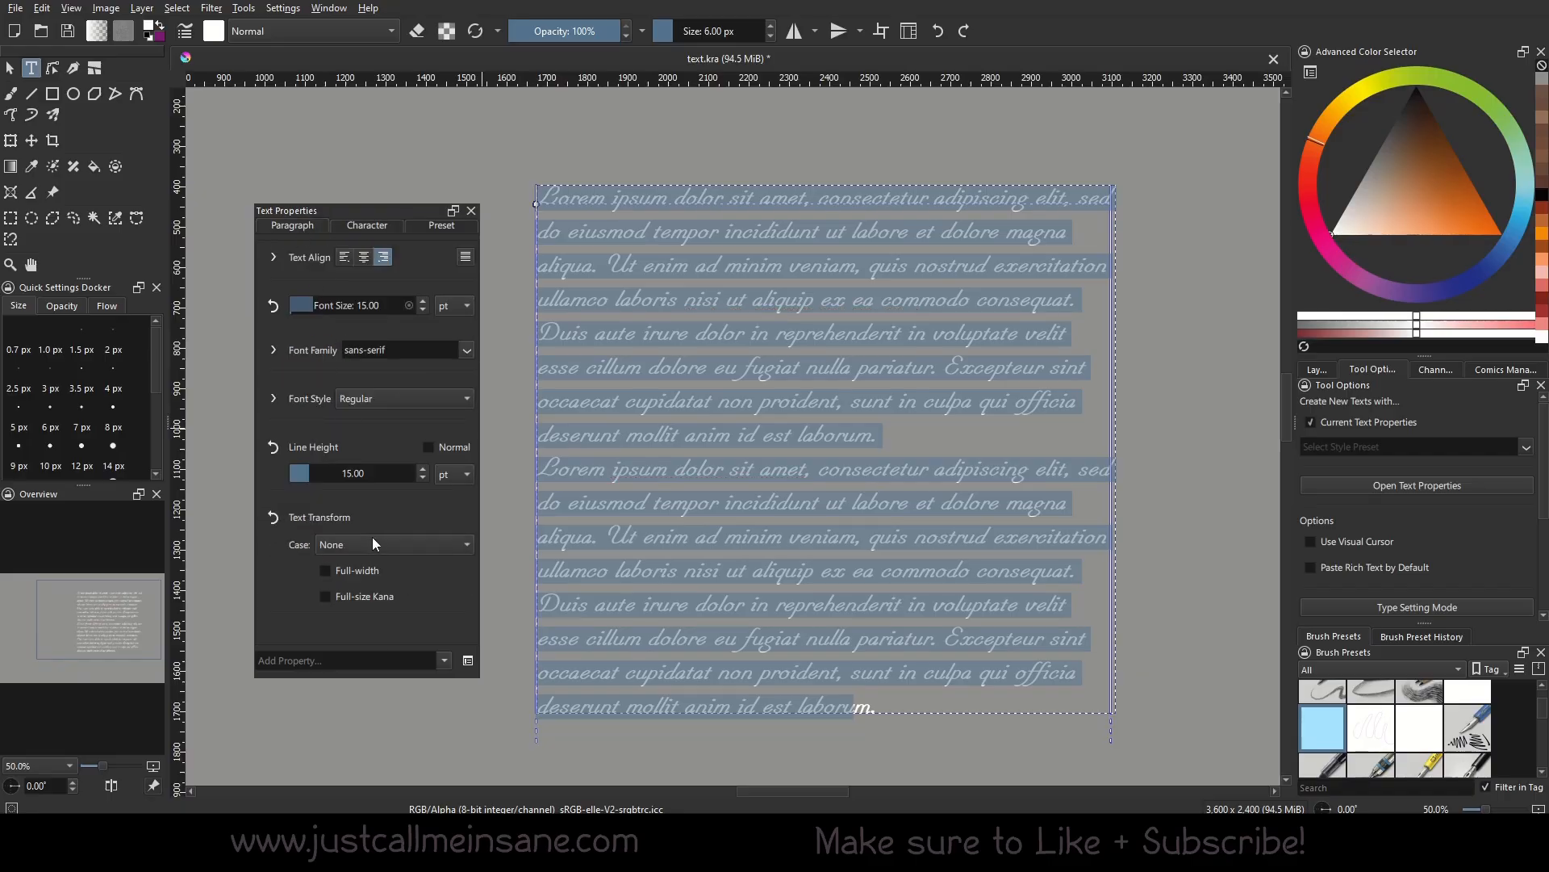
left_click(274, 518)
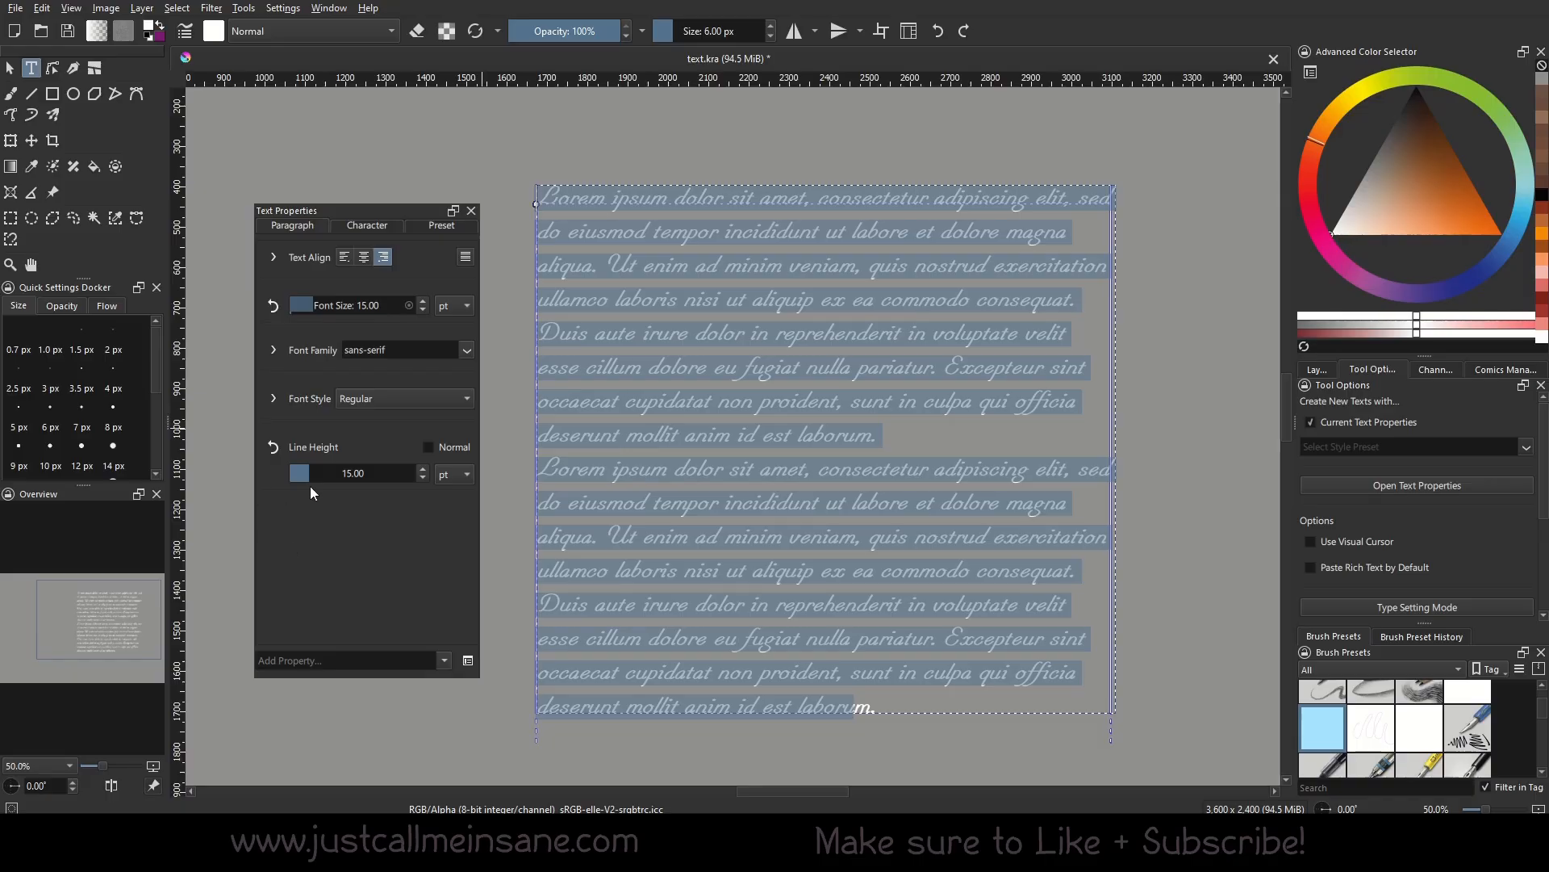
Step: Add the Text Indent property to the paragraph properties
left_click(441, 660)
scroll(395, 601, "down", 3)
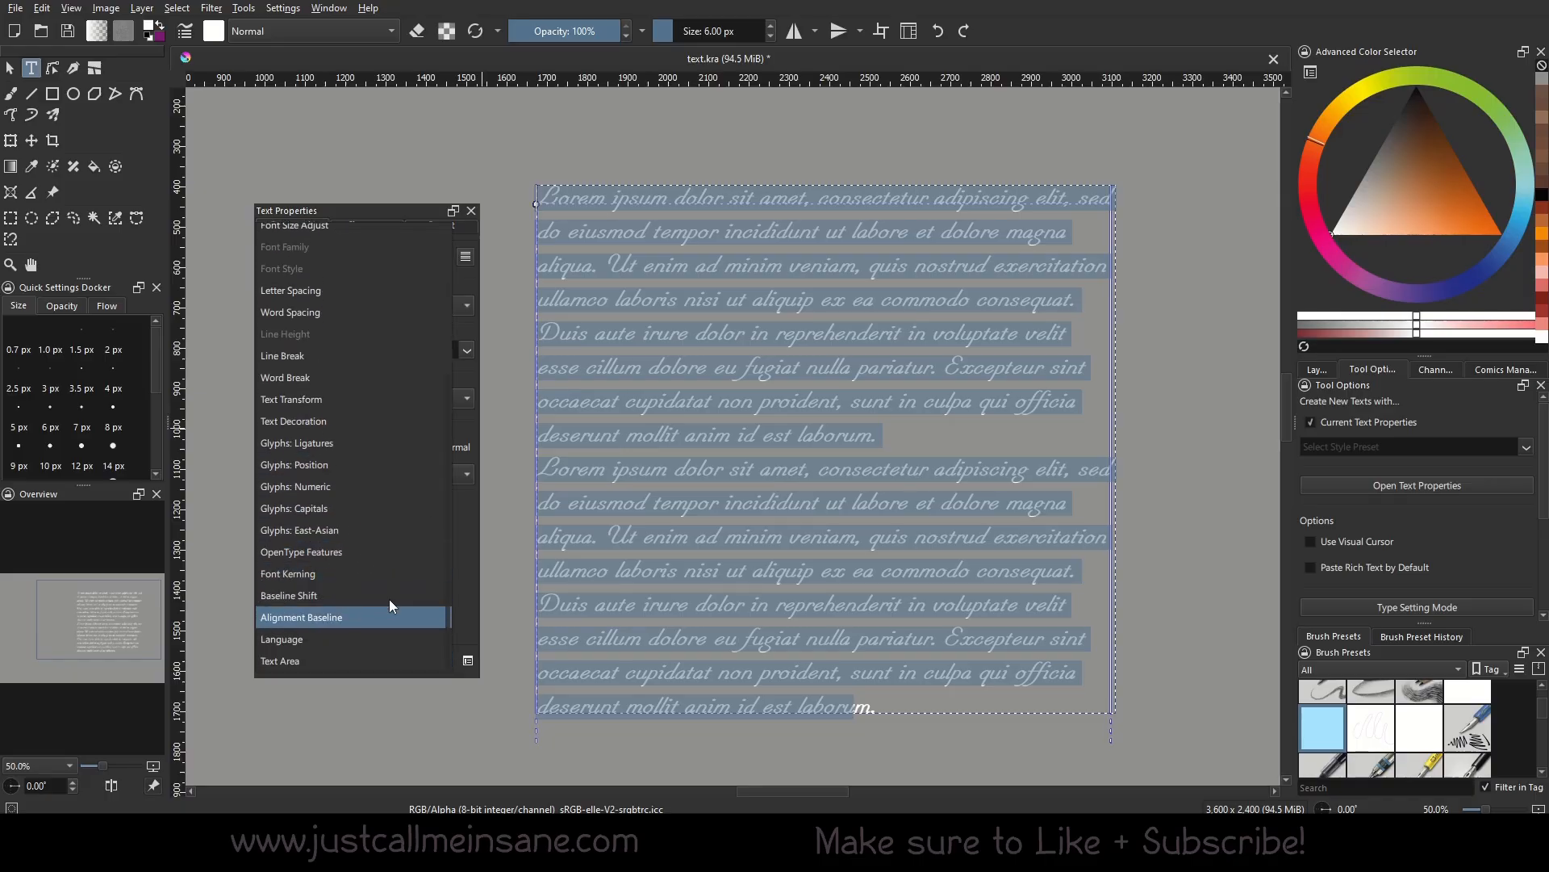
scroll(389, 606, "up", 4)
left_click(323, 278)
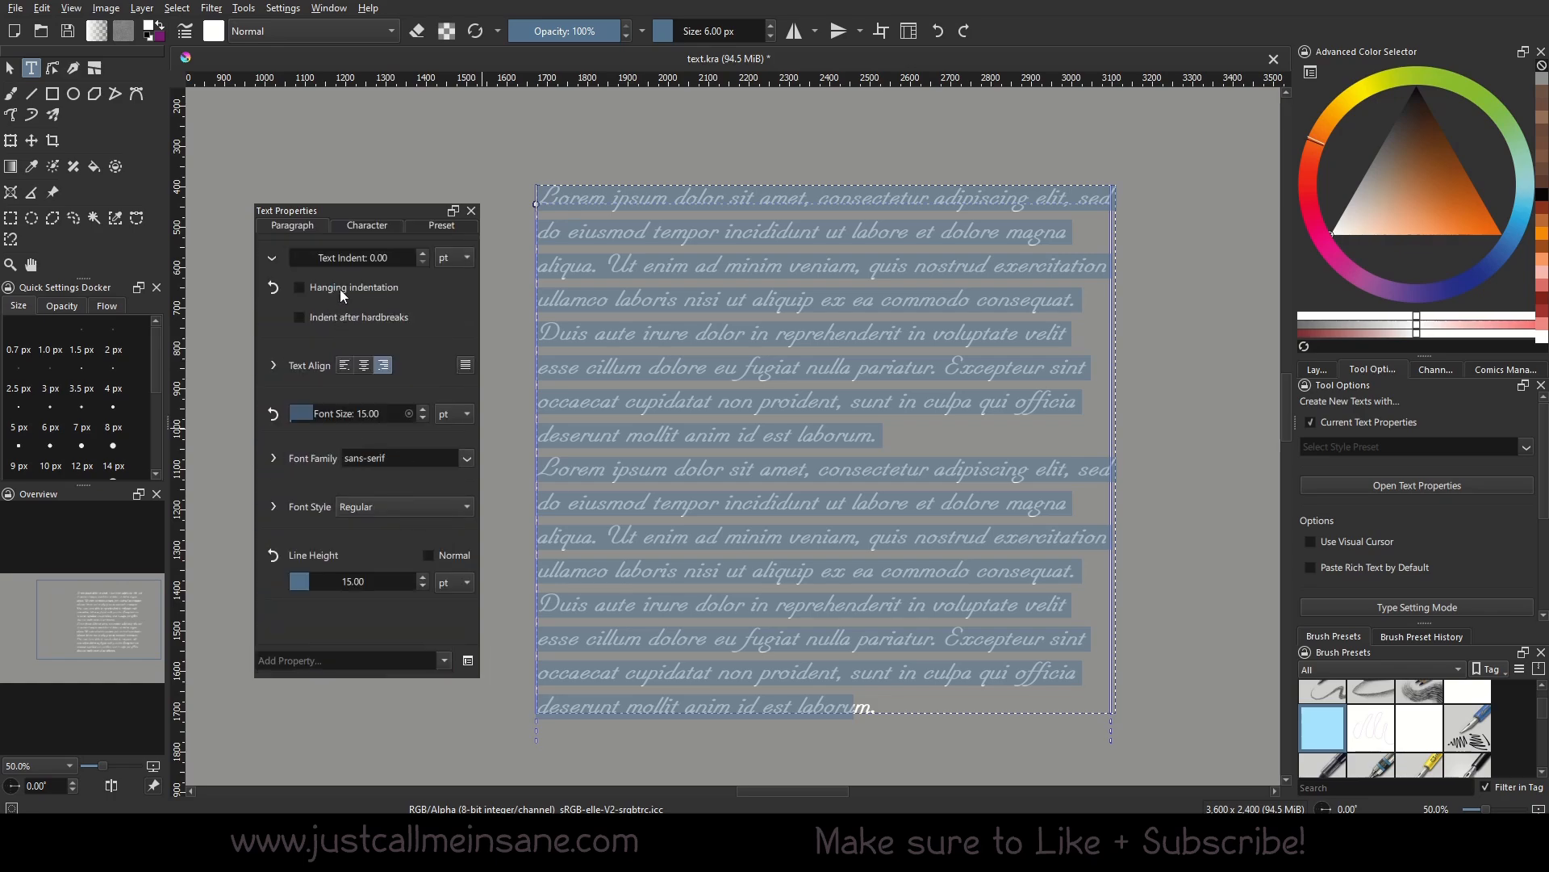
Step: Enable hanging indentation and set the text indent to 4 pt
left_click(341, 289)
left_click(424, 253)
left_click(424, 254)
left_click(424, 253)
left_click(424, 253)
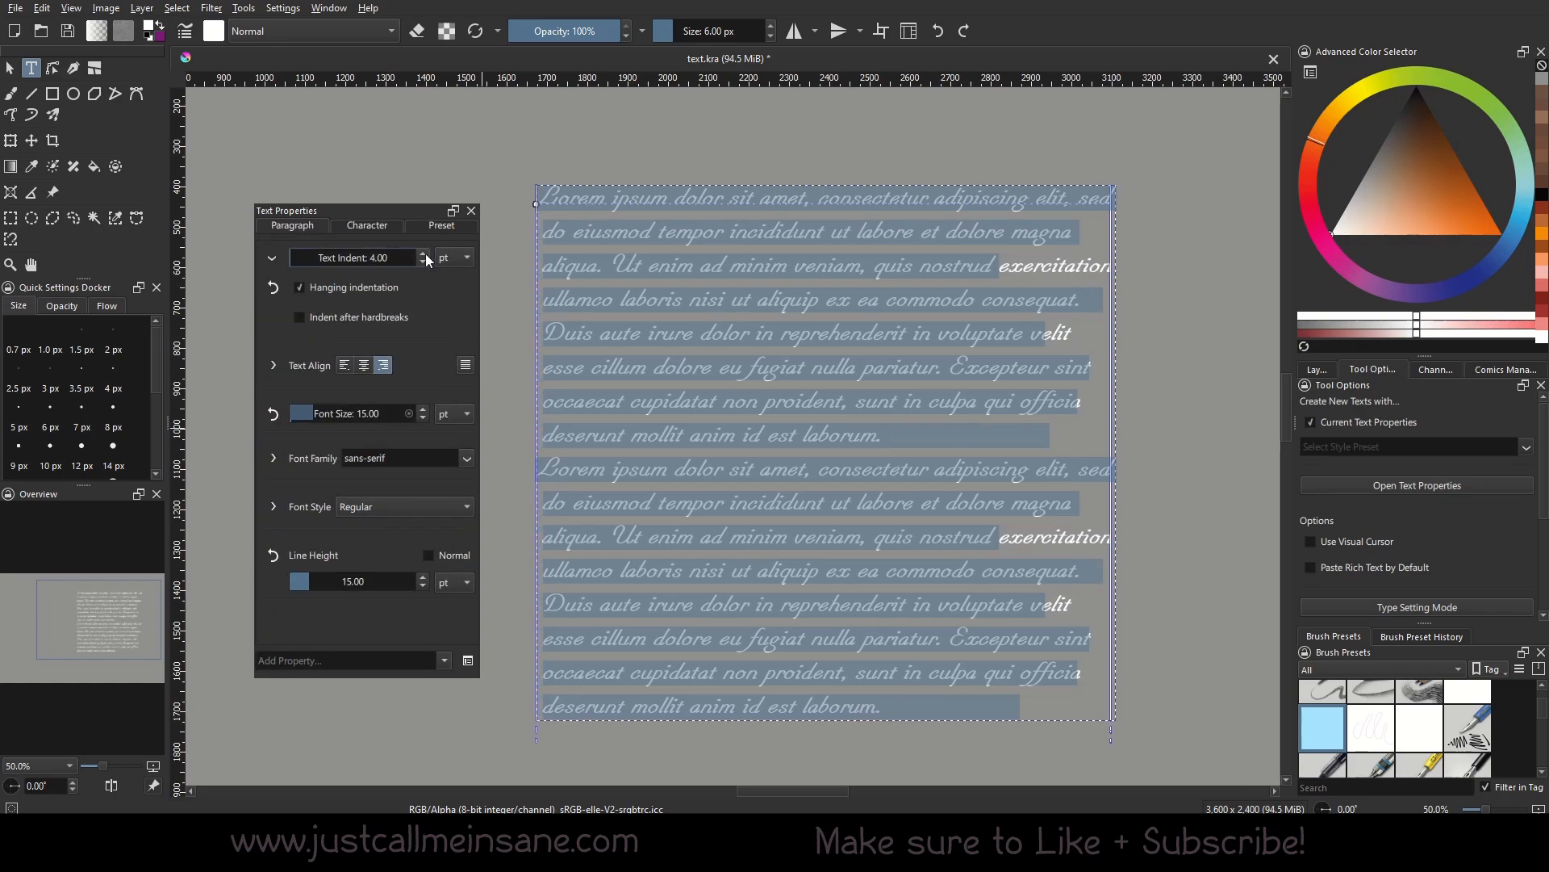
Step: Set the text indent to 832.50 pt and turn off hanging indentation
left_click_drag(395, 255, 385, 255)
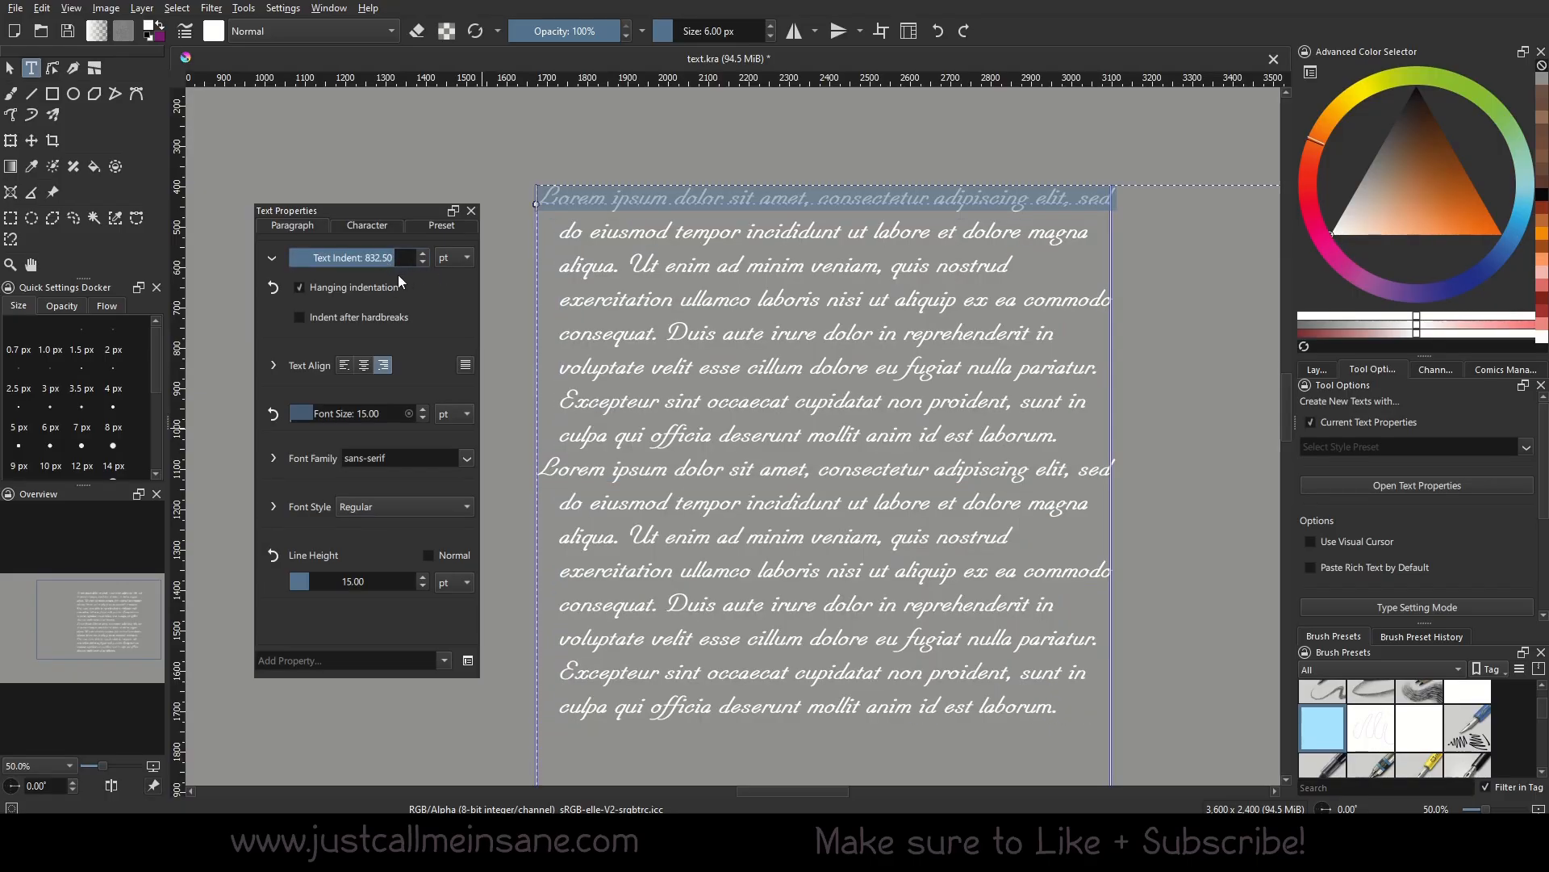
left_click(393, 283)
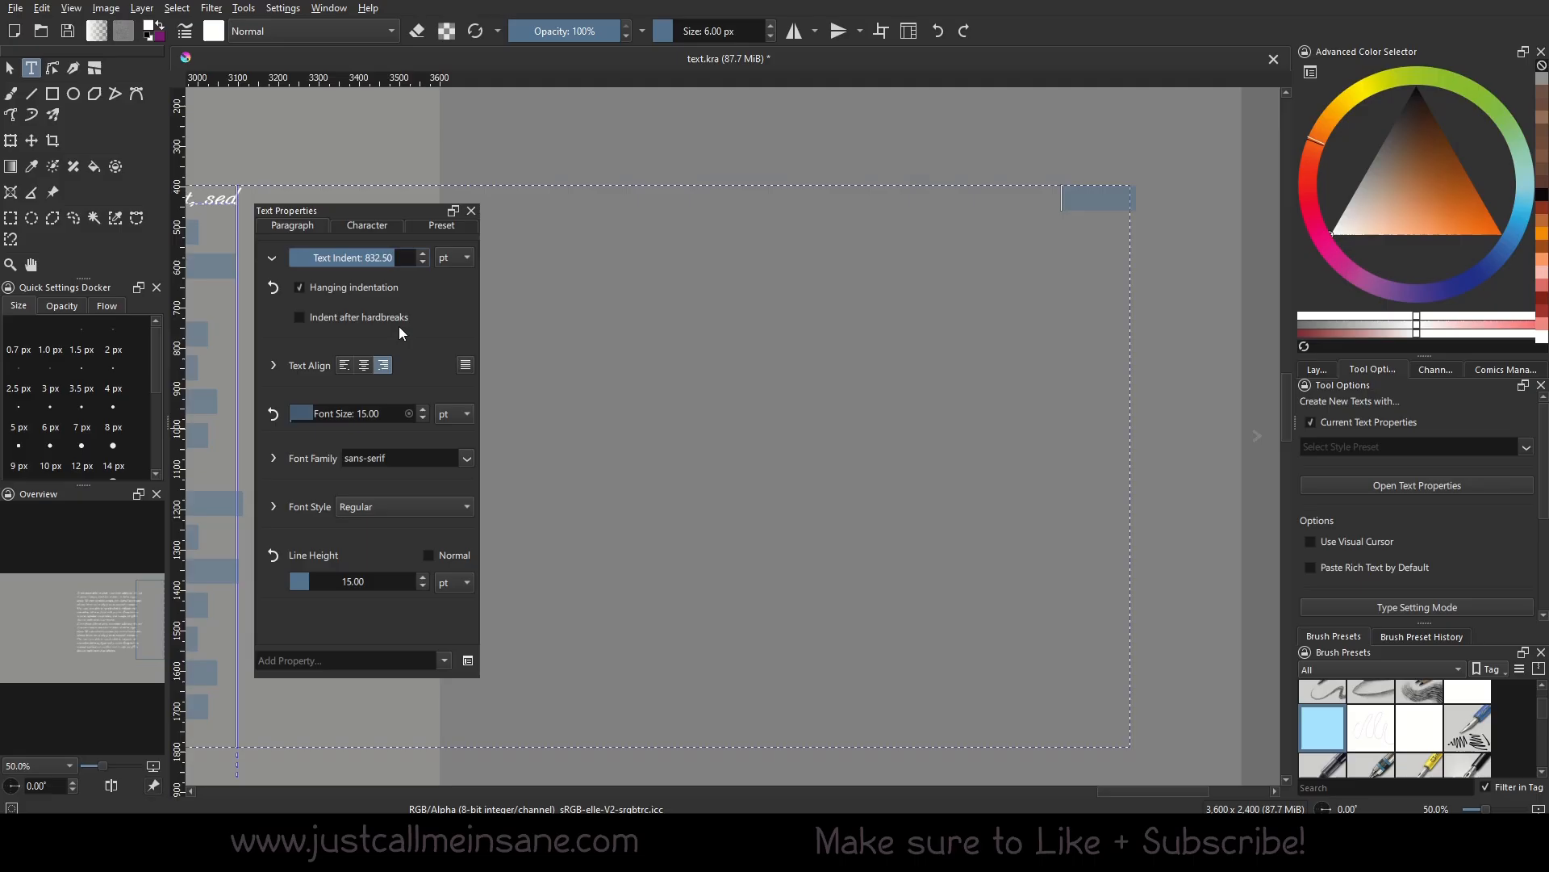
left_click(378, 265)
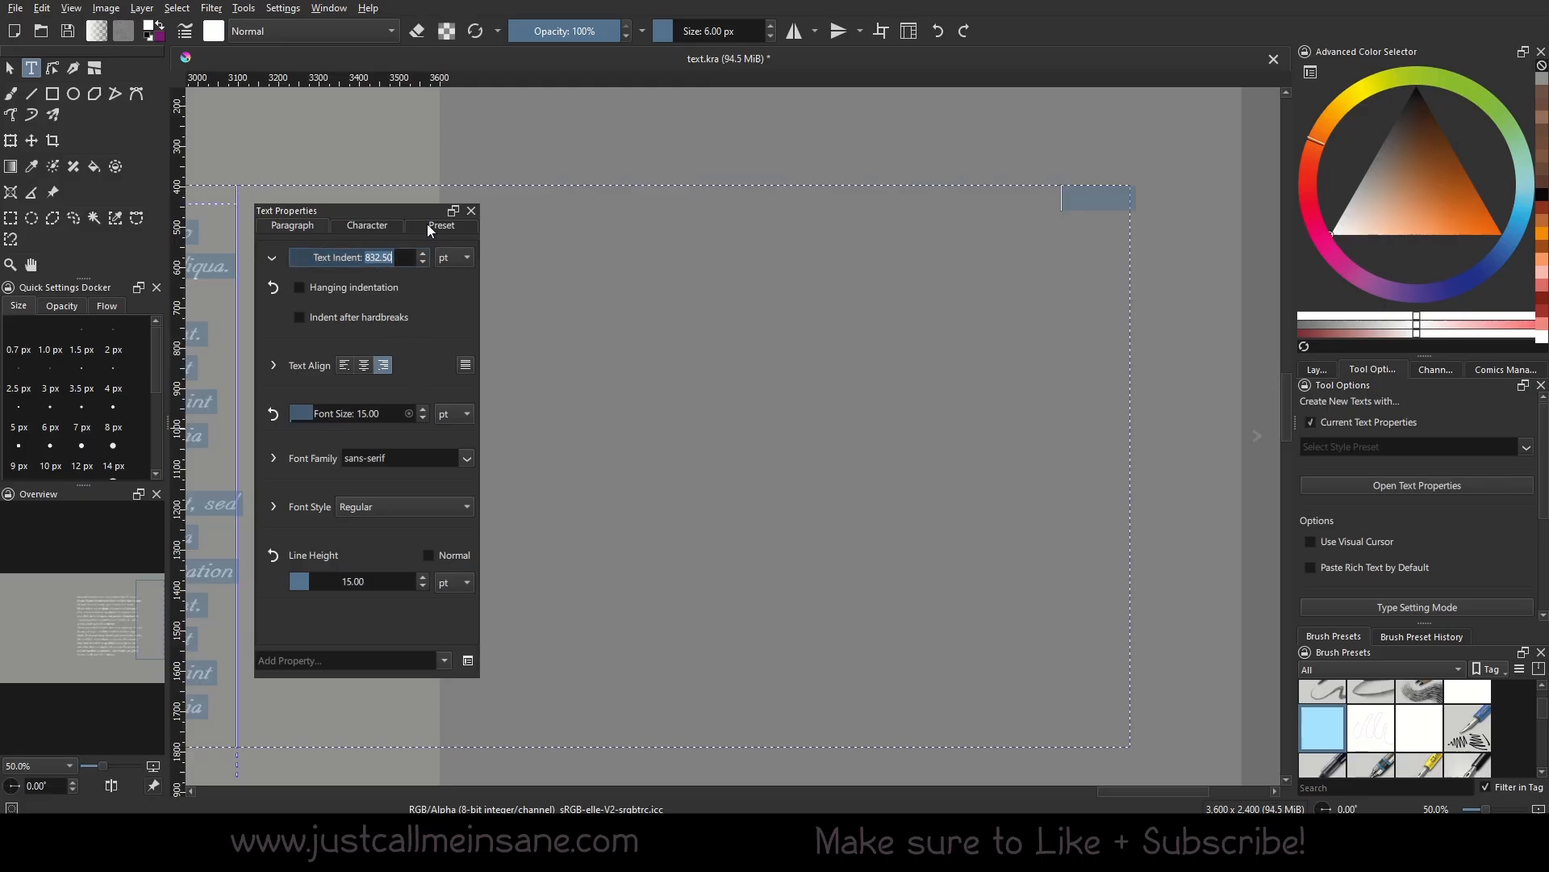